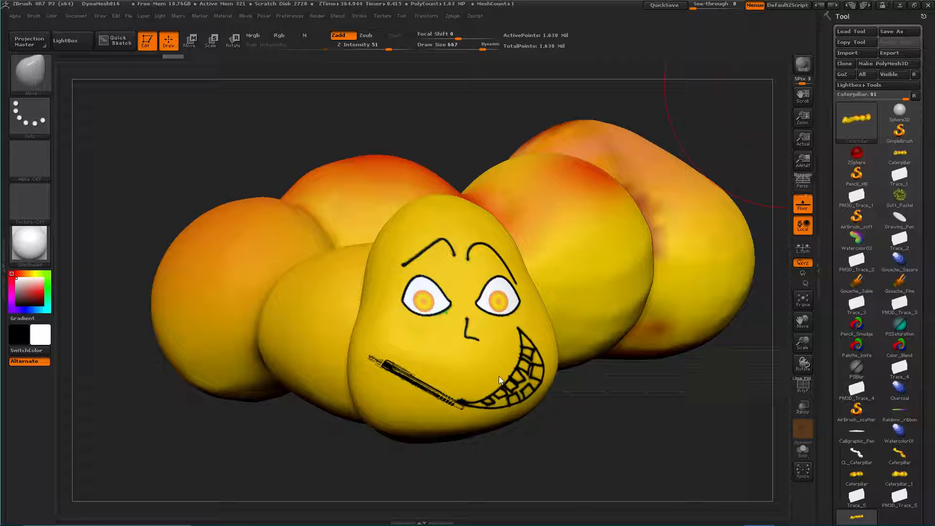
# Inspect the finished caterpillar sculpture from several angles, including the painted face and the body segments
pyautogui.moveTo(586, 406); pyautogui.dragTo(397, 388)
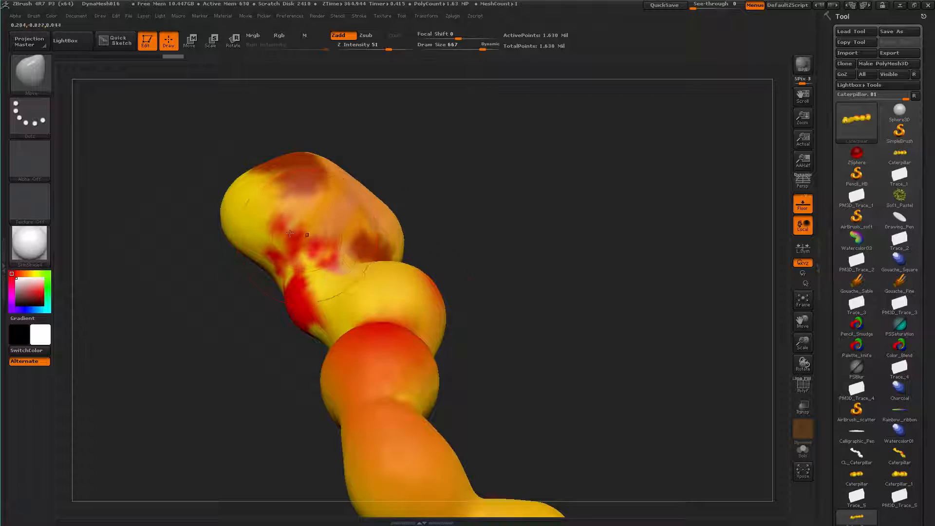
pyautogui.moveTo(541, 393); pyautogui.dragTo(527, 306)
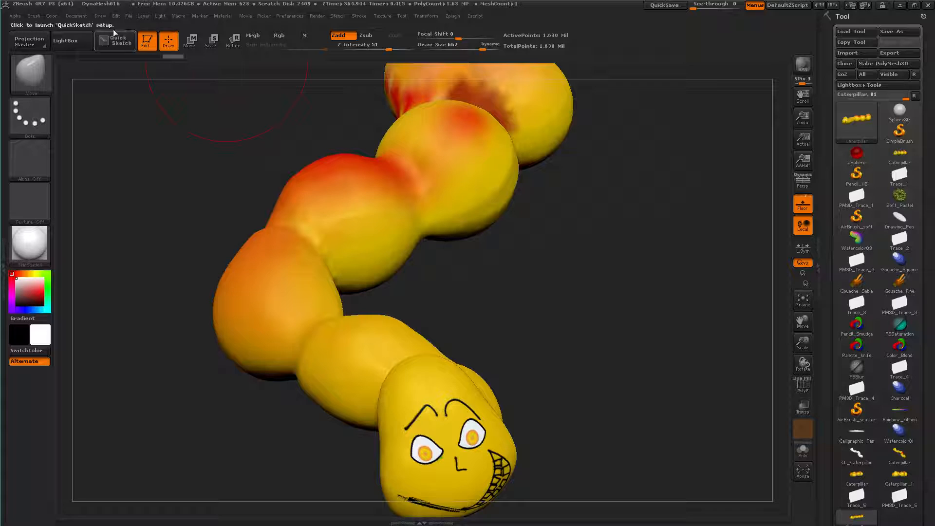
pyautogui.click(76, 15)
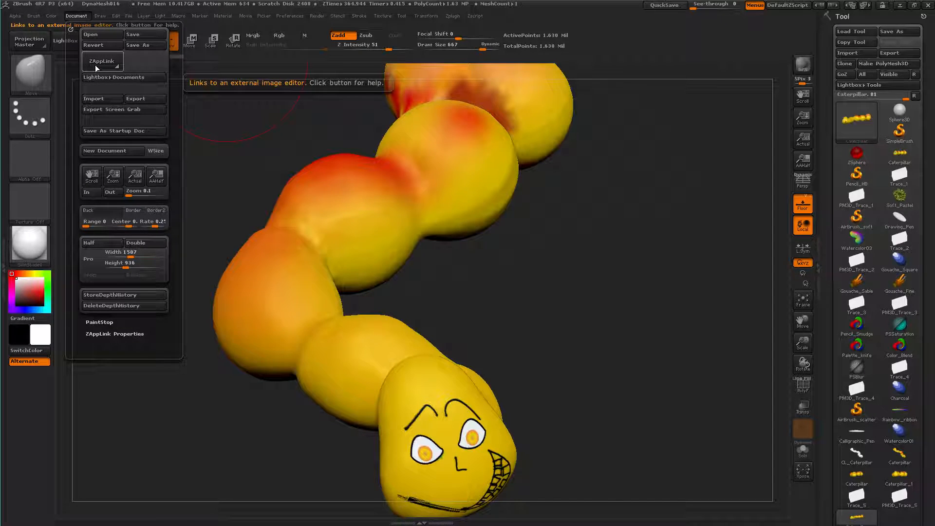
pyautogui.moveTo(570, 408); pyautogui.dragTo(537, 370)
pyautogui.moveTo(410, 305)
pyautogui.keyDown('ctrl'); pyautogui.mouseDown(button='right')
pyautogui.moveTo(436, 324)
pyautogui.moveTo(303, 386)
pyautogui.moveTo(666, 384)
pyautogui.moveTo(635, 375)
pyautogui.moveTo(657, 403)
pyautogui.moveTo(691, 378)
pyautogui.mouseUp(button='right'); pyautogui.keyUp('ctrl')
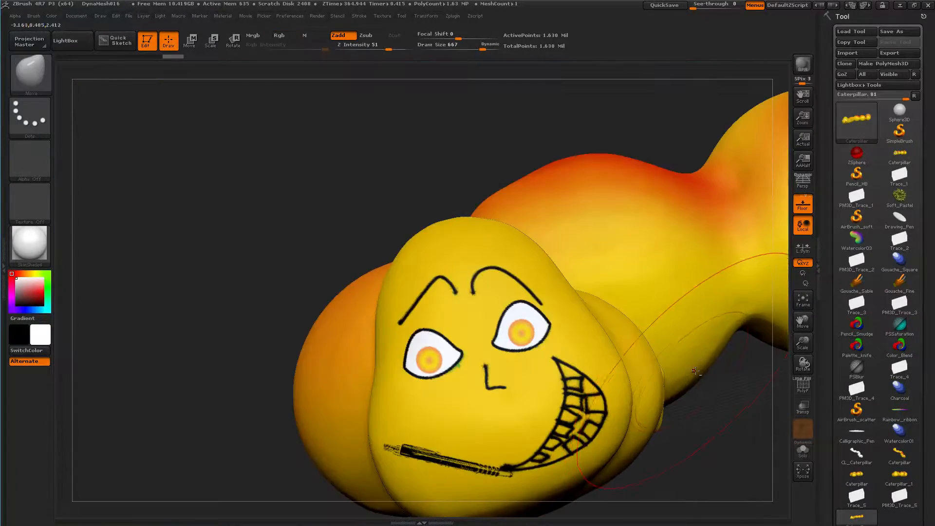
pyautogui.keyDown('ctrl'); pyautogui.moveTo(472, 312); pyautogui.dragTo(468, 377, button='right'); pyautogui.keyUp('ctrl')
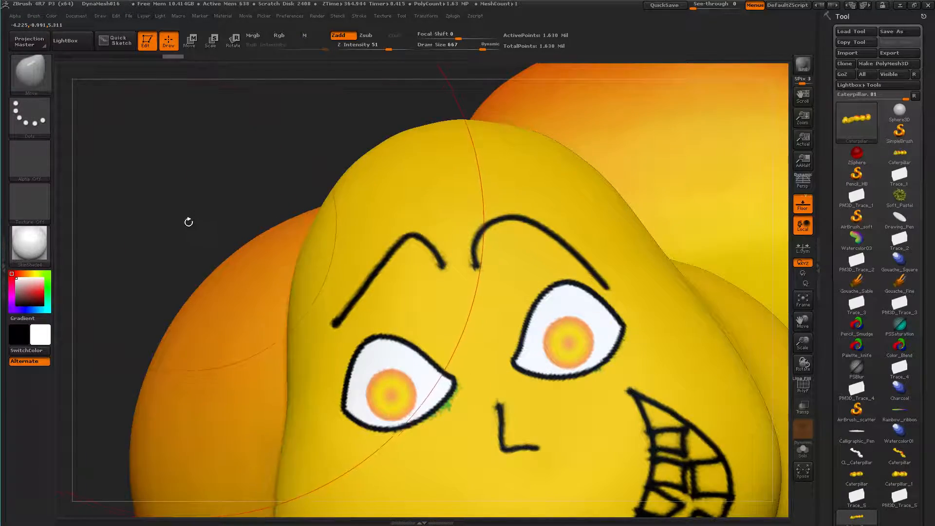
pyautogui.keyDown('alt'); pyautogui.moveTo(188, 221); pyautogui.dragTo(167, 133); pyautogui.keyUp('alt')
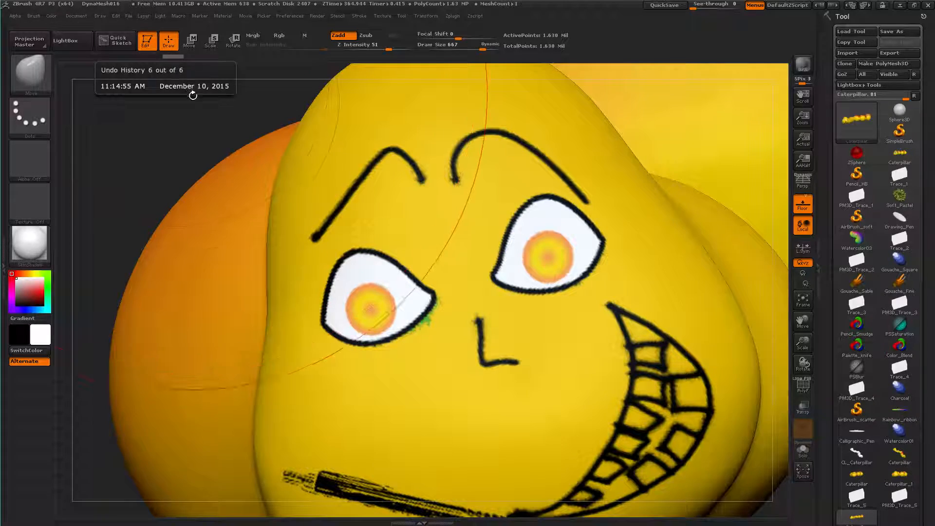
pyautogui.keyDown('ctrl'); pyautogui.moveTo(183, 115); pyautogui.dragTo(132, 82, button='right'); pyautogui.keyUp('ctrl')
pyautogui.moveTo(253, 158); pyautogui.dragTo(259, 260)
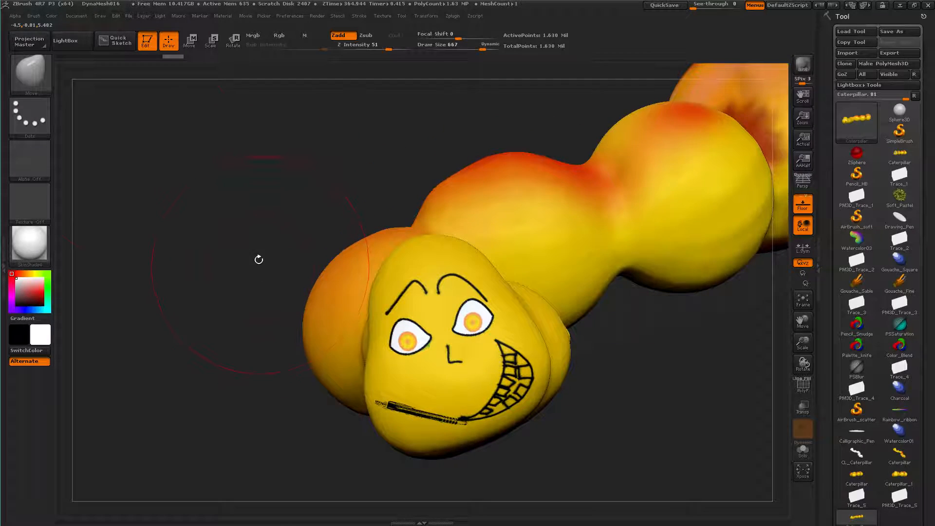
# Load the DynaMesh016 project from LightBox without saving changes to the caterpillar project
pyautogui.click(64, 41)
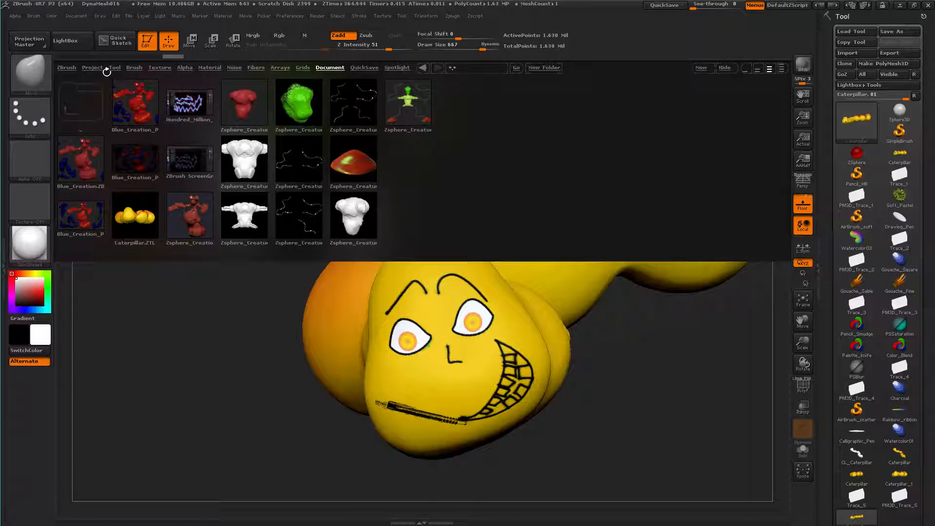
pyautogui.click(100, 68)
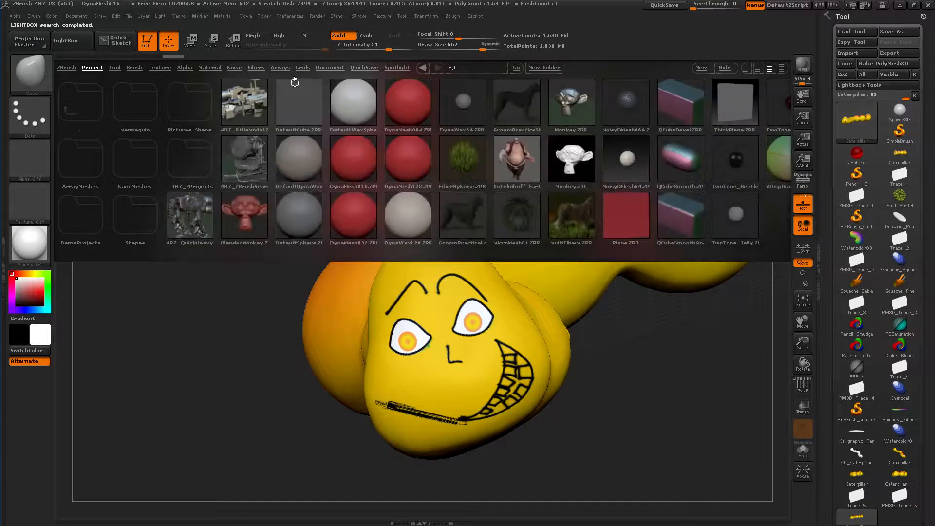
pyautogui.doubleClick(358, 156)
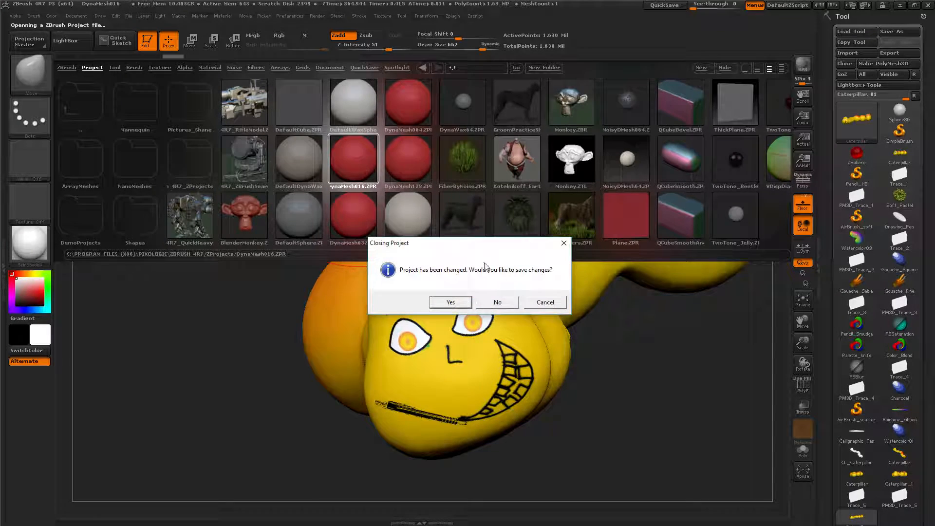
pyautogui.click(497, 302)
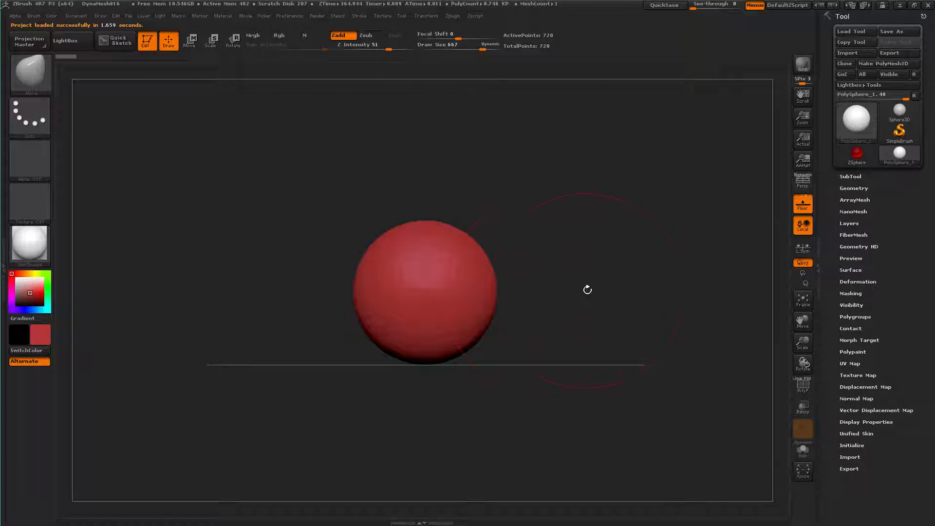
# Subdivide the sphere to a smoother 46,850-point mesh and duplicate it as a second subtool
pyautogui.press('ctrl')
pyautogui.press('ctrl')
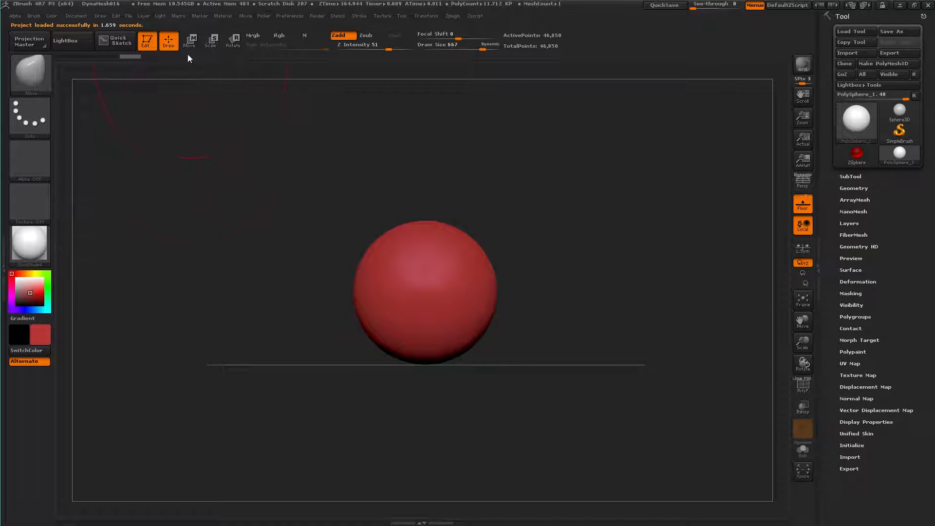
pyautogui.press('ctrl')
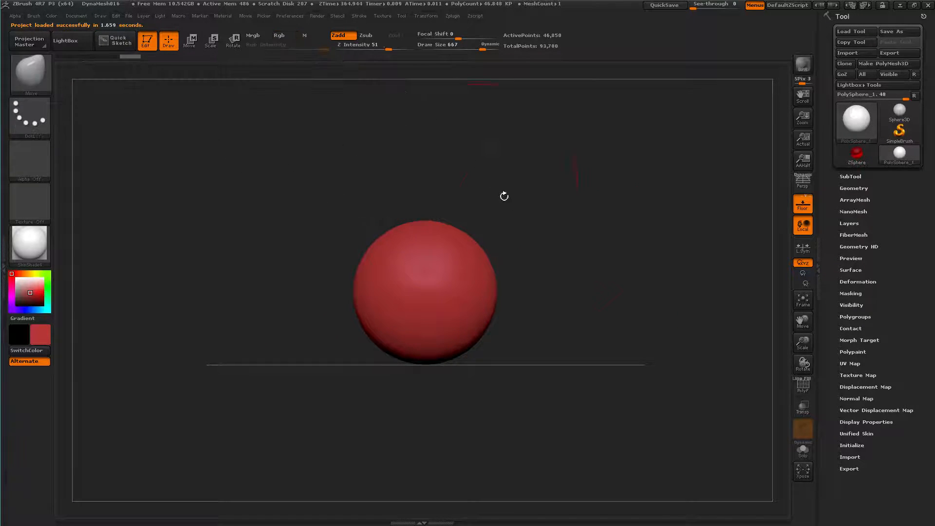
# Move the active sphere straight left with a horizontal Transpose line so that it slightly overlaps its duplicate
pyautogui.click(189, 41)
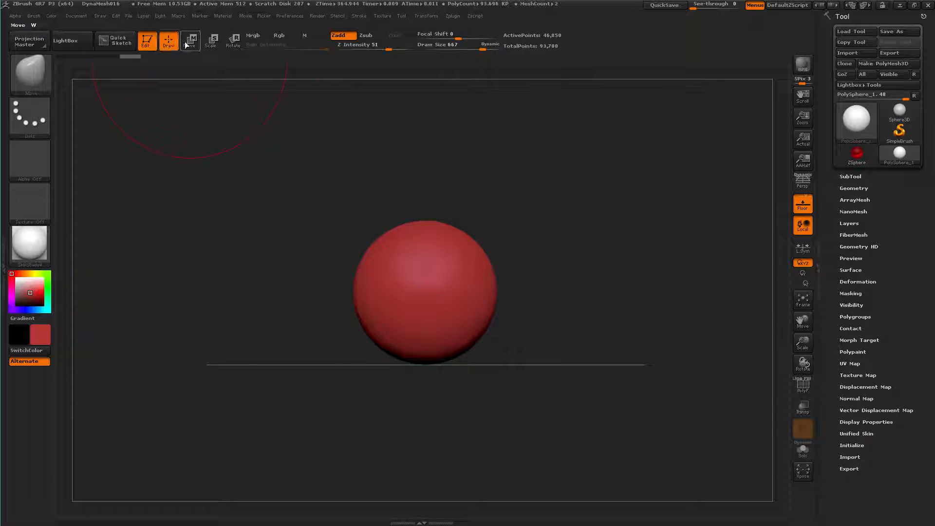
pyautogui.moveTo(453, 301); pyautogui.dragTo(286, 301)
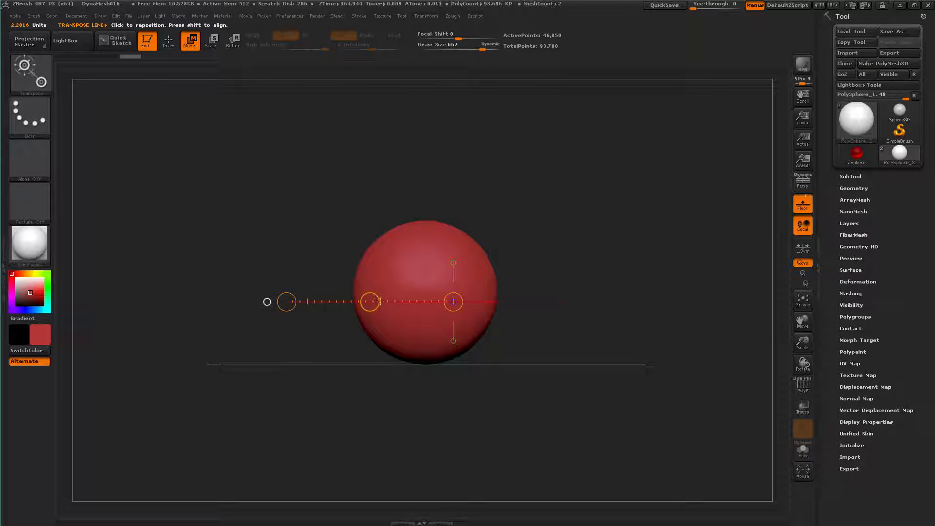
pyautogui.moveTo(371, 302); pyautogui.dragTo(250, 301)
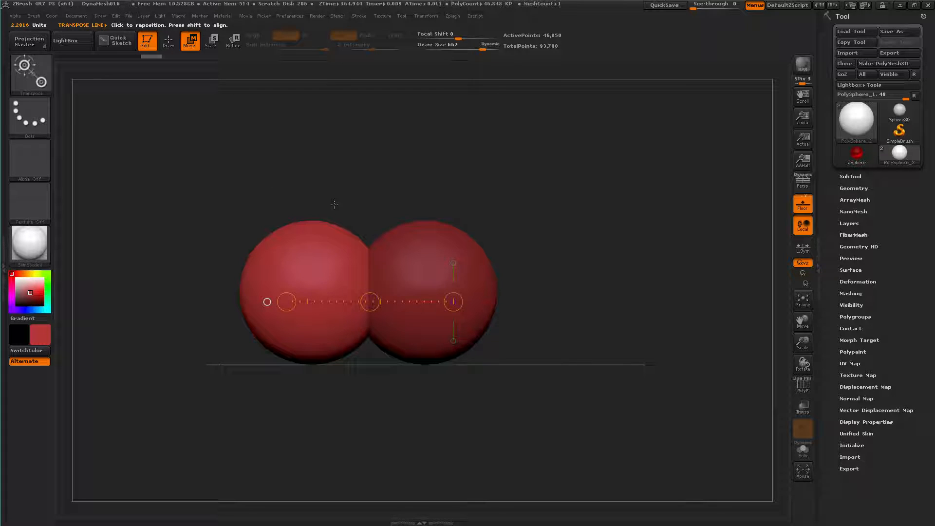
# Extend the row to four overlapping spheres by duplicating the end sphere twice and moving each new one left
pyautogui.hotkey('ctrl', 'shift')
pyautogui.keyDown('ctrl'); pyautogui.moveTo(370, 302); pyautogui.dragTo(256, 239); pyautogui.keyUp('ctrl')
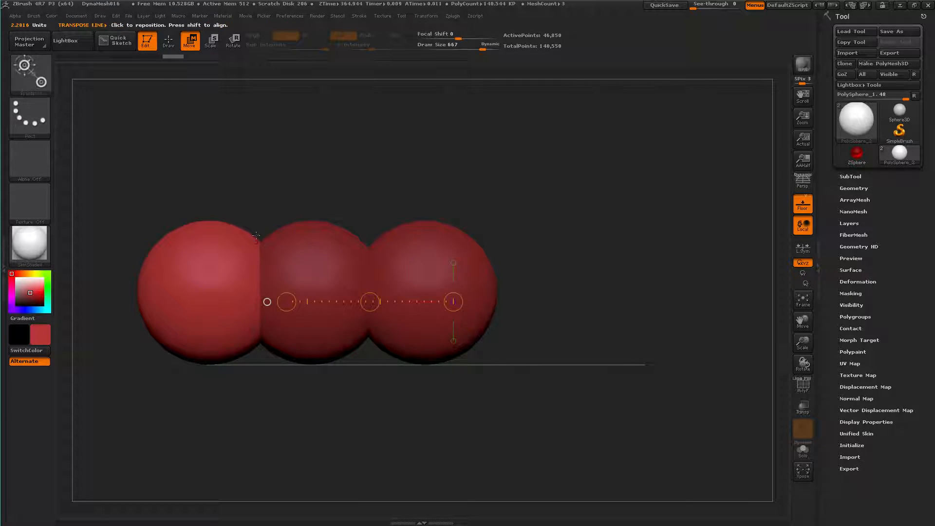
pyautogui.hotkey('ctrl', 'shift')
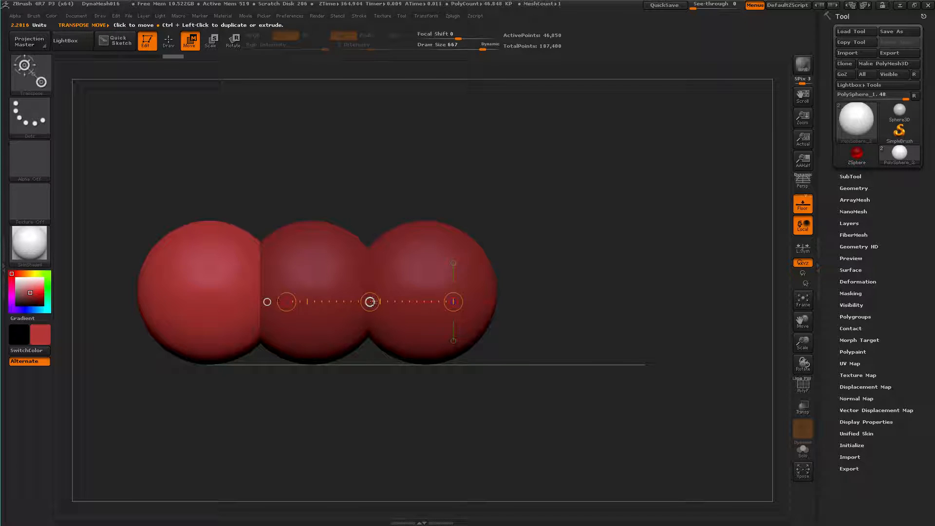
pyautogui.keyDown('ctrl'); pyautogui.moveTo(376, 301); pyautogui.dragTo(277, 315); pyautogui.keyUp('ctrl')
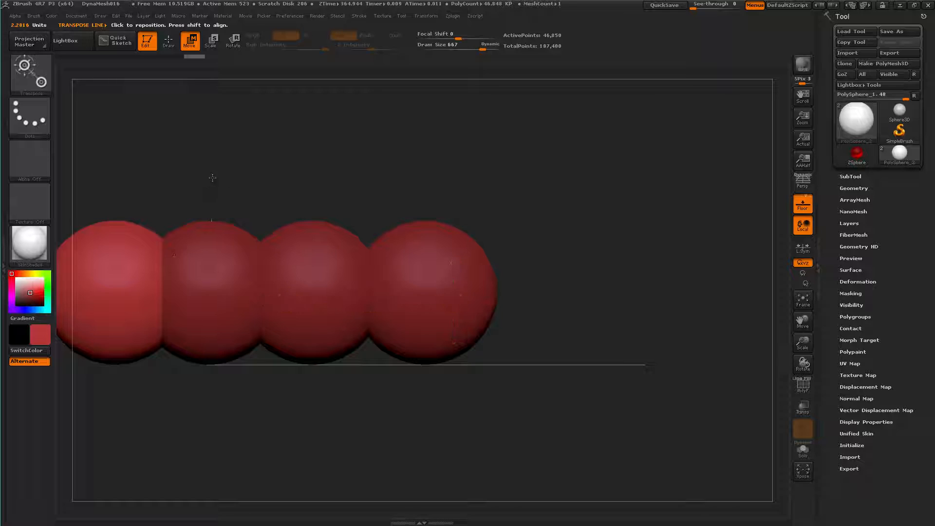
# Add three more duplicated spheres to the left end of the chain, spacing them for a seven-sphere body
pyautogui.press('f')
pyautogui.keyDown('ctrl'); pyautogui.moveTo(524, 330); pyautogui.dragTo(429, 335); pyautogui.keyUp('ctrl')
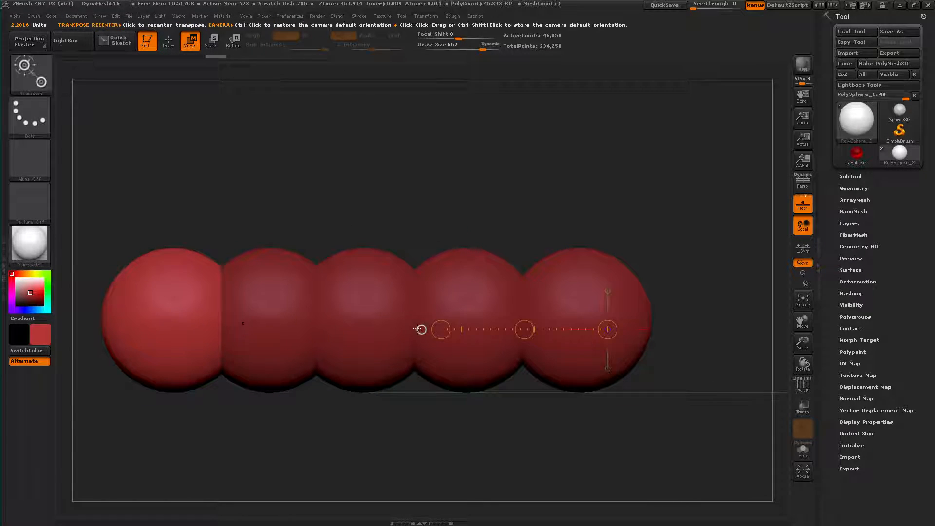
pyautogui.keyDown('ctrl'); pyautogui.moveTo(524, 329); pyautogui.dragTo(429, 333); pyautogui.keyUp('ctrl')
pyautogui.keyDown('alt'); pyautogui.moveTo(337, 210); pyautogui.dragTo(413, 205); pyautogui.keyUp('alt')
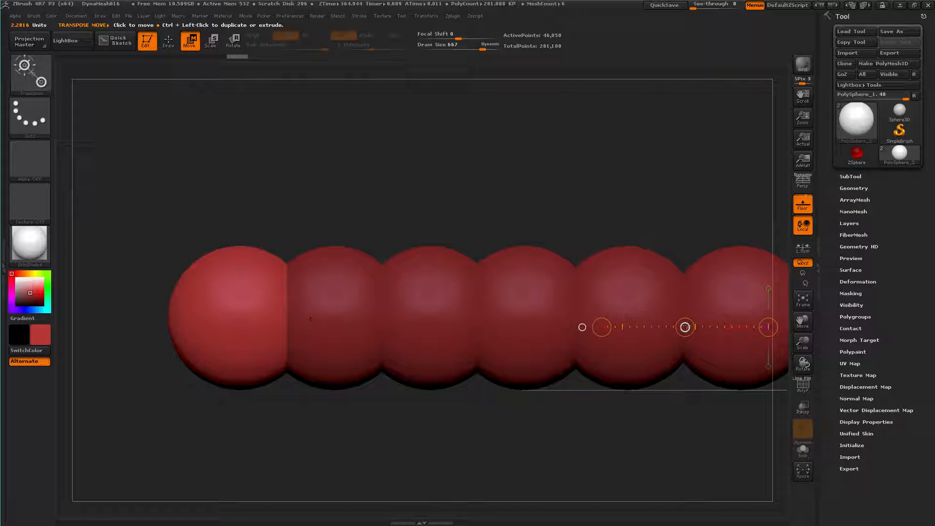
pyautogui.keyDown('ctrl'); pyautogui.click(685, 327); pyautogui.keyUp('ctrl')
pyautogui.moveTo(685, 327); pyautogui.dragTo(556, 334)
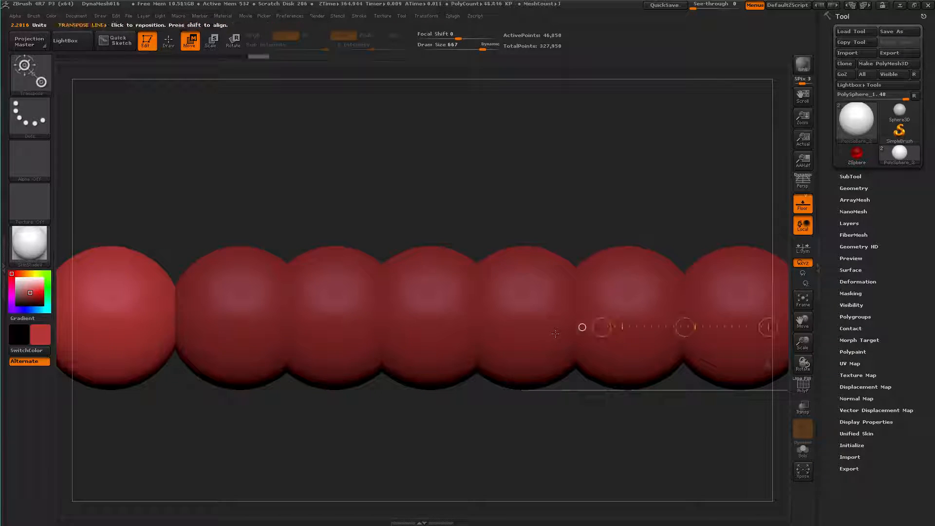
# Scale up the leftmost sphere to form a larger head and move it closer to the neighbouring sphere
pyautogui.press('r')
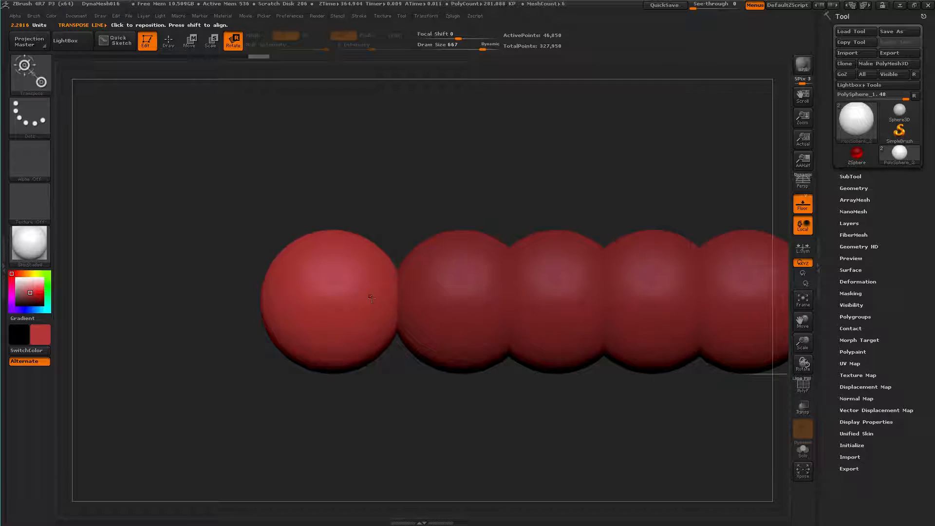
pyautogui.moveTo(377, 303); pyautogui.dragTo(249, 302)
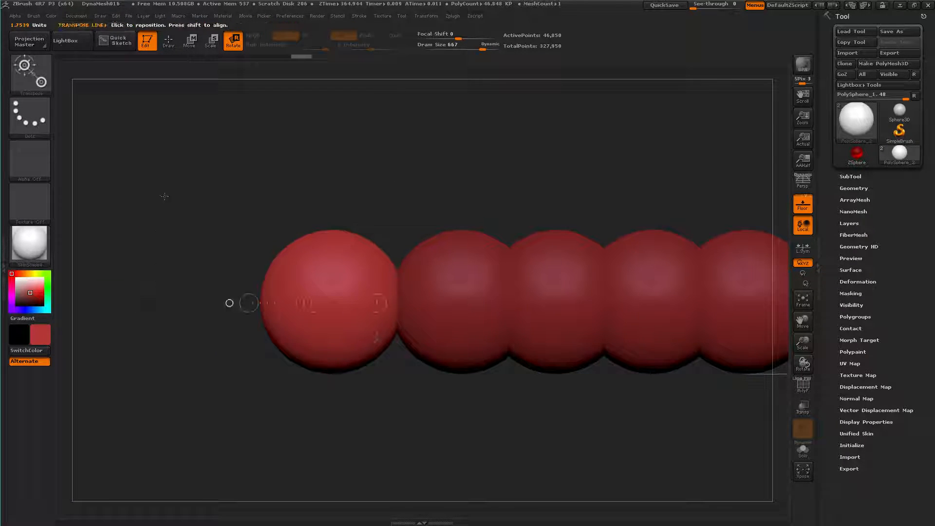
pyautogui.click(212, 41)
pyautogui.moveTo(254, 304); pyautogui.dragTo(108, 305)
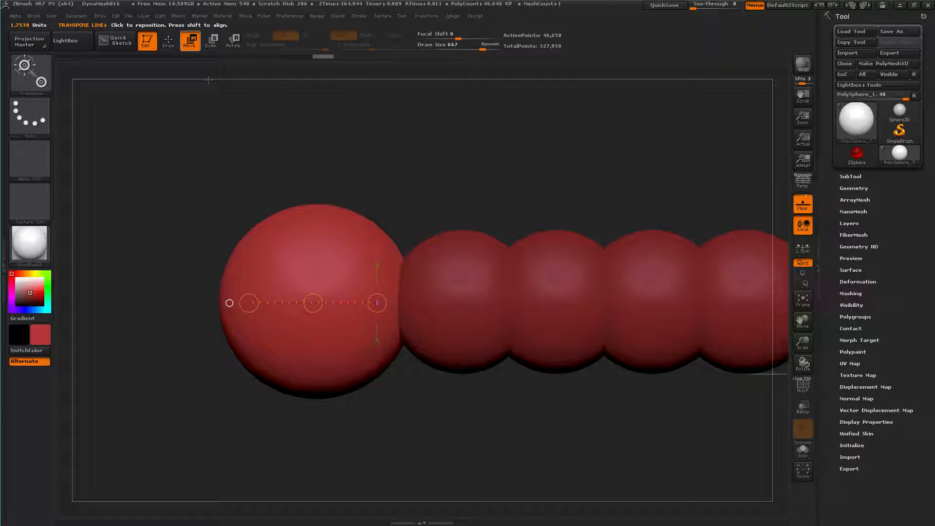
pyautogui.moveTo(312, 303); pyautogui.dragTo(356, 279)
# Shift the third sphere, counting the head as first, sideways out of the straight row in top view
pyautogui.keyDown('alt'); pyautogui.moveTo(490, 171); pyautogui.dragTo(396, 205); pyautogui.keyUp('alt')
pyautogui.moveTo(396, 204); pyautogui.dragTo(414, 210)
pyautogui.keyDown('ctrl'); pyautogui.moveTo(448, 177); pyautogui.dragTo(499, 220, button='right'); pyautogui.keyUp('ctrl')
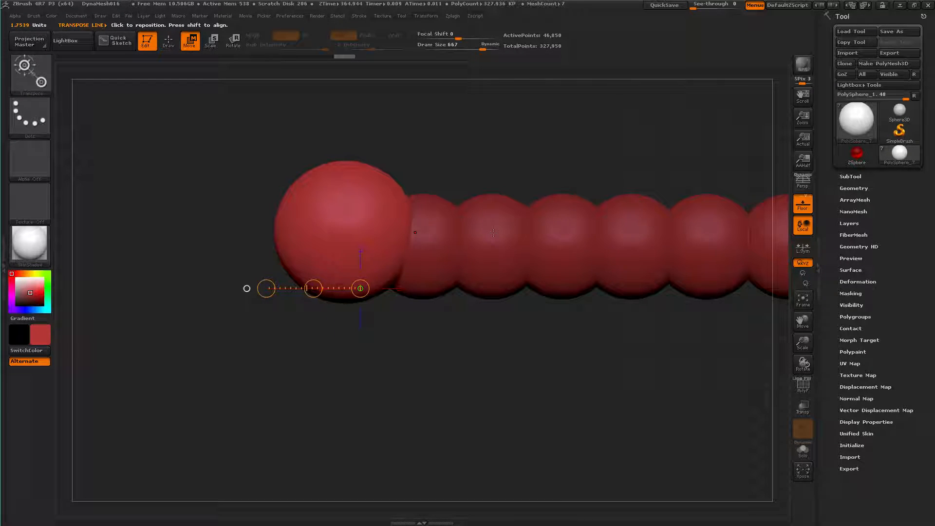
pyautogui.keyDown('alt'); pyautogui.click(493, 232); pyautogui.keyUp('alt')
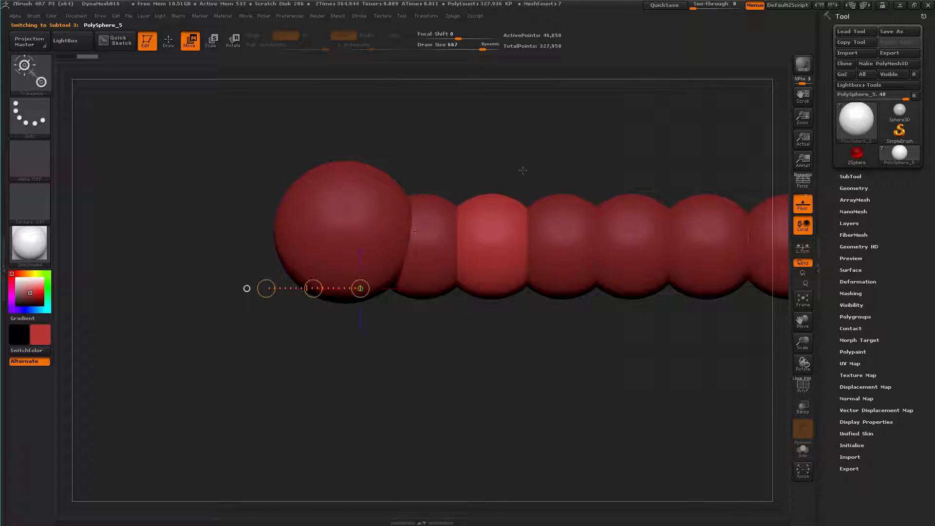
pyautogui.press('f')
pyautogui.keyDown('alt'); pyautogui.moveTo(321, 191); pyautogui.dragTo(233, 242); pyautogui.keyUp('alt')
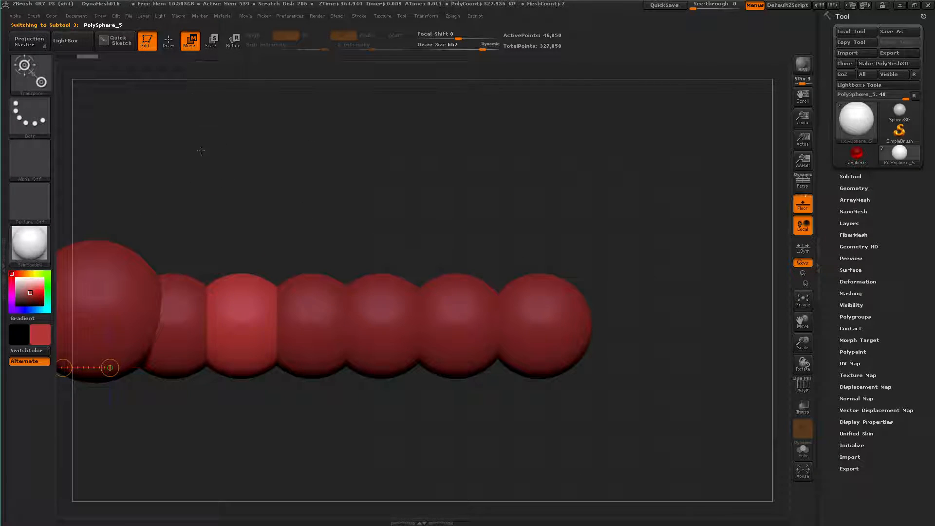
pyautogui.keyDown('shift'); pyautogui.moveTo(240, 312); pyautogui.dragTo(240, 192); pyautogui.keyUp('shift')
pyautogui.keyDown('shift'); pyautogui.moveTo(240, 252); pyautogui.dragTo(232, 215); pyautogui.keyUp('shift')
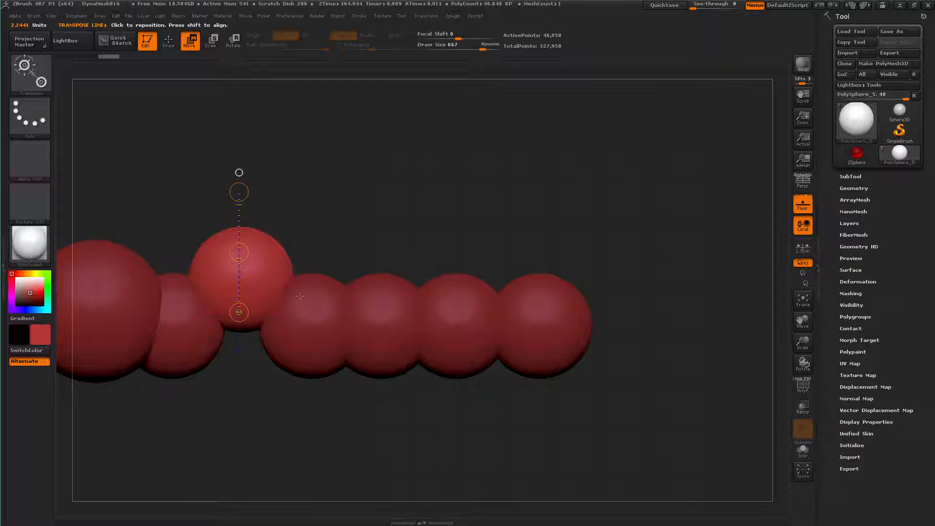
# Stagger the next three spheres, nudging the fourth toward the head and offsetting the fifth and sixth increasingly sideways
pyautogui.keyDown('alt'); pyautogui.click(317, 307); pyautogui.keyUp('alt')
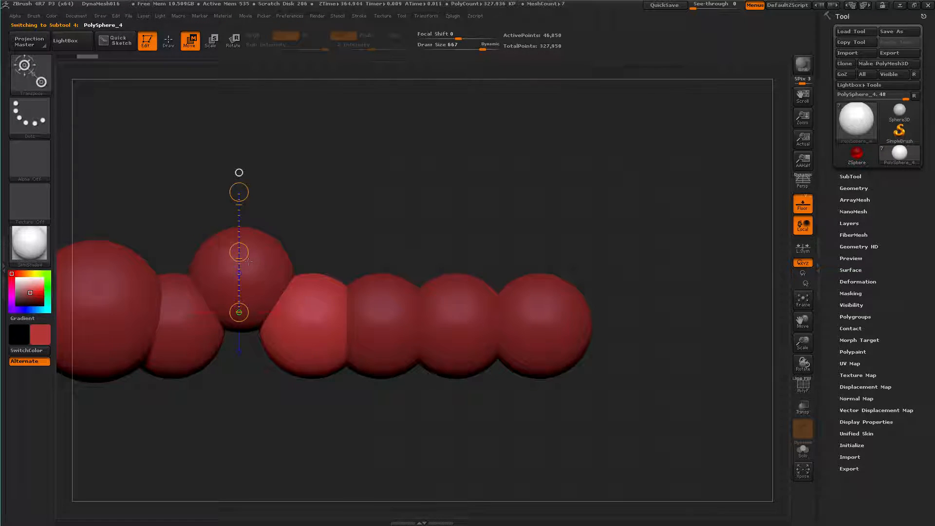
pyautogui.moveTo(239, 251); pyautogui.dragTo(228, 255)
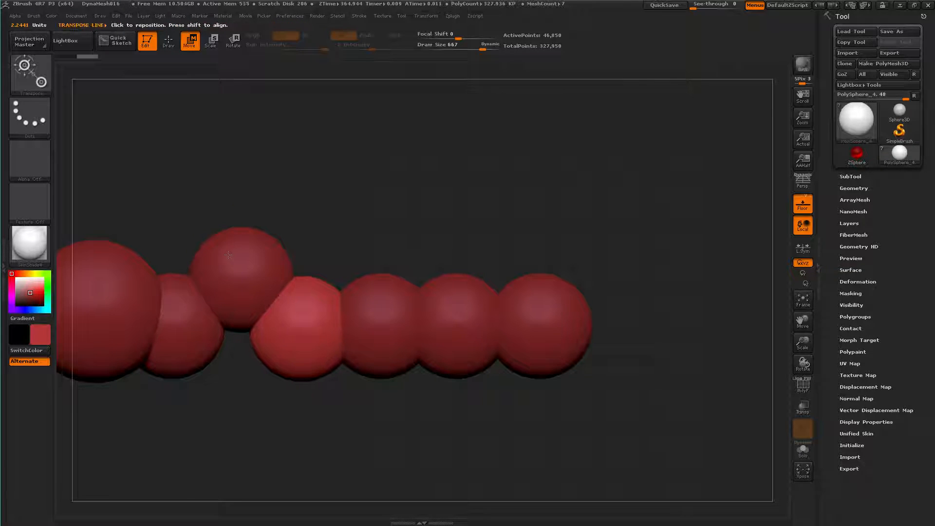
pyautogui.keyDown('alt'); pyautogui.click(378, 313); pyautogui.keyUp('alt')
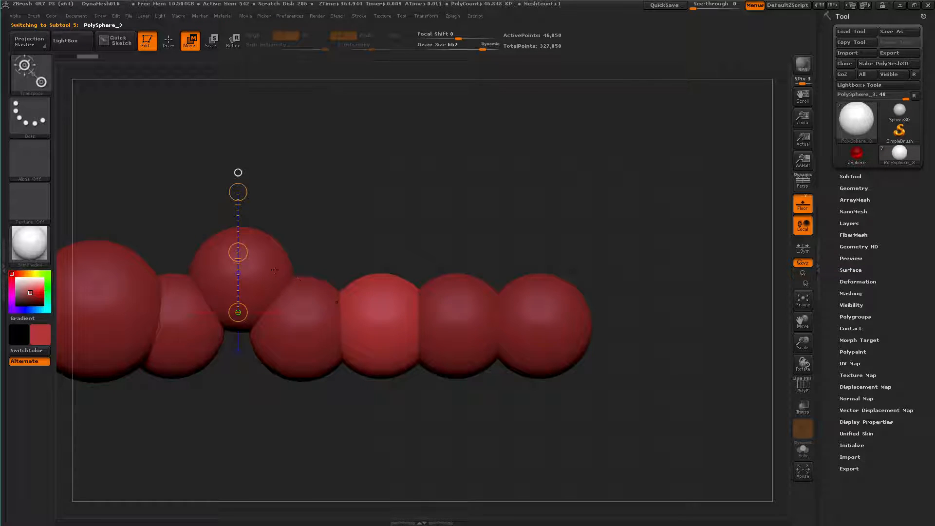
pyautogui.moveTo(238, 252); pyautogui.dragTo(230, 218)
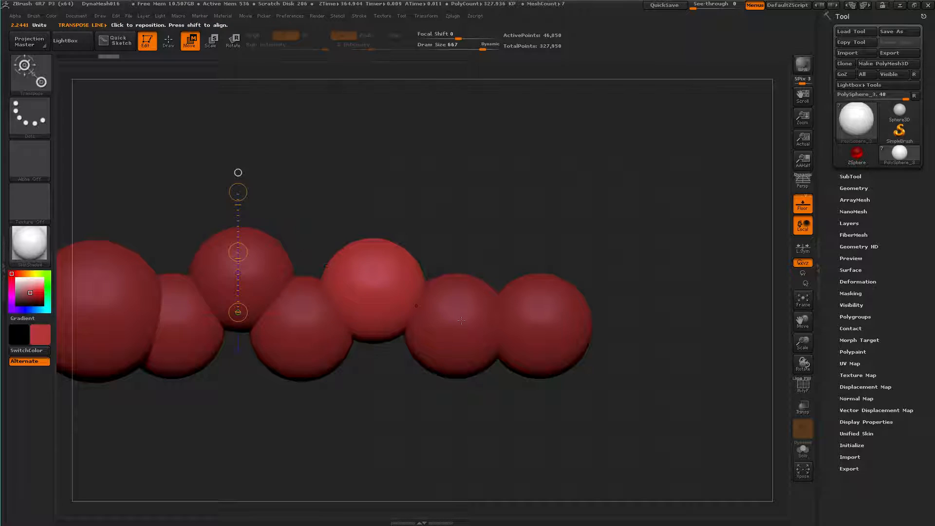
pyautogui.keyDown('alt'); pyautogui.click(456, 299); pyautogui.keyUp('alt')
pyautogui.moveTo(238, 252); pyautogui.dragTo(204, 142)
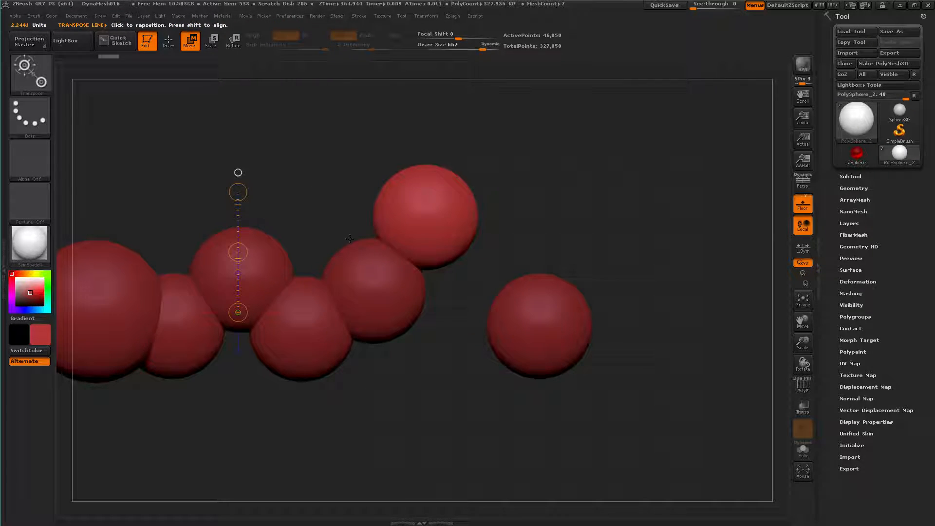
# Try to move the tail-end sphere sideways and undo that move
pyautogui.keyDown('alt'); pyautogui.click(528, 320); pyautogui.keyUp('alt')
pyautogui.moveTo(237, 253); pyautogui.dragTo(218, 119)
pyautogui.hotkey('ctrl', 'z')
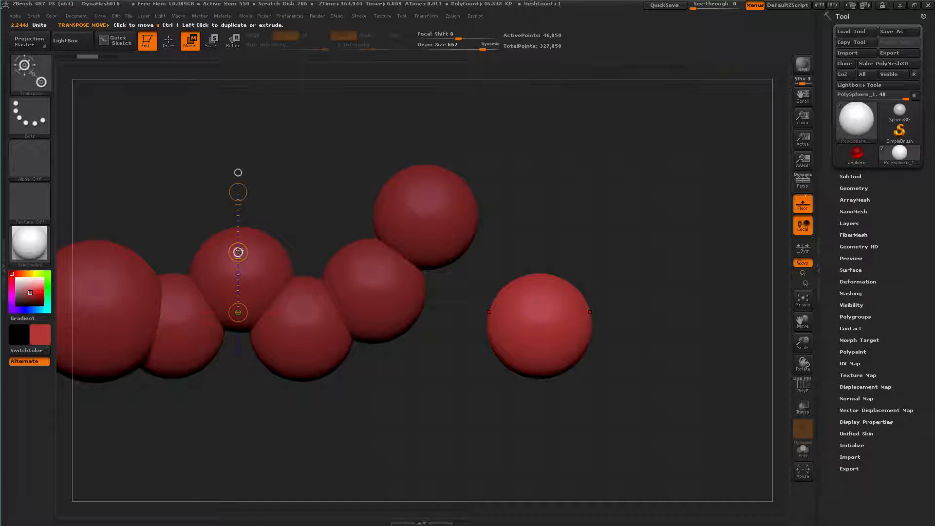
# Move the tail-end sphere against the sixth sphere so it overlaps it and continues the body's curve
pyautogui.moveTo(246, 246); pyautogui.dragTo(116, 56)
pyautogui.moveTo(238, 252); pyautogui.dragTo(606, 312)
pyautogui.hotkey('ctrl', 'z')
pyautogui.keyDown('alt'); pyautogui.moveTo(200, 112); pyautogui.dragTo(438, 186); pyautogui.keyUp('alt')
pyautogui.moveTo(438, 186); pyautogui.dragTo(452, 140)
pyautogui.moveTo(453, 176); pyautogui.dragTo(396, 162)
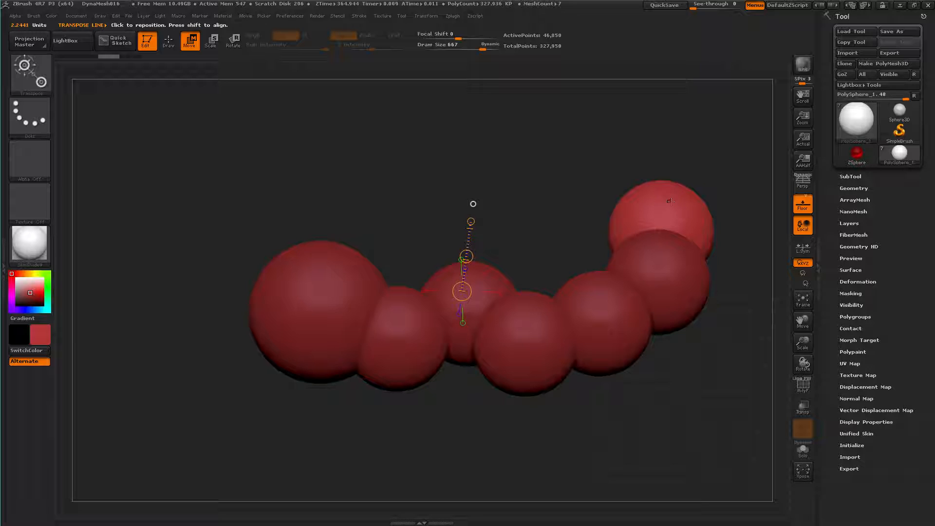
# Merge all seven sphere subtools down into a single subtool, starting from the head, and skip the undo warning until restart
pyautogui.click(851, 178)
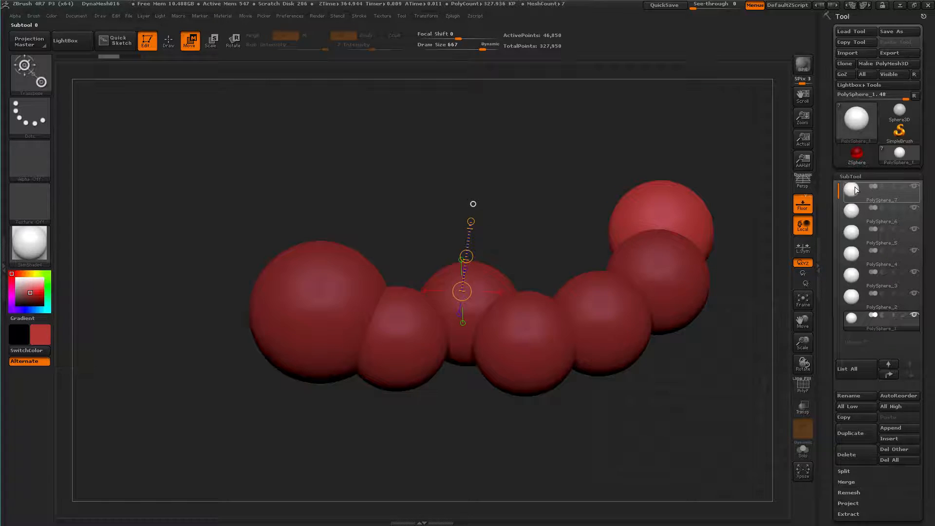
pyautogui.moveTo(851, 216)
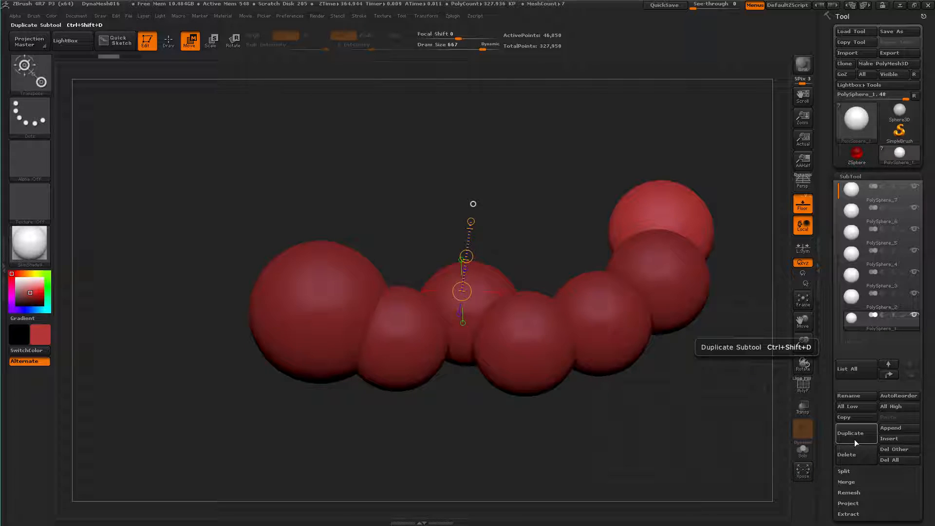
pyautogui.click(846, 483)
pyautogui.click(877, 193)
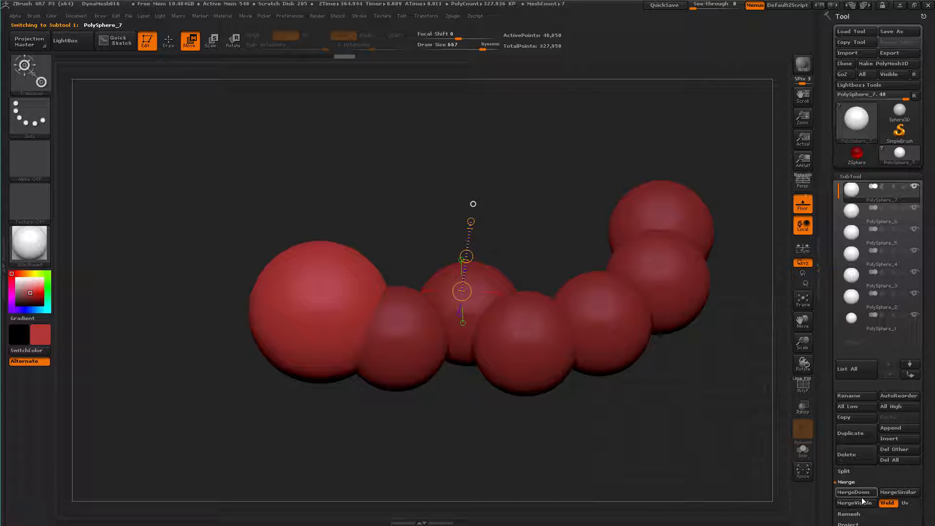
pyautogui.click(864, 495)
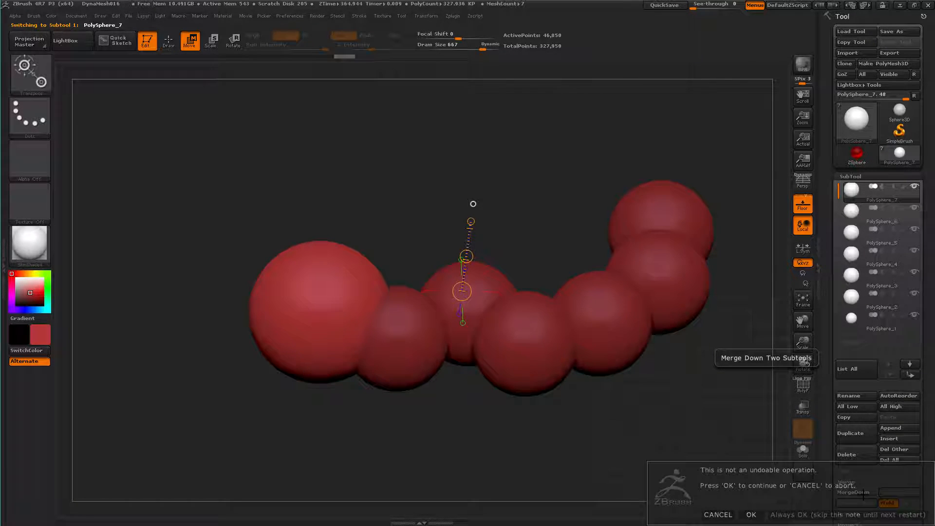
pyautogui.click(841, 515)
pyautogui.click(864, 494)
pyautogui.click(865, 494)
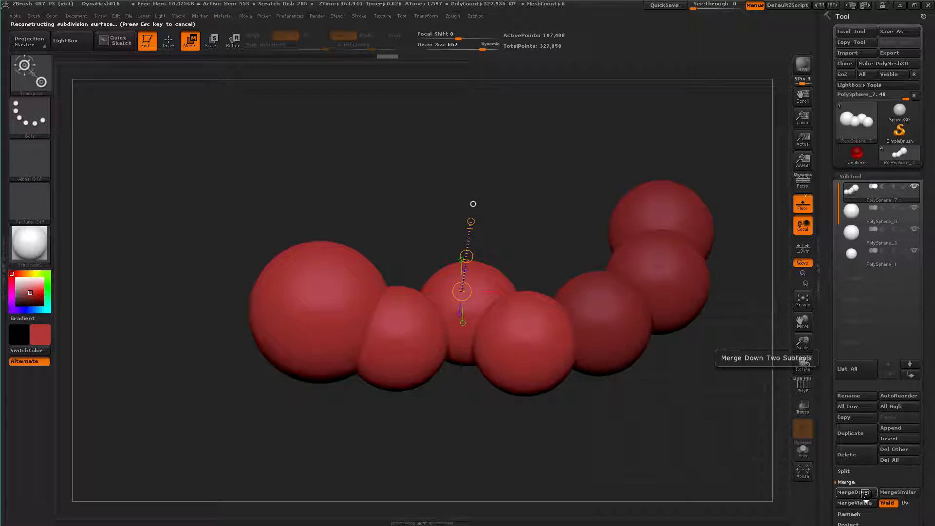
pyautogui.click(865, 493)
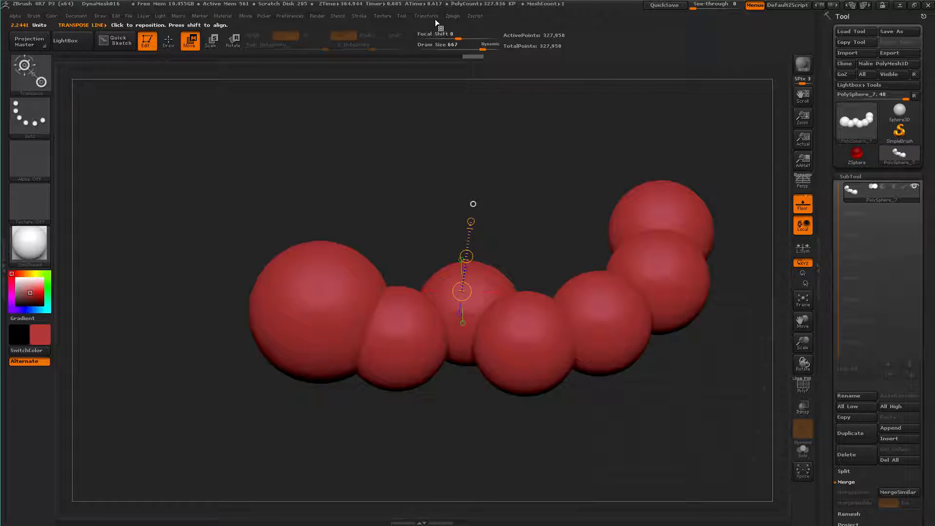
# Remesh the merged caterpillar body three times with ZRemesher using the Half polygon count option
pyautogui.moveTo(581, 136); pyautogui.dragTo(624, 176)
pyautogui.click(823, 368)
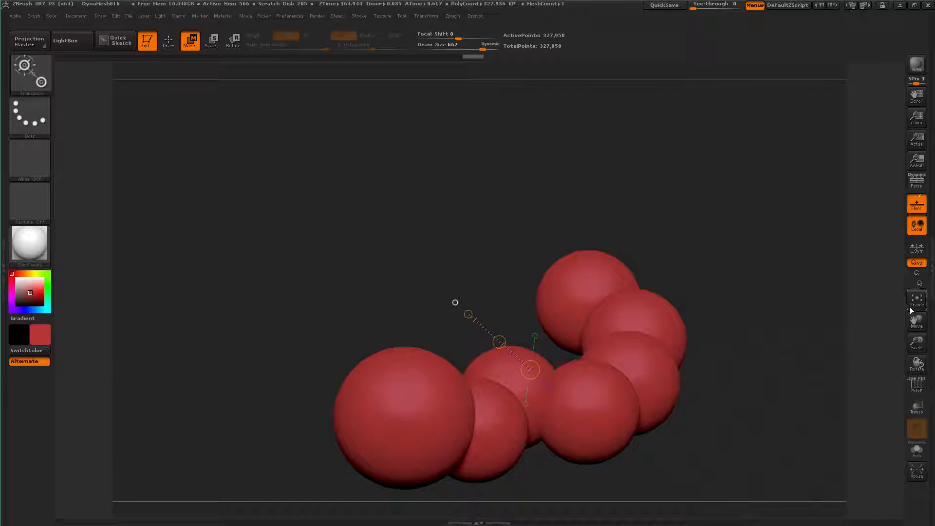
pyautogui.click(930, 288)
pyautogui.scroll(-3, 830, 355)
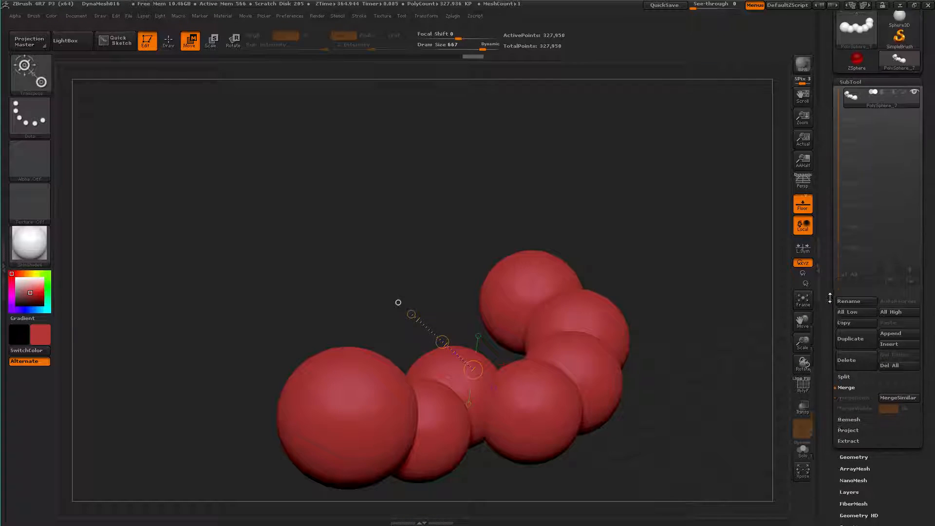
pyautogui.click(843, 433)
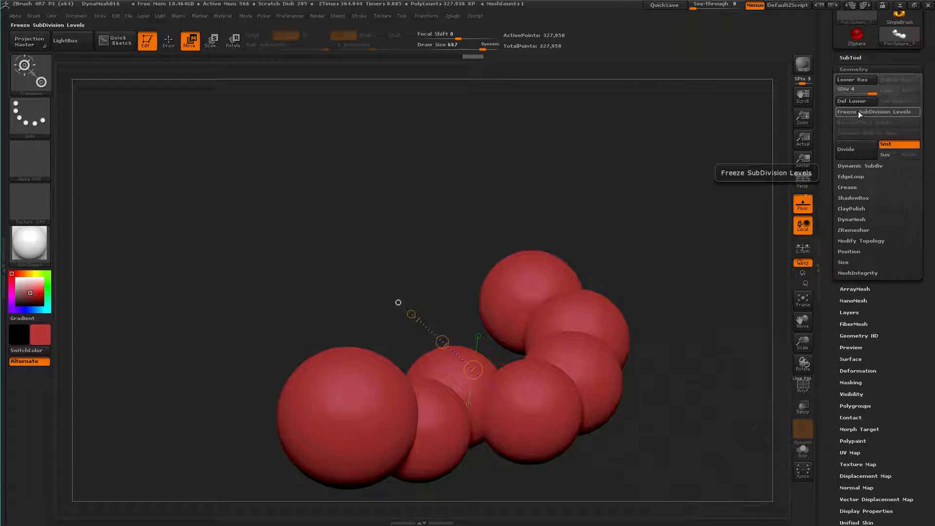
pyautogui.click(851, 219)
pyautogui.click(851, 220)
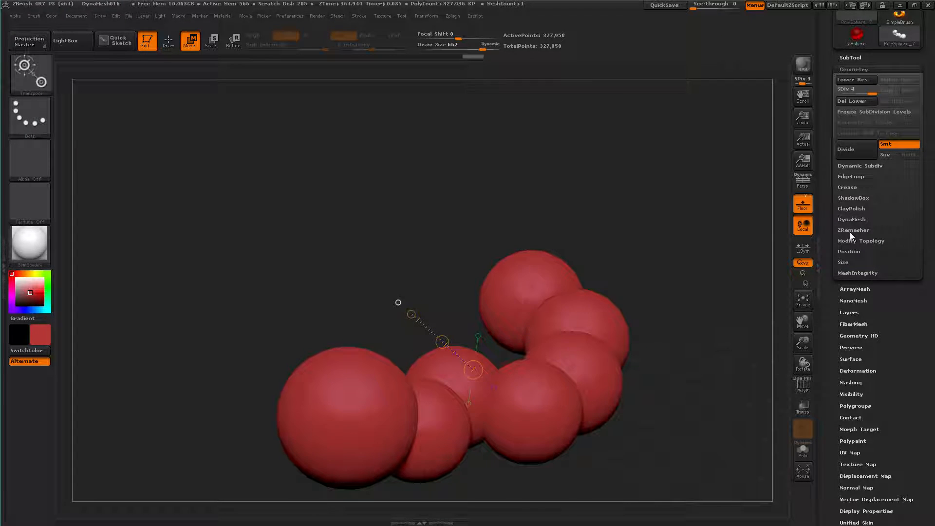
pyautogui.click(849, 231)
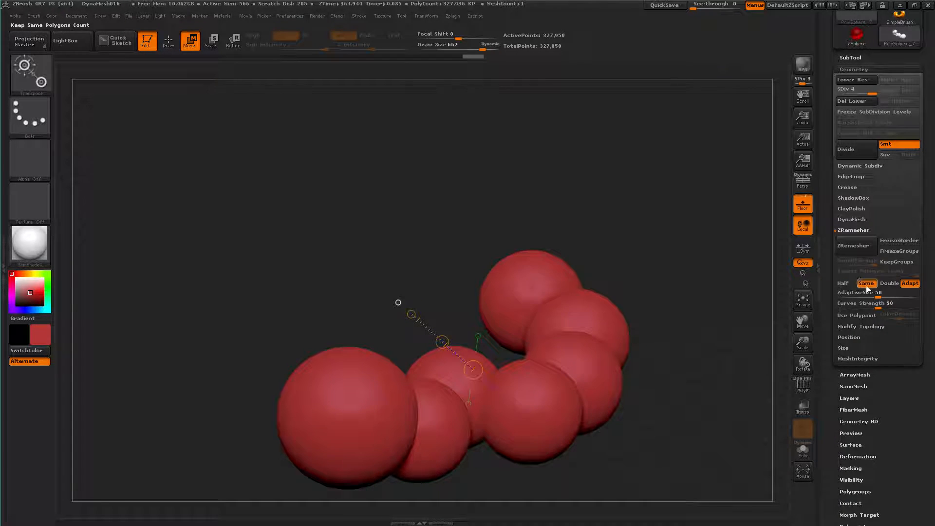
pyautogui.click(843, 283)
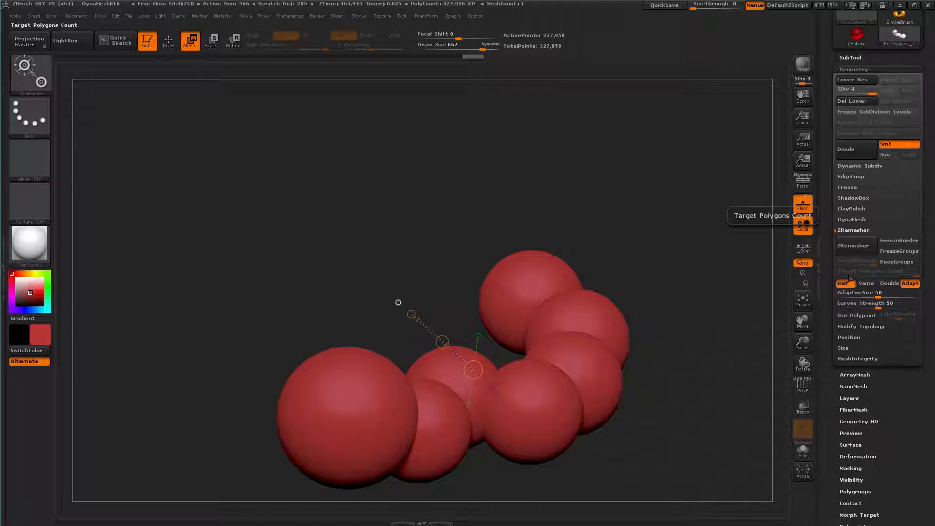
pyautogui.click(860, 248)
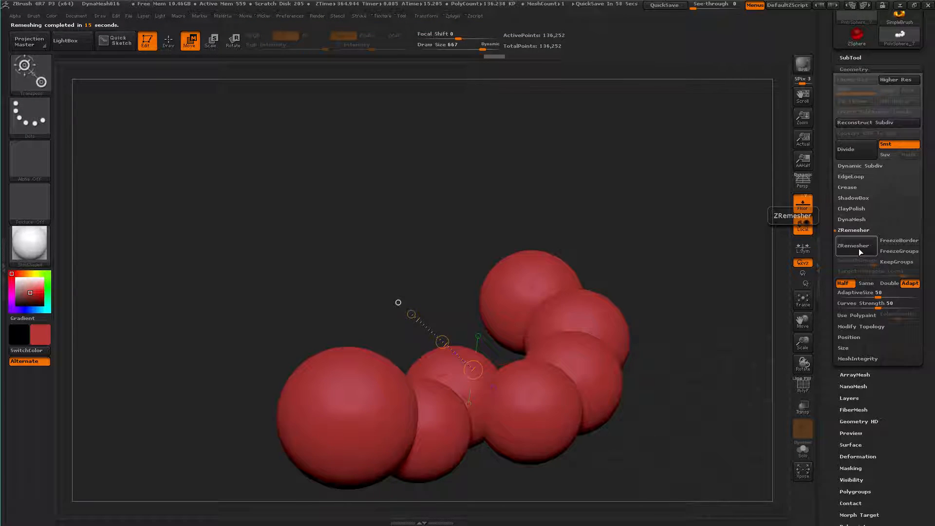
pyautogui.click(852, 249)
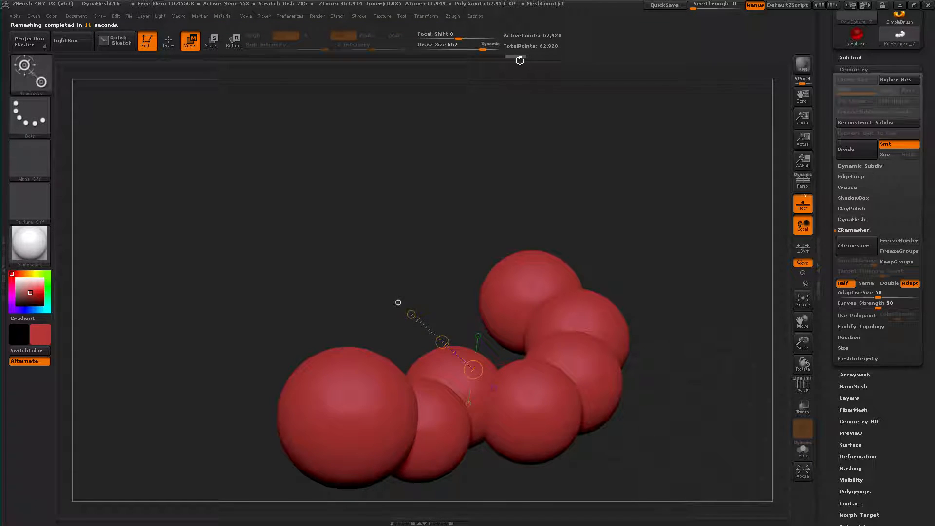
pyautogui.click(855, 247)
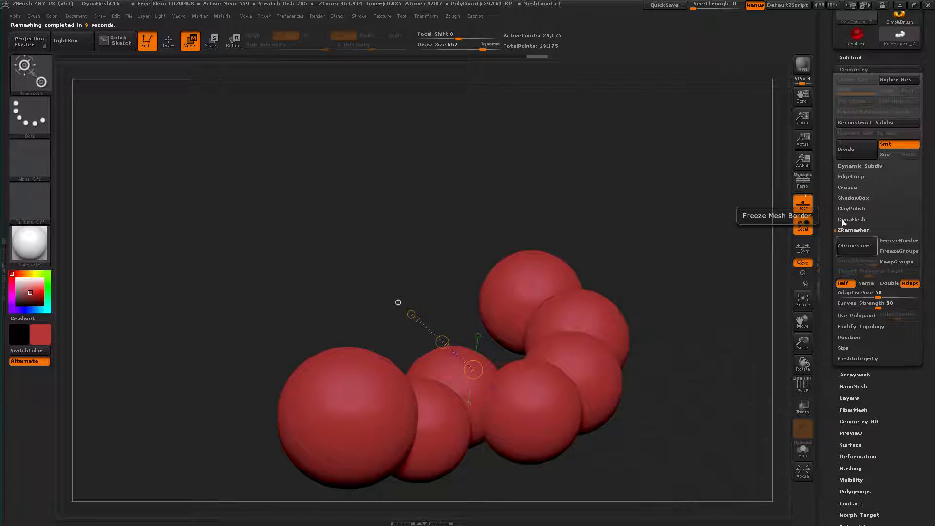
# Convert the remeshed caterpillar body into a new PolyMesh3D tool
pyautogui.scroll(5, 877, 97)
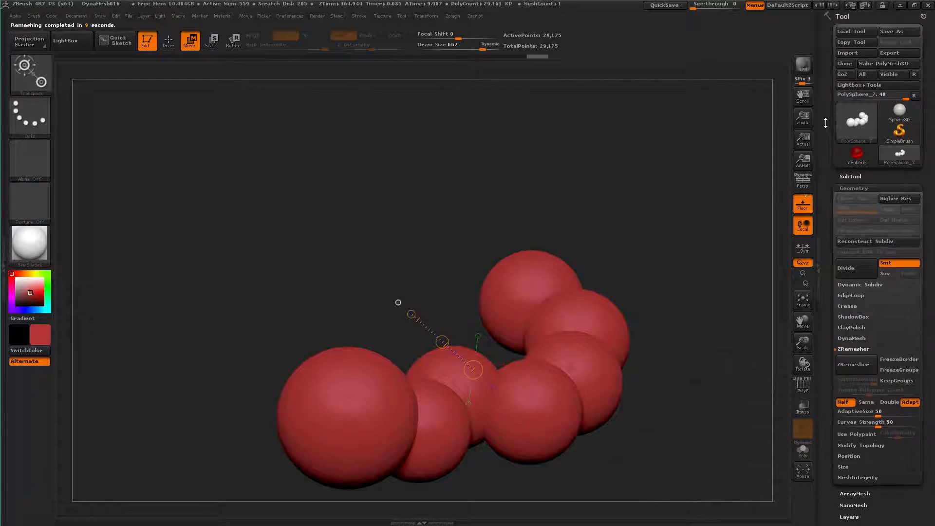
pyautogui.click(881, 65)
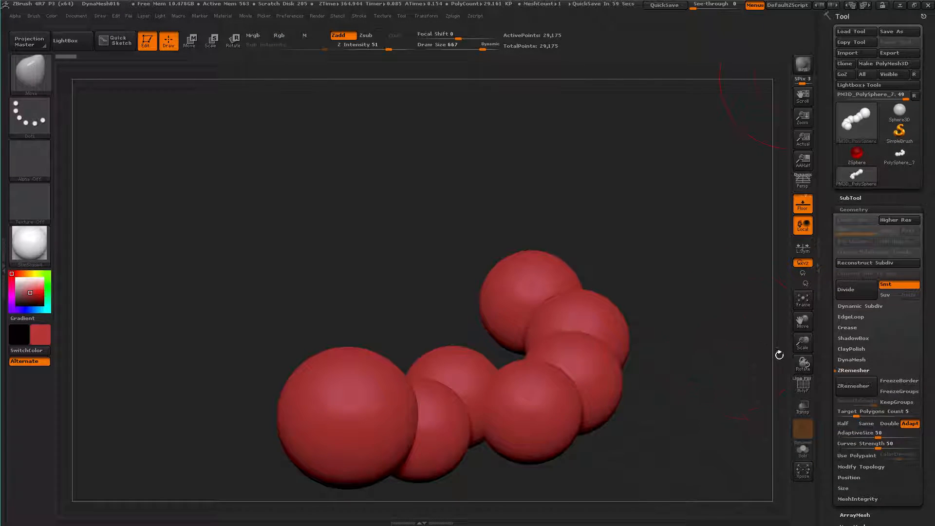
pyautogui.moveTo(830, 417); pyautogui.dragTo(819, 319)
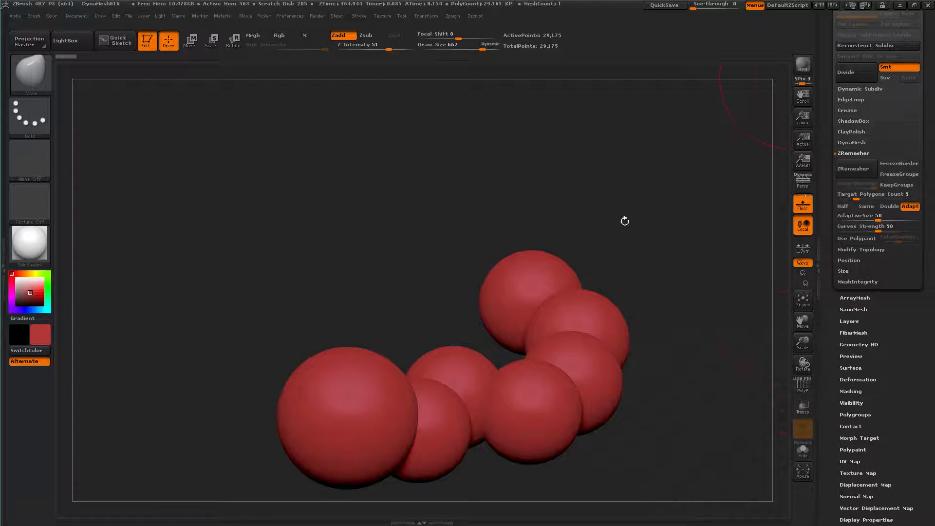
# Unwrap the caterpillar's UVs with UV Master, keeping Symmetry enabled
pyautogui.click(453, 17)
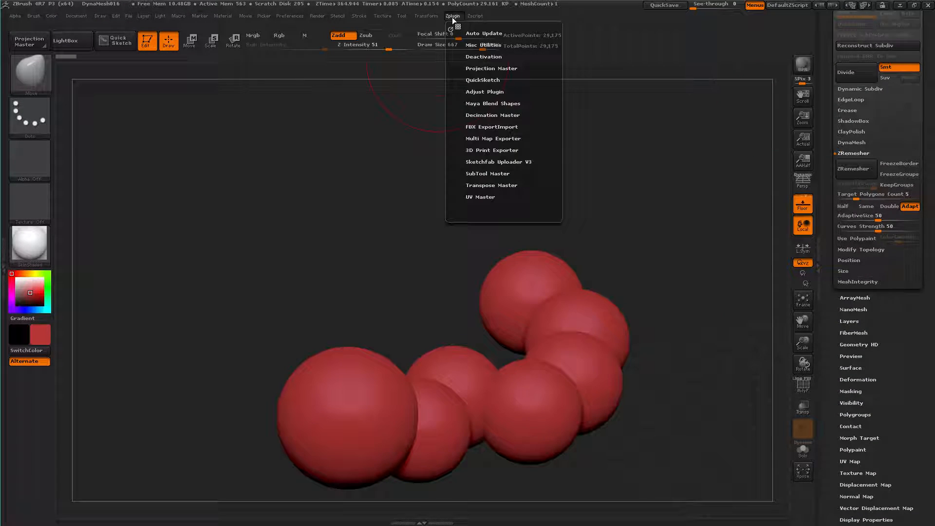
pyautogui.click(472, 196)
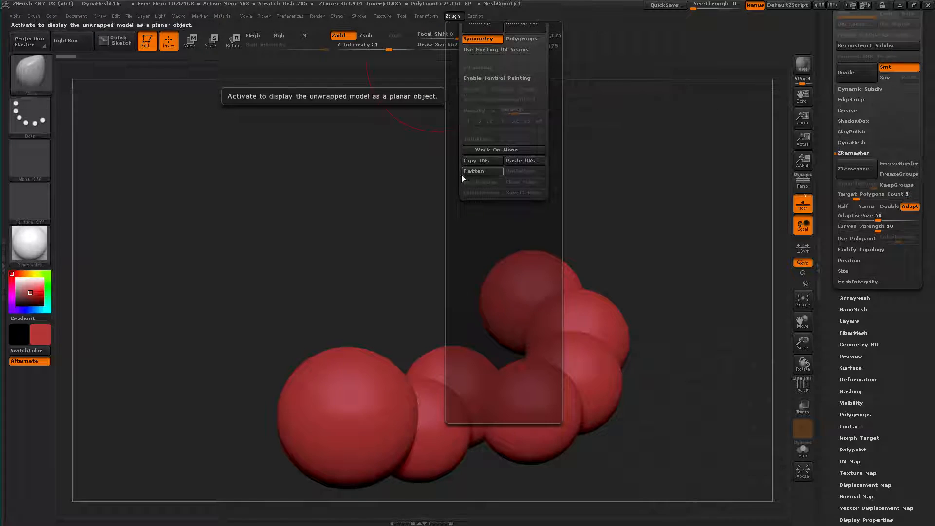
pyautogui.click(477, 139)
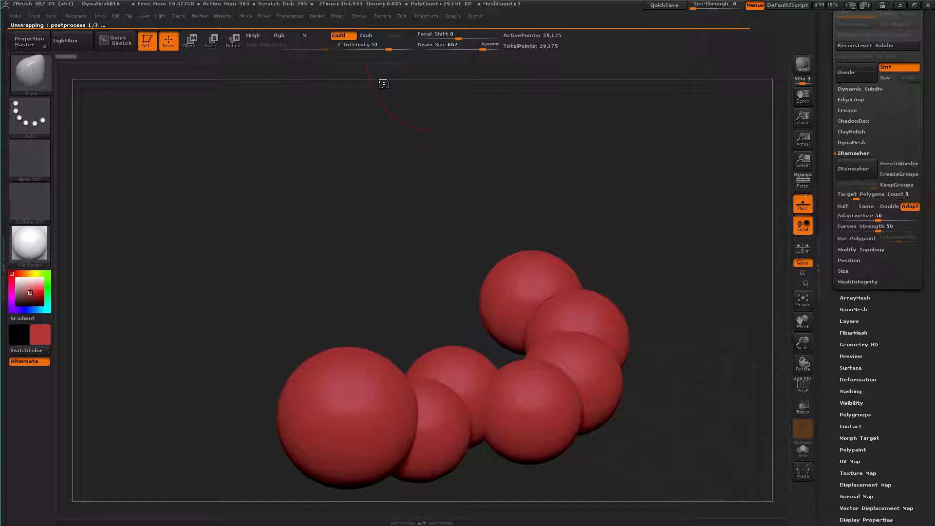
# Flatten the unwrapped model to examine its UV island layout, and unflatten it back to the 3D body
pyautogui.click(453, 15)
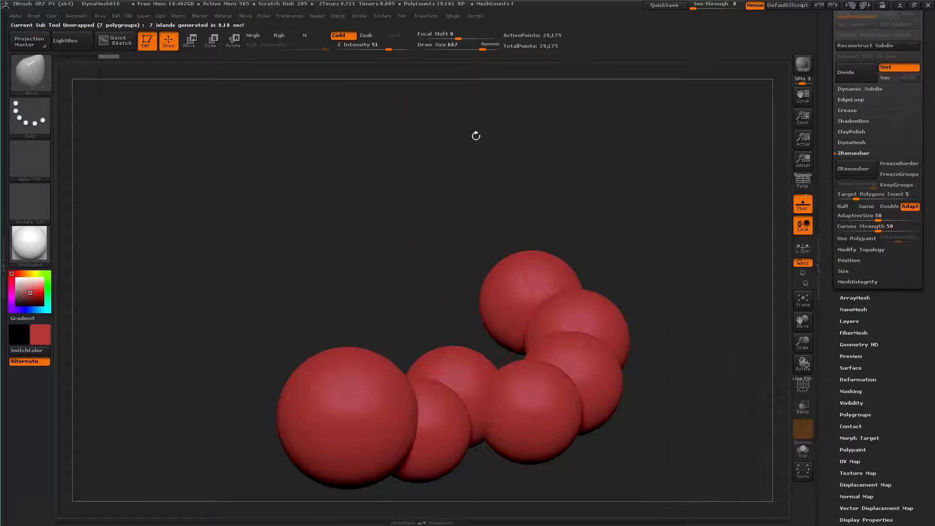
pyautogui.click(452, 16)
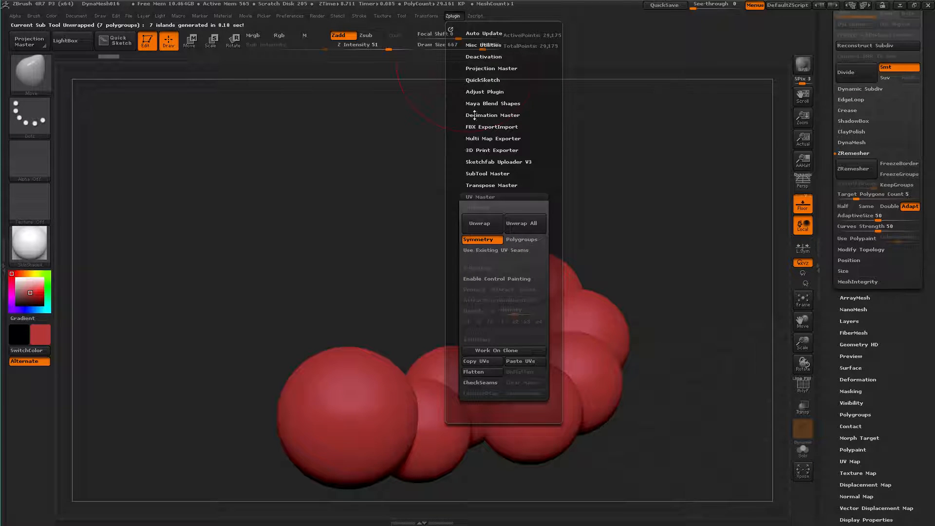
pyautogui.click(482, 371)
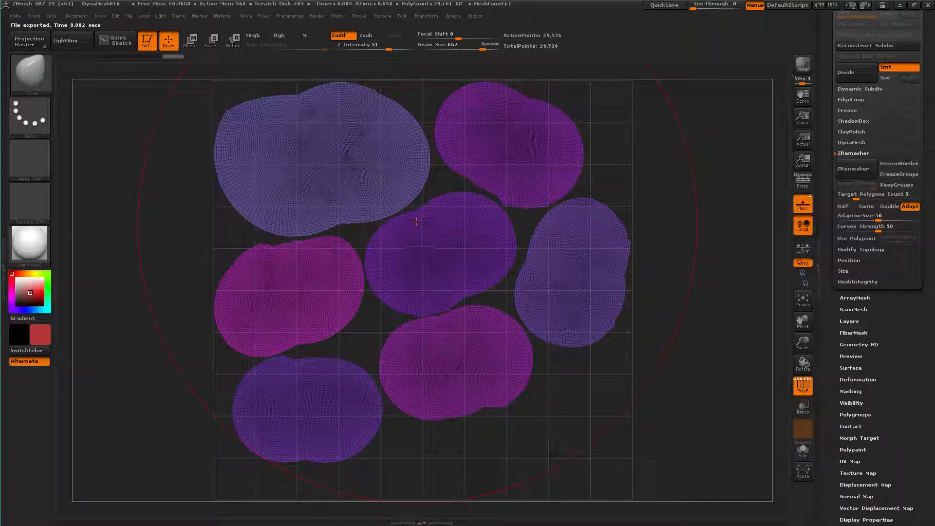
pyautogui.click(457, 14)
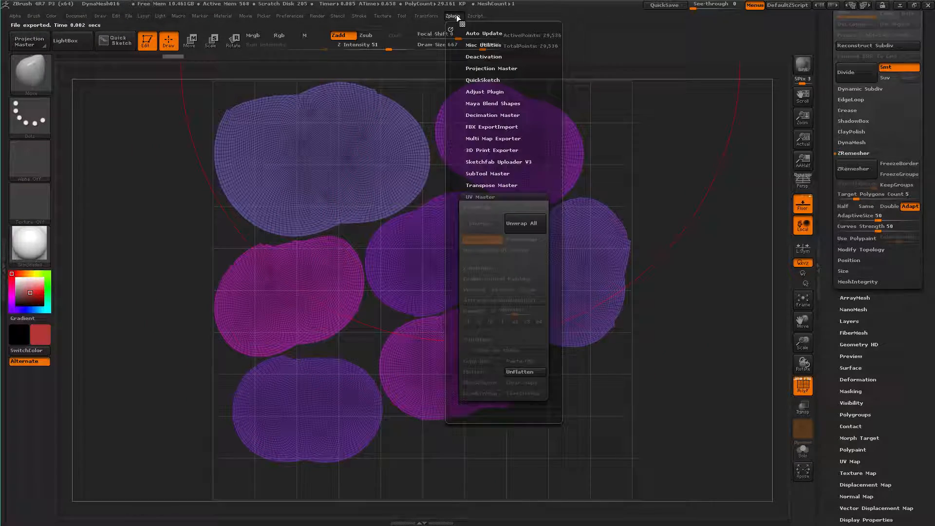
pyautogui.click(513, 373)
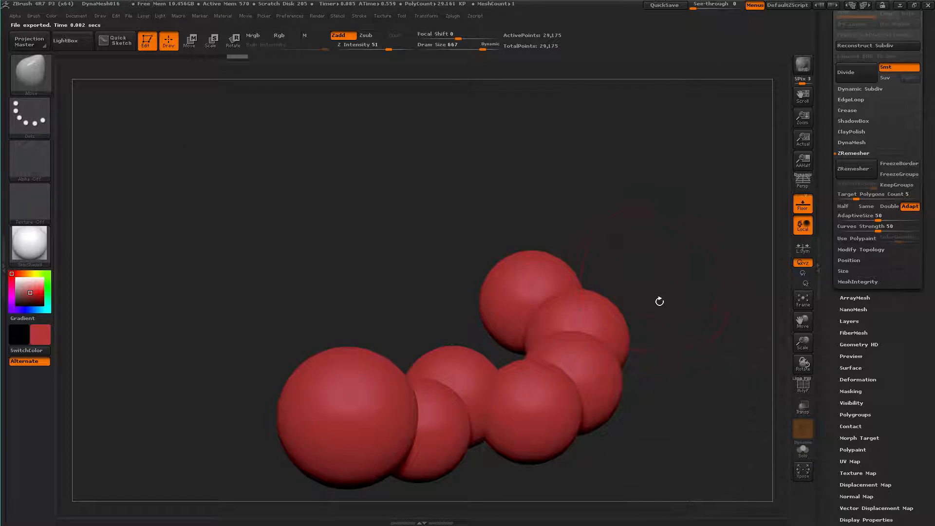
# Set the active colour to a saturated orange (R 247, G 128, B 21) and enable Mrgb mode
pyautogui.moveTo(665, 376); pyautogui.dragTo(282, 298)
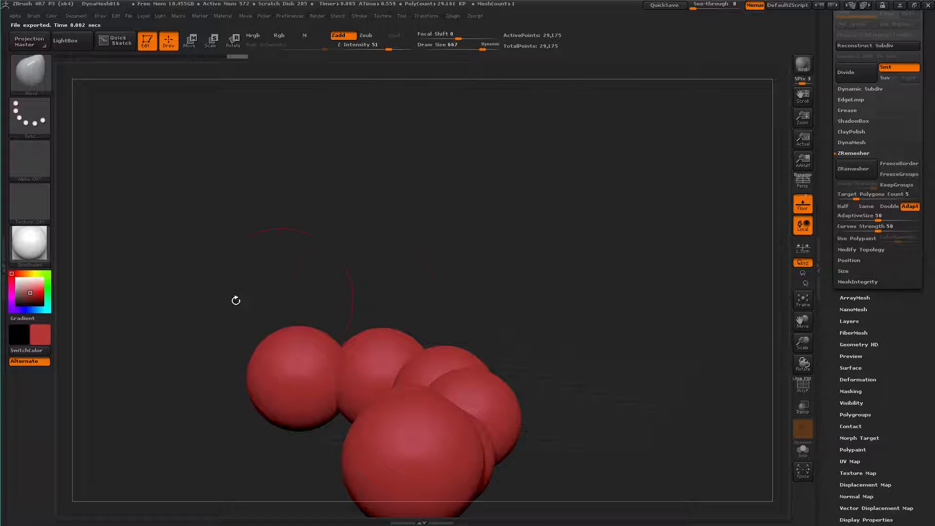
pyautogui.click(31, 274)
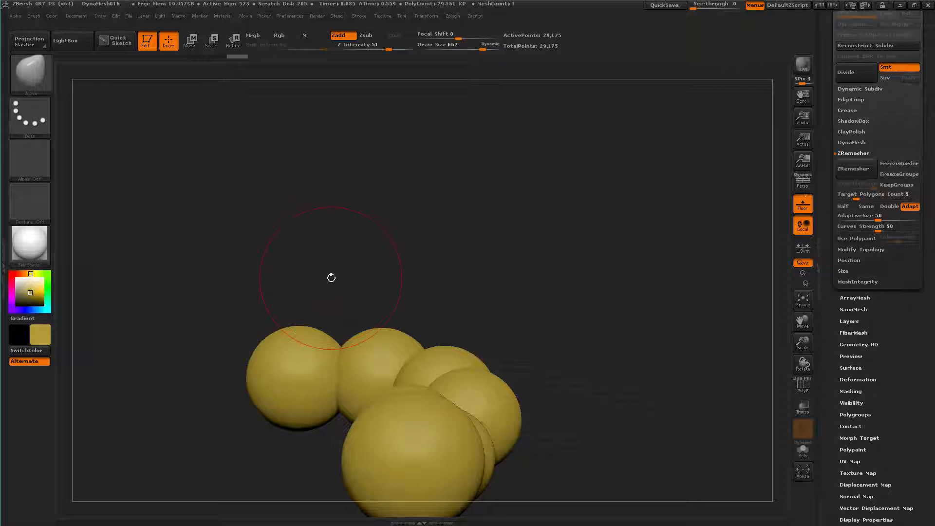
pyautogui.moveTo(348, 257); pyautogui.dragTo(56, 236)
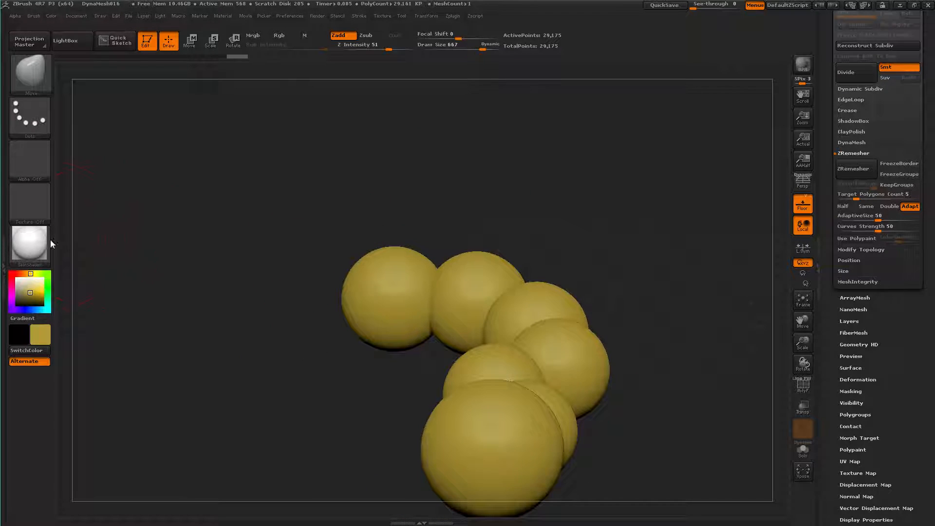
pyautogui.click(24, 274)
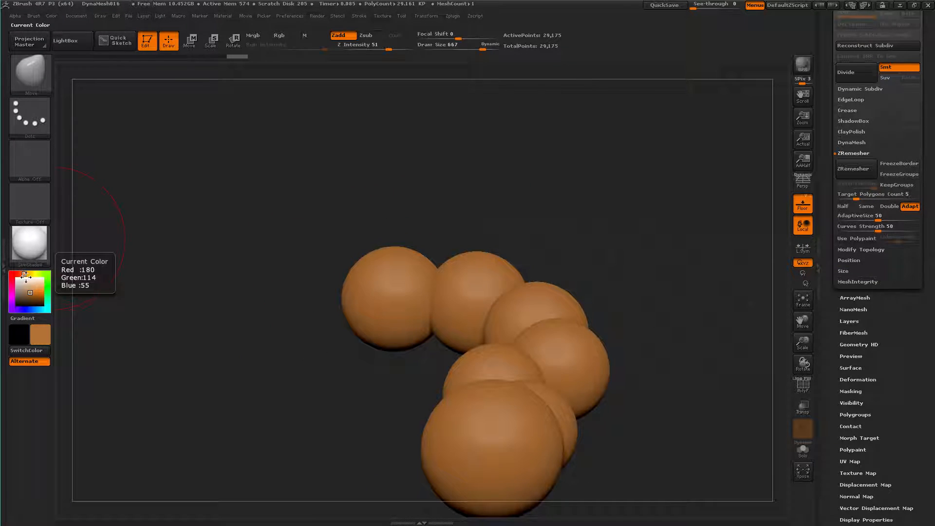
pyautogui.click(42, 290)
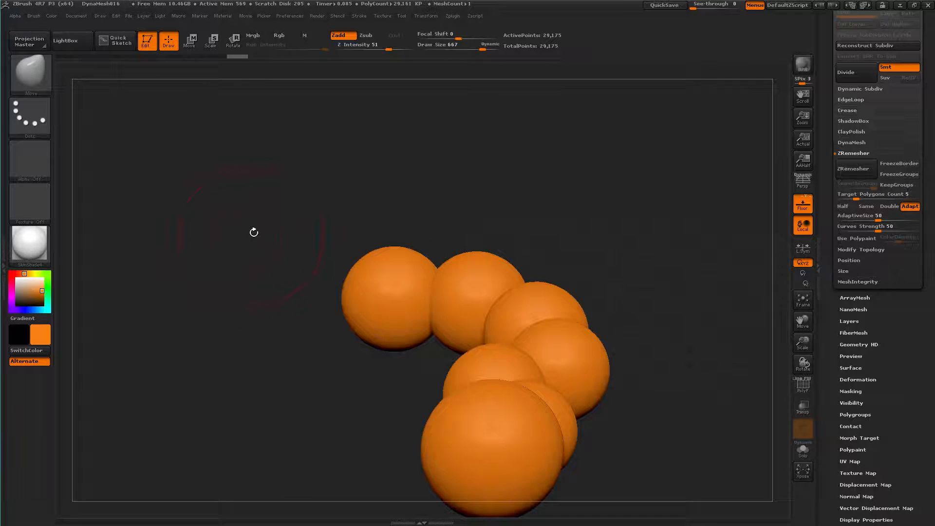
pyautogui.keyDown('alt'); pyautogui.moveTo(694, 407); pyautogui.dragTo(656, 334); pyautogui.keyUp('alt')
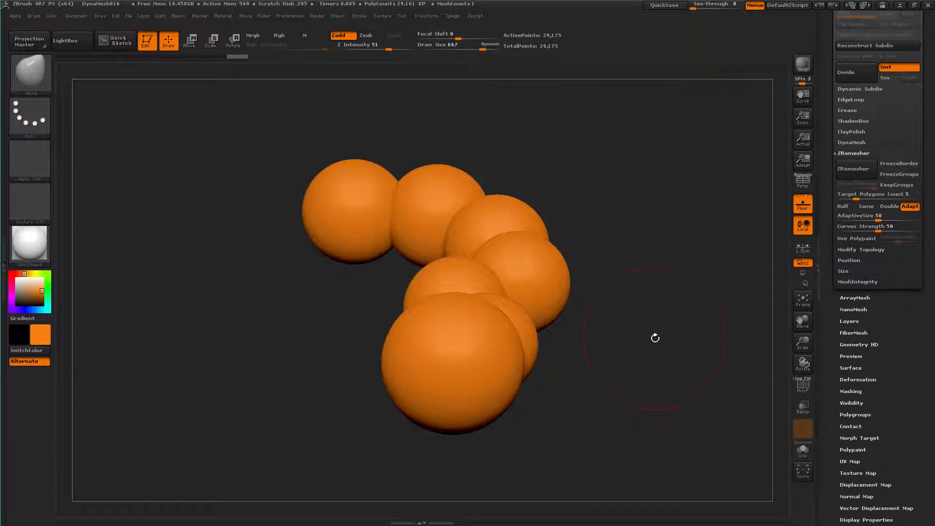
pyautogui.click(54, 15)
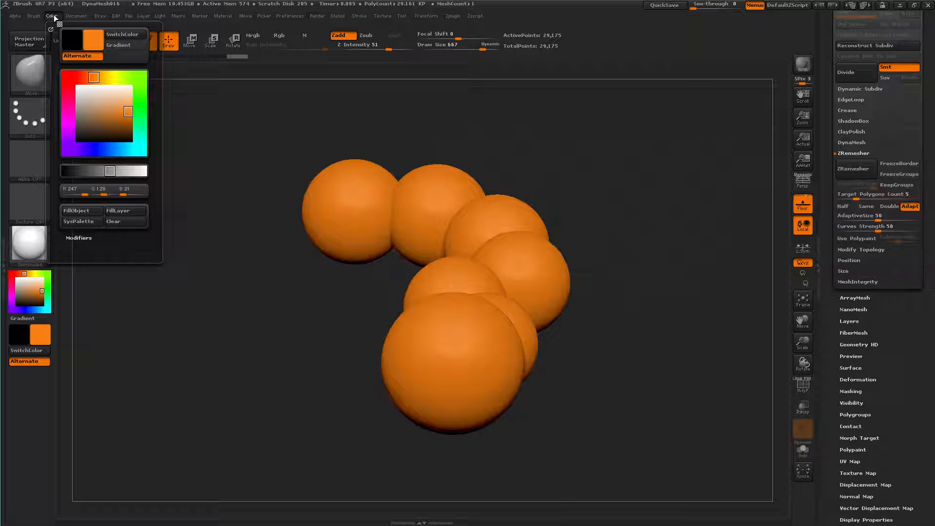
pyautogui.click(258, 35)
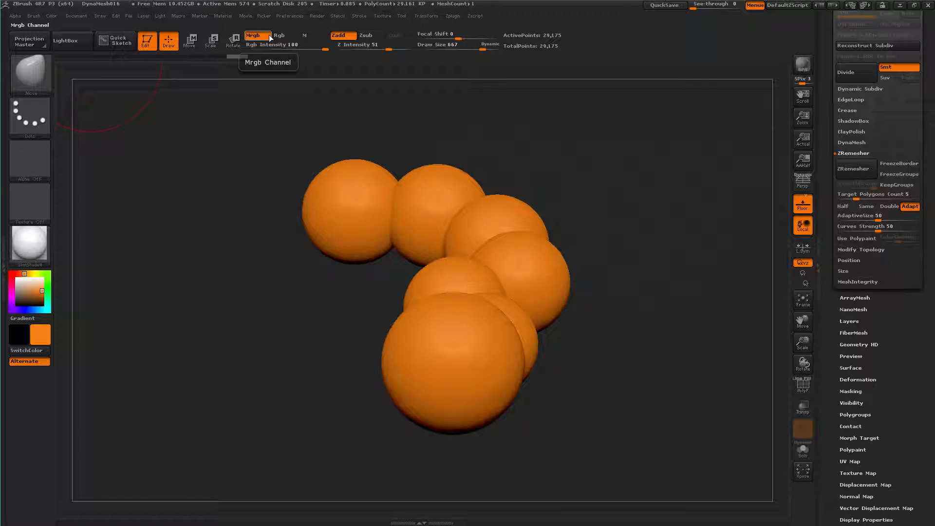
# Apply the ToyPlastic material and fill the whole caterpillar with it and the current orange colour
pyautogui.click(22, 242)
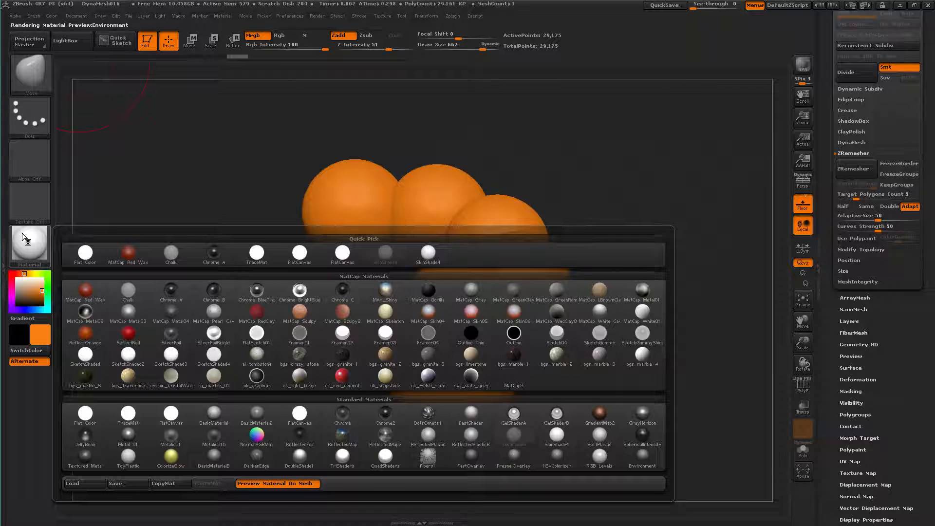
pyautogui.click(123, 457)
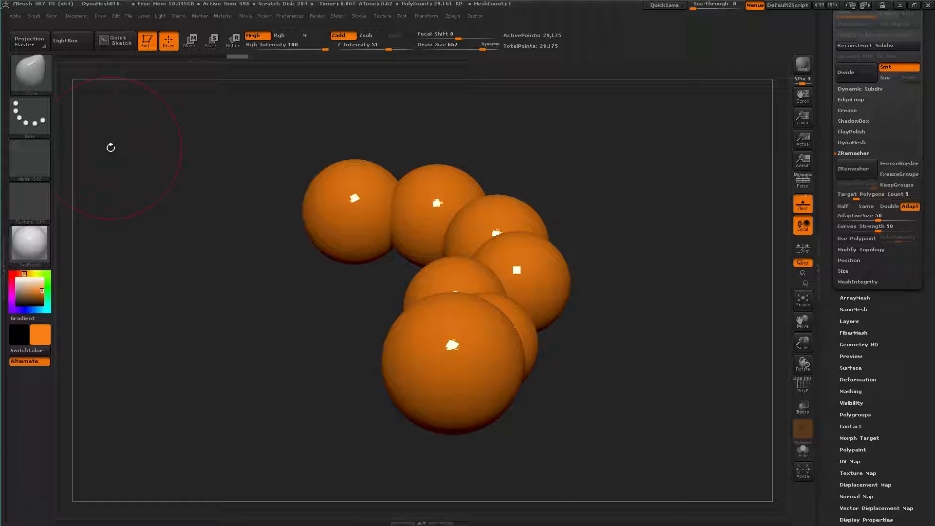
pyautogui.click(52, 16)
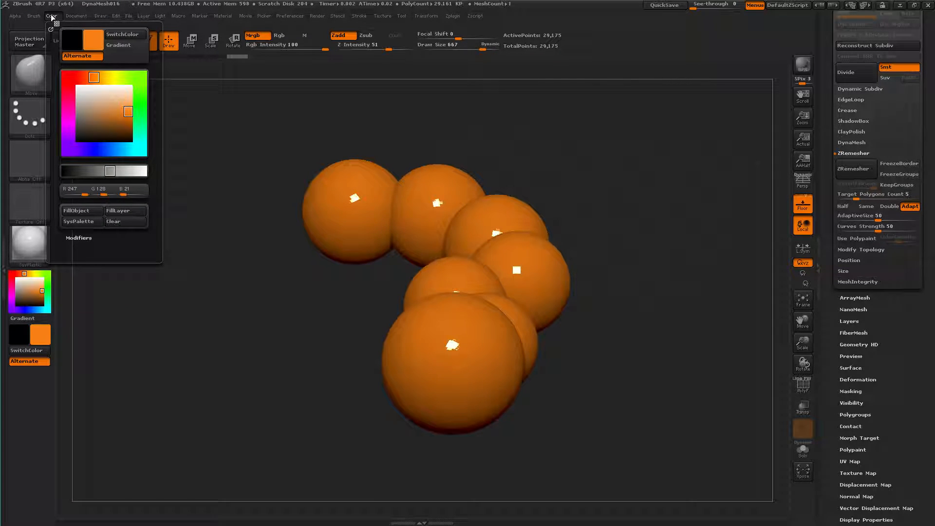
pyautogui.click(94, 208)
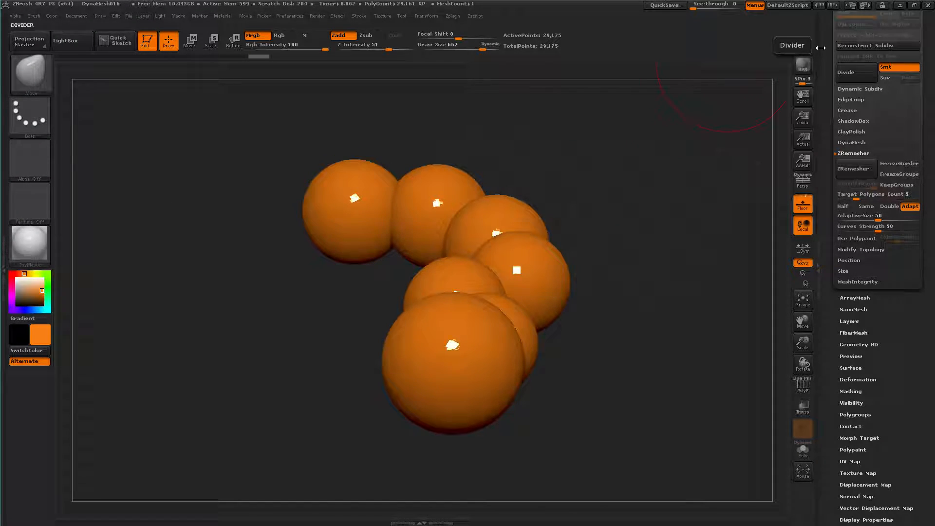
pyautogui.moveTo(829, 91); pyautogui.dragTo(822, 183)
pyautogui.moveTo(609, 307); pyautogui.dragTo(708, 272, button='right')
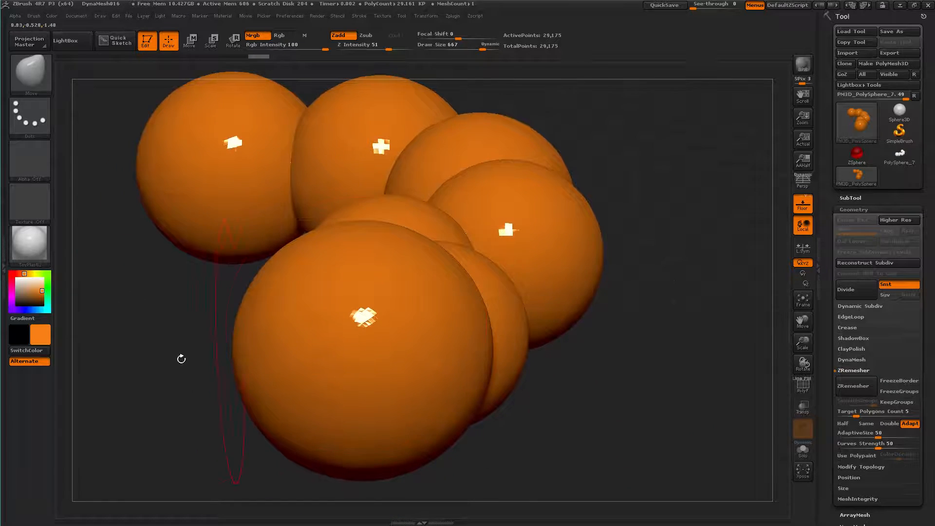
# Set the active colour to bright green, turn off Zadd and set the Draw Size to 75
pyautogui.click(48, 274)
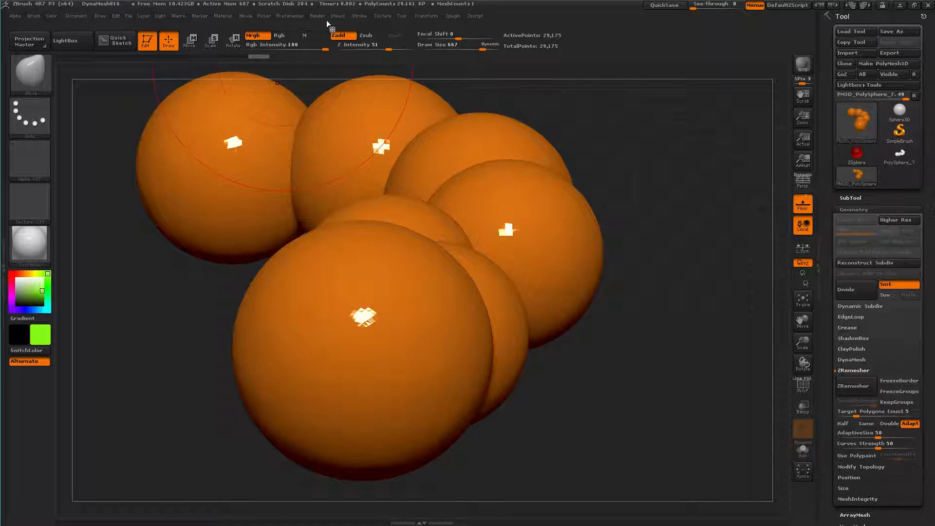
pyautogui.click(339, 36)
pyautogui.press('s')
pyautogui.moveTo(360, 337); pyautogui.dragTo(315, 345)
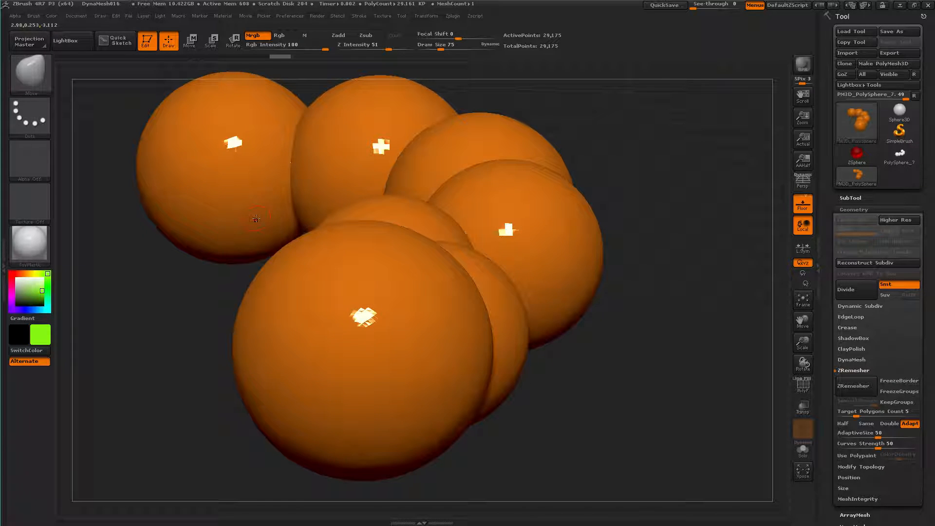
pyautogui.press('ctrl')
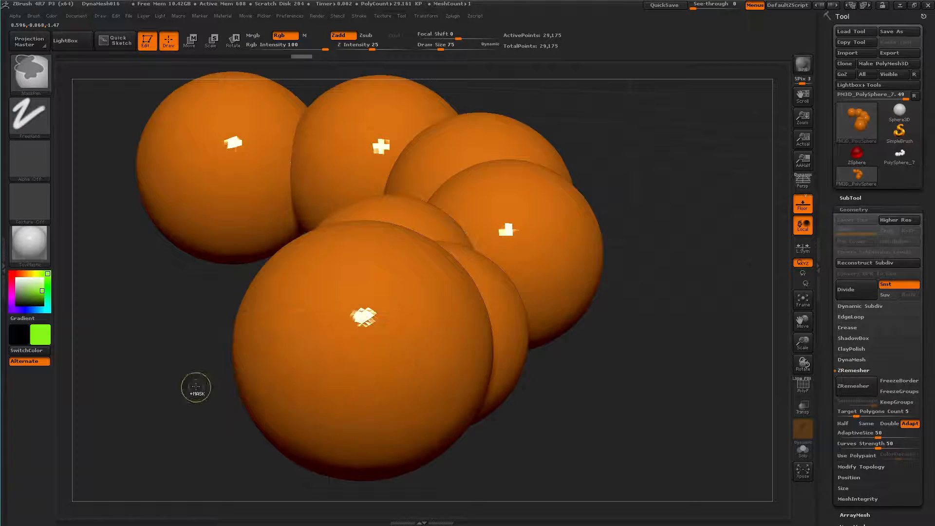
# Switch to the ClayBuildup brush and set it to paint only, with Mrgb on and Zadd off
pyautogui.press('b')
pyautogui.press('c')
pyautogui.press('b')
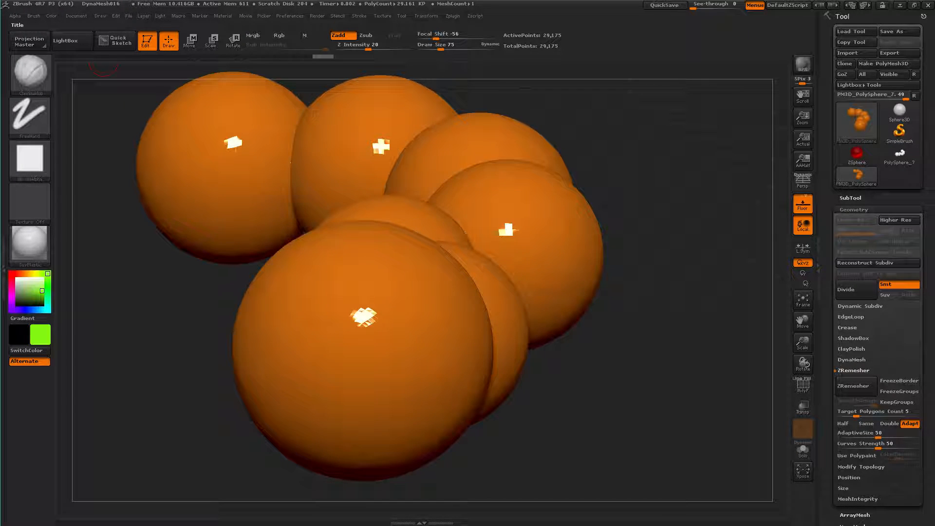
pyautogui.click(253, 35)
pyautogui.click(338, 36)
# Try painting green strokes on the caterpillar's front sphere, and undo them
pyautogui.moveTo(331, 323)
pyautogui.mouseDown()
pyautogui.moveTo(324, 341)
pyautogui.moveTo(373, 324)
pyautogui.moveTo(406, 340)
pyautogui.mouseUp()
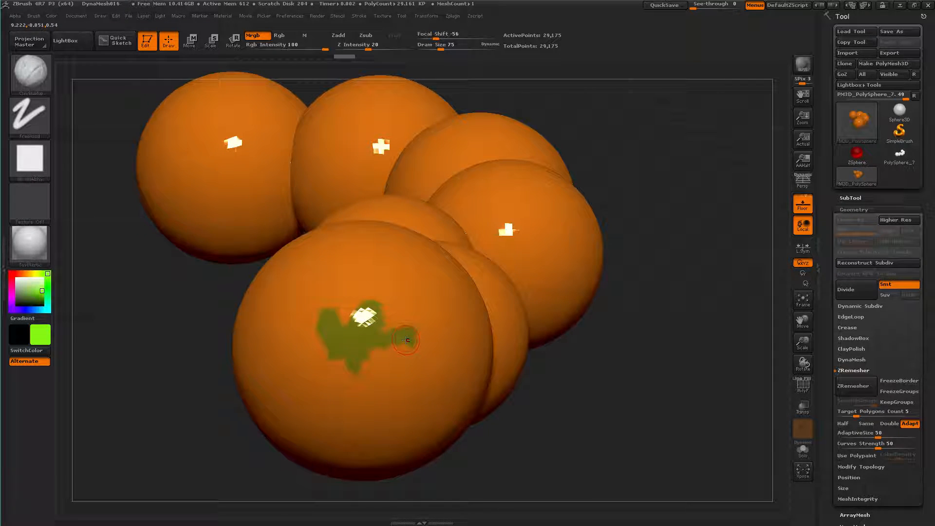
pyautogui.click(330, 272)
pyautogui.click(367, 270)
pyautogui.moveTo(287, 296)
pyautogui.keyDown('shift'); pyautogui.mouseDown()
pyautogui.moveTo(327, 276)
pyautogui.moveTo(403, 276)
pyautogui.mouseUp(); pyautogui.keyUp('shift')
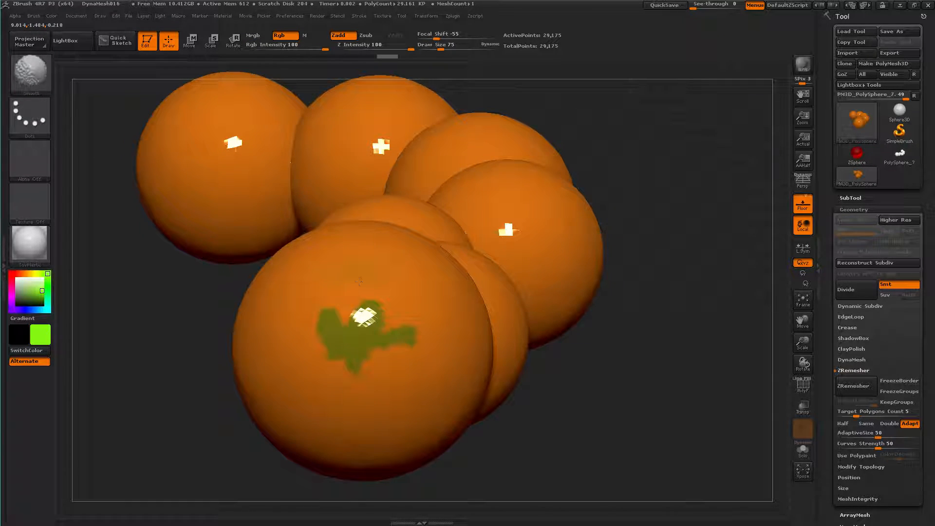
pyautogui.hotkey('ctrl', 'z')
pyautogui.hotkey('ctrl', 'z')
pyautogui.hotkey('ctrl', 'z')
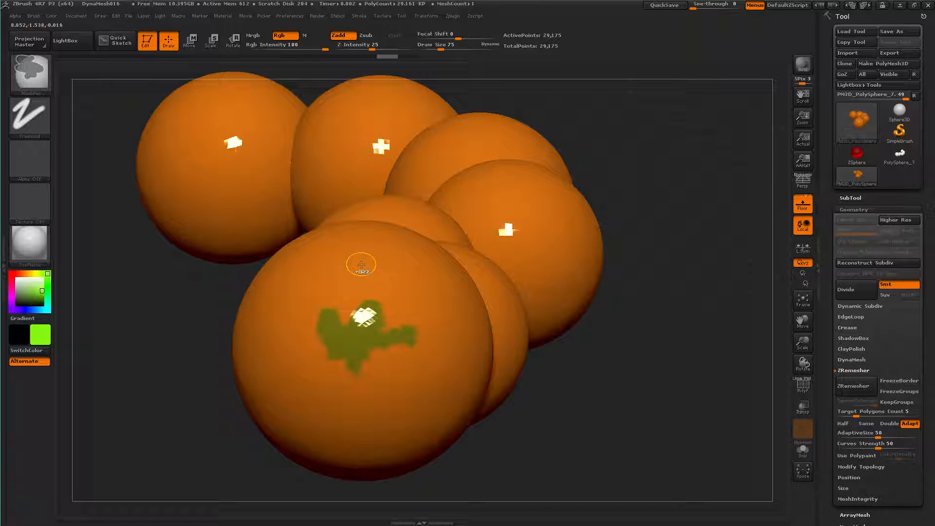
pyautogui.hotkey('ctrl', 'z')
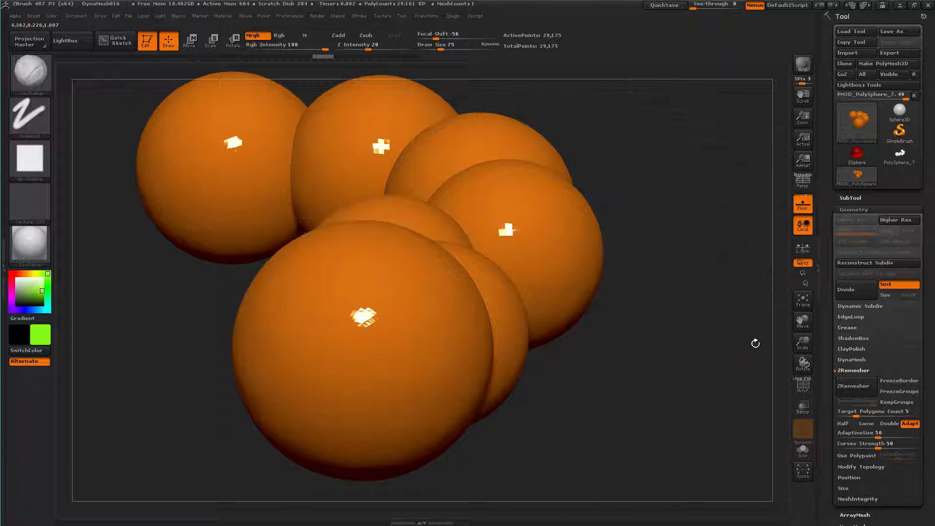
# Turn off subdivision smoothing (Smt) and divide the caterpillar four times, up to SDiv 5
pyautogui.click(891, 289)
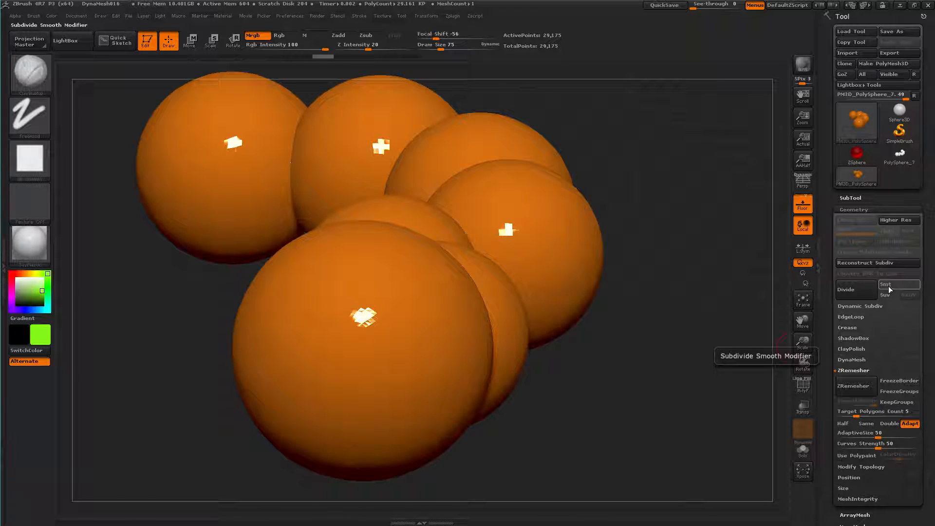
pyautogui.hotkey('ctrl', 'd')
pyautogui.hotkey('ctrl', 'd')
pyautogui.hotkey('ctrl', 'd')
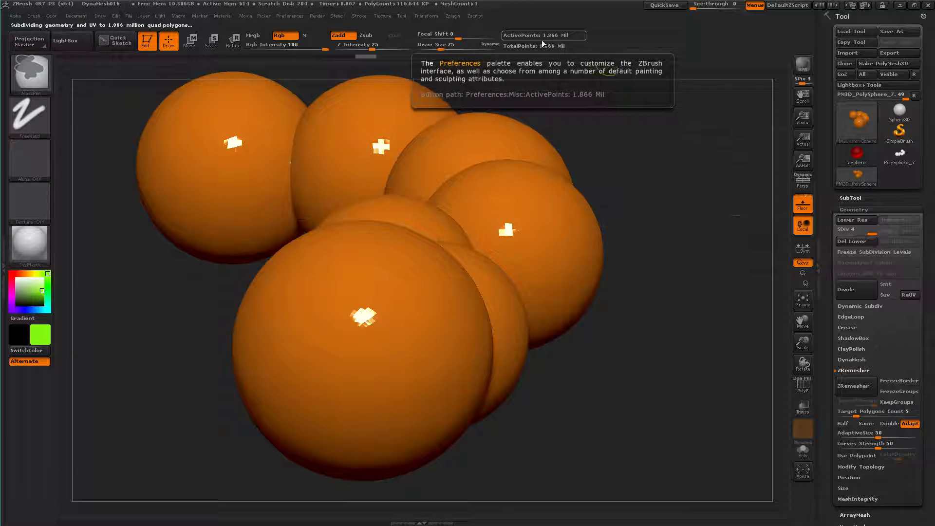
pyautogui.hotkey('ctrl', 'd')
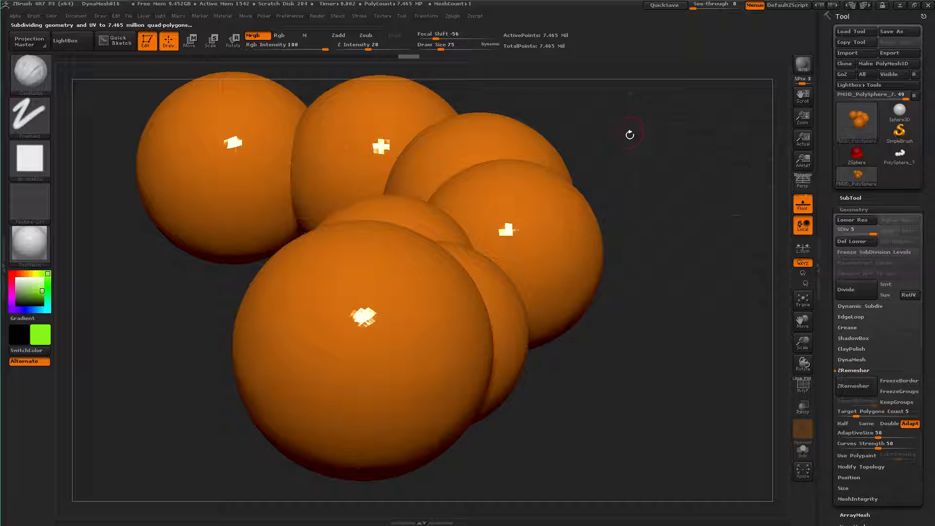
pyautogui.moveTo(672, 244); pyautogui.dragTo(664, 222)
pyautogui.moveTo(444, 291); pyautogui.dragTo(627, 262)
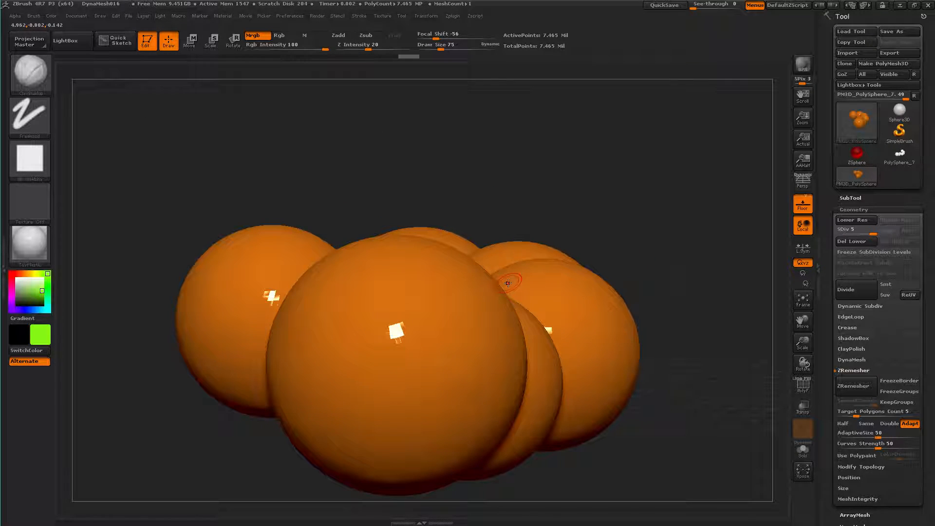
# Save the active tool as MasterCaterpillar in the ZDocs folder, as a ZTool file
pyautogui.click(81, 16)
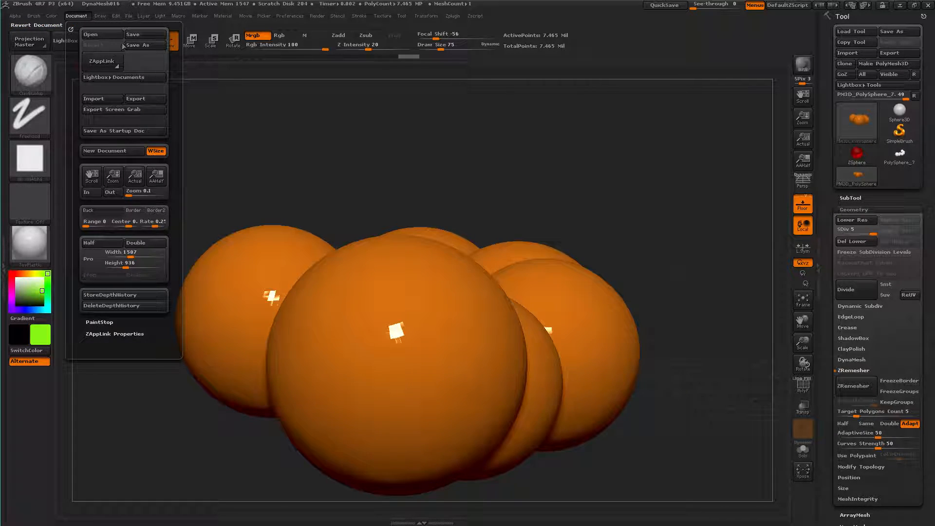
pyautogui.click(141, 45)
pyautogui.click(176, 65)
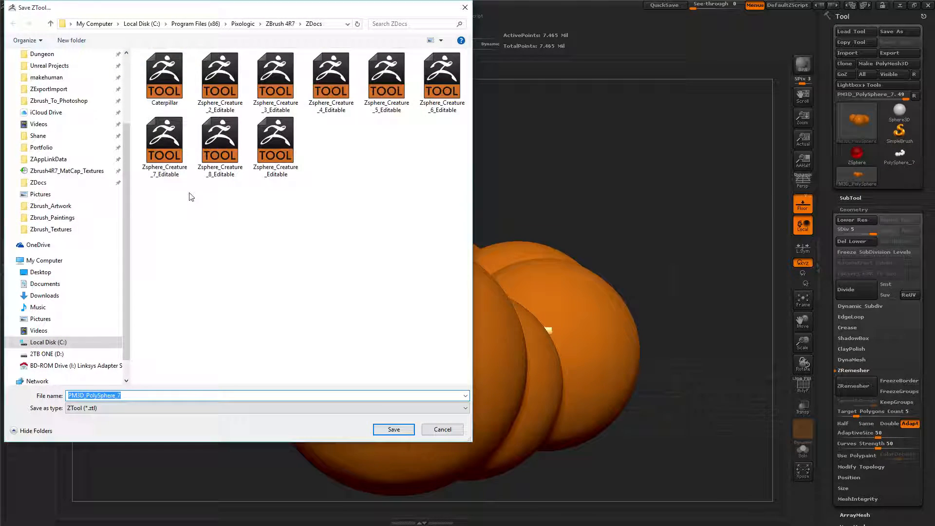
pyautogui.write('MasterCaterpillar')
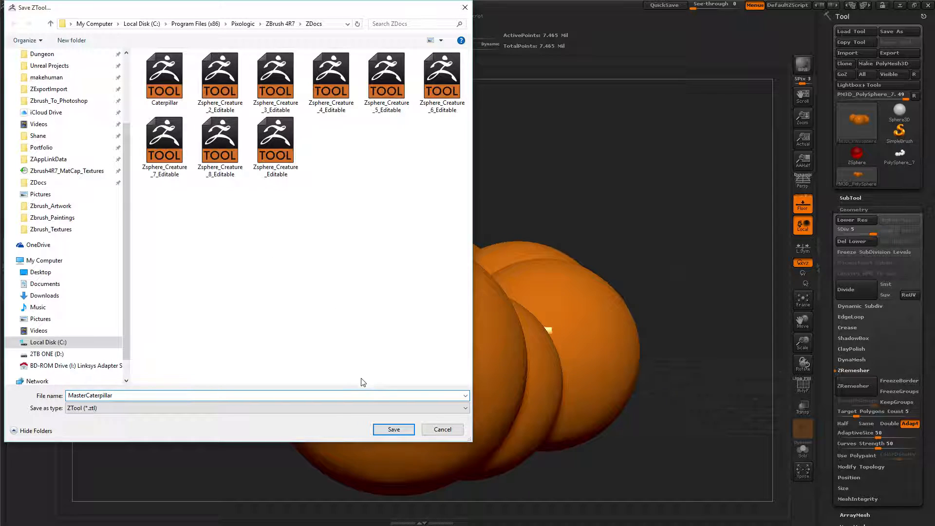
pyautogui.click(394, 430)
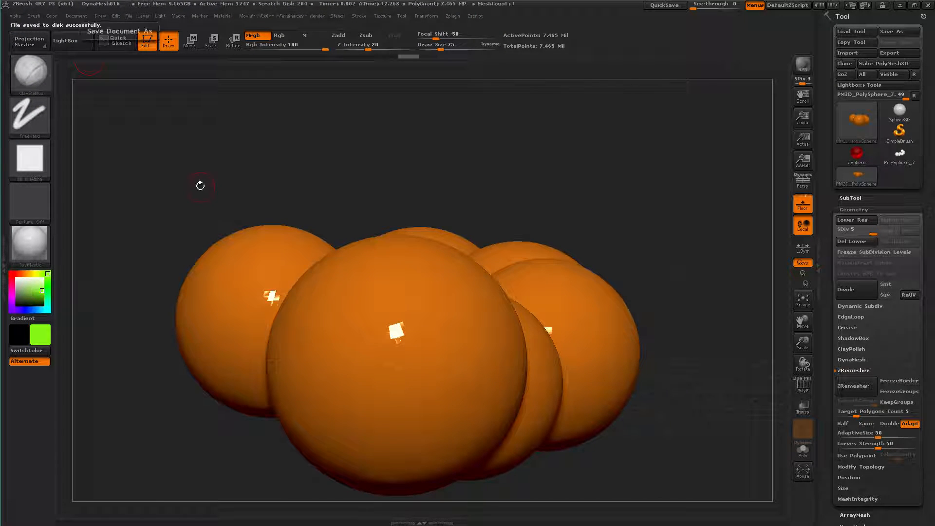
# Examine the save location by browsing from Program Files (x86) through Pixologic and ZBrush 4R7 to ZDocs, without saving again
pyautogui.click(79, 15)
pyautogui.click(154, 48)
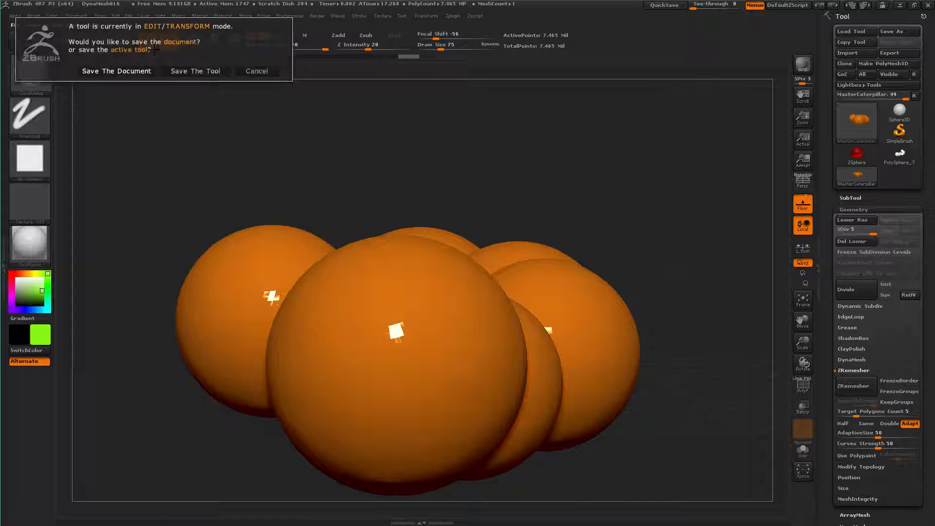
pyautogui.click(176, 71)
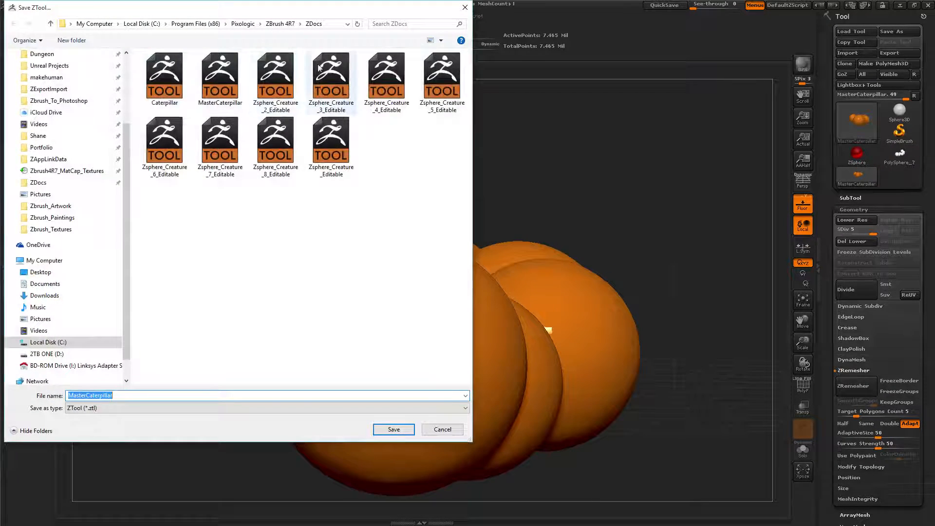
pyautogui.click(191, 25)
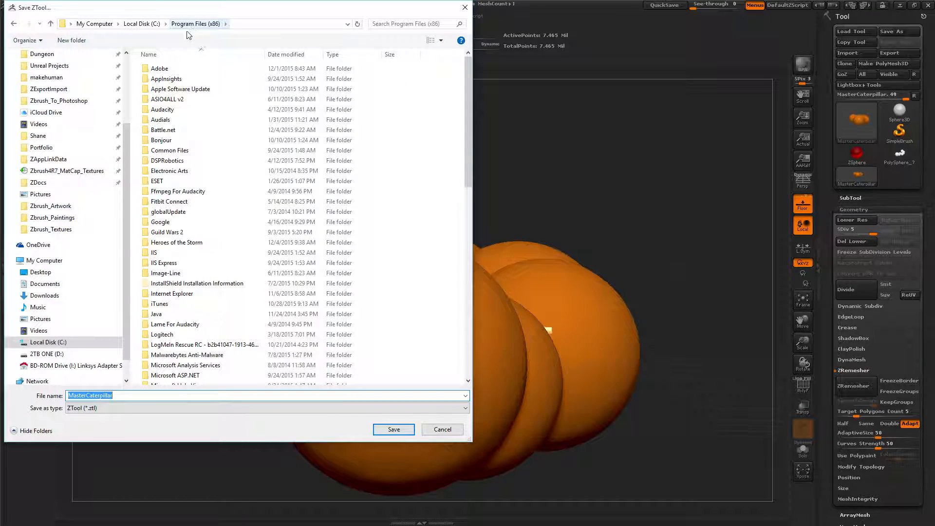
pyautogui.scroll(-8, 209, 292)
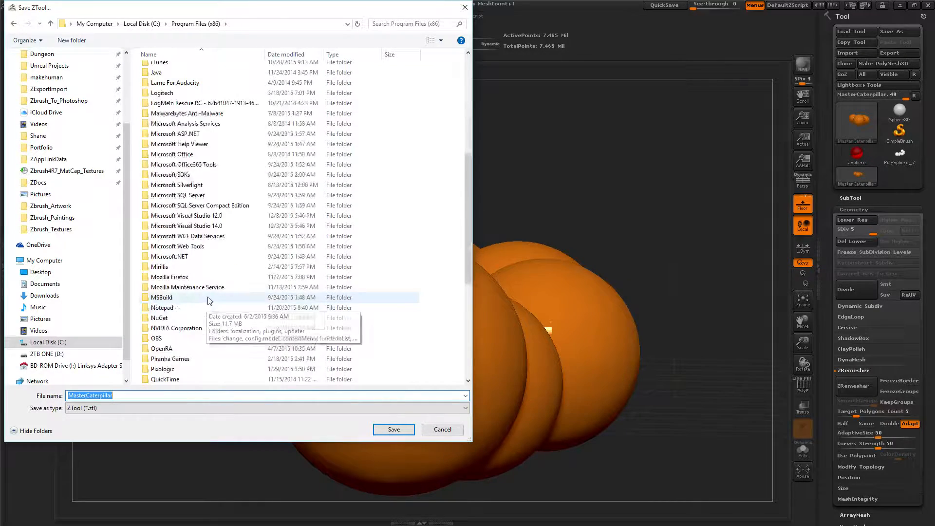
pyautogui.scroll(-7, 208, 301)
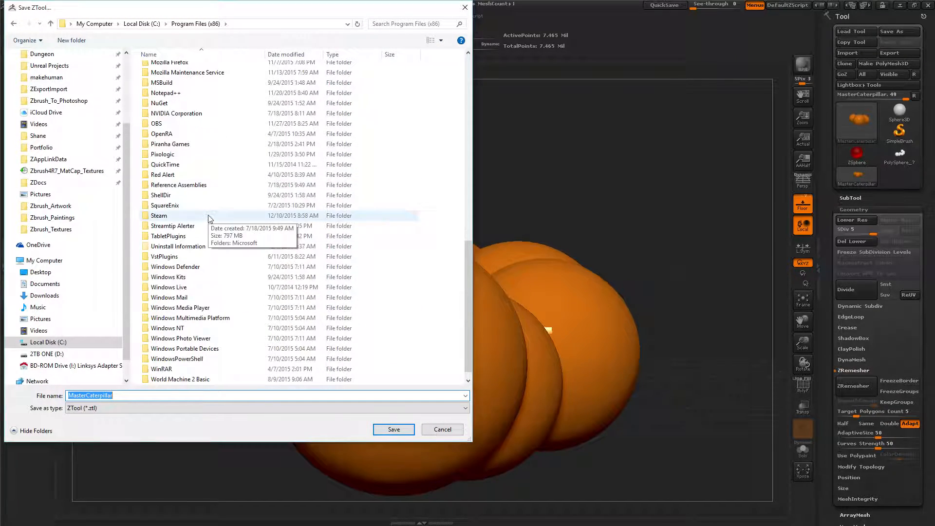
pyautogui.doubleClick(170, 154)
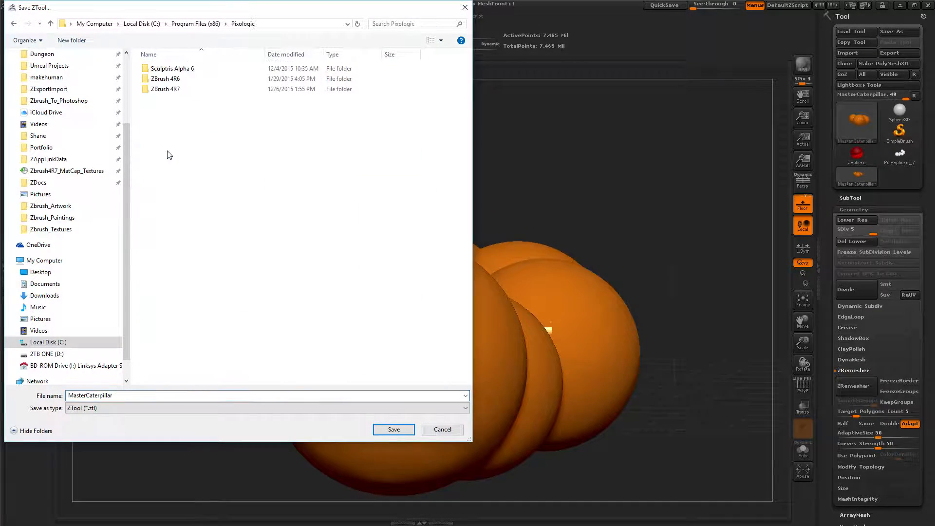
pyautogui.doubleClick(167, 90)
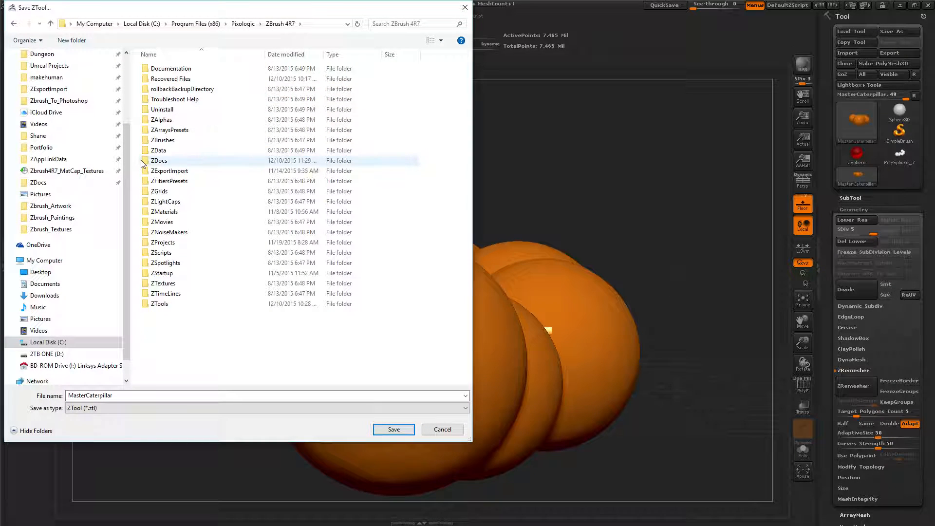
pyautogui.doubleClick(156, 161)
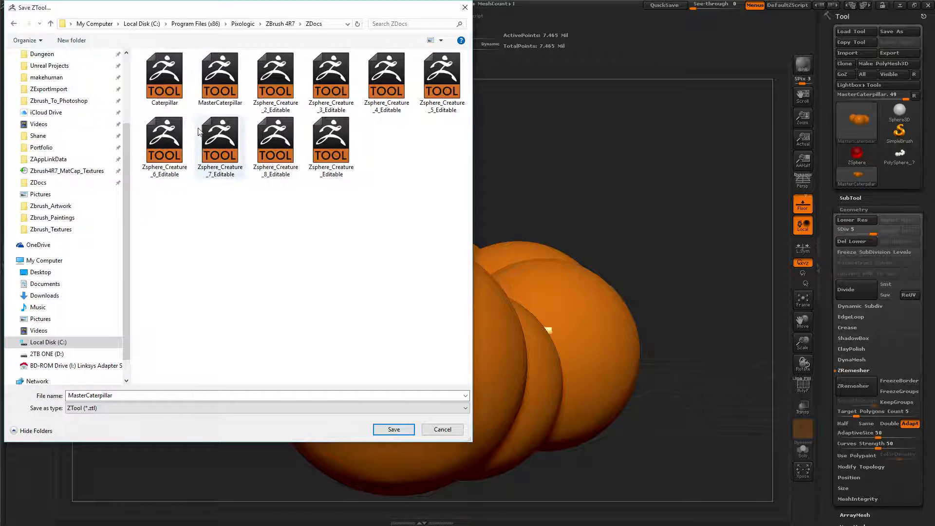
pyautogui.click(442, 429)
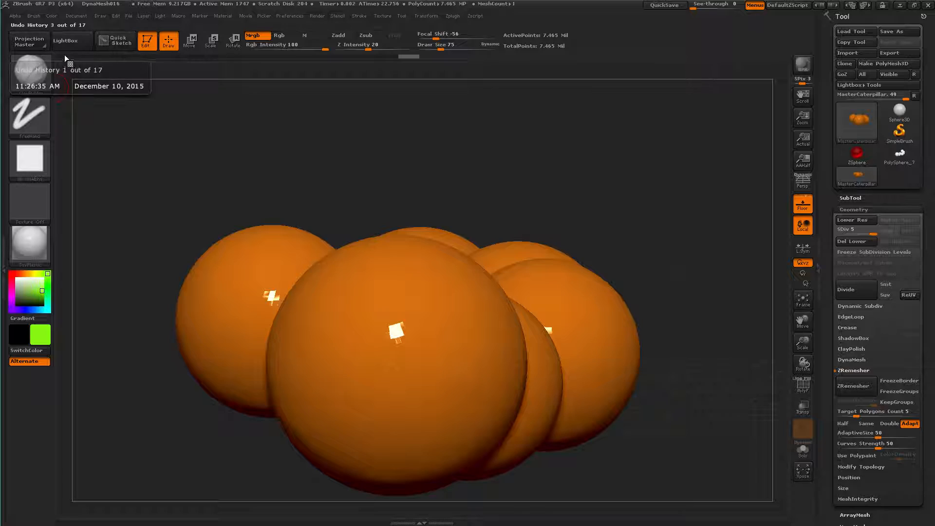
# Load Caterpillar.ZTL from the LightBox documents, hide LightBox and show the caterpillar from the side
pyautogui.click(71, 38)
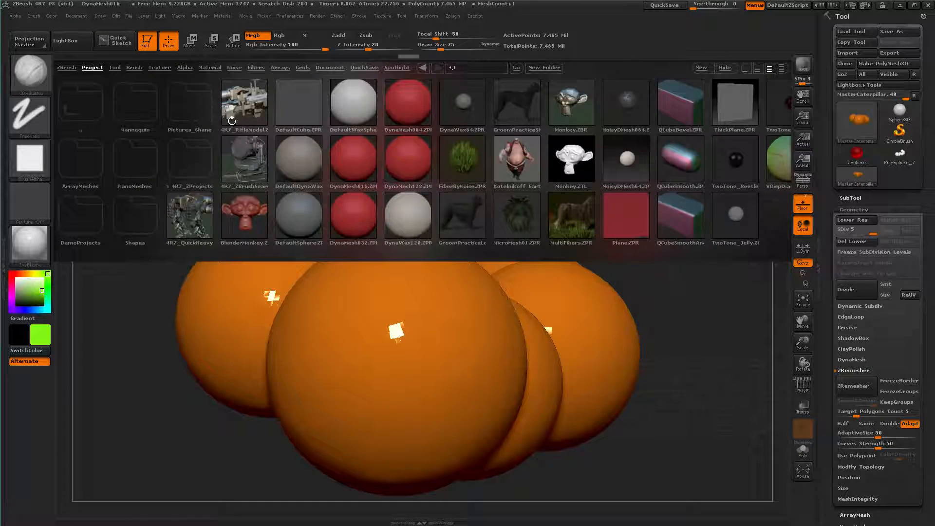
pyautogui.click(336, 69)
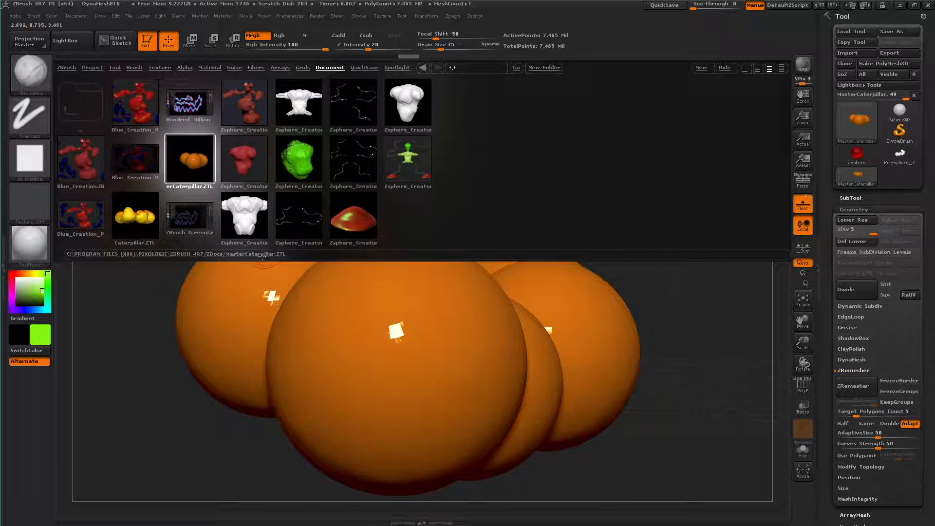
pyautogui.doubleClick(136, 212)
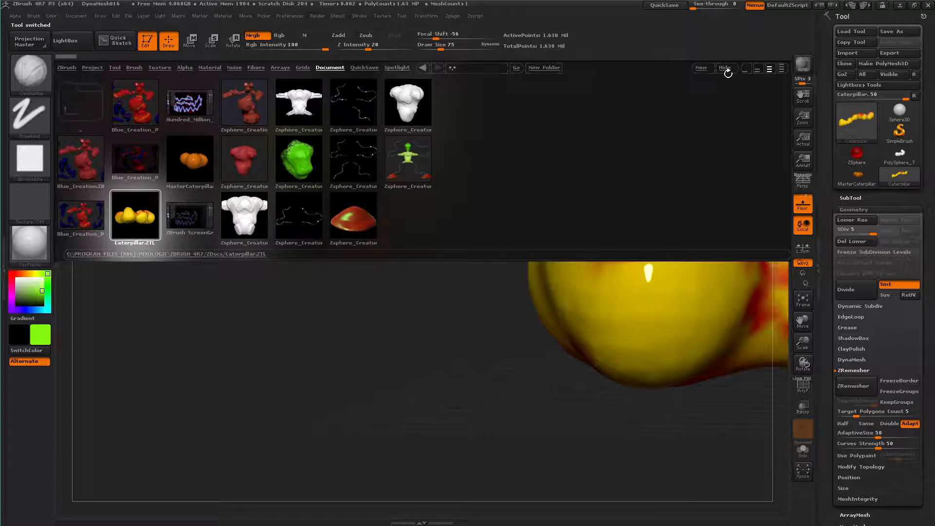
pyautogui.press(',')
pyautogui.keyDown('alt'); pyautogui.moveTo(453, 237); pyautogui.dragTo(215, 294, button='right'); pyautogui.keyUp('alt')
pyautogui.moveTo(385, 254)
pyautogui.keyDown('ctrl'); pyautogui.mouseDown(button='right')
pyautogui.moveTo(396, 179)
pyautogui.moveTo(407, 203)
pyautogui.moveTo(317, 227)
pyautogui.moveTo(426, 234)
pyautogui.moveTo(334, 220)
pyautogui.moveTo(395, 174)
pyautogui.moveTo(378, 203)
pyautogui.moveTo(417, 176)
pyautogui.moveTo(415, 239)
pyautogui.mouseUp(button='right'); pyautogui.keyUp('ctrl')
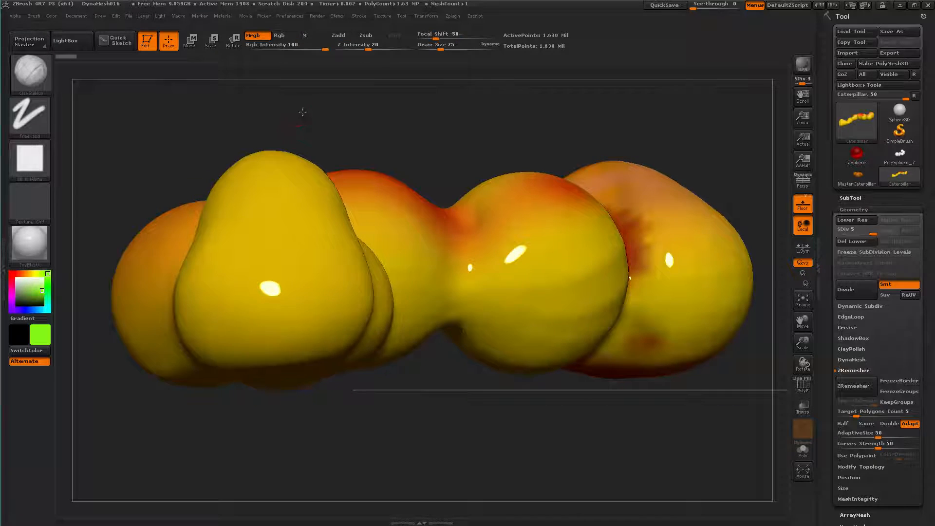
pyautogui.keyDown('alt'); pyautogui.moveTo(299, 113); pyautogui.dragTo(326, 113, button='right'); pyautogui.keyUp('alt')
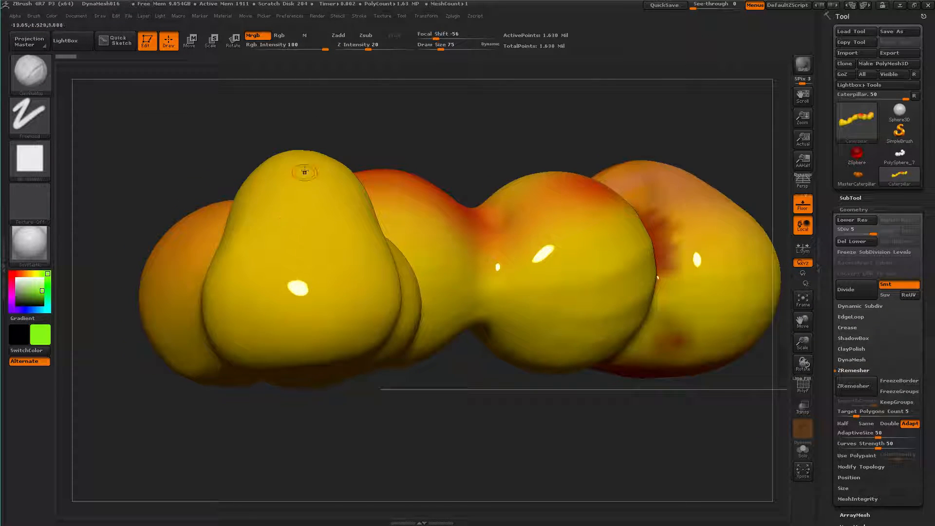
# Paint two green eye patches and a curved green smile on the front of the caterpillar's head
pyautogui.moveTo(281, 205); pyautogui.dragTo(322, 189)
pyautogui.moveTo(264, 205); pyautogui.dragTo(261, 200)
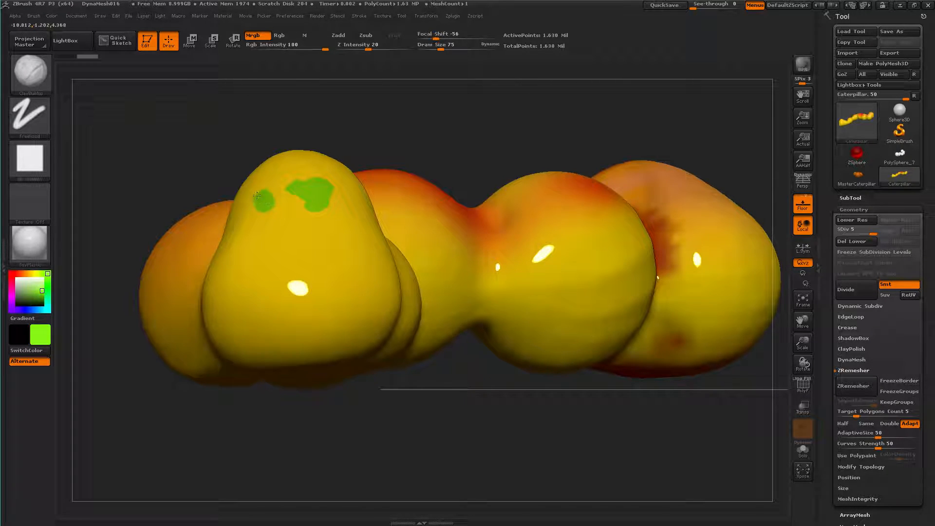
pyautogui.moveTo(336, 240)
pyautogui.mouseDown()
pyautogui.moveTo(342, 280)
pyautogui.moveTo(276, 291)
pyautogui.moveTo(250, 237)
pyautogui.mouseUp()
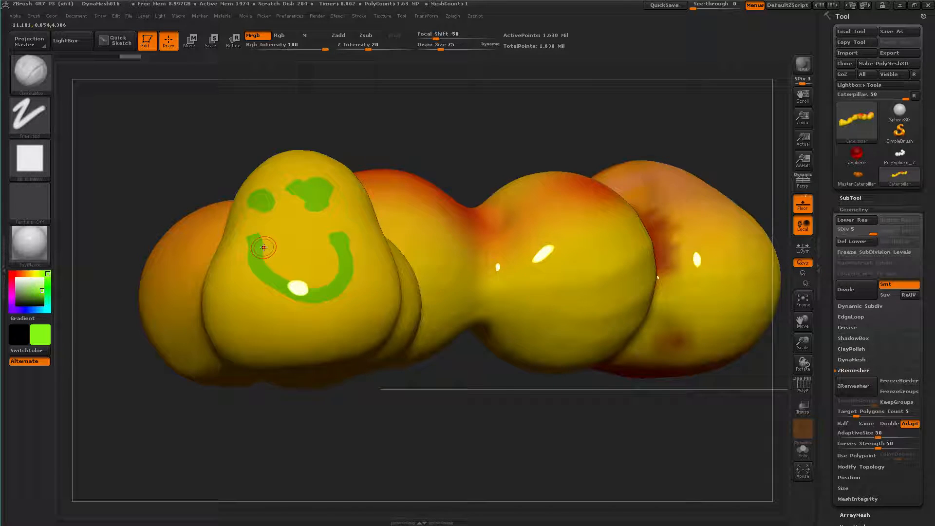
# Switch the colour to black, reduce the draw size to 8, and draw ringed pupils inside both green eyes
pyautogui.keyDown('alt'); pyautogui.moveTo(169, 176); pyautogui.dragTo(95, 251); pyautogui.keyUp('alt')
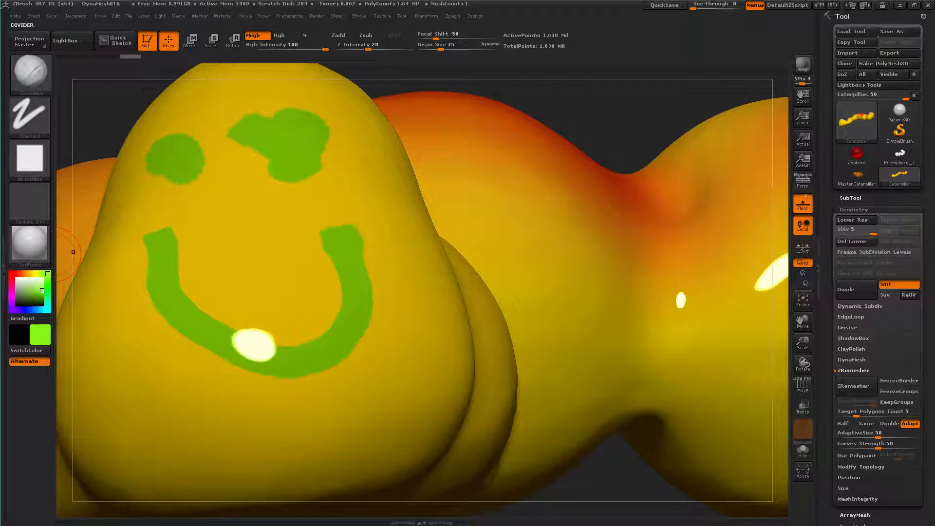
pyautogui.click(16, 305)
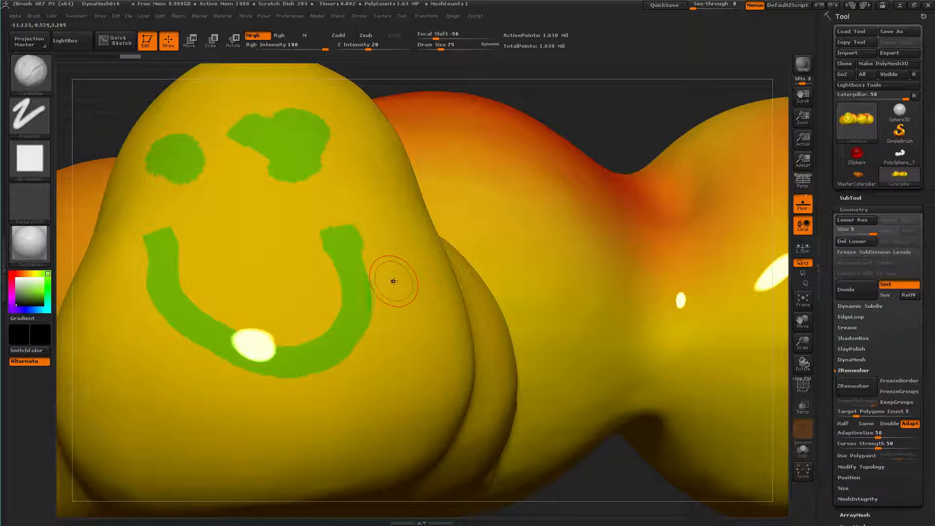
pyautogui.press('[')
pyautogui.press('[')
pyautogui.press('[')
pyautogui.press('[')
pyautogui.press('[')
pyautogui.press('[')
pyautogui.press('[')
pyautogui.moveTo(284, 147)
pyautogui.mouseDown()
pyautogui.moveTo(311, 172)
pyautogui.moveTo(297, 147)
pyautogui.mouseUp()
pyautogui.moveTo(190, 155)
pyautogui.mouseDown()
pyautogui.moveTo(169, 170)
pyautogui.moveTo(179, 152)
pyautogui.moveTo(186, 164)
pyautogui.mouseUp()
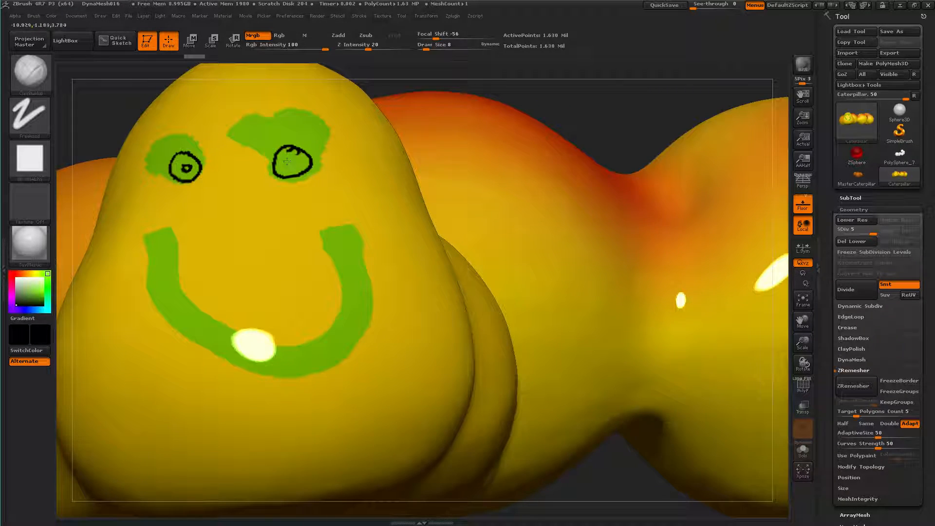
# Draw black outlined teeth along the inside of the green smile and one hanging below it
pyautogui.moveTo(317, 263)
pyautogui.mouseDown()
pyautogui.moveTo(329, 286)
pyautogui.moveTo(346, 288)
pyautogui.mouseUp()
pyautogui.moveTo(299, 315); pyautogui.dragTo(311, 342)
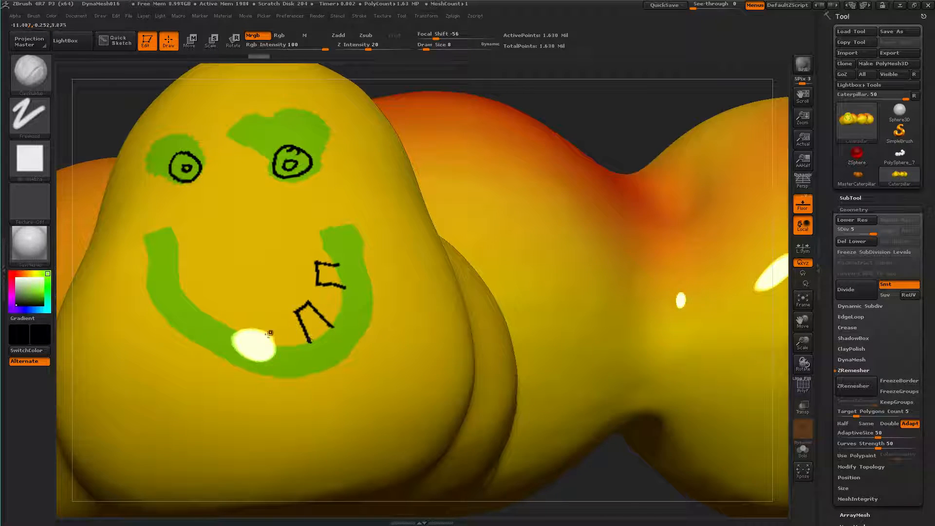
pyautogui.moveTo(242, 314)
pyautogui.mouseDown()
pyautogui.moveTo(240, 336)
pyautogui.moveTo(222, 278)
pyautogui.moveTo(181, 268)
pyautogui.moveTo(176, 281)
pyautogui.mouseUp()
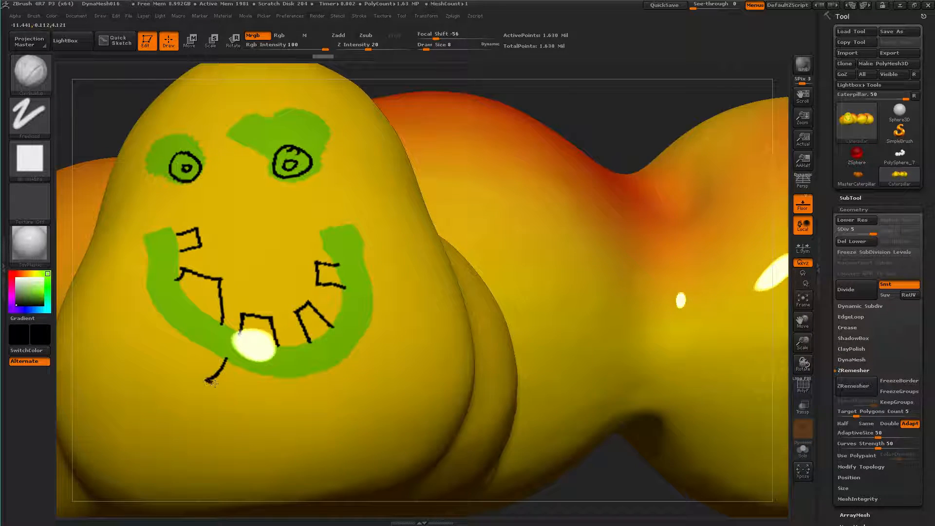
pyautogui.moveTo(211, 382); pyautogui.dragTo(258, 374)
# Load MasterCaterpillar.ZTL from the LightBox documents and hide LightBox
pyautogui.moveTo(627, 518)
pyautogui.keyDown('ctrl'); pyautogui.mouseDown(button='right')
pyautogui.moveTo(329, 193)
pyautogui.moveTo(383, 174)
pyautogui.moveTo(328, 174)
pyautogui.moveTo(326, 145)
pyautogui.moveTo(203, 209)
pyautogui.moveTo(250, 213)
pyautogui.moveTo(247, 190)
pyautogui.moveTo(226, 192)
pyautogui.moveTo(264, 206)
pyautogui.mouseUp(button='right'); pyautogui.keyUp('ctrl')
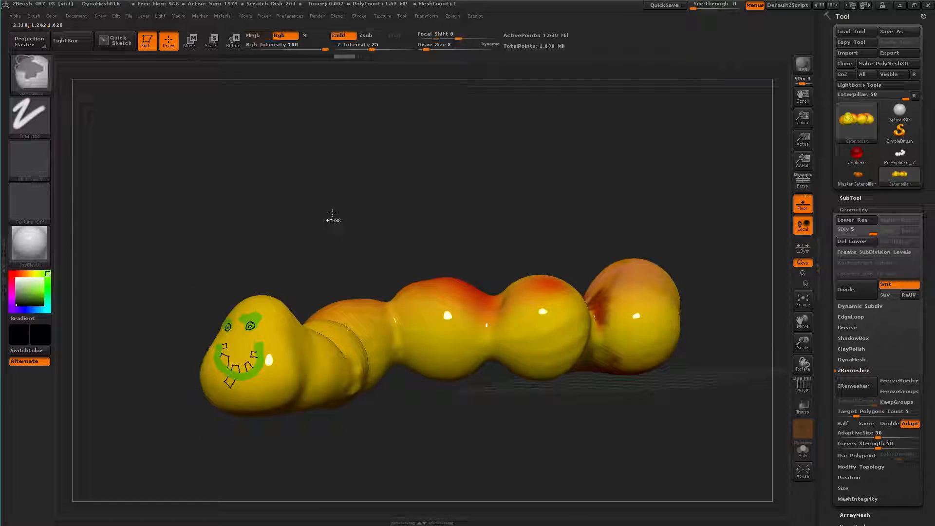
pyautogui.keyDown('ctrl'); pyautogui.moveTo(330, 219); pyautogui.dragTo(334, 215, button='right'); pyautogui.keyUp('ctrl')
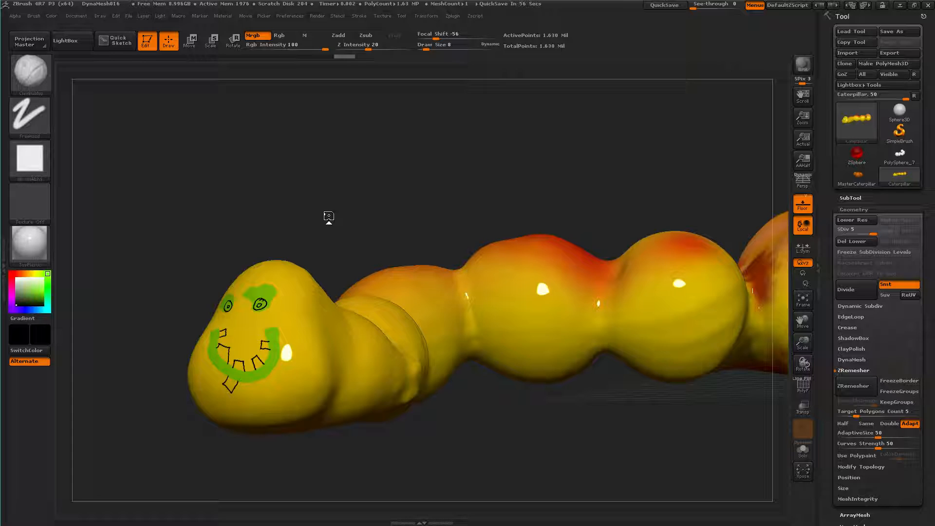
pyautogui.moveTo(287, 216); pyautogui.dragTo(238, 216)
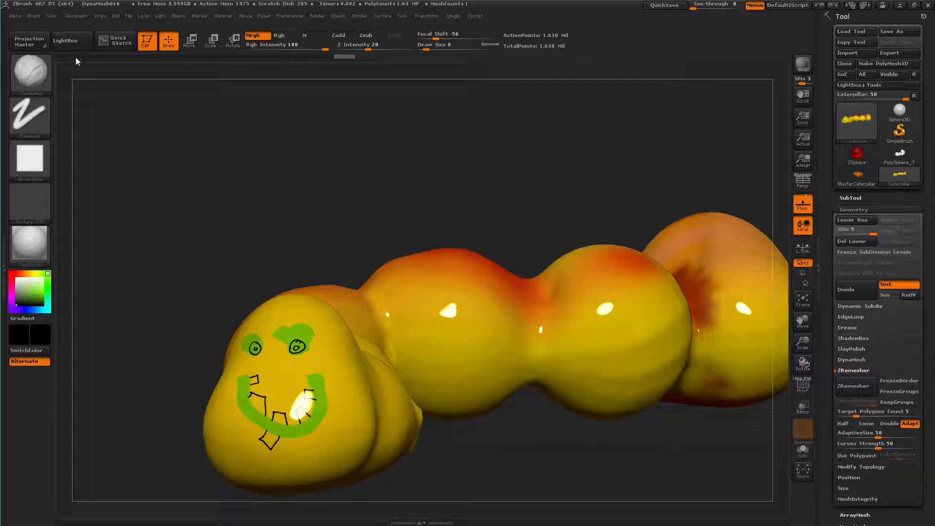
pyautogui.click(66, 41)
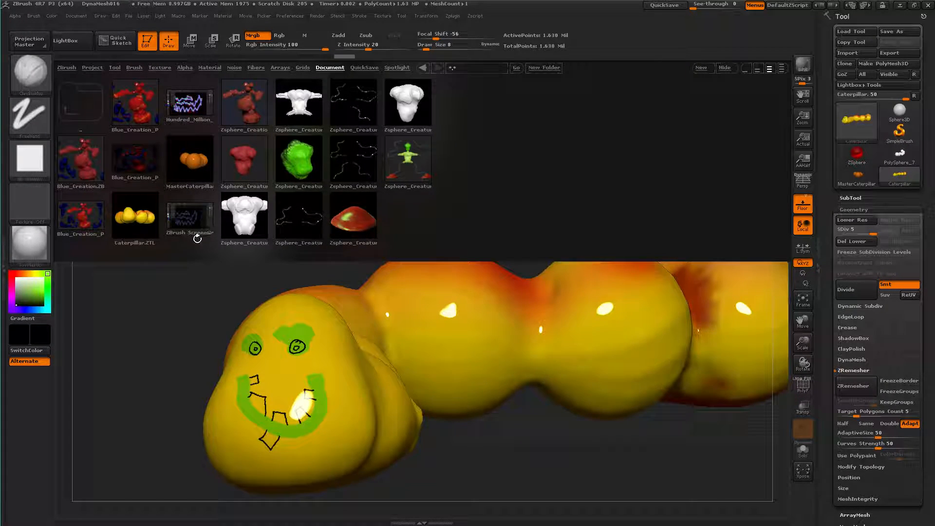
pyautogui.doubleClick(187, 165)
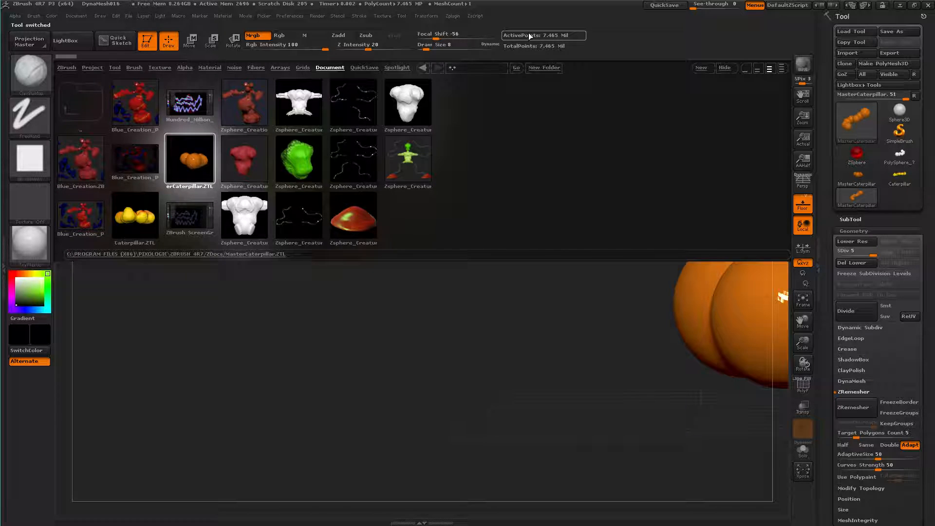
pyautogui.click(733, 69)
# Enlarge the draw size to 90 and paint two black eyes, a smile and a nose on the front sphere
pyautogui.moveTo(477, 234); pyautogui.dragTo(396, 214)
pyautogui.moveTo(491, 250); pyautogui.dragTo(399, 190)
pyautogui.press(']')
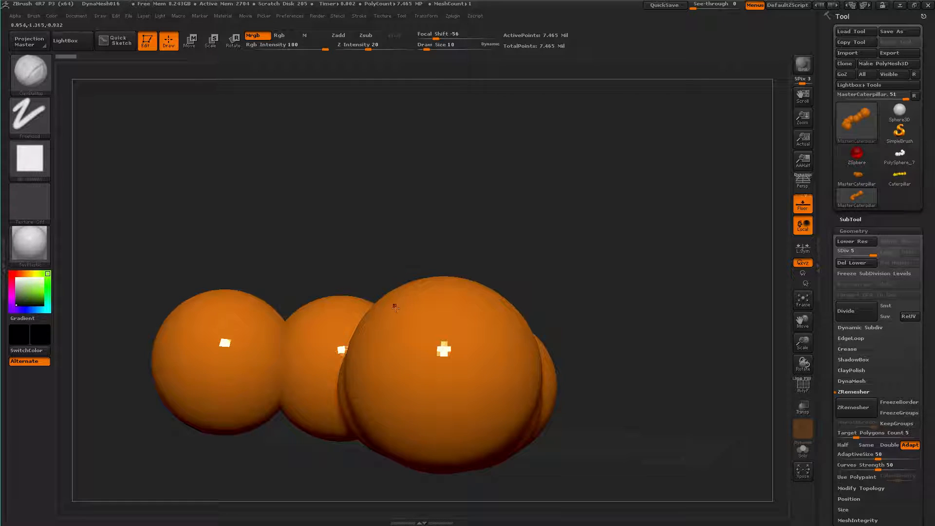
pyautogui.press(']')
pyautogui.press(']')
pyautogui.press(']')
pyautogui.press(']')
pyautogui.press(']')
pyautogui.press(']')
pyautogui.press(']')
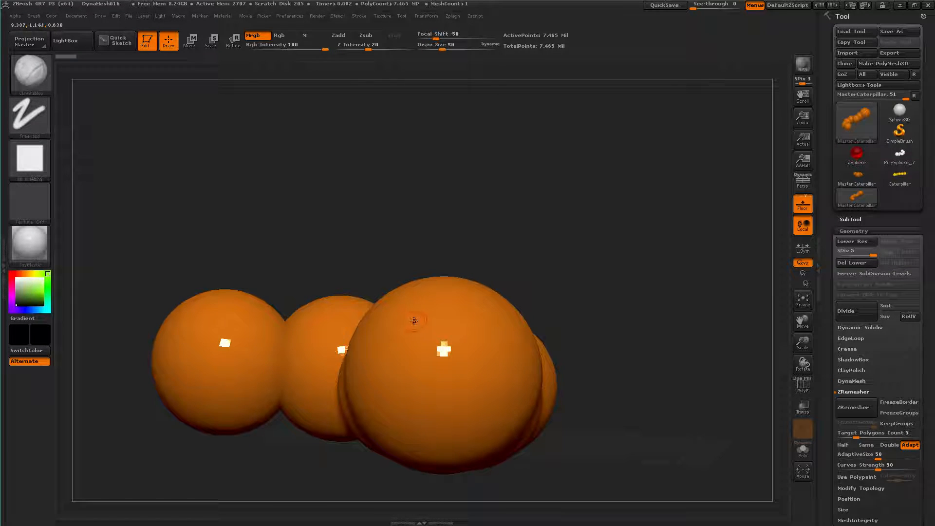
pyautogui.click(409, 319)
pyautogui.click(461, 319)
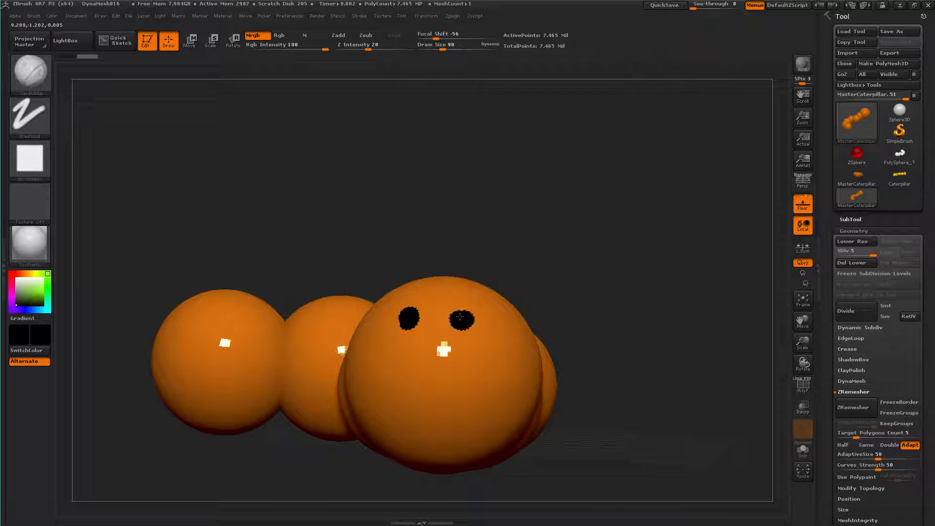
pyautogui.moveTo(475, 362)
pyautogui.mouseDown()
pyautogui.moveTo(462, 411)
pyautogui.moveTo(396, 390)
pyautogui.moveTo(392, 355)
pyautogui.mouseUp()
pyautogui.moveTo(441, 353)
pyautogui.mouseDown()
pyautogui.moveTo(423, 363)
pyautogui.moveTo(444, 365)
pyautogui.mouseUp()
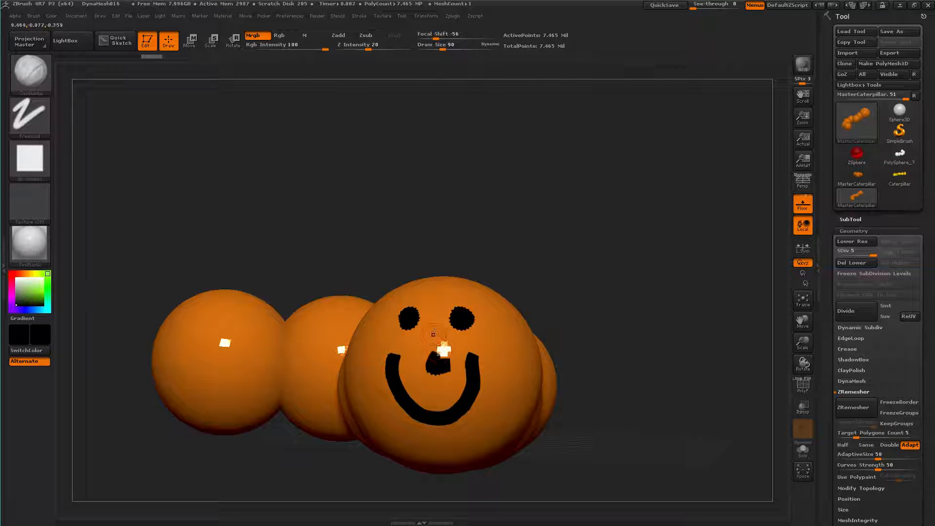
# Reduce the draw size to 18 and draw a wavy black eyebrow above each eye
pyautogui.keyDown('ctrl'); pyautogui.moveTo(542, 200); pyautogui.dragTo(545, 298, button='right'); pyautogui.keyUp('ctrl')
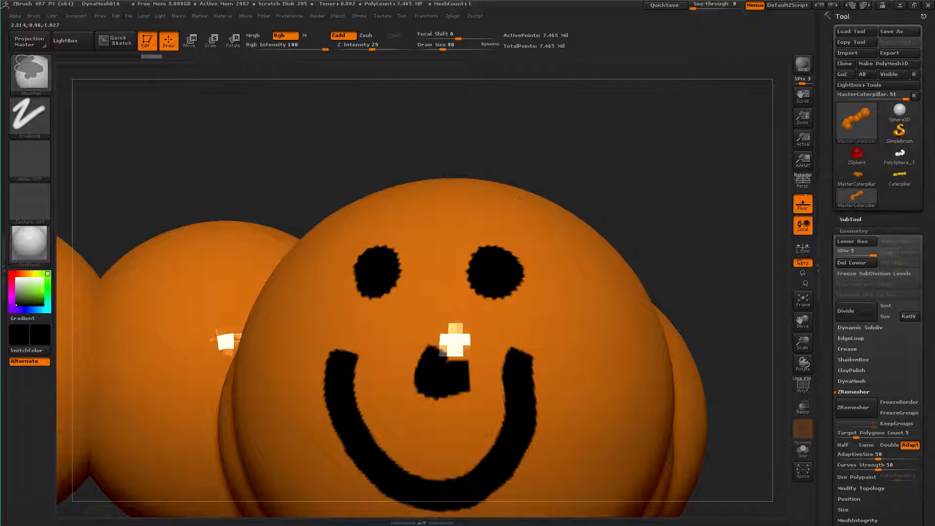
pyautogui.keyDown('alt'); pyautogui.moveTo(530, 134); pyautogui.dragTo(532, 105, button='right'); pyautogui.keyUp('alt')
pyautogui.press('[')
pyautogui.press('[')
pyautogui.press('[')
pyautogui.press('[')
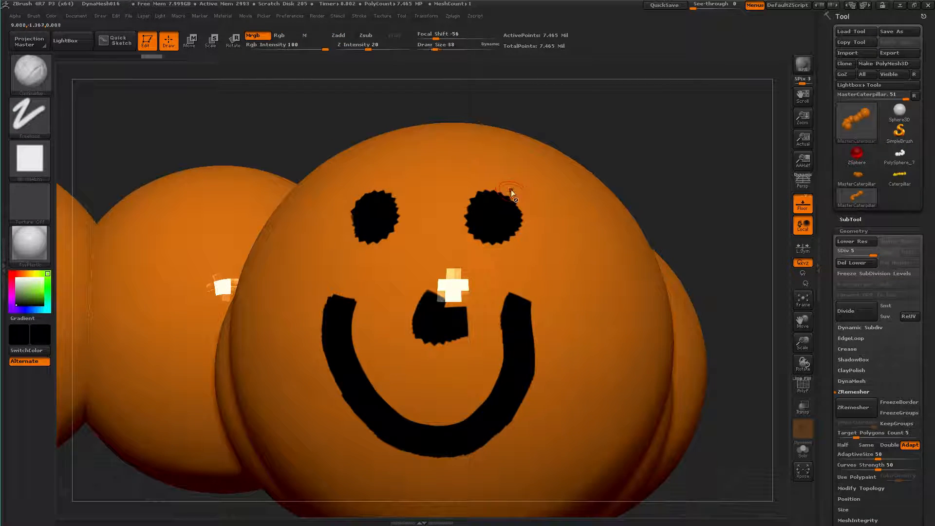
pyautogui.moveTo(526, 198)
pyautogui.mouseDown()
pyautogui.moveTo(481, 176)
pyautogui.moveTo(448, 184)
pyautogui.mouseUp()
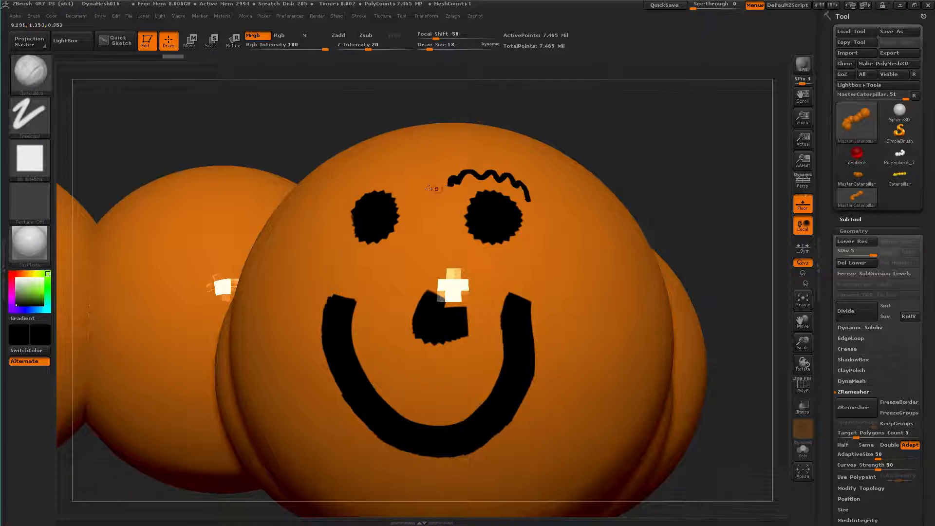
pyautogui.moveTo(384, 177)
pyautogui.mouseDown()
pyautogui.moveTo(353, 174)
pyautogui.moveTo(334, 195)
pyautogui.mouseUp()
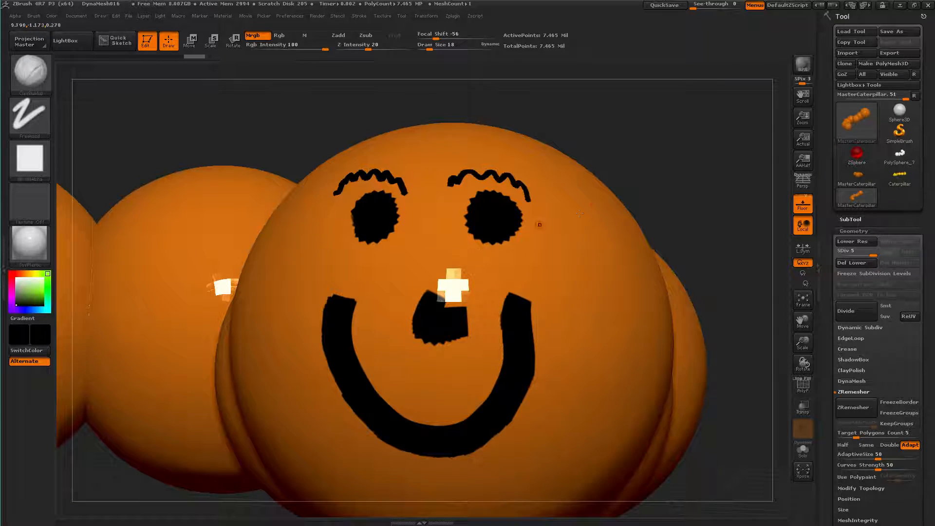
# Undo the eyebrow, nose and smile strokes, leaving only the two black eyes on the head
pyautogui.moveTo(644, 176)
pyautogui.mouseDown()
pyautogui.moveTo(695, 181)
pyautogui.moveTo(661, 185)
pyautogui.moveTo(656, 140)
pyautogui.moveTo(585, 115)
pyautogui.moveTo(581, 121)
pyautogui.moveTo(643, 123)
pyautogui.moveTo(581, 126)
pyautogui.moveTo(586, 138)
pyautogui.mouseUp()
pyautogui.press('ctrl')
pyautogui.hotkey('ctrl', 'z')
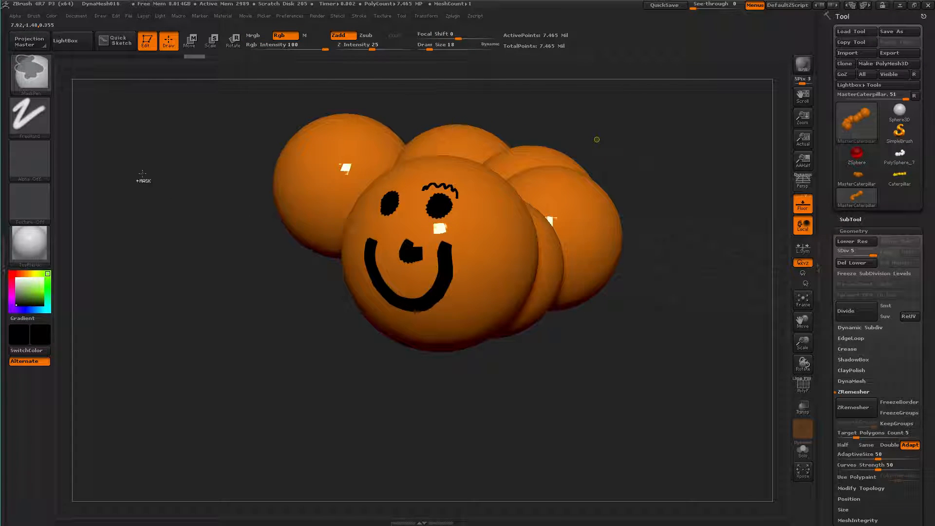
pyautogui.hotkey('ctrl', 'z')
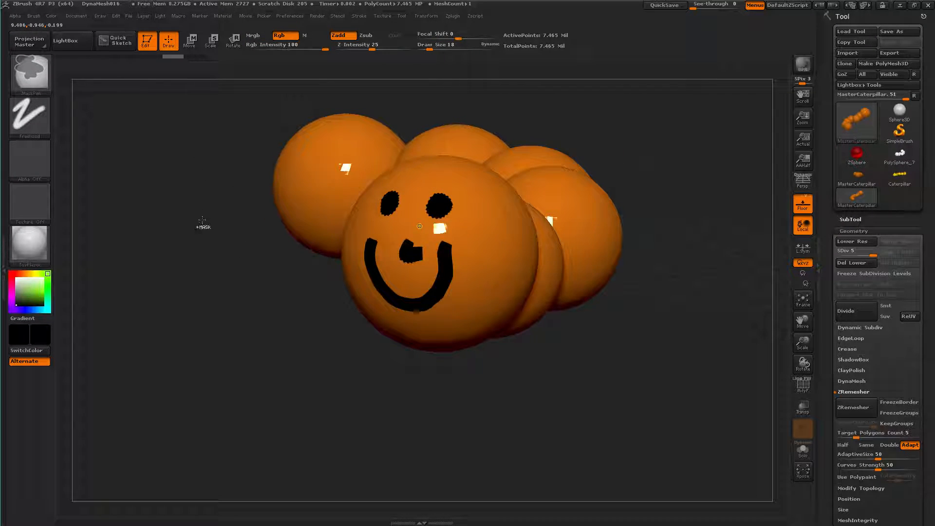
pyautogui.hotkey('ctrl', 'z')
pyautogui.hotkey('ctrl', 'z')
pyautogui.hotkey('ctrl', 'z')
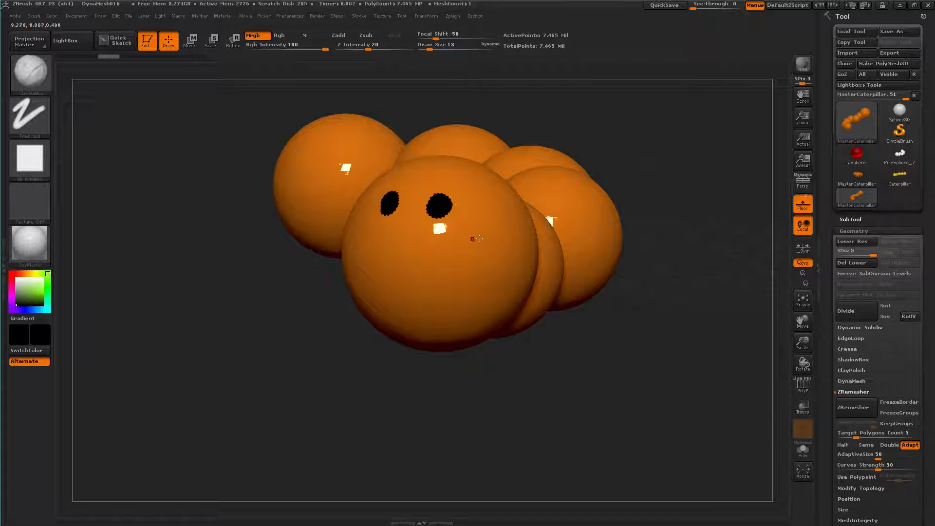
# Scribble rough black strokes across the head and the neighbouring spheres
pyautogui.moveTo(482, 199)
pyautogui.mouseDown()
pyautogui.moveTo(491, 247)
pyautogui.moveTo(478, 244)
pyautogui.mouseUp()
pyautogui.moveTo(467, 207); pyautogui.dragTo(467, 259)
pyautogui.moveTo(458, 219); pyautogui.dragTo(458, 268)
pyautogui.moveTo(445, 226)
pyautogui.mouseDown()
pyautogui.moveTo(440, 271)
pyautogui.moveTo(422, 283)
pyautogui.mouseUp()
pyautogui.moveTo(402, 215)
pyautogui.mouseDown()
pyautogui.moveTo(400, 268)
pyautogui.moveTo(383, 265)
pyautogui.mouseUp()
pyautogui.moveTo(375, 208); pyautogui.dragTo(375, 268)
pyautogui.moveTo(380, 220)
pyautogui.mouseDown()
pyautogui.moveTo(381, 244)
pyautogui.moveTo(413, 279)
pyautogui.mouseUp()
pyautogui.moveTo(413, 278); pyautogui.dragTo(420, 219)
pyautogui.moveTo(483, 190)
pyautogui.mouseDown()
pyautogui.moveTo(533, 202)
pyautogui.moveTo(427, 144)
pyautogui.moveTo(360, 149)
pyautogui.mouseUp()
pyautogui.moveTo(417, 154); pyautogui.dragTo(362, 170)
pyautogui.moveTo(401, 178); pyautogui.dragTo(363, 193)
pyautogui.moveTo(400, 227); pyautogui.dragTo(316, 167)
pyautogui.moveTo(360, 204); pyautogui.dragTo(324, 182)
pyautogui.moveTo(376, 228); pyautogui.dragTo(344, 197)
pyautogui.moveTo(380, 223)
pyautogui.mouseDown()
pyautogui.moveTo(343, 176)
pyautogui.moveTo(403, 223)
pyautogui.mouseUp()
pyautogui.moveTo(378, 181)
pyautogui.mouseDown()
pyautogui.moveTo(435, 237)
pyautogui.moveTo(400, 199)
pyautogui.mouseUp()
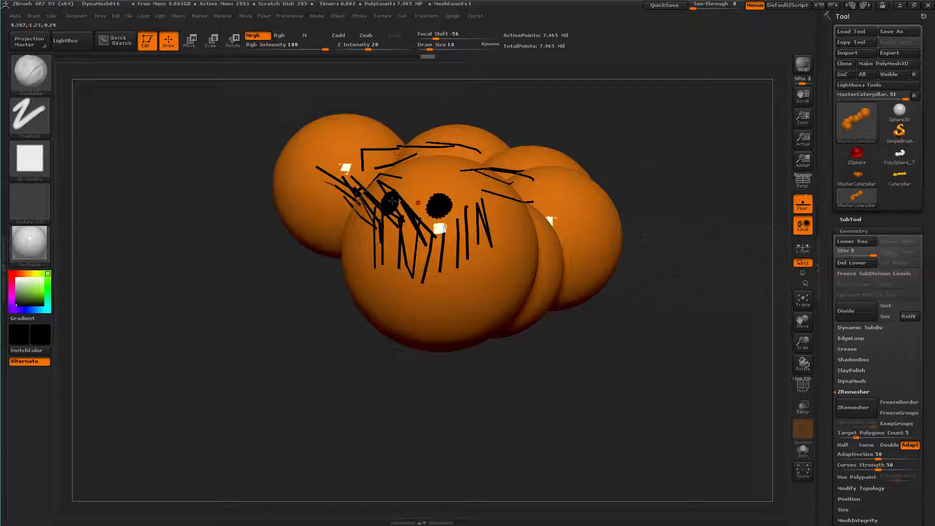
# Reload the clean MasterCaterpillar.ZTL from the LightBox documents and hide LightBox
pyautogui.click(79, 17)
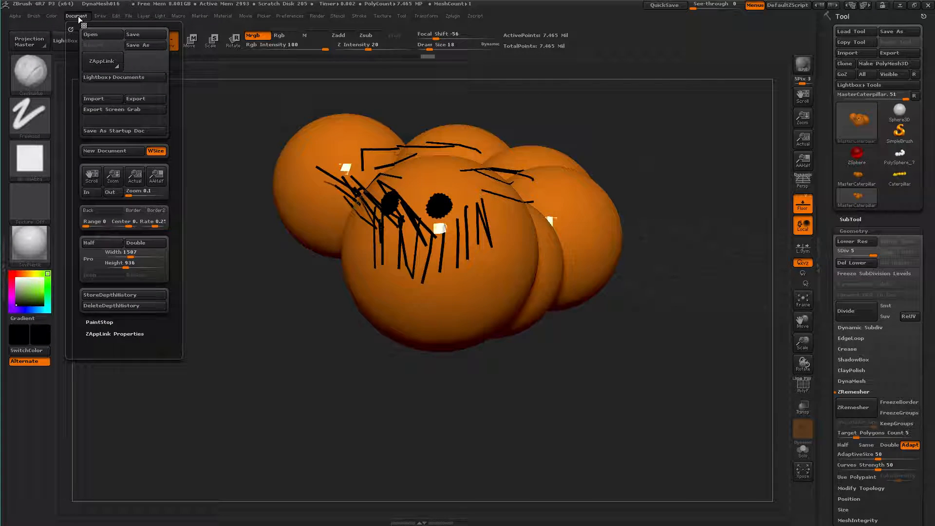
pyautogui.click(130, 78)
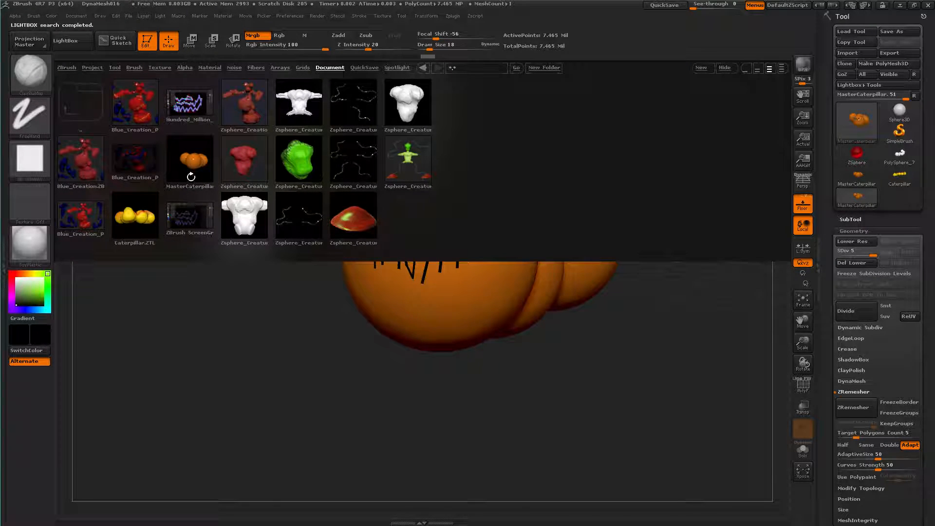
pyautogui.doubleClick(189, 159)
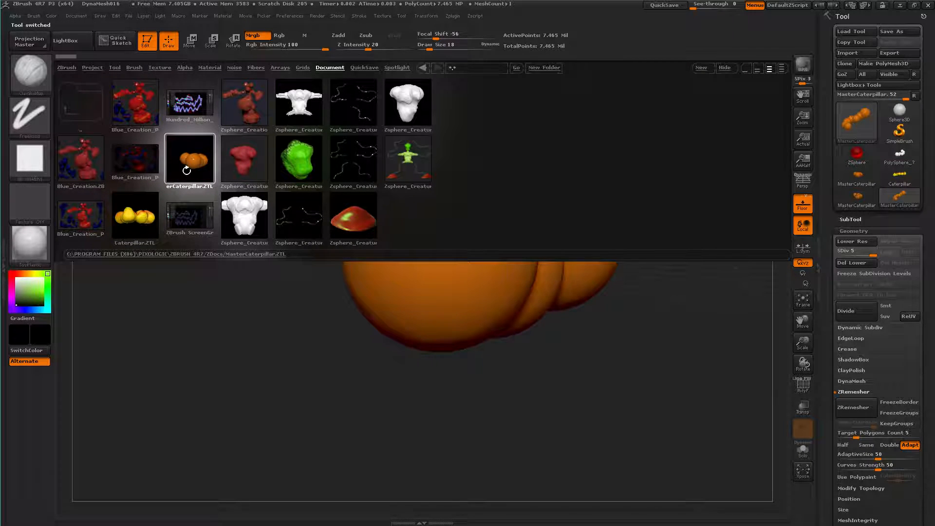
pyautogui.click(715, 68)
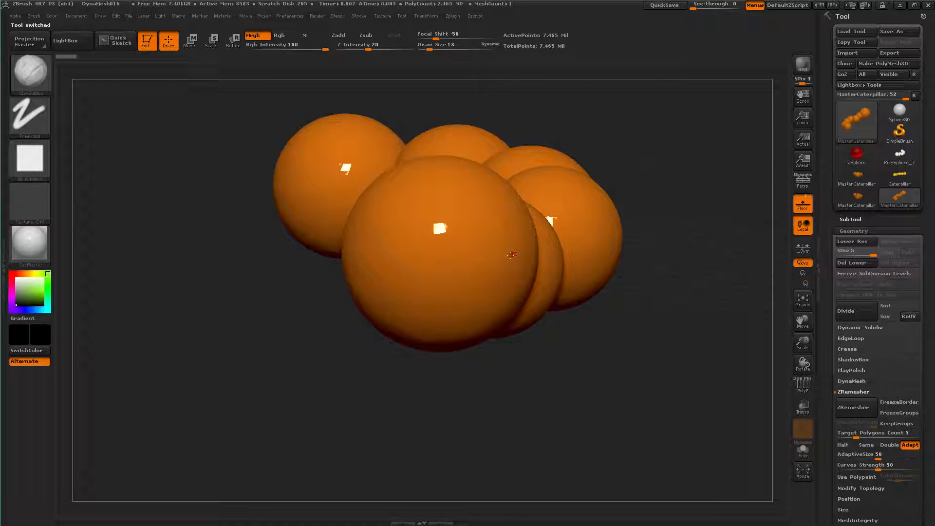
# Scribble in black on the fresh head, and load the clean MasterCaterpillar.ZTL from the LightBox documents once more
pyautogui.moveTo(414, 207)
pyautogui.mouseDown()
pyautogui.moveTo(473, 239)
pyautogui.moveTo(393, 211)
pyautogui.moveTo(461, 271)
pyautogui.moveTo(410, 270)
pyautogui.moveTo(424, 269)
pyautogui.mouseUp()
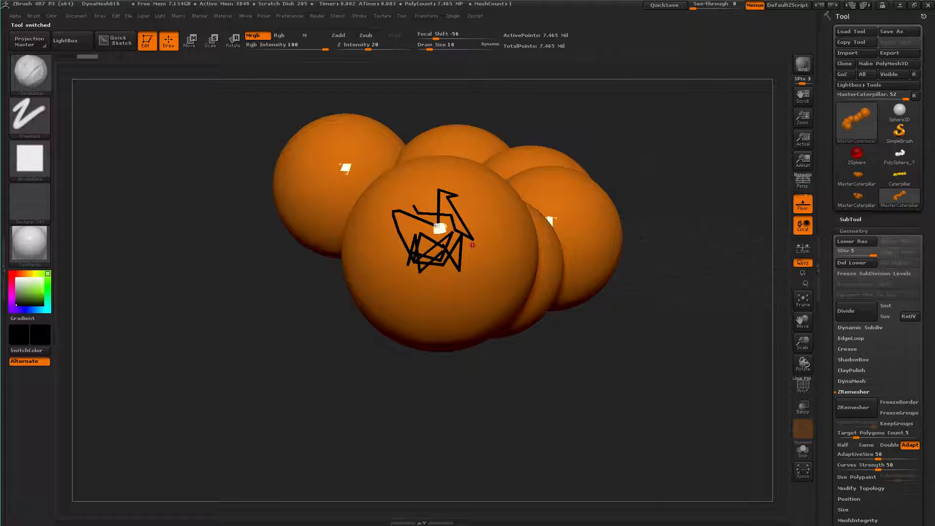
pyautogui.click(76, 15)
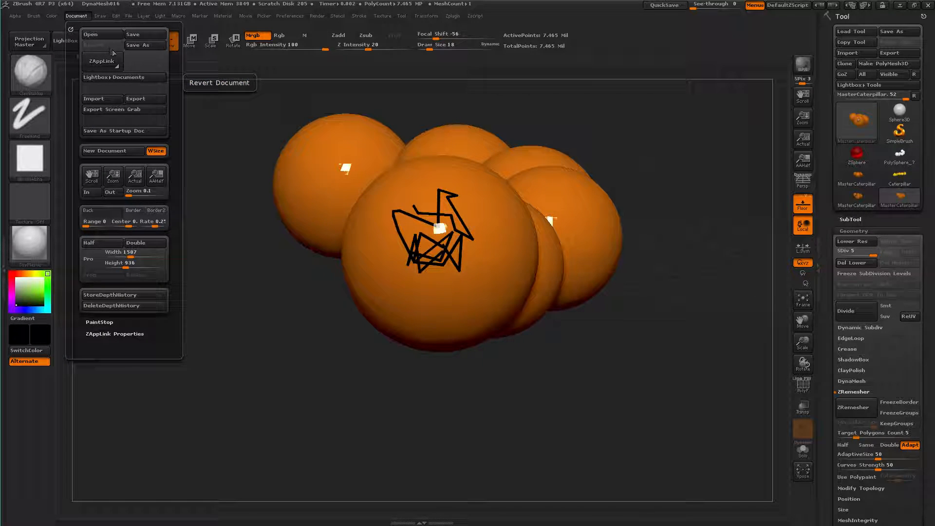
pyautogui.click(141, 79)
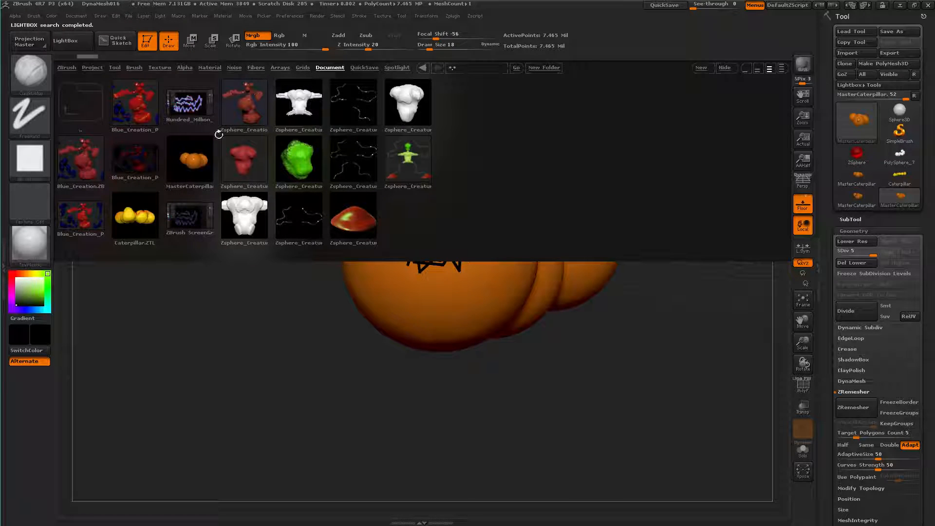
pyautogui.doubleClick(189, 155)
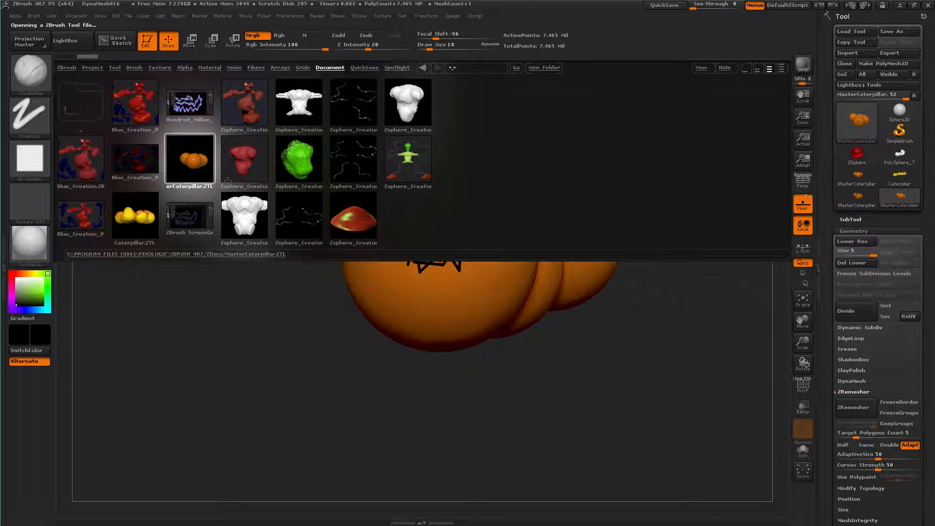
pyautogui.click(722, 67)
# Enlarge and centre the caterpillar's head, send it through ZAppLink with Fade off, and update the exported document in Photoshop
pyautogui.moveTo(618, 311); pyautogui.dragTo(618, 433)
pyautogui.moveTo(612, 338)
pyautogui.keyDown('alt'); pyautogui.mouseDown(button='right')
pyautogui.moveTo(650, 399)
pyautogui.moveTo(652, 322)
pyautogui.moveTo(664, 368)
pyautogui.moveTo(765, 357)
pyautogui.mouseUp(button='right'); pyautogui.keyUp('alt')
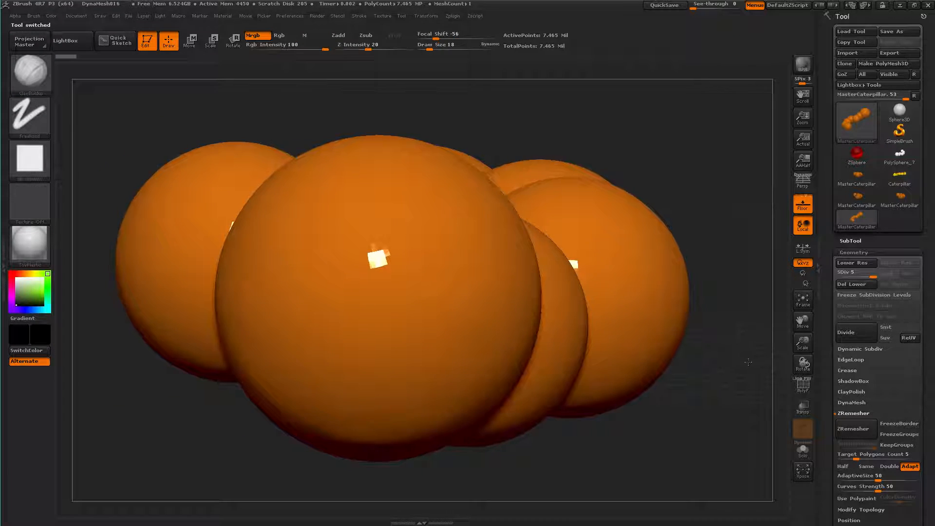
pyautogui.click(72, 16)
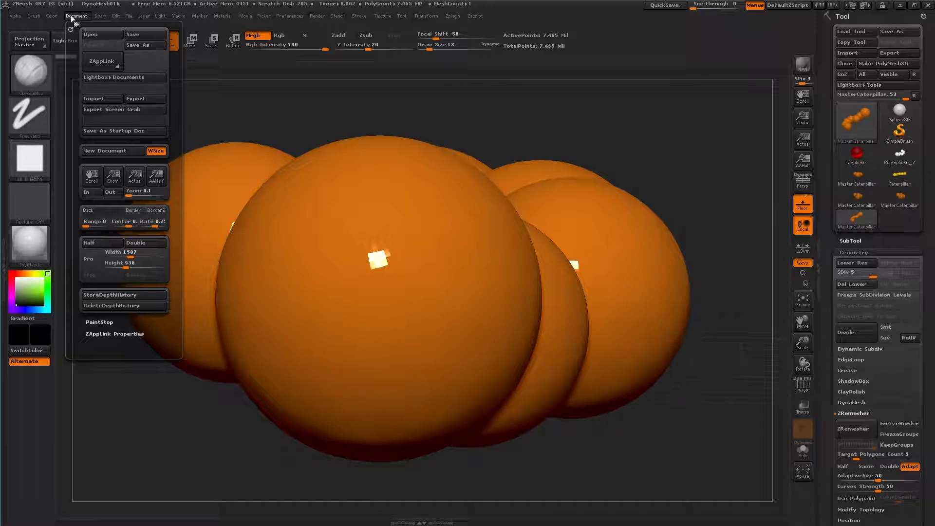
pyautogui.click(98, 63)
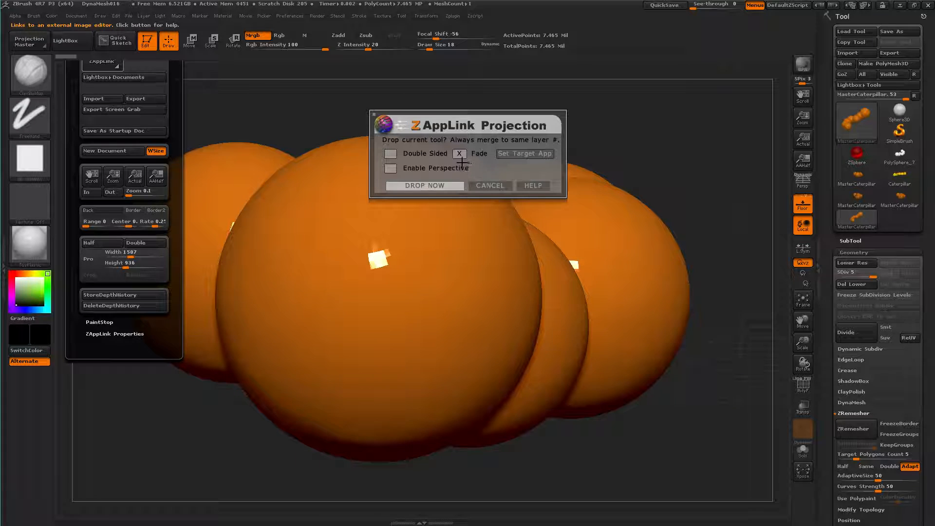
pyautogui.click(459, 155)
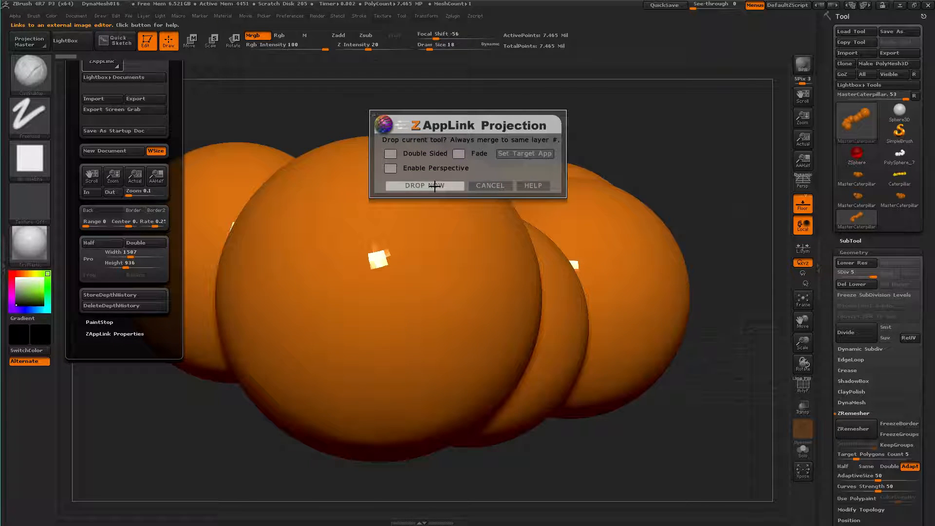
pyautogui.click(439, 185)
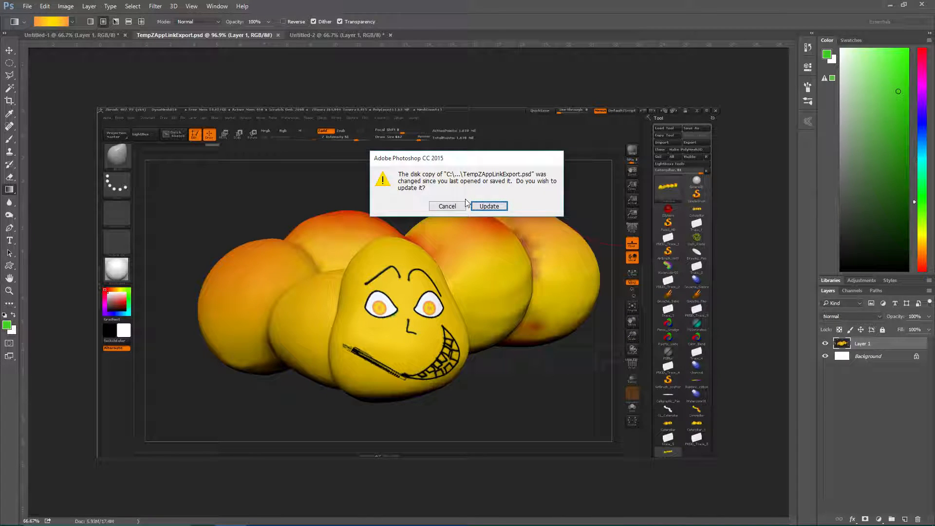
pyautogui.click(483, 205)
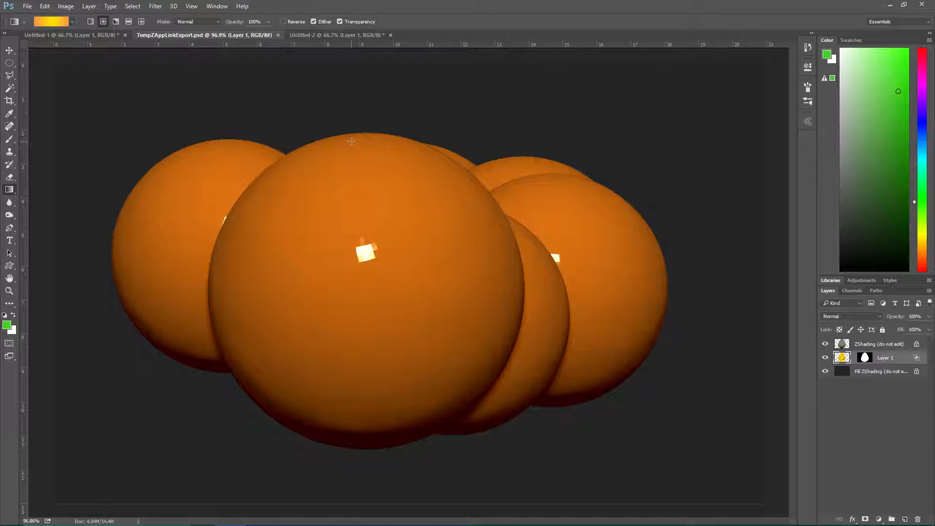
# Add twelve empty layers with default settings, Layer 2 through Layer 13, above Layer 1
pyautogui.hotkey('ctrl', 'shift', 'n')
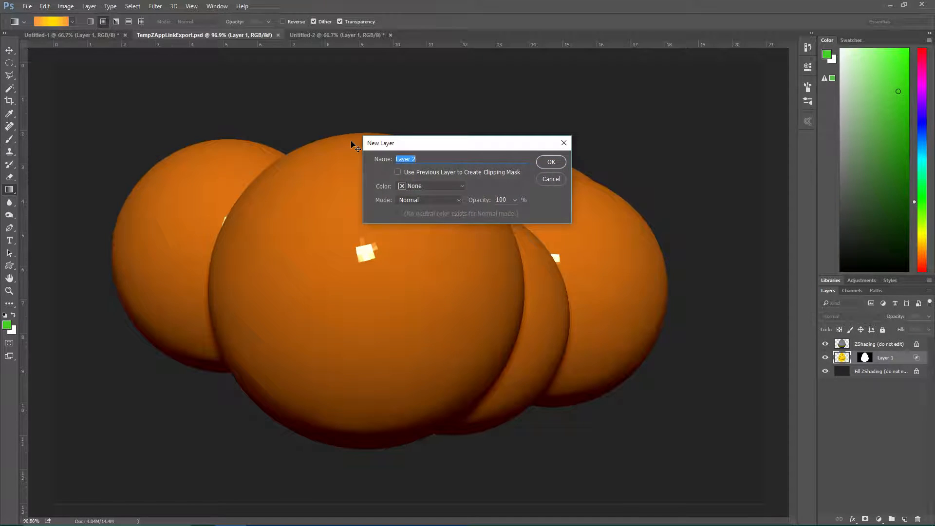
pyautogui.press('Return')
pyautogui.hotkey('ctrl', 'shift', 'n')
pyautogui.press('Return')
pyautogui.hotkey('ctrl', 'shift', 'n')
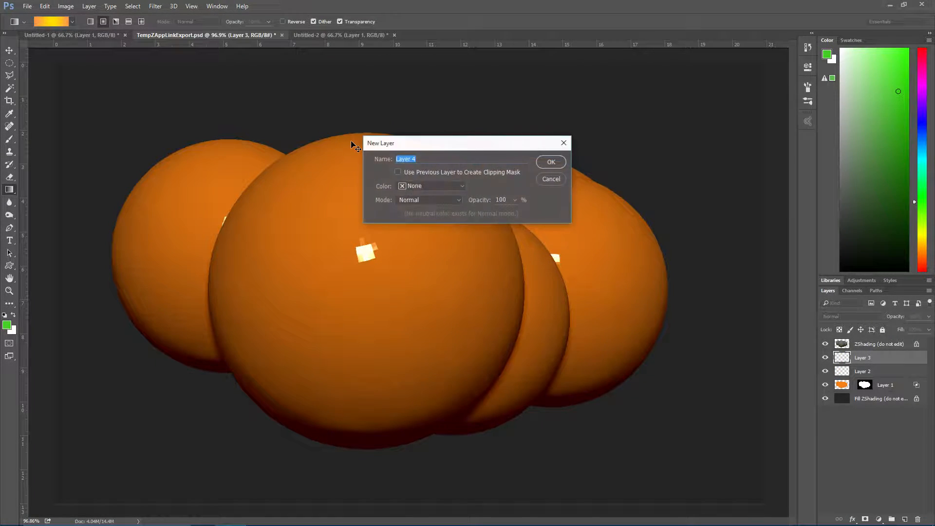
pyautogui.press('Return')
pyautogui.hotkey('ctrl', 'shift', 'n')
pyautogui.press('Return')
pyautogui.hotkey('ctrl', 'shift', 'n')
pyautogui.press('Return')
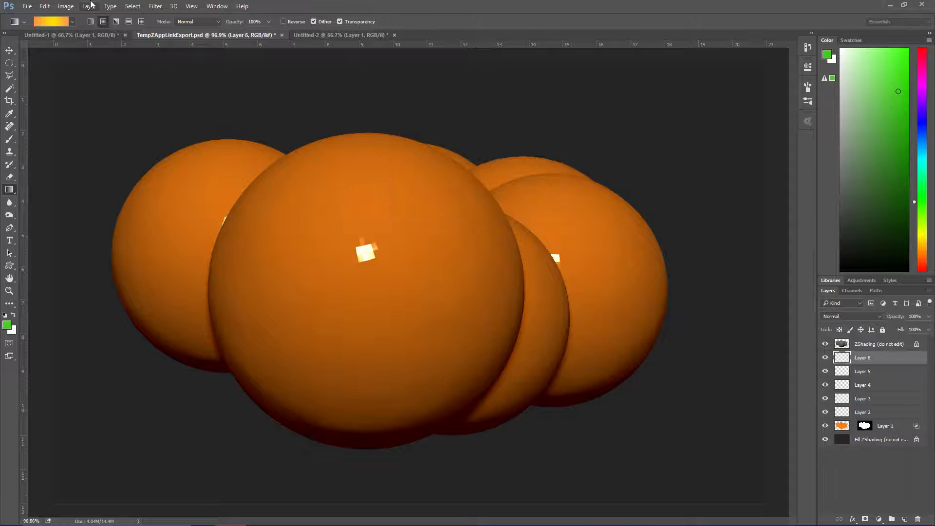
pyautogui.hotkey('ctrl', 'shift', 'n')
pyautogui.press('Return')
pyautogui.hotkey('ctrl', 'shift', 'n')
pyautogui.press('Return')
pyautogui.hotkey('ctrl', 'shift', 'n')
pyautogui.press('Return')
pyautogui.hotkey('ctrl', 'shift', 'n')
pyautogui.press('Return')
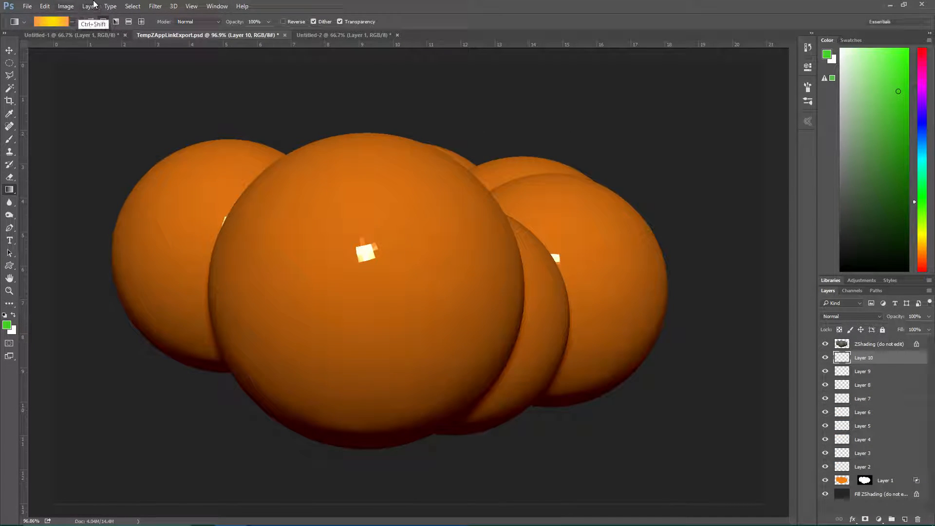
pyautogui.hotkey('ctrl', 'shift', 'n')
pyautogui.press('Return')
pyautogui.hotkey('ctrl', 'shift', 'n')
pyautogui.press('Return')
pyautogui.hotkey('ctrl', 'shift', 'n')
pyautogui.press('Return')
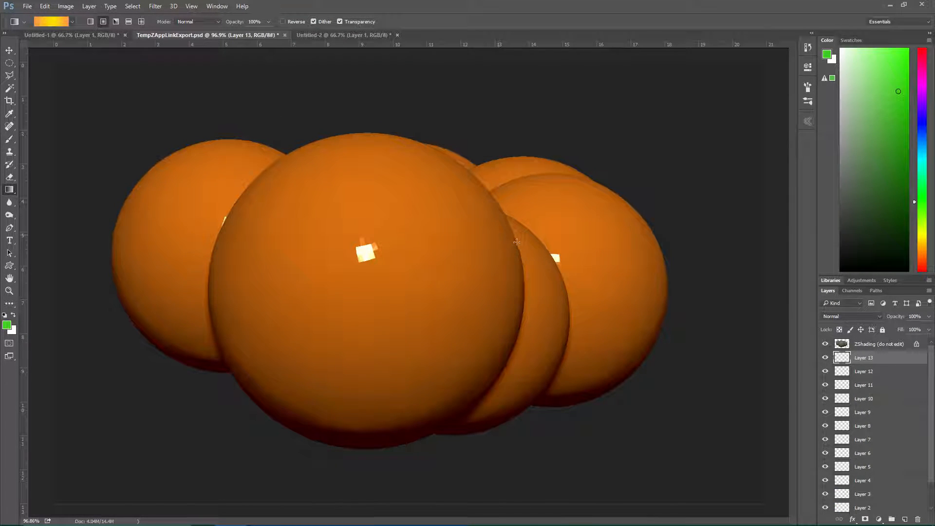
# Merge all the added empty layers into one and merge it down into Layer 1, keeping its mask
pyautogui.scroll(-2, 871, 386)
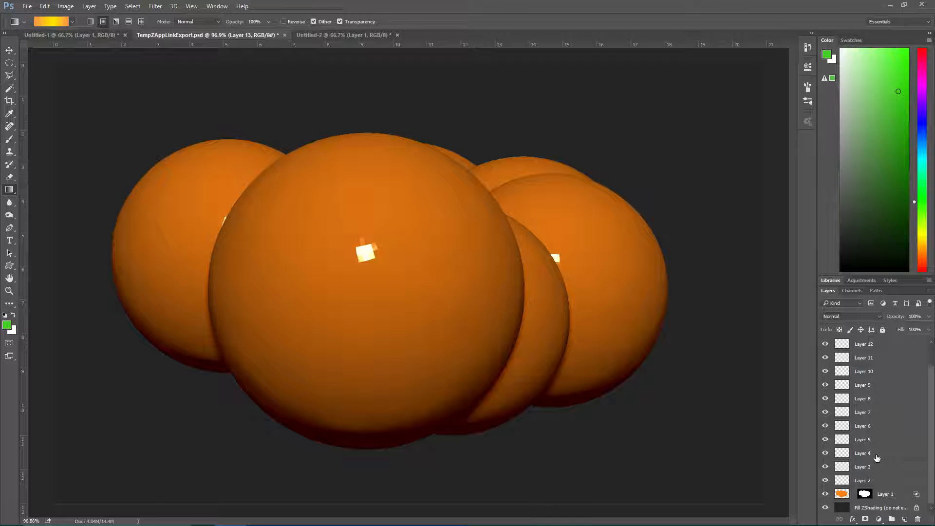
pyautogui.keyDown('shift'); pyautogui.click(873, 483); pyautogui.keyUp('shift')
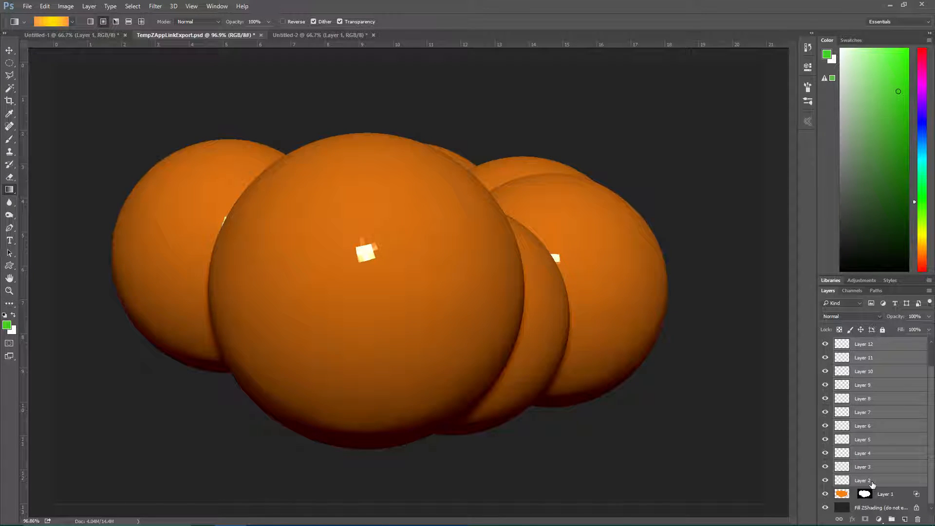
pyautogui.press('Delete')
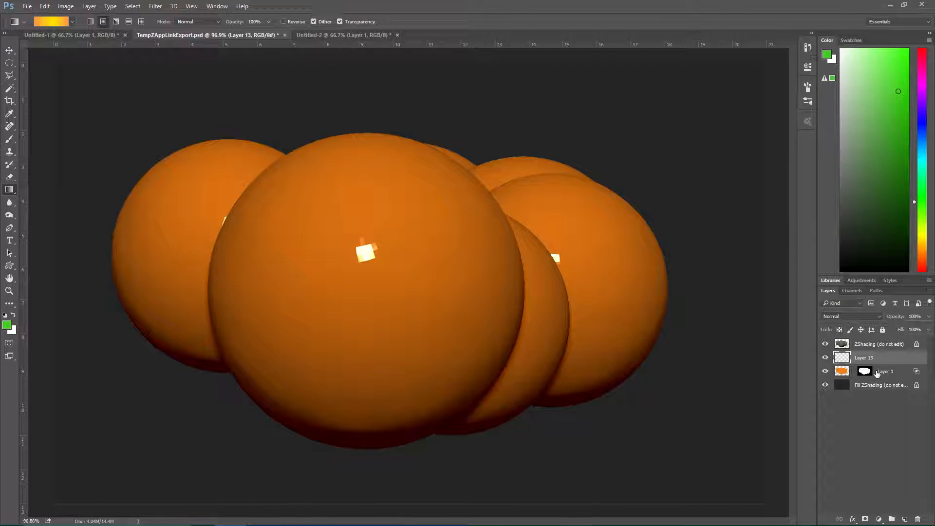
pyautogui.hotkey('ctrl', 'e')
pyautogui.click(472, 205)
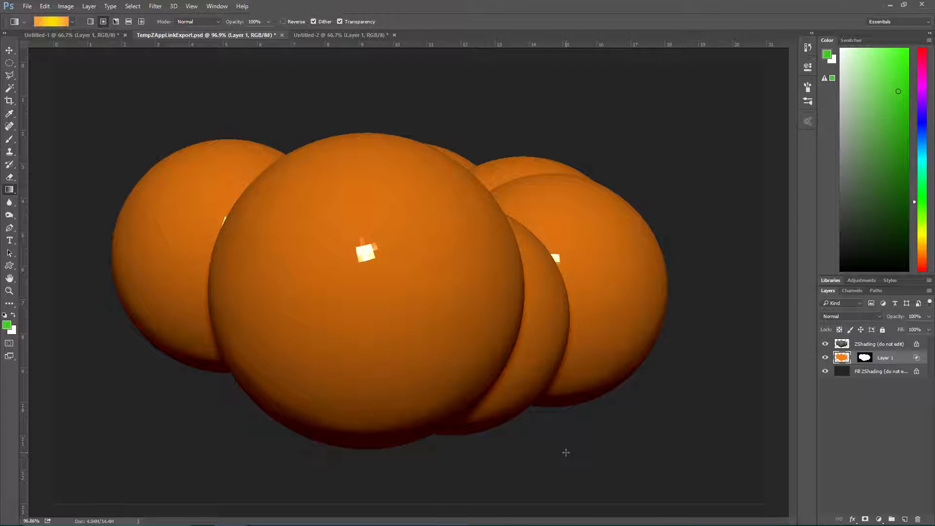
# Add a new layer and draw a closed Pen path for a slanted, angry eye on the left side of the head
pyautogui.hotkey('ctrl', 'shift', 'n')
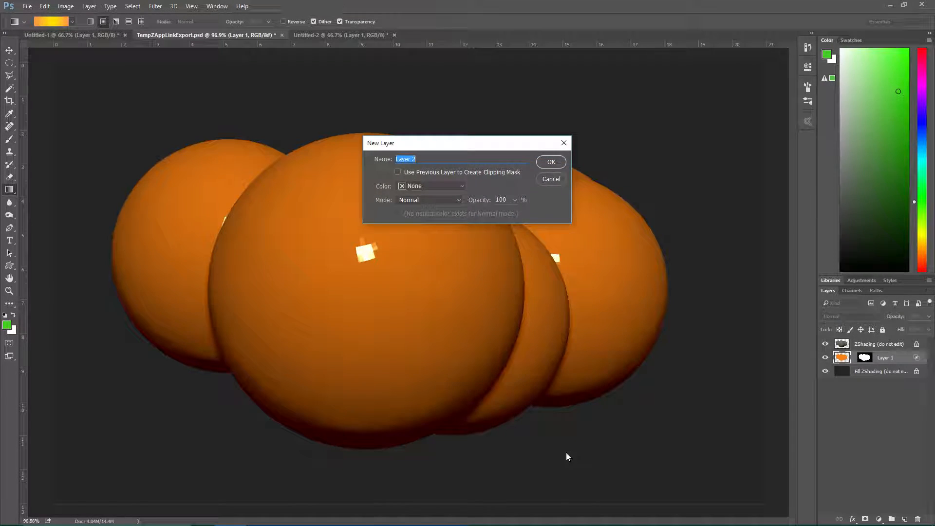
pyautogui.press('Return')
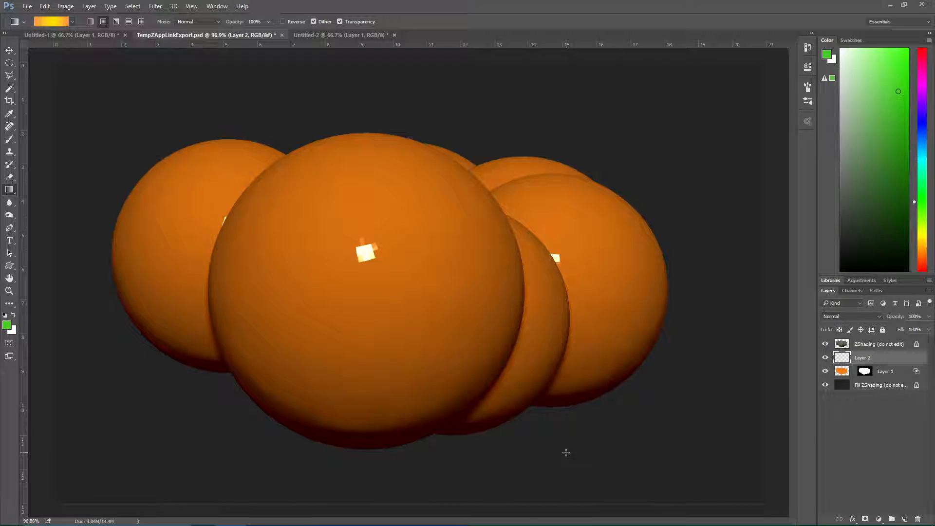
pyautogui.click(9, 228)
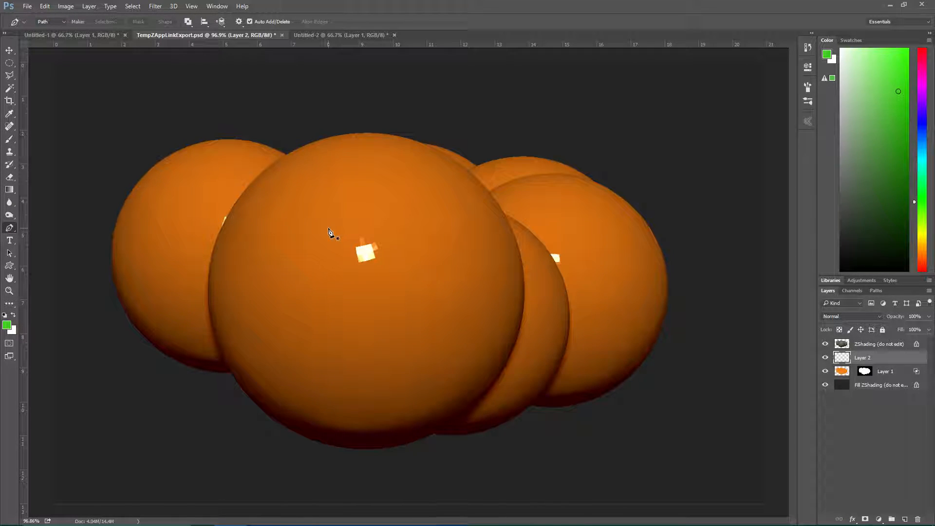
pyautogui.keyDown('alt'); pyautogui.scroll(3, 328, 232); pyautogui.keyUp('alt')
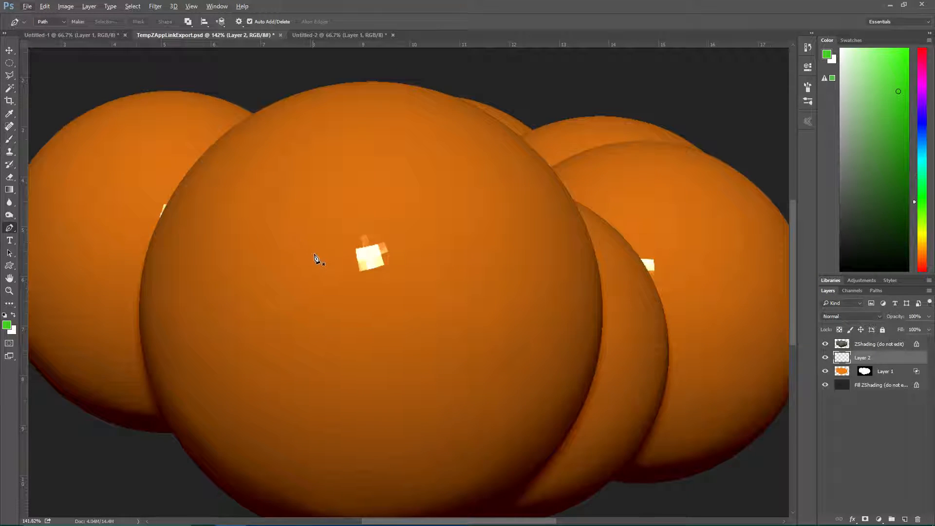
pyautogui.click(315, 263)
pyautogui.moveTo(248, 205); pyautogui.dragTo(247, 198)
pyautogui.click(258, 229)
pyautogui.moveTo(249, 288); pyautogui.dragTo(284, 302)
pyautogui.click(315, 264)
# Turn the eye path into an anti-aliased selection with 0-pixel feather, fill it with black and deselect
pyautogui.rightClick(317, 275)
pyautogui.click(354, 68)
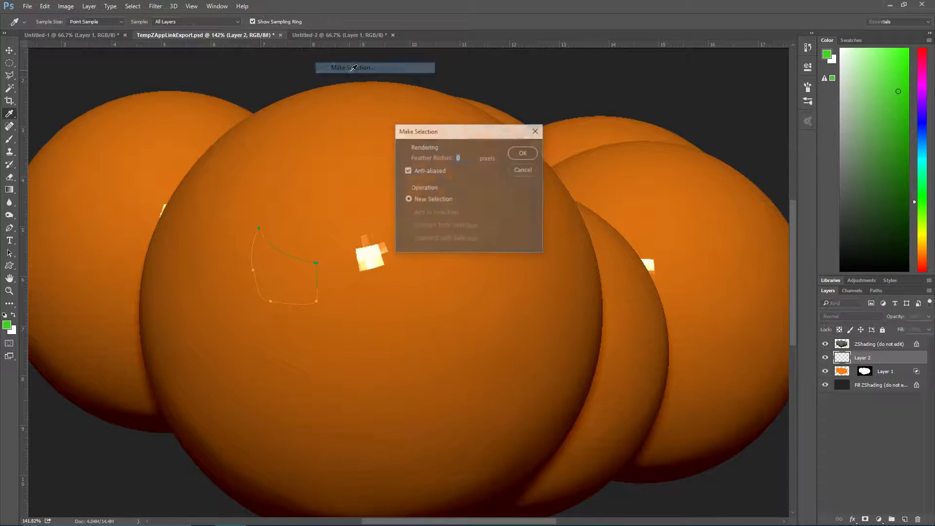
pyautogui.click(517, 152)
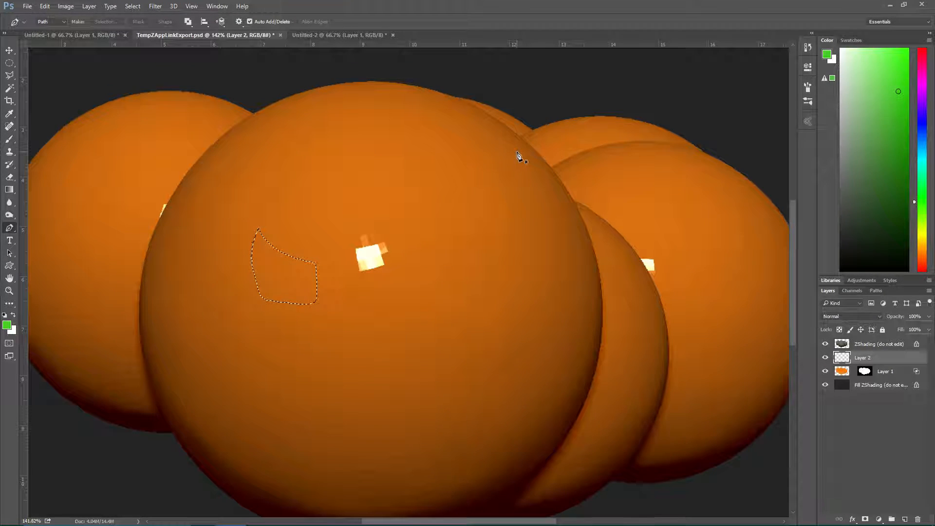
pyautogui.press('d')
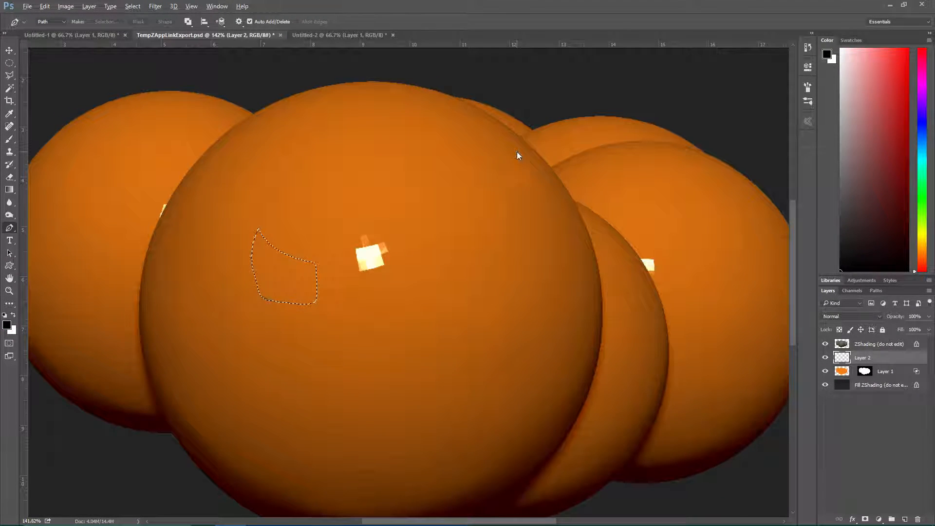
pyautogui.hotkey('alt', 'BackSpace')
pyautogui.hotkey('ctrl', 'd')
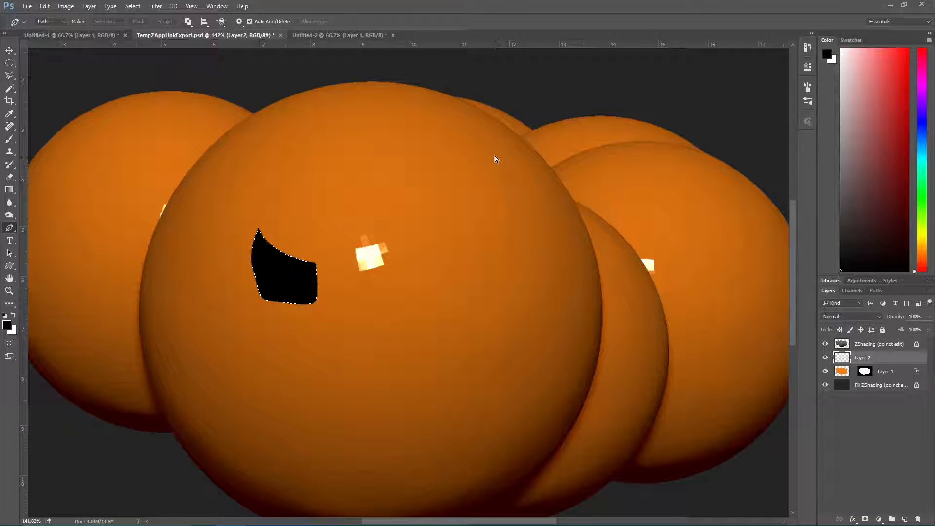
# Duplicate the eye layer, flip the copy horizontally at -100% width and move it straight across as the second eye
pyautogui.hotkey('ctrl', 'shift', 'alt', 'n')
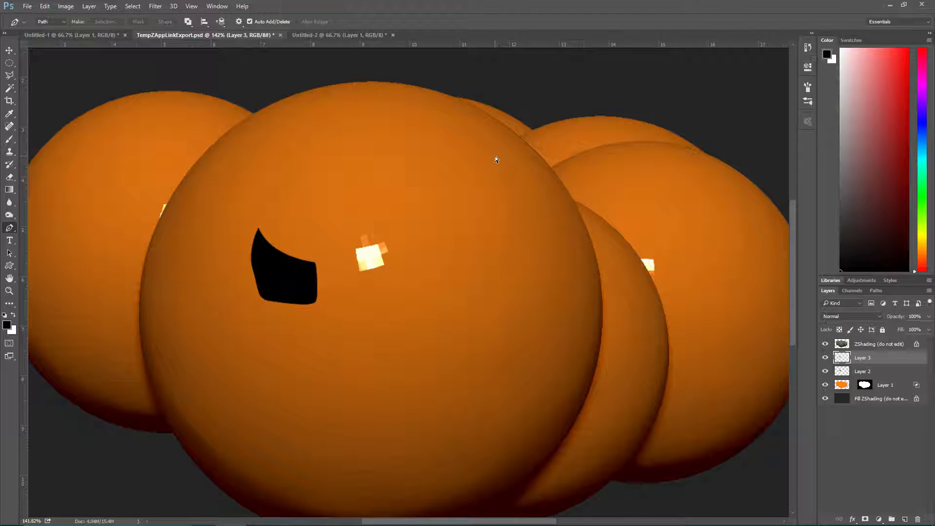
pyautogui.hotkey('ctrl', 't')
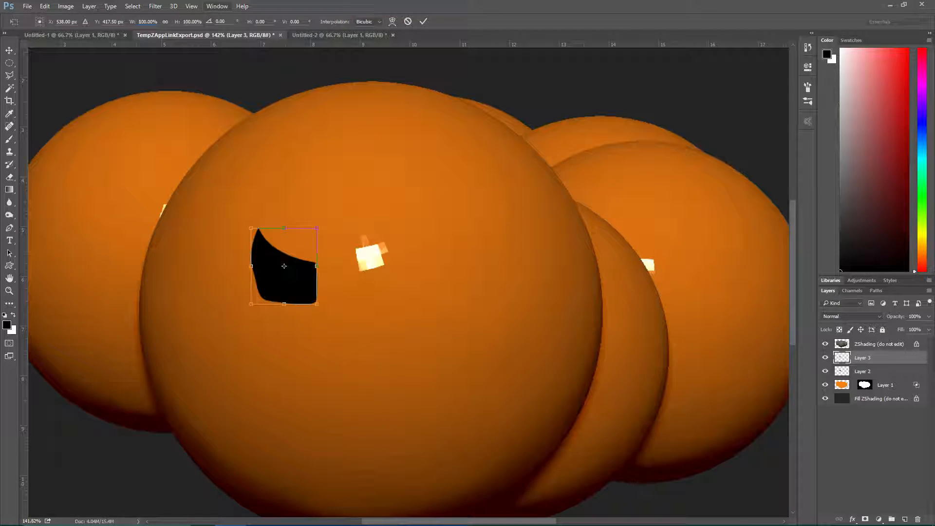
pyautogui.write('-')
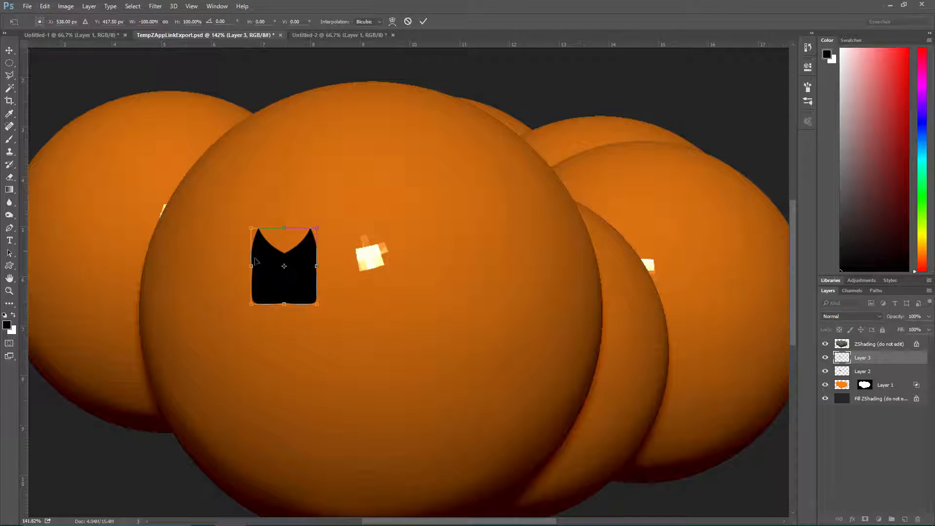
pyautogui.moveTo(293, 289); pyautogui.dragTo(436, 288)
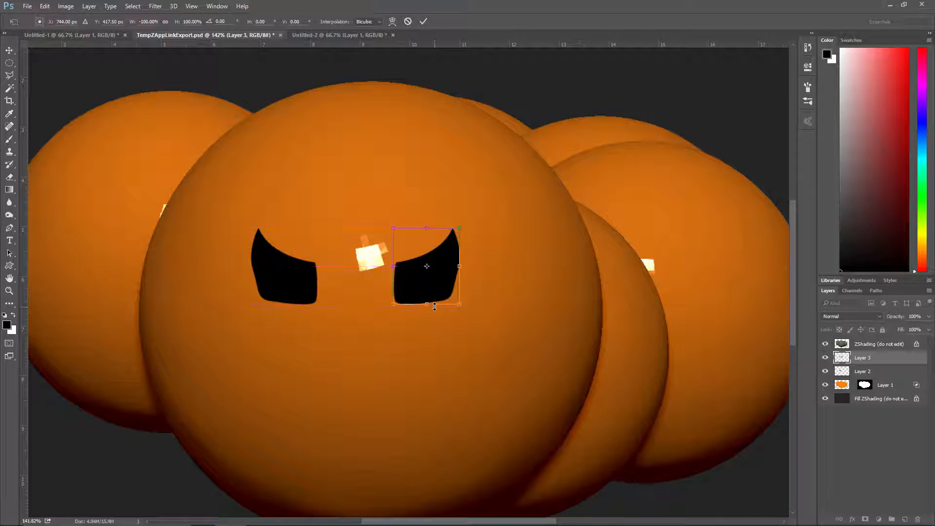
pyautogui.press('Return')
pyautogui.press('p')
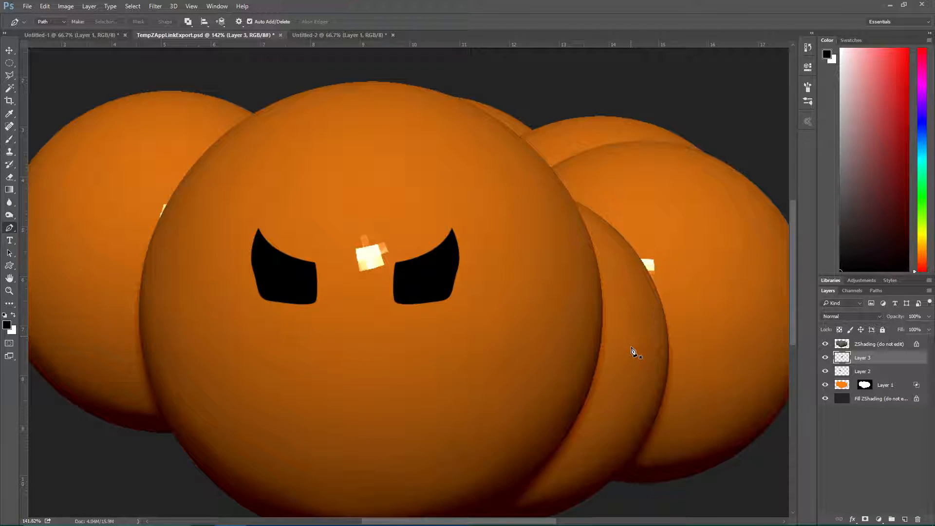
# Select both eye layers and scale the two eyes up together about their centre
pyautogui.keyDown('ctrl'); pyautogui.click(867, 373); pyautogui.keyUp('ctrl')
pyautogui.hotkey('ctrl', 't')
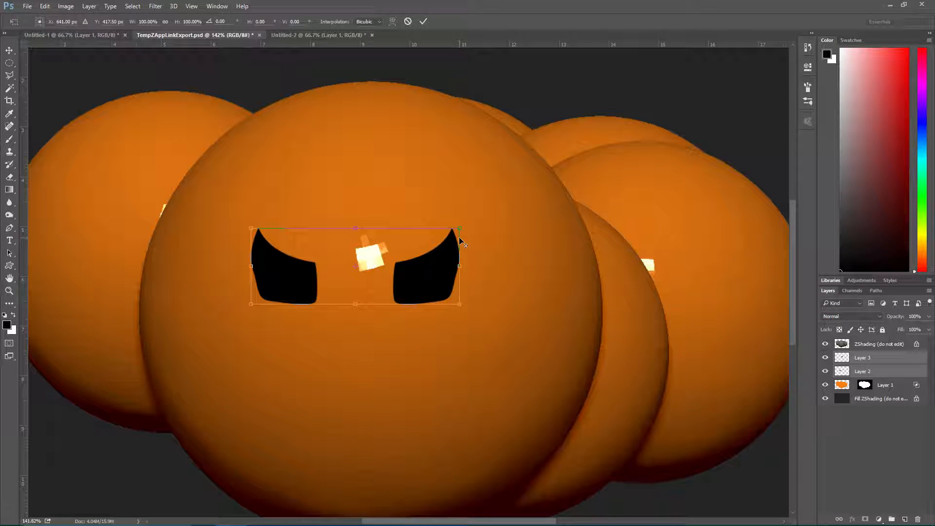
pyautogui.keyDown('alt'); pyautogui.moveTo(460, 228); pyautogui.dragTo(511, 207); pyautogui.keyUp('alt')
pyautogui.press('Return')
# Move each enlarged eye horizontally inward so the pair sits closer to the middle of the face
pyautogui.click(874, 362)
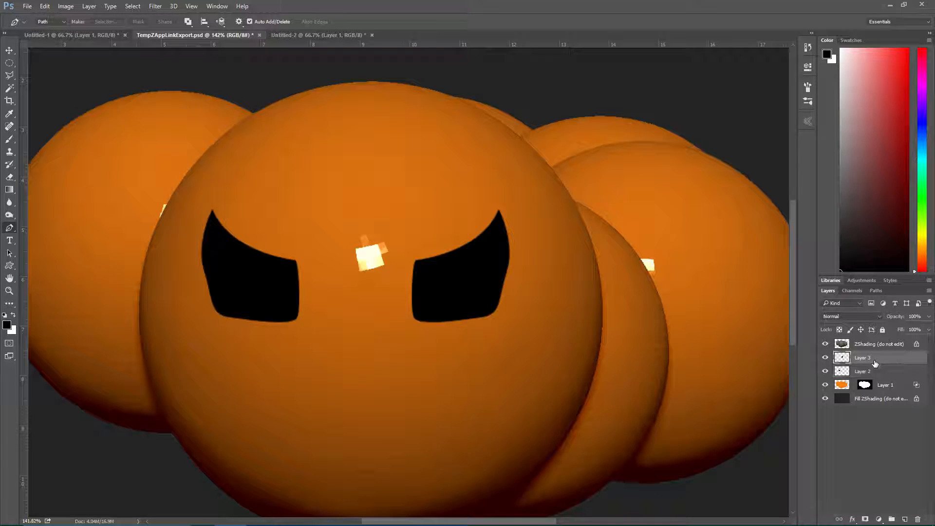
pyautogui.hotkey('ctrl', 't')
pyautogui.moveTo(496, 298); pyautogui.dragTo(474, 296)
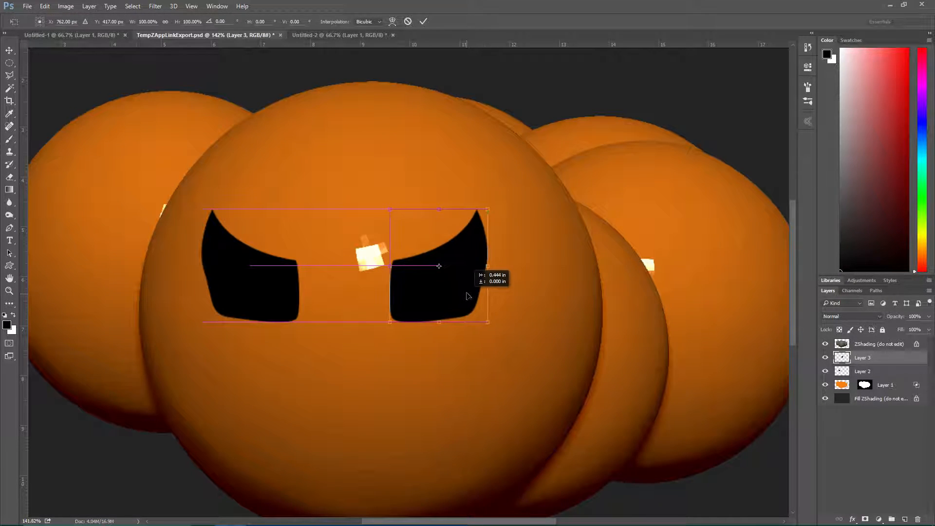
pyautogui.press('Return')
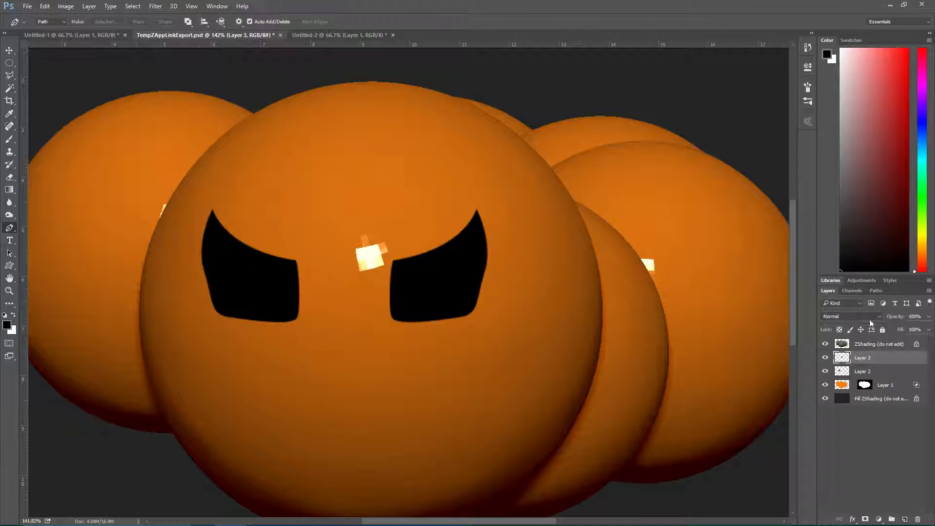
pyautogui.click(865, 372)
pyautogui.hotkey('ctrl', 't')
pyautogui.moveTo(259, 301); pyautogui.dragTo(294, 302)
pyautogui.press('Return')
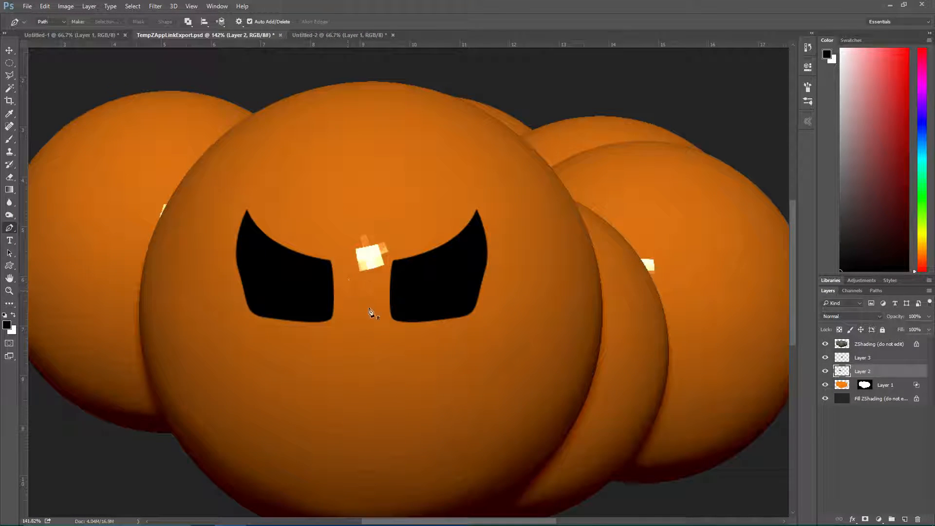
# Merge the two eye layers into a single layer and check it by toggling its visibility
pyautogui.keyDown('alt'); pyautogui.scroll(-2, 421, 350); pyautogui.keyUp('alt')
pyautogui.keyDown('alt'); pyautogui.scroll(2, 423, 305); pyautogui.keyUp('alt')
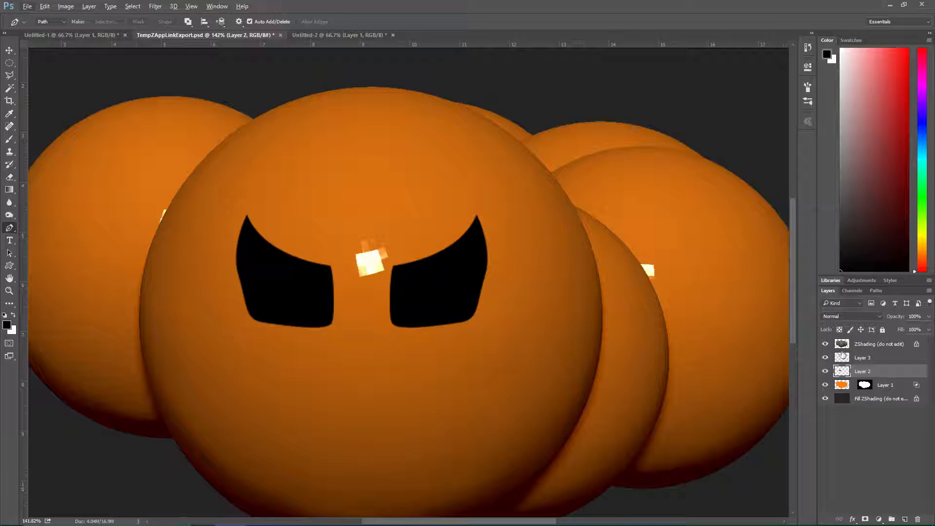
pyautogui.keyDown('shift'); pyautogui.click(873, 360); pyautogui.keyUp('shift')
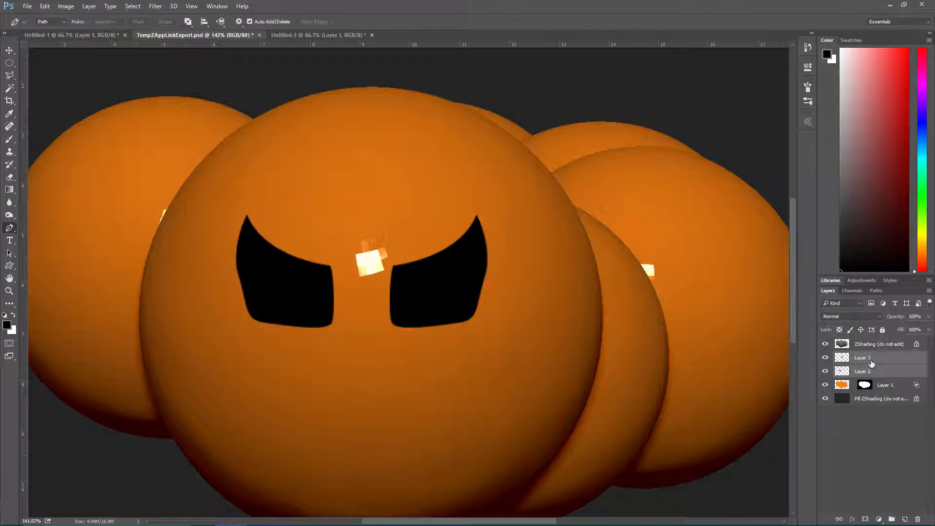
pyautogui.hotkey('ctrl', 'e')
pyautogui.click(826, 359)
pyautogui.click(826, 359)
pyautogui.click(826, 359)
pyautogui.click(826, 359)
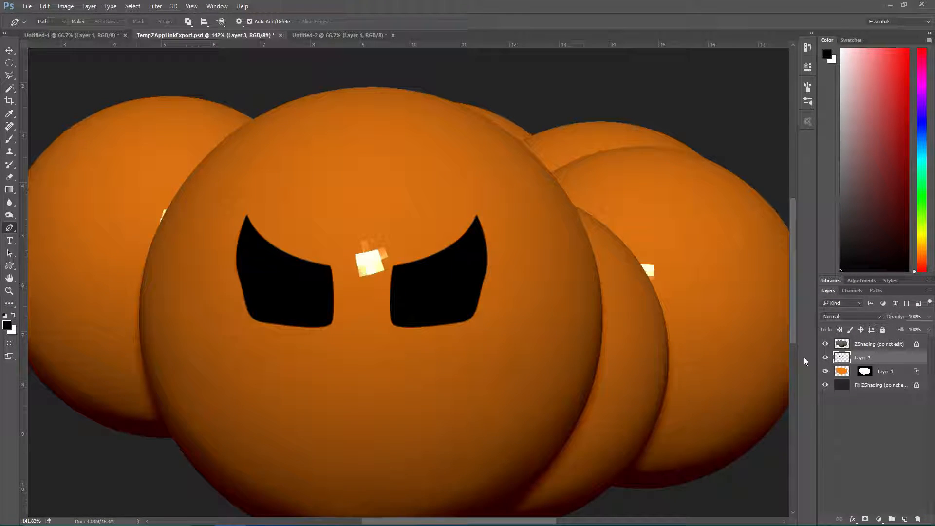
# Give the merged eye layer a 13 px black outside stroke and a white color overlay in its layer style
pyautogui.doubleClick(890, 359)
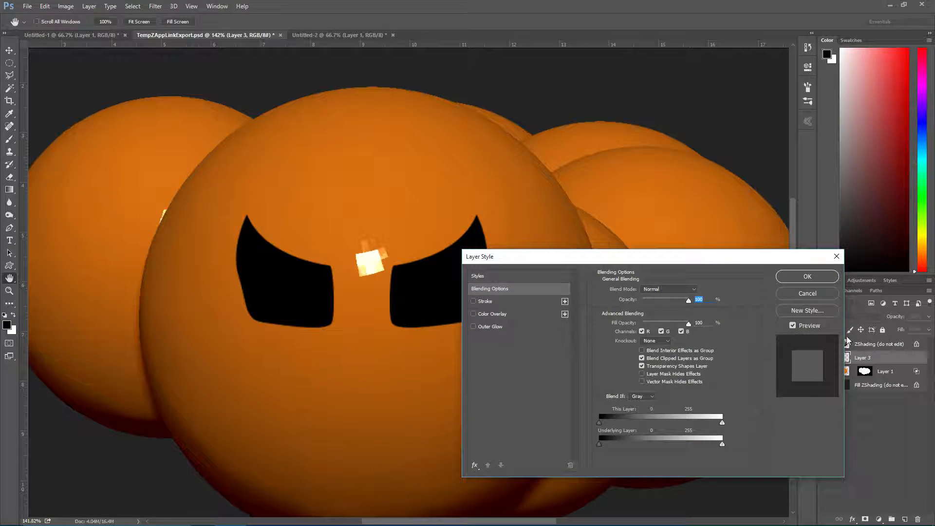
pyautogui.click(477, 301)
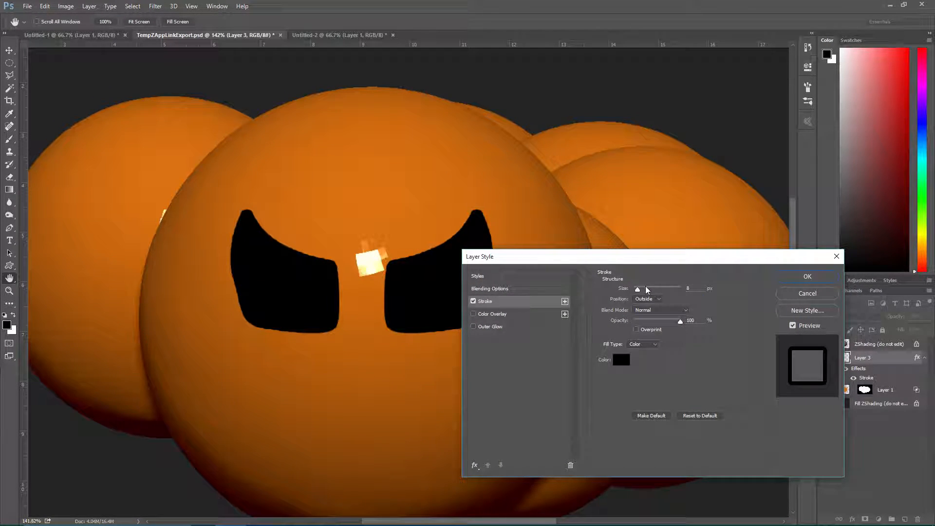
pyautogui.moveTo(637, 289); pyautogui.dragTo(639, 288)
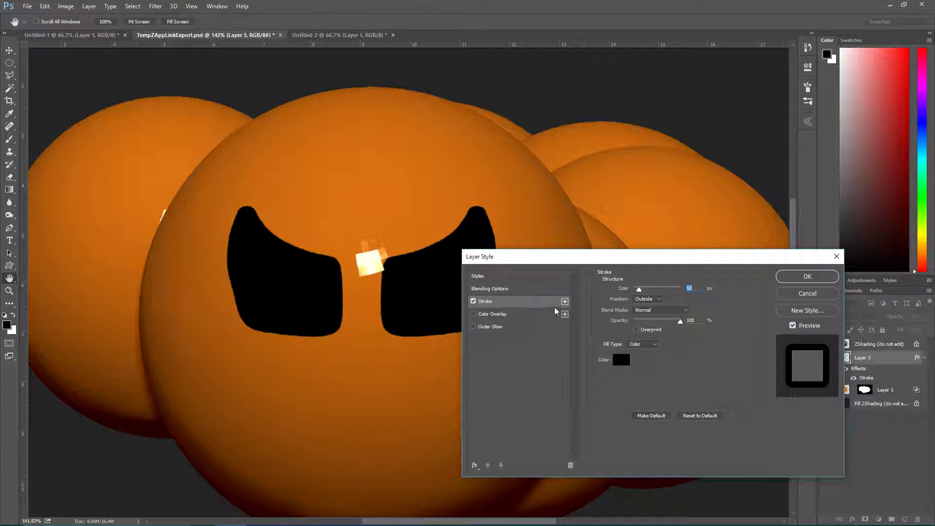
pyautogui.click(486, 315)
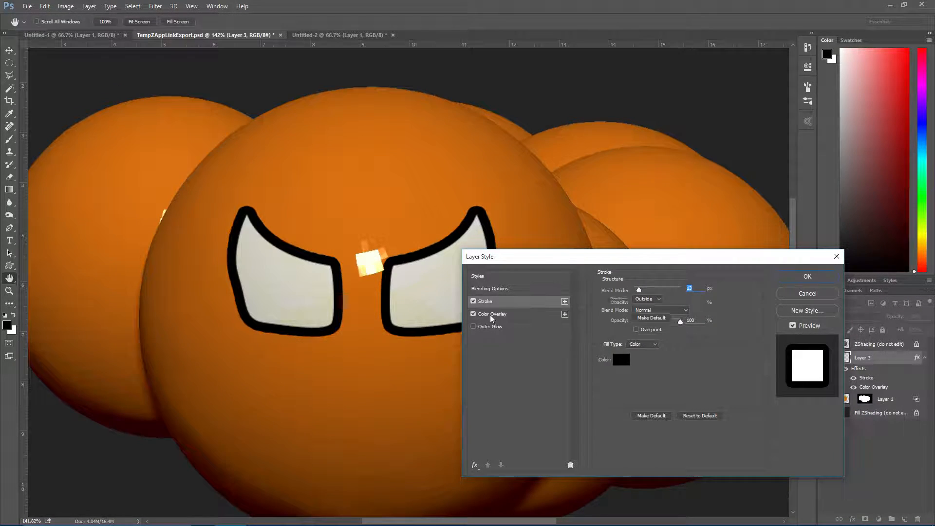
pyautogui.click(490, 315)
pyautogui.click(699, 291)
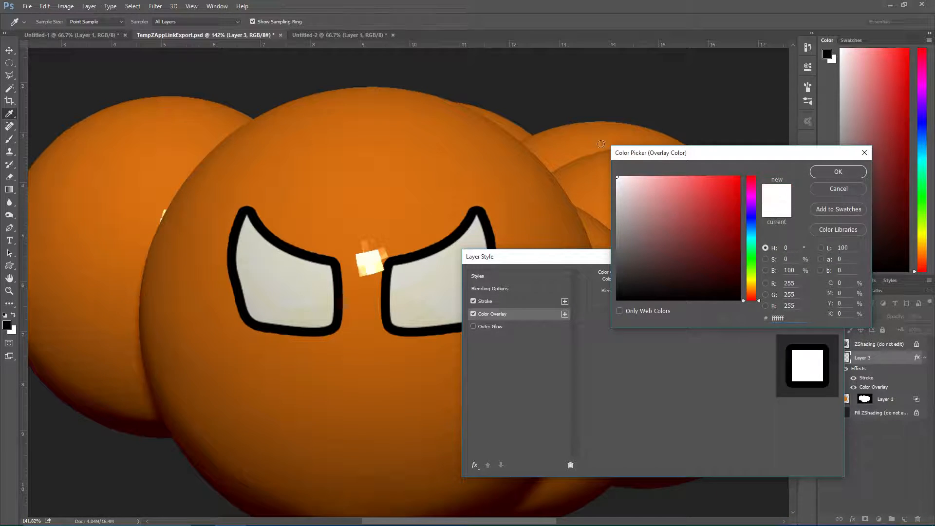
pyautogui.click(848, 172)
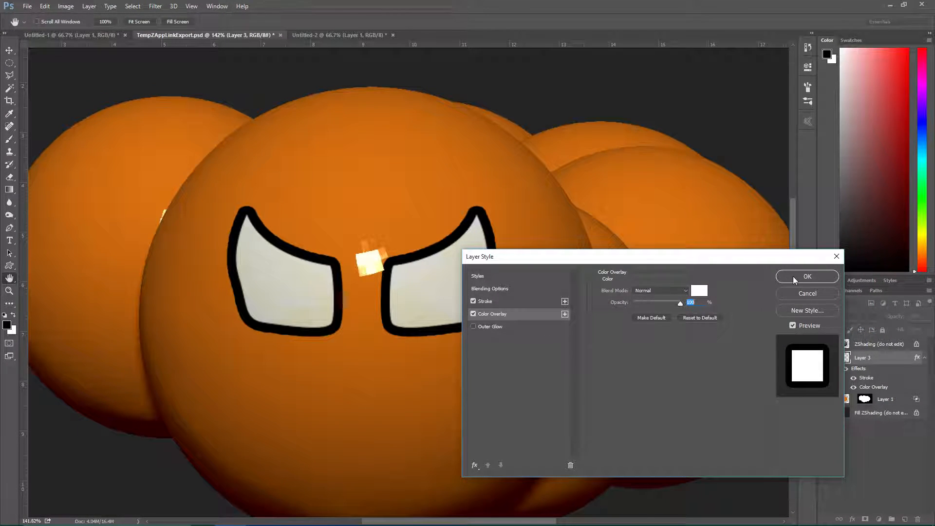
# Thin the eyes' stroke to 3 px and set its position to Inside
pyautogui.click(512, 302)
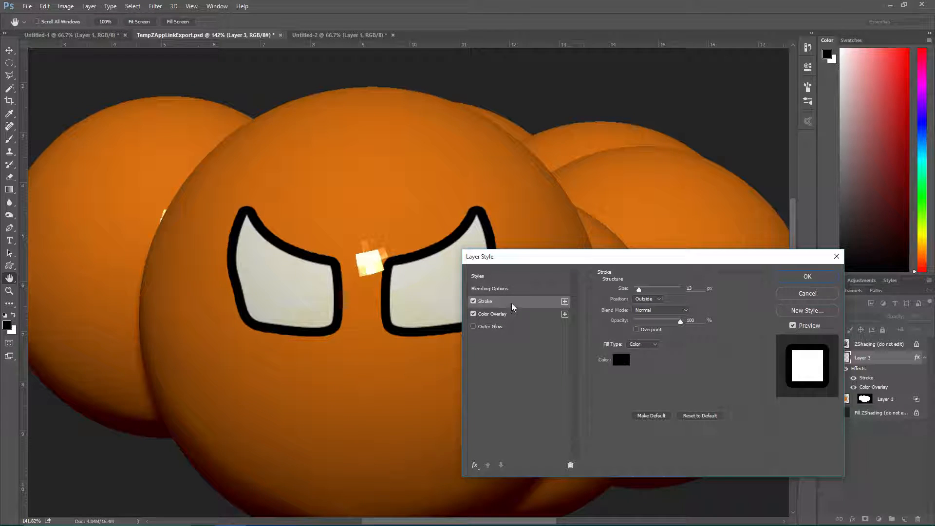
pyautogui.moveTo(642, 287); pyautogui.dragTo(636, 288)
pyautogui.click(641, 302)
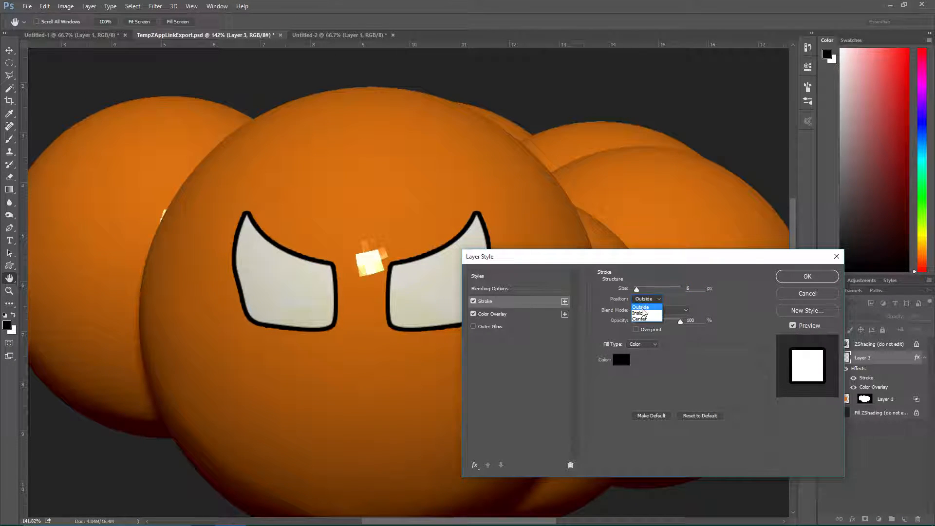
pyautogui.click(641, 313)
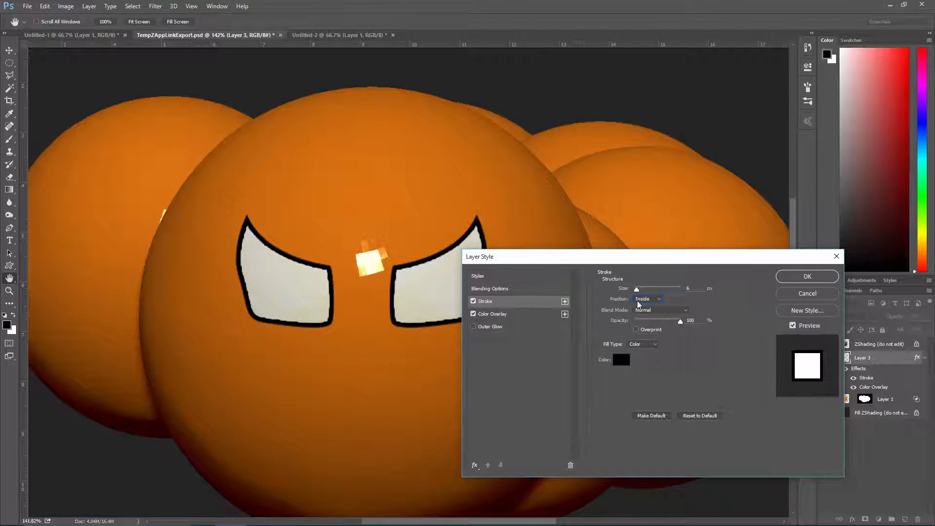
pyautogui.moveTo(637, 290); pyautogui.dragTo(635, 288)
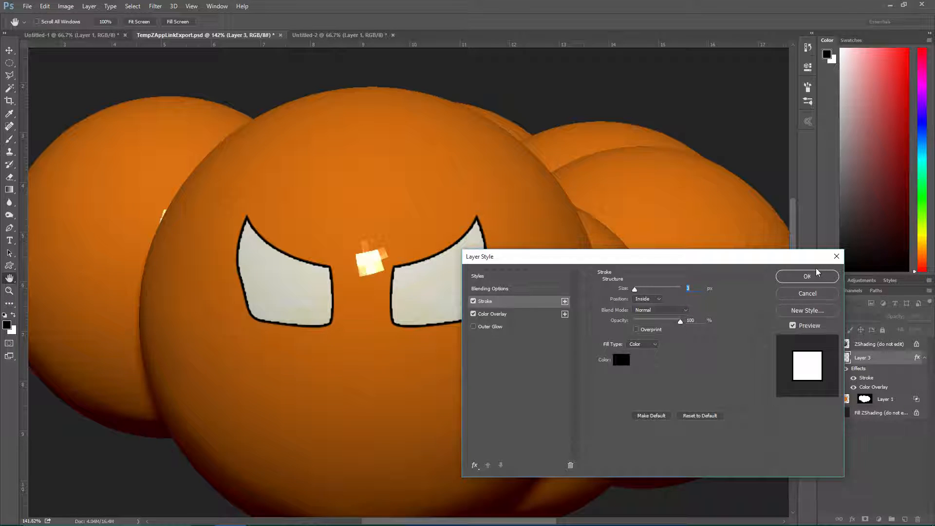
pyautogui.click(474, 326)
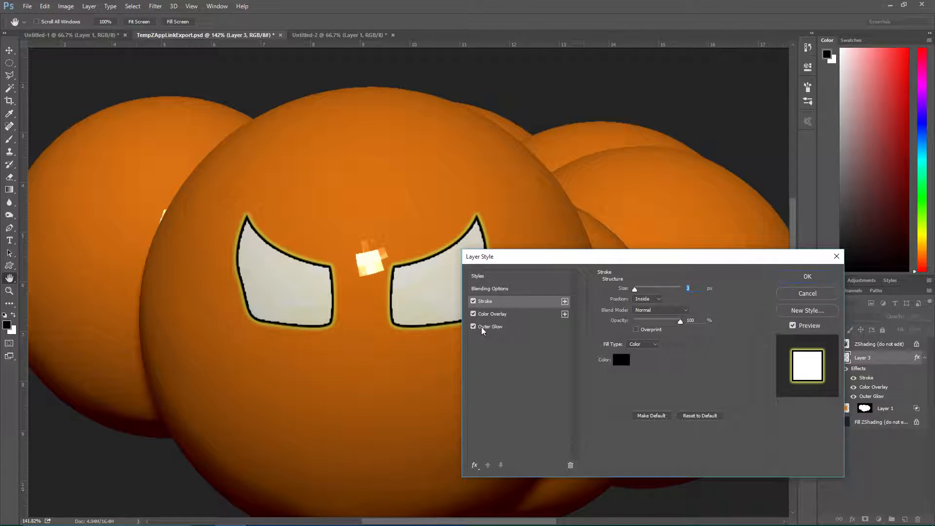
pyautogui.click(489, 328)
pyautogui.moveTo(643, 361); pyautogui.dragTo(633, 362)
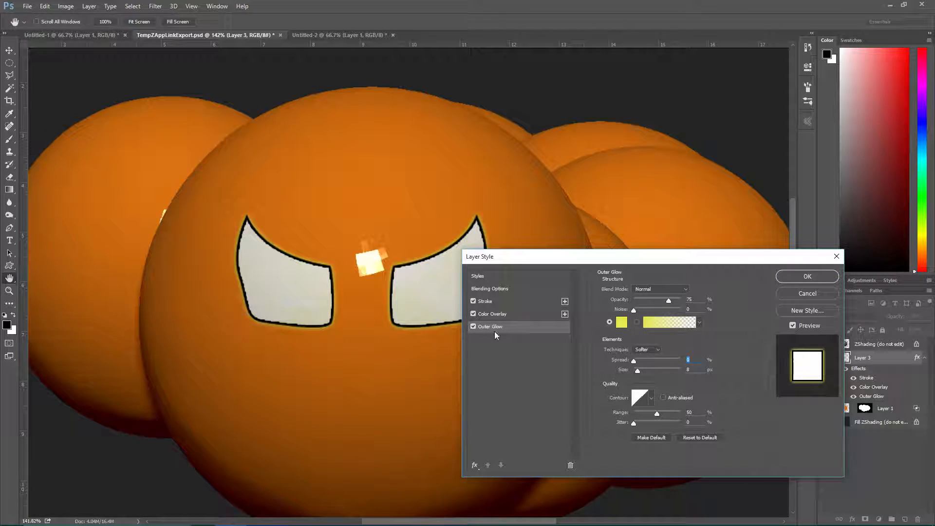
pyautogui.click(473, 326)
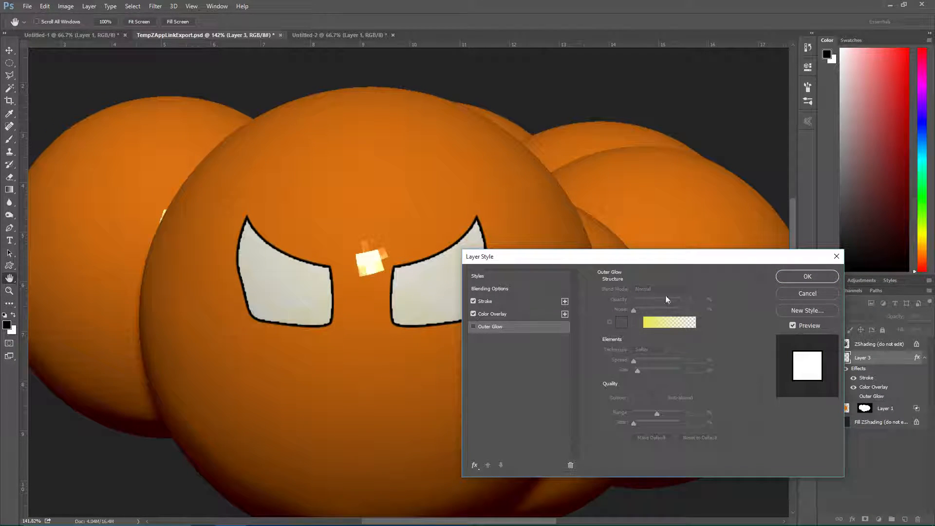
# Apply the eyes' layer style and add a new layer named Smile
pyautogui.click(808, 276)
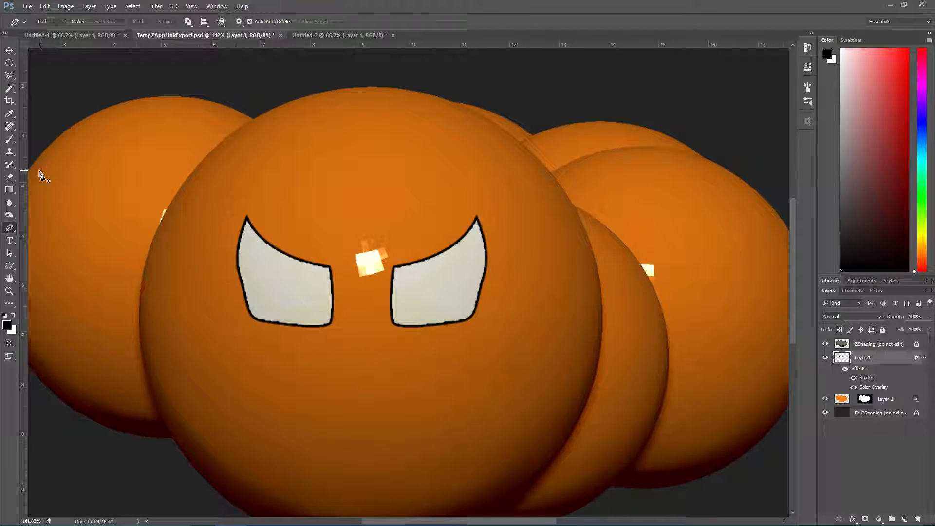
pyautogui.hotkey('ctrl', 'shift', 'n')
pyautogui.write('Smile')
pyautogui.press('Return')
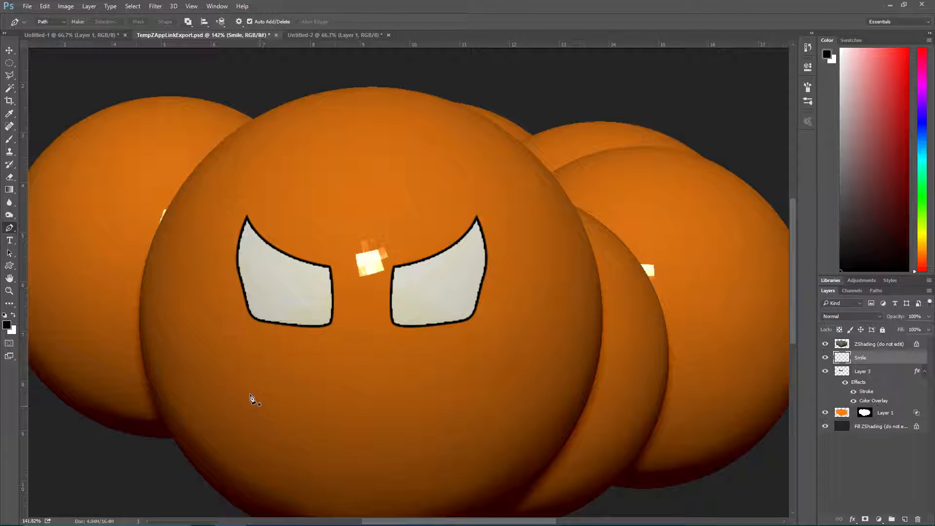
# Draw the mouth's lower edge below the eyes as one deep, upward-opening Pen tool curve spanning the width of both eyes
pyautogui.scroll(-2, 250, 397)
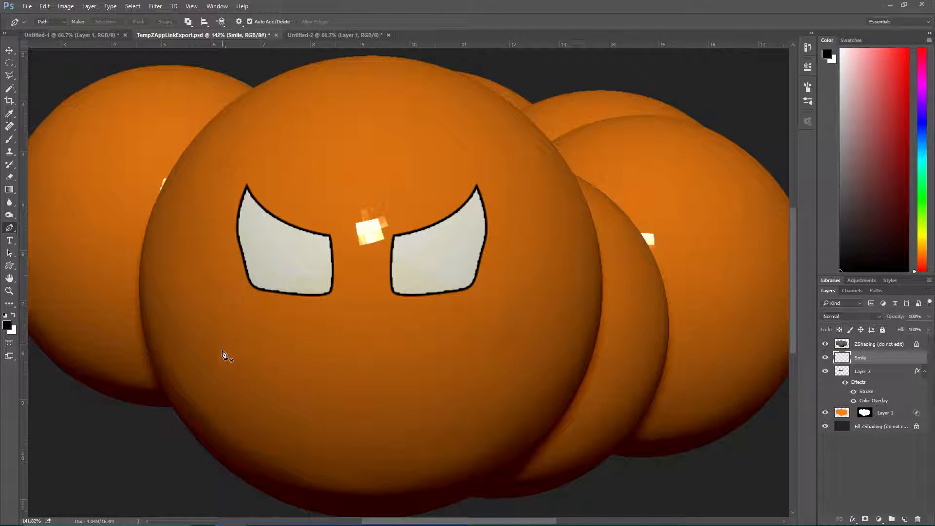
pyautogui.click(220, 337)
pyautogui.moveTo(514, 338); pyautogui.dragTo(686, 61)
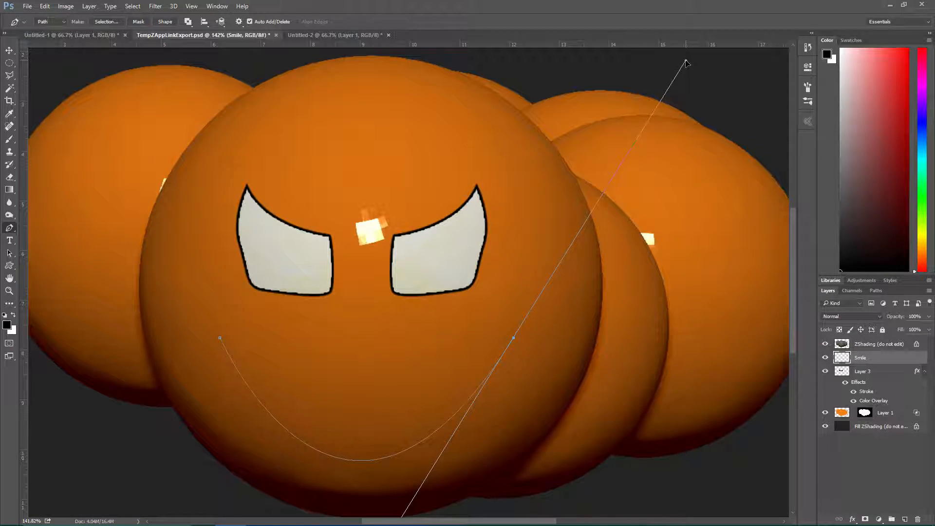
pyautogui.keyDown('alt'); pyautogui.click(514, 338); pyautogui.keyUp('alt')
pyautogui.moveTo(491, 343); pyautogui.dragTo(343, 439)
pyautogui.hotkey('ctrl', 'z')
pyautogui.hotkey('ctrl', 'alt', 'z')
pyautogui.hotkey('ctrl', 'alt', 'z')
pyautogui.hotkey('ctrl', 'alt', 'z')
pyautogui.hotkey('ctrl', 'alt', 'z')
pyautogui.hotkey('ctrl', 'alt', 'z')
pyautogui.hotkey('ctrl', 'alt', 'z')
# Close the mouth path at its starting corner with a shallower curve as the upper edge
pyautogui.click(220, 337)
pyautogui.moveTo(221, 338); pyautogui.dragTo(47, 256)
# Turn the mouth path into an anti-aliased selection with 0-pixel feather and fill it with black
pyautogui.rightClick(263, 359)
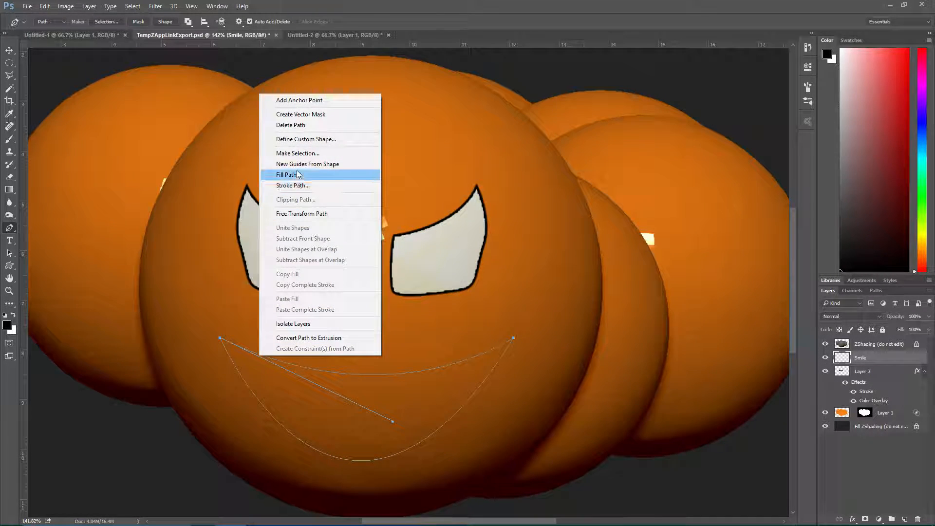
pyautogui.click(341, 153)
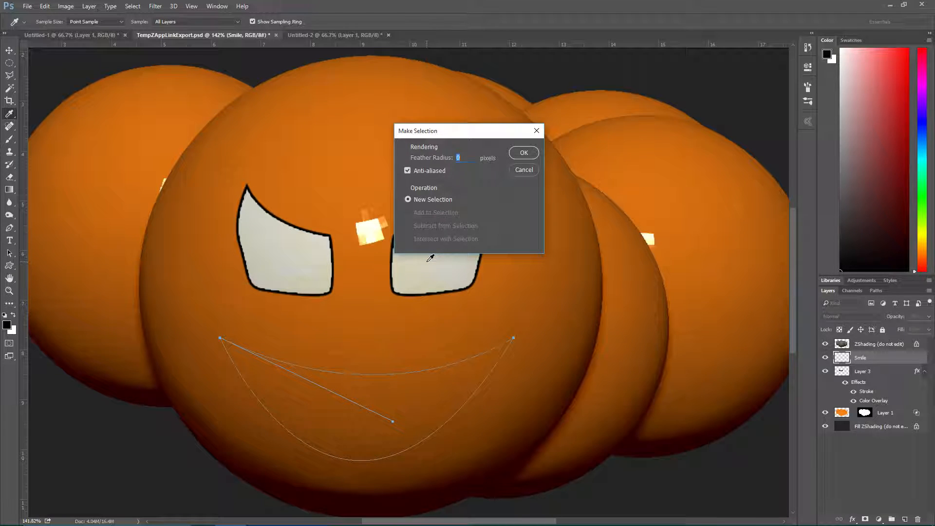
pyautogui.press('Return')
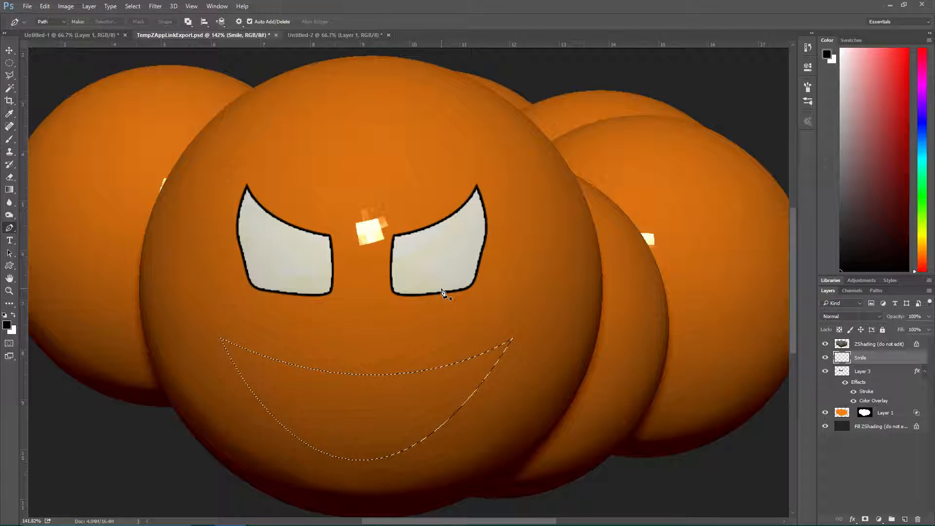
pyautogui.hotkey('alt', 'BackSpace')
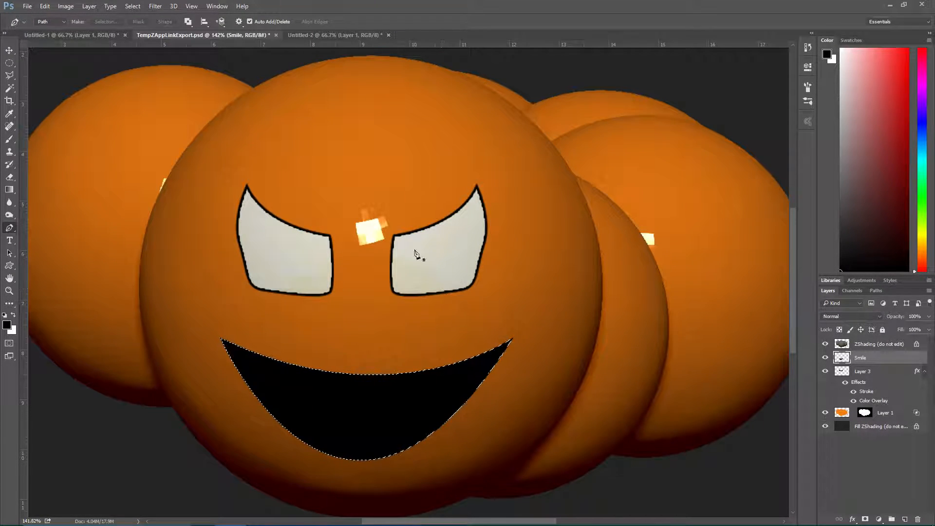
# Add a new layer above Smile with the default name and clip it to the Smile layer
pyautogui.hotkey('ctrl', 'shift', 'n')
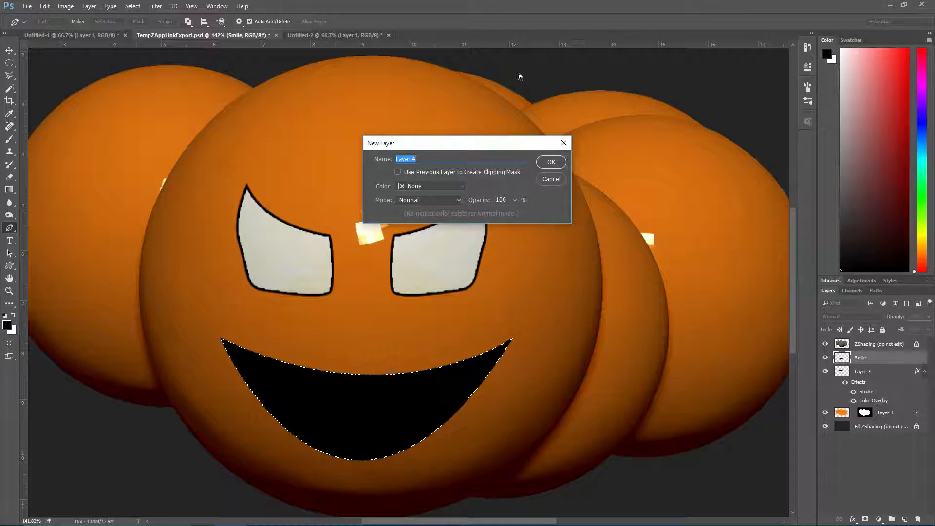
pyautogui.press('Return')
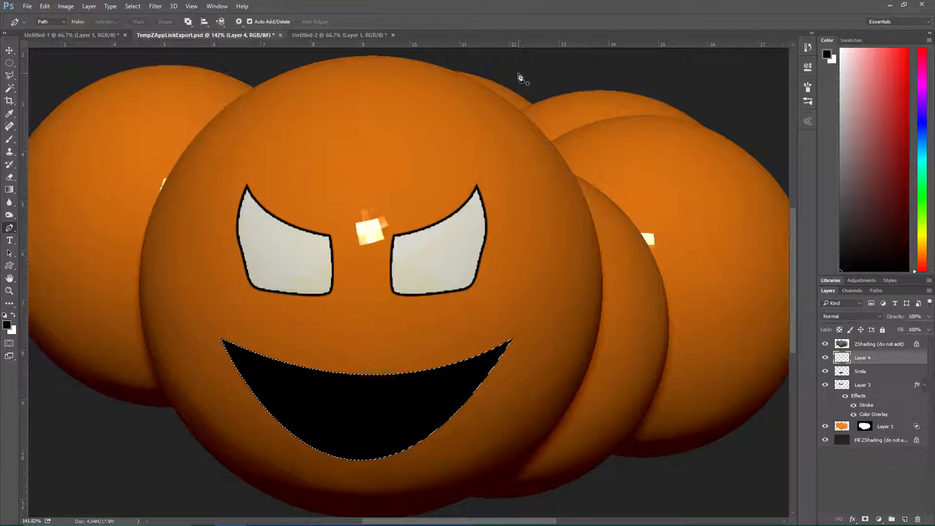
pyautogui.keyDown('alt'); pyautogui.click(858, 364); pyautogui.keyUp('alt')
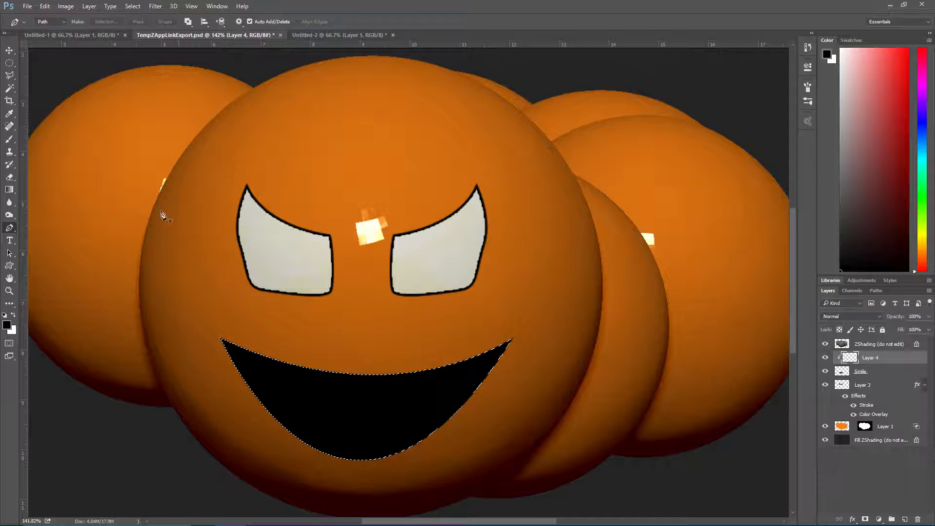
# Load the Blue_Sky preset for the Gradient tool and place a white color stop near the middle of the gradient
pyautogui.click(9, 189)
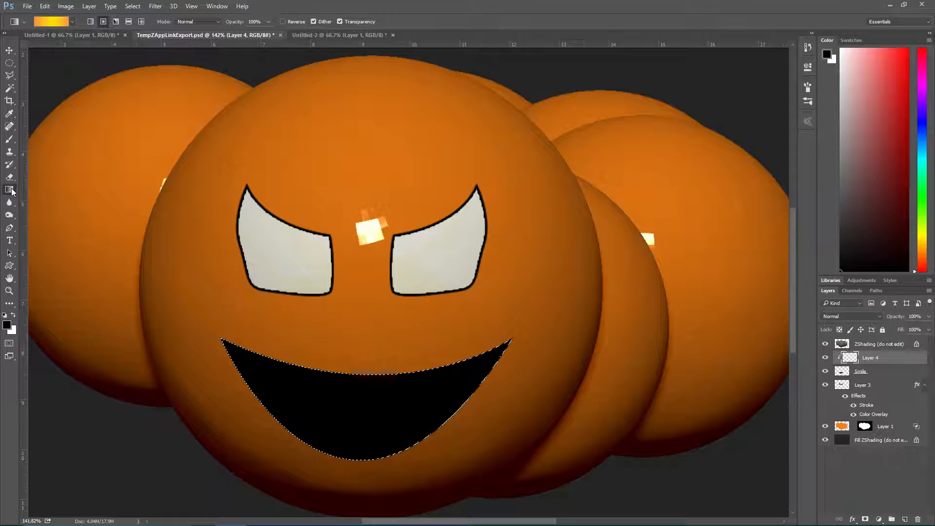
pyautogui.click(48, 22)
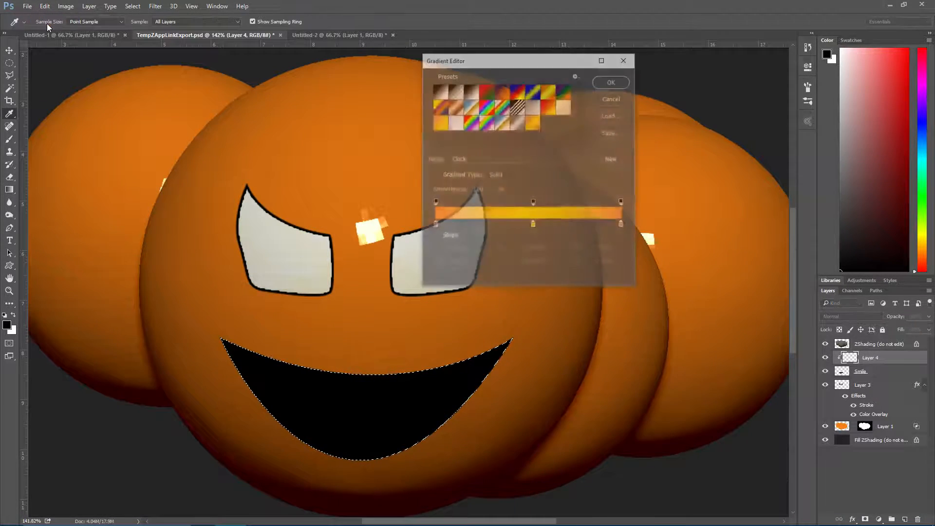
pyautogui.click(455, 122)
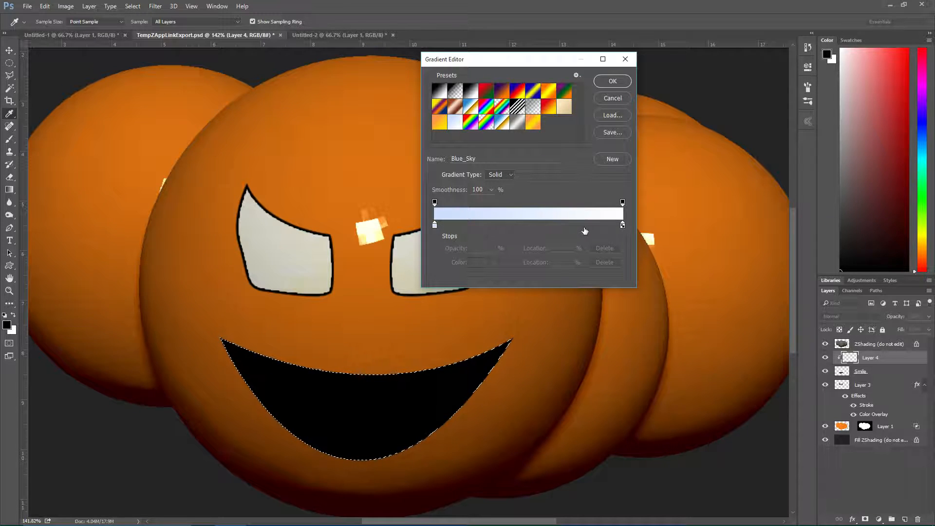
pyautogui.moveTo(623, 226); pyautogui.dragTo(435, 214)
pyautogui.click(475, 266)
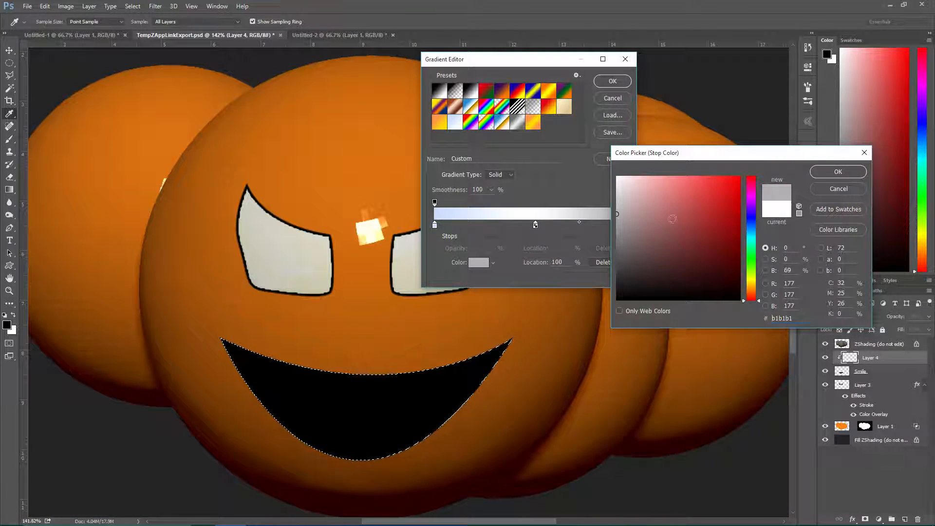
pyautogui.click(752, 239)
pyautogui.moveTo(752, 238); pyautogui.dragTo(754, 231)
pyautogui.moveTo(618, 194); pyautogui.dragTo(641, 176)
pyautogui.click(835, 191)
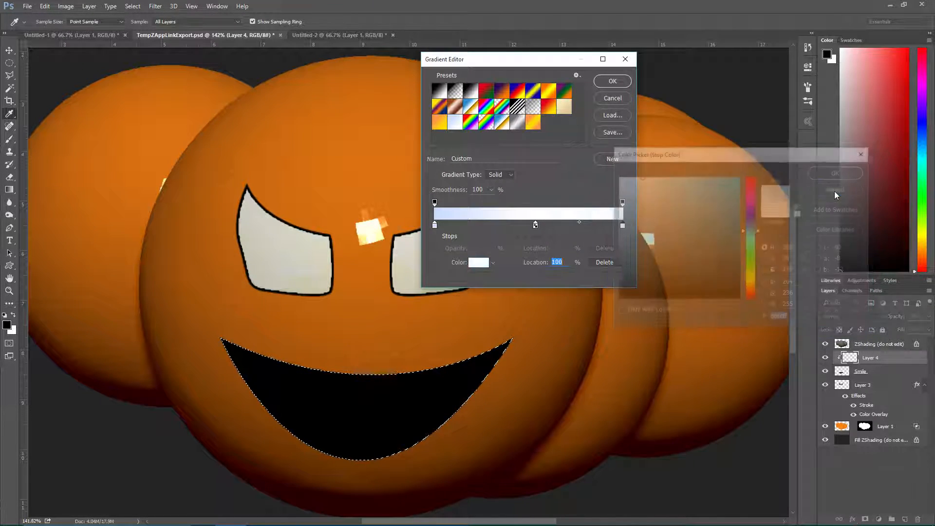
# Replace the gradient's white end stop with a copy of the pale blue stop and fill the mouth selection with the gradient
pyautogui.moveTo(624, 225); pyautogui.dragTo(632, 275)
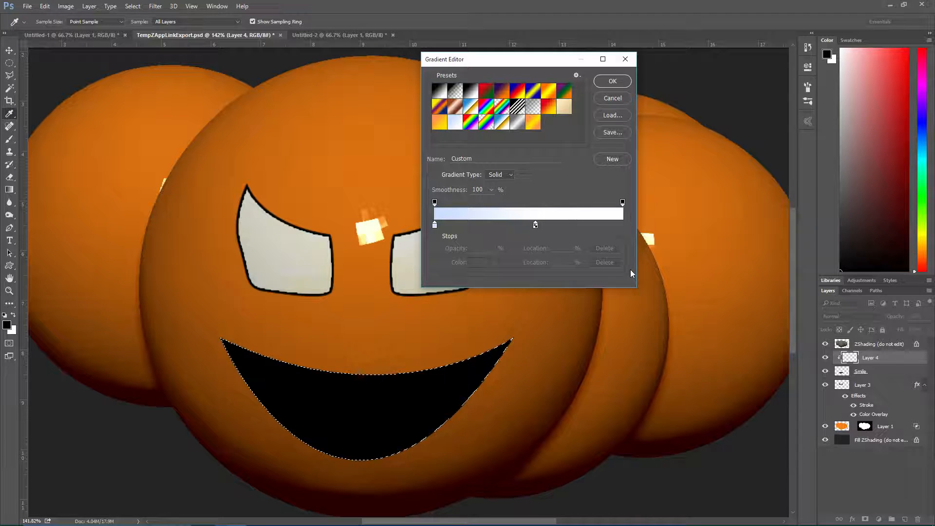
pyautogui.keyDown('alt'); pyautogui.moveTo(435, 226); pyautogui.dragTo(628, 226); pyautogui.keyUp('alt')
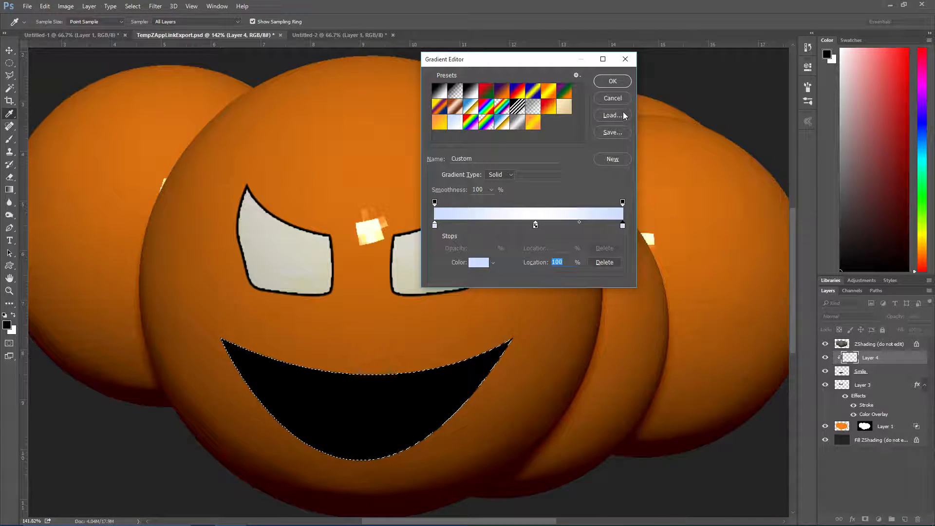
pyautogui.click(613, 81)
pyautogui.moveTo(227, 351); pyautogui.dragTo(309, 363)
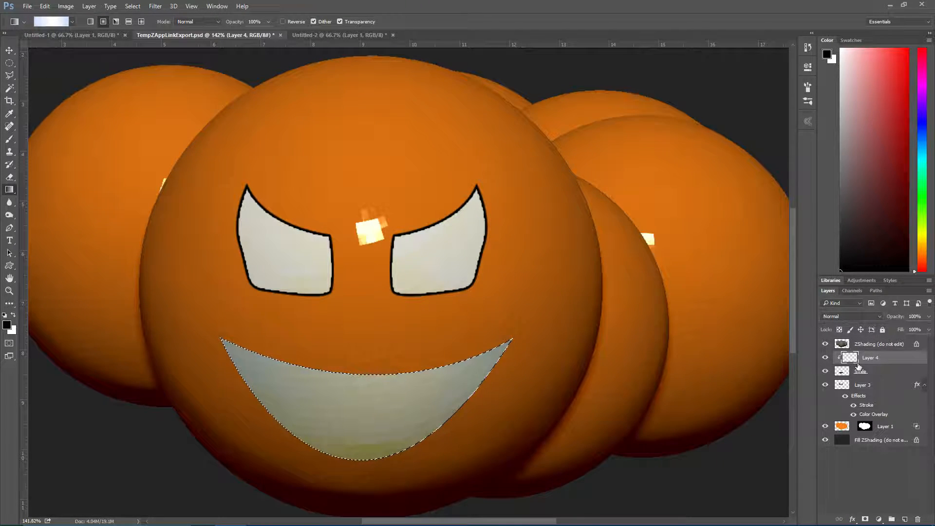
# Check the face without the ZShading layer and refill the mouth selection with the pale blue gradient in linear form
pyautogui.click(826, 345)
pyautogui.click(826, 344)
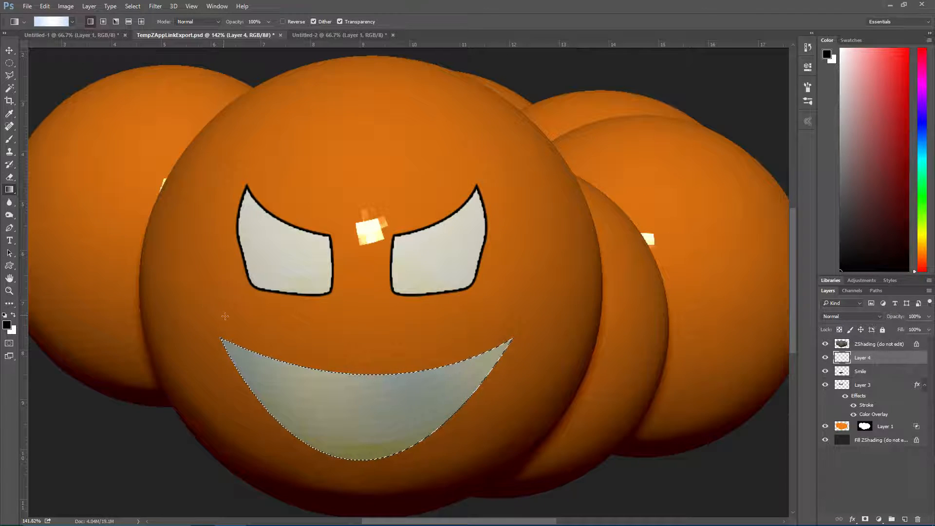
pyautogui.moveTo(222, 339); pyautogui.dragTo(494, 363)
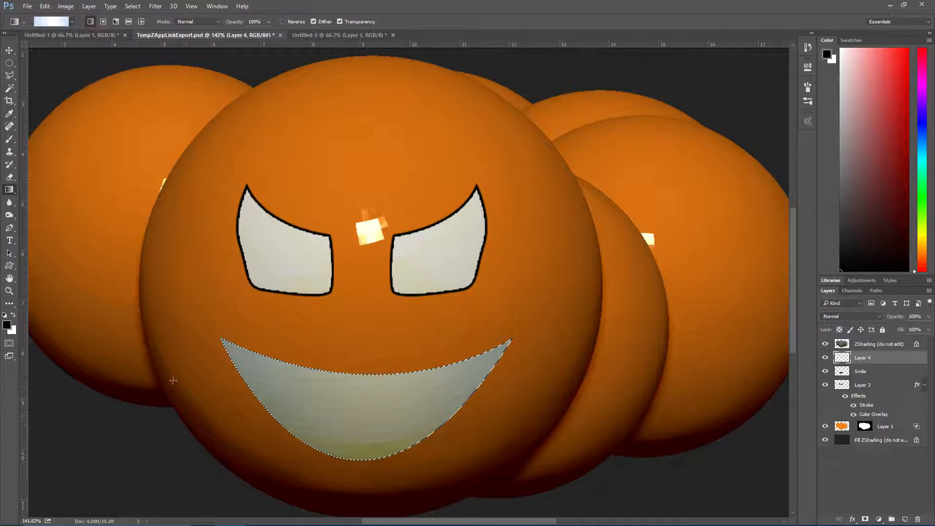
# Load the blue-red-yellow gradient preset and fill the mouth selection on Layer 4 with it linearly from one mouth corner to the other
pyautogui.click(51, 22)
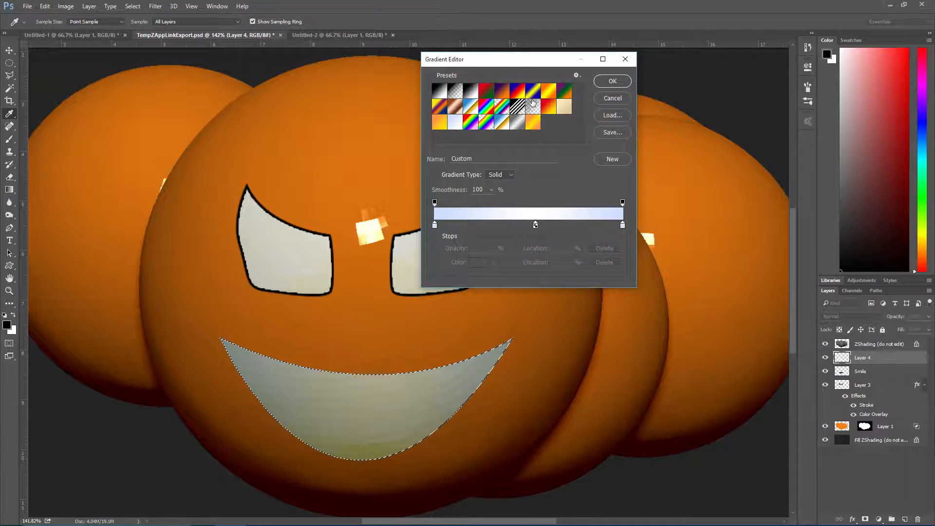
pyautogui.click(519, 91)
pyautogui.click(605, 81)
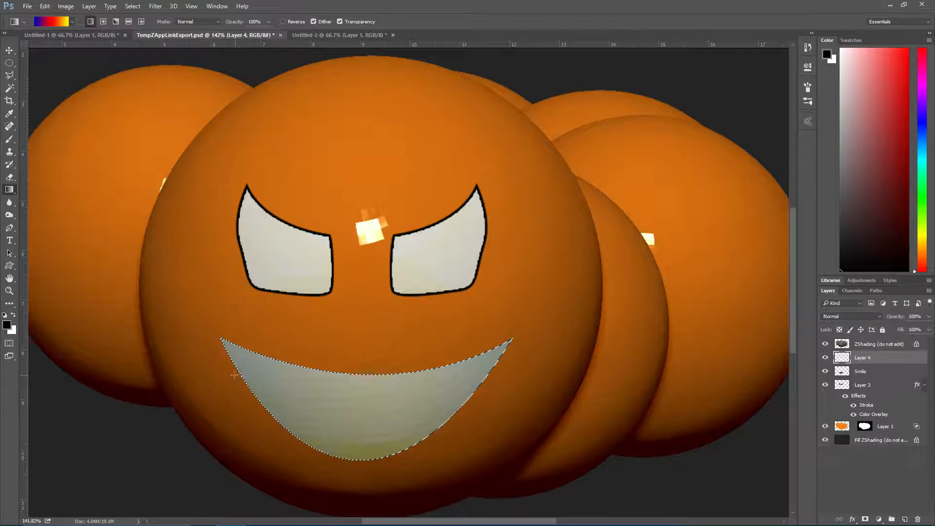
pyautogui.moveTo(435, 397); pyautogui.dragTo(495, 377)
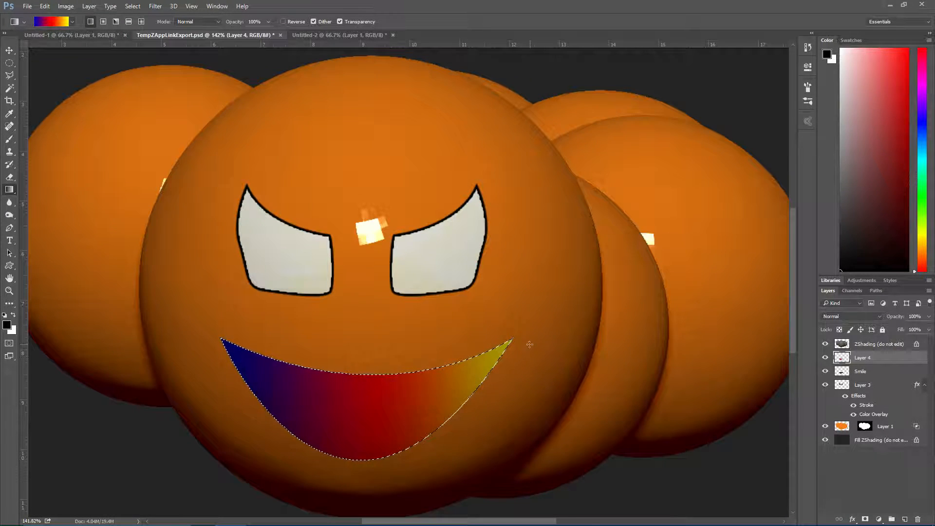
# Add two Stroke effects to Layer 4 and set the second one to 6 px, positioned inside
pyautogui.doubleClick(879, 360)
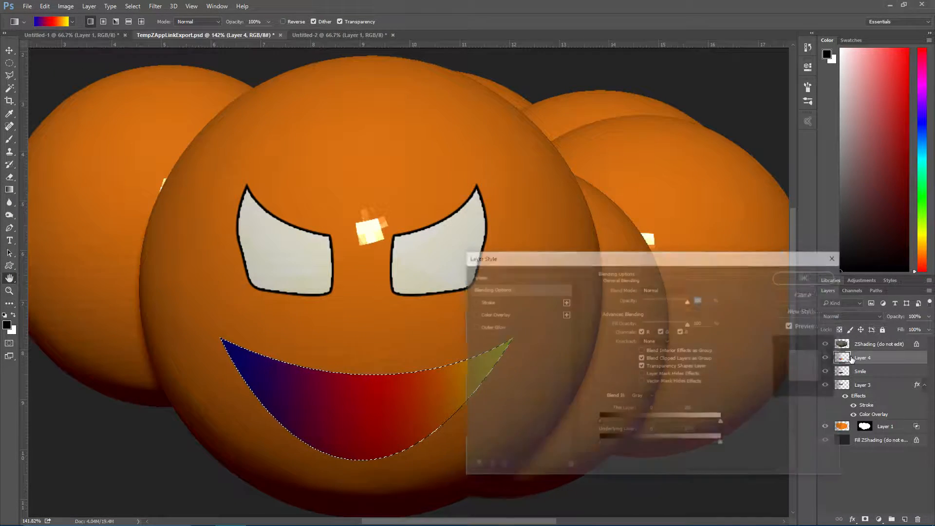
pyautogui.click(473, 301)
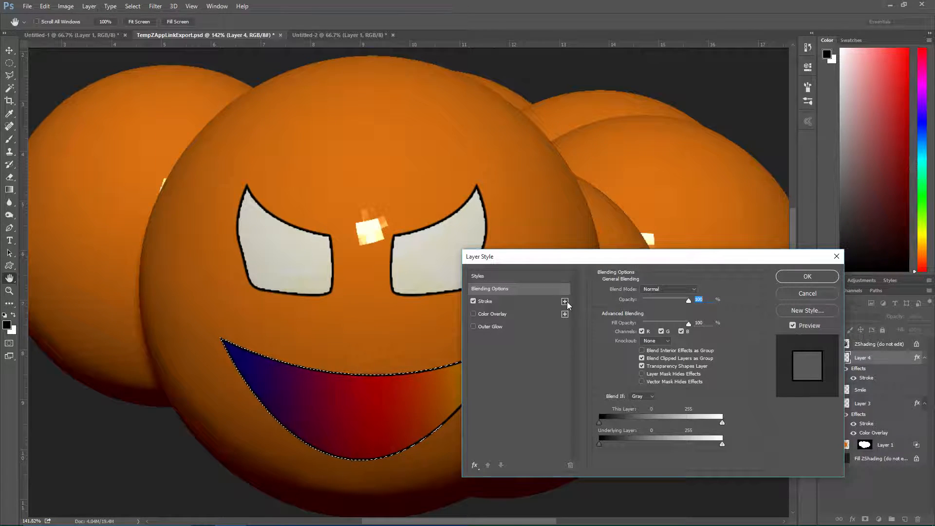
pyautogui.click(565, 302)
pyautogui.click(494, 315)
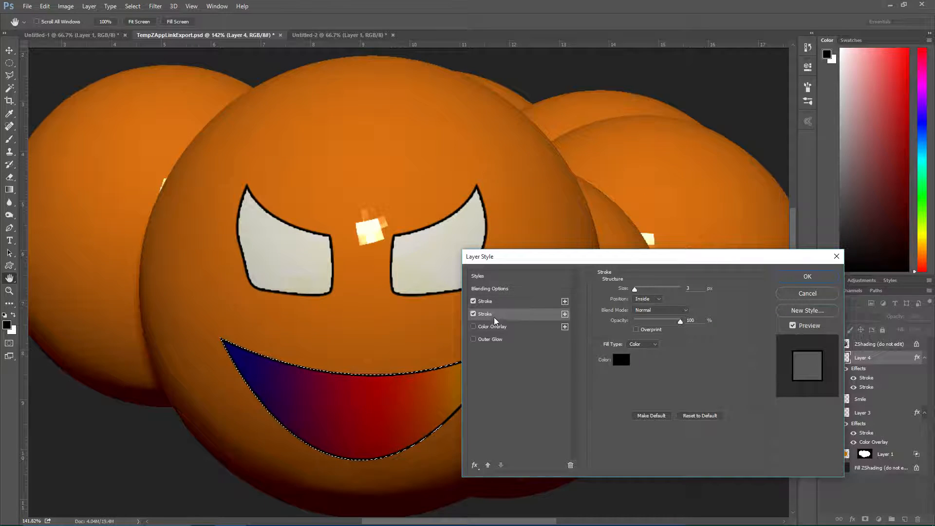
pyautogui.moveTo(635, 289); pyautogui.dragTo(637, 288)
# Color Layer 4's 6 px stroke bright green (#6cf91f) and apply the layer style
pyautogui.click(620, 361)
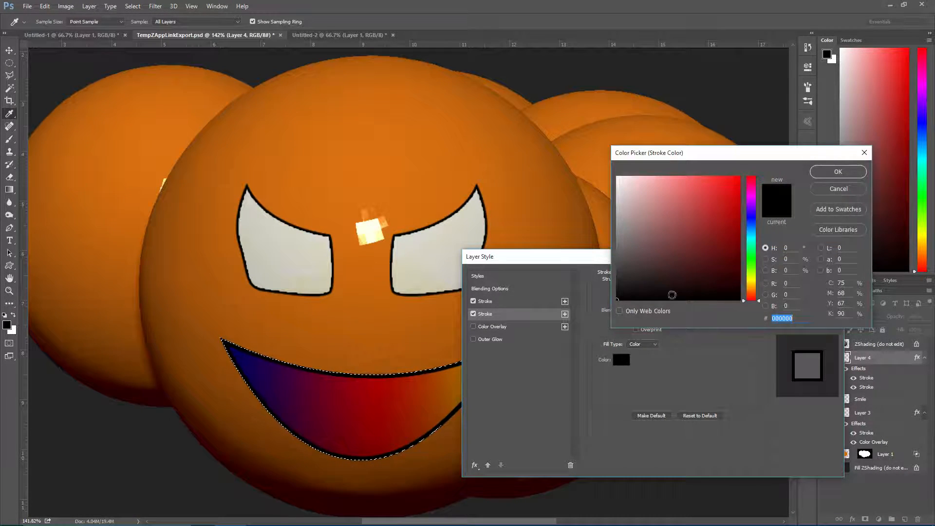
pyautogui.click(751, 219)
pyautogui.click(752, 198)
pyautogui.click(725, 179)
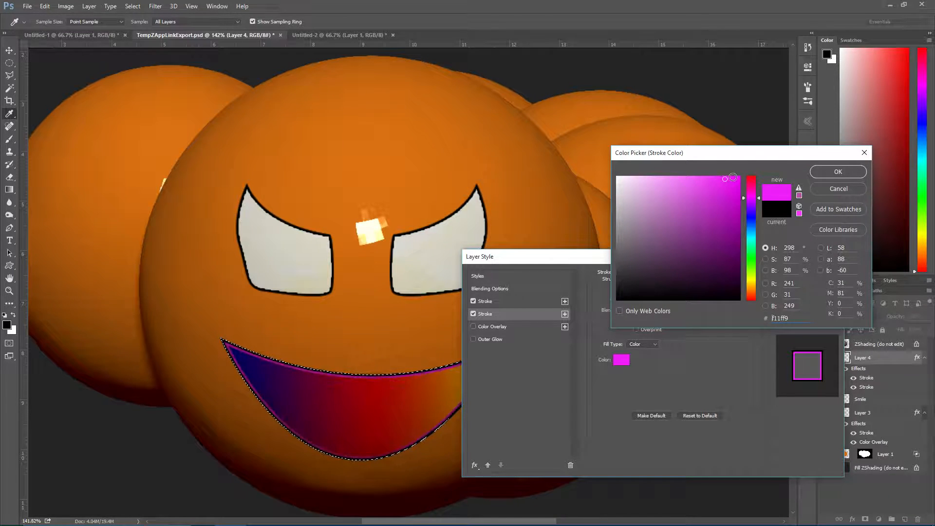
pyautogui.click(751, 267)
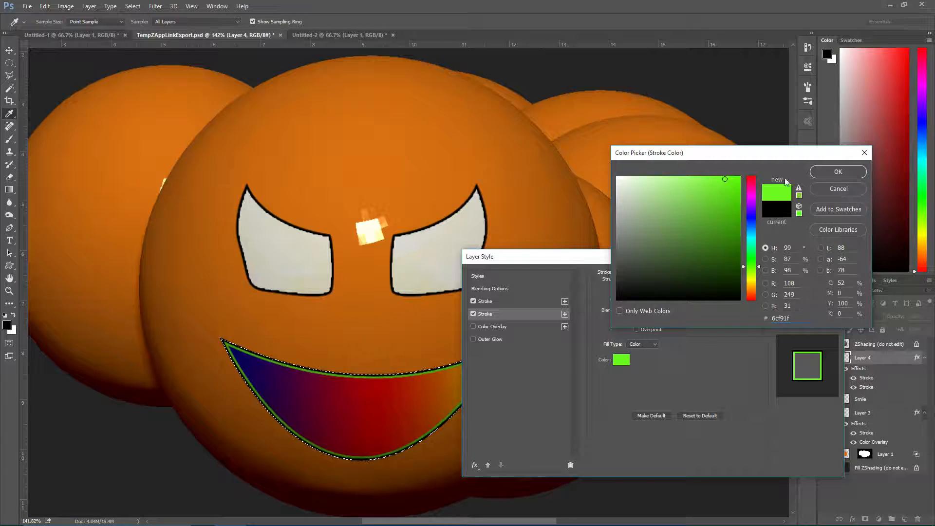
pyautogui.click(831, 171)
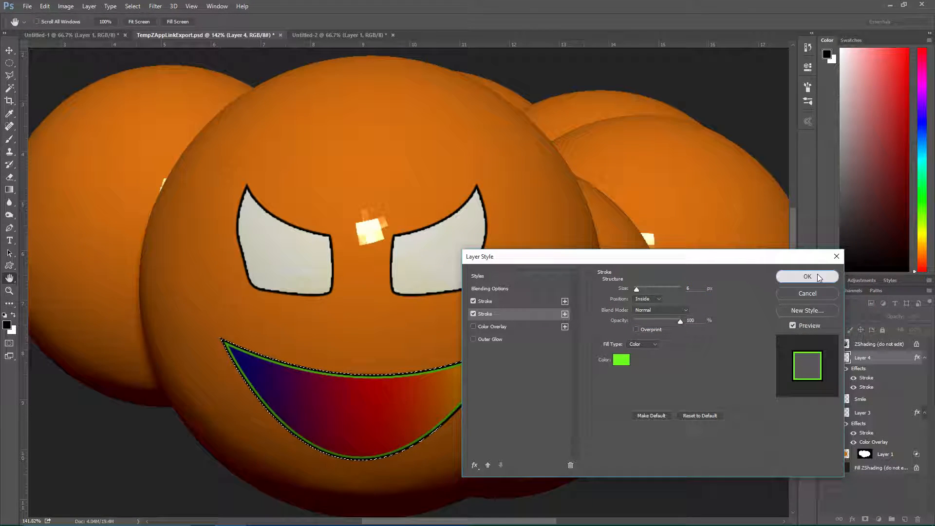
pyautogui.click(817, 273)
# Merge Layer 4 and the Smile layer into one layer and clear the selection
pyautogui.press('g')
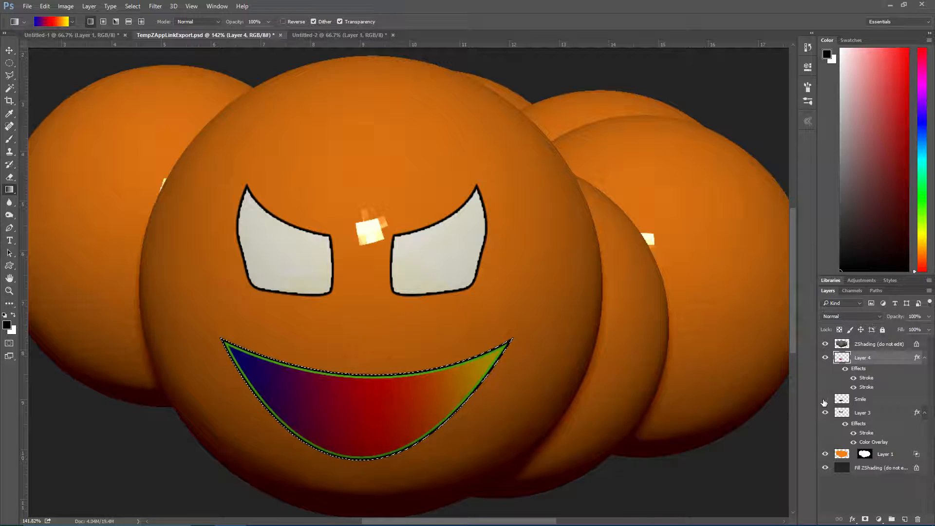
pyautogui.click(826, 414)
pyautogui.click(826, 412)
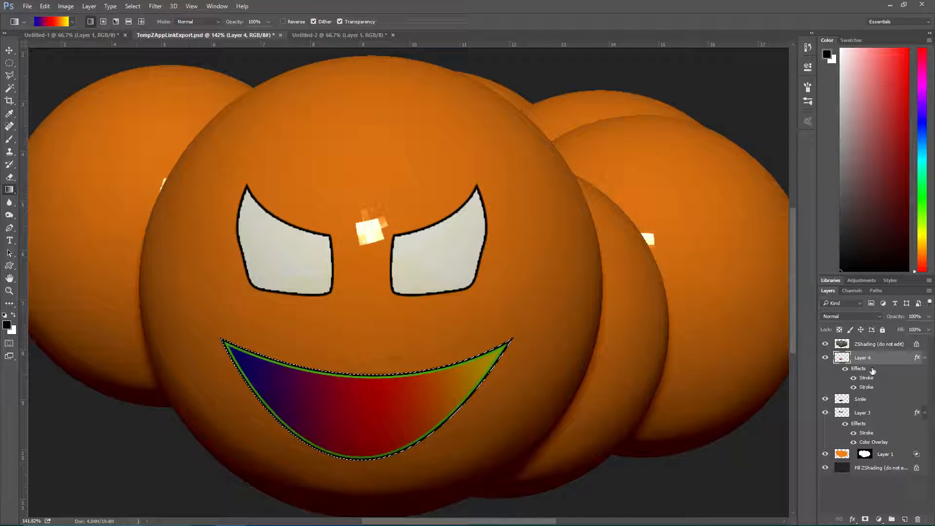
pyautogui.keyDown('ctrl'); pyautogui.click(867, 400); pyautogui.keyUp('ctrl')
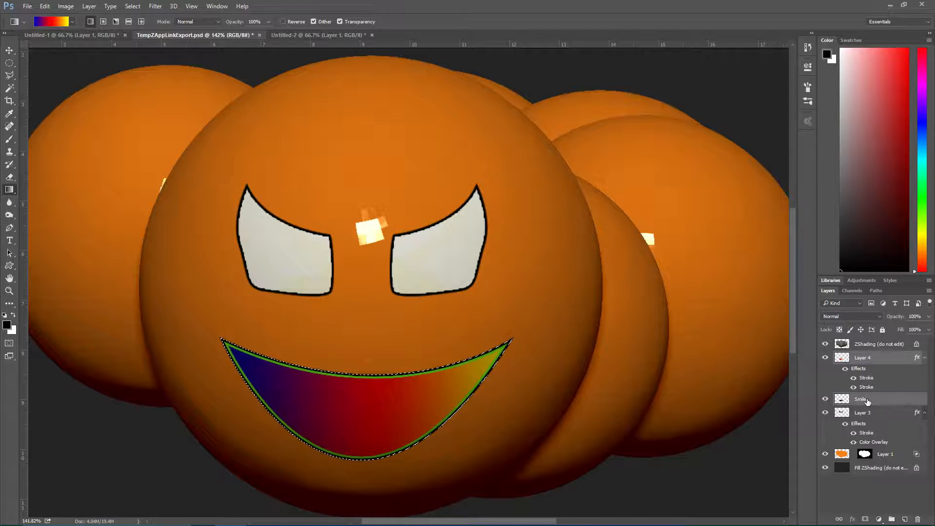
pyautogui.hotkey('ctrl', 'e')
pyautogui.click(826, 358)
pyautogui.click(826, 359)
pyautogui.hotkey('ctrl', 'd')
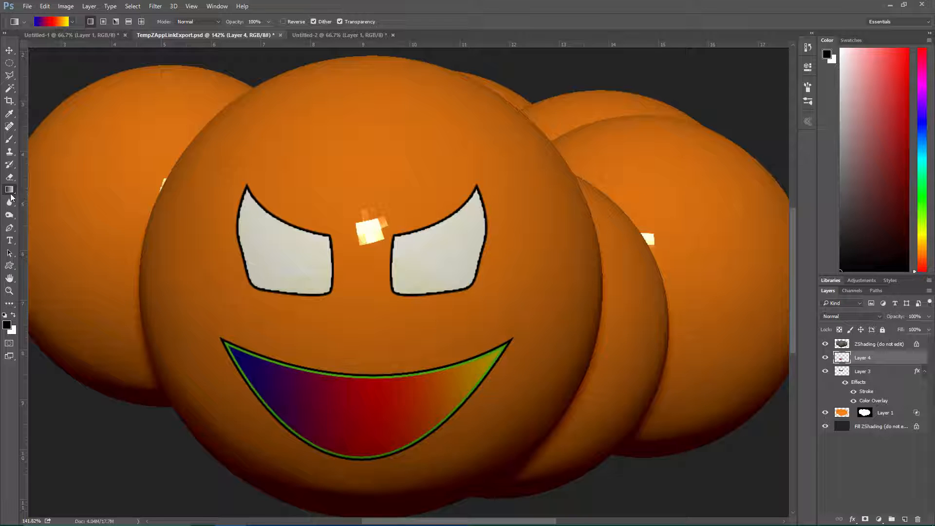
# Select the area outside the eye shapes, set the foreground to green (#1faa1c) and paint speckles around the eyes' outer and lower edges
pyautogui.keyDown('ctrl'); pyautogui.click(841, 372); pyautogui.keyUp('ctrl')
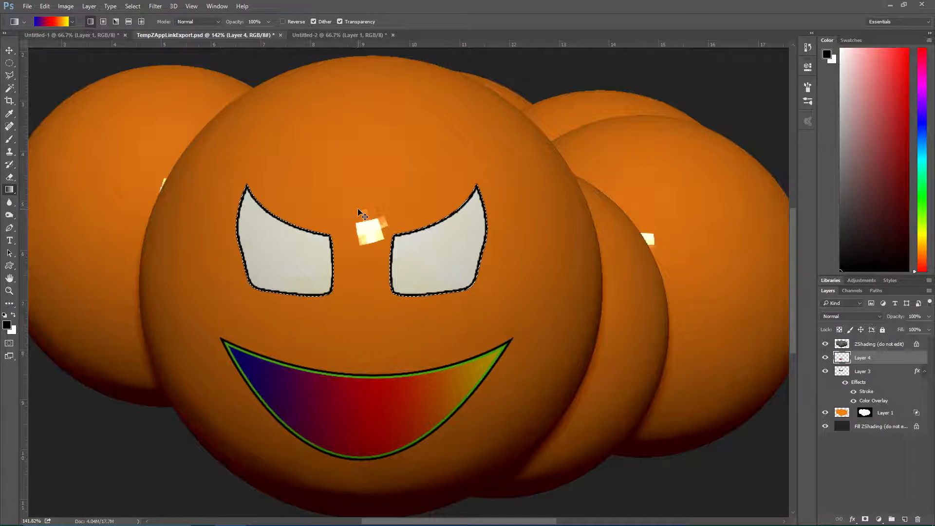
pyautogui.click(9, 139)
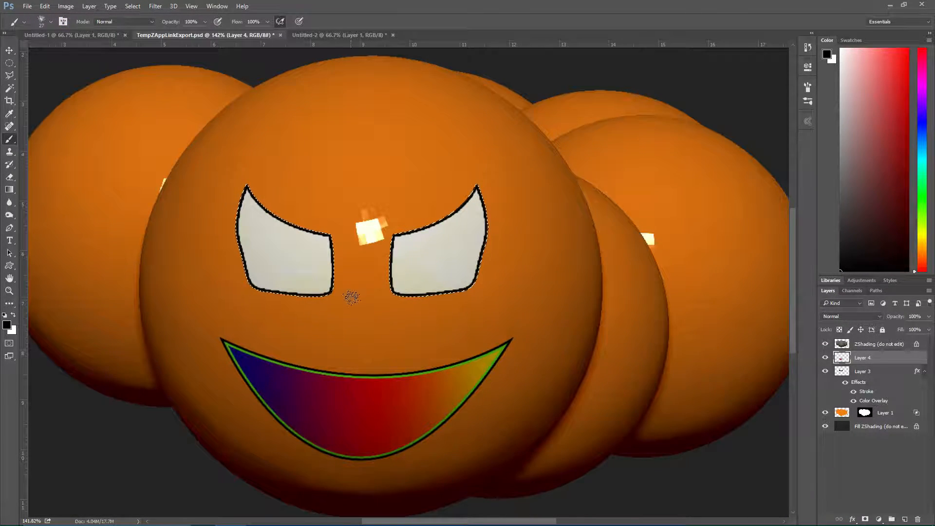
pyautogui.click(7, 325)
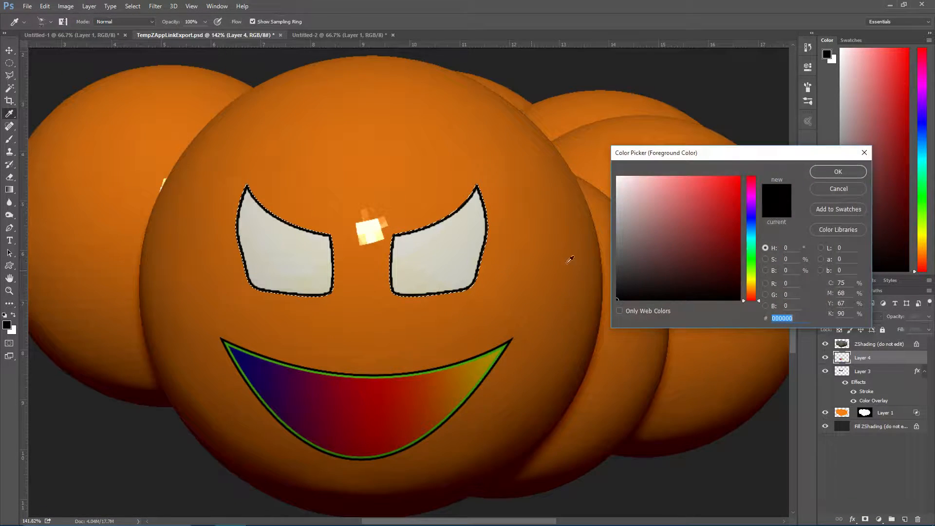
pyautogui.click(752, 260)
pyautogui.moveTo(710, 222); pyautogui.dragTo(720, 217)
pyautogui.click(838, 172)
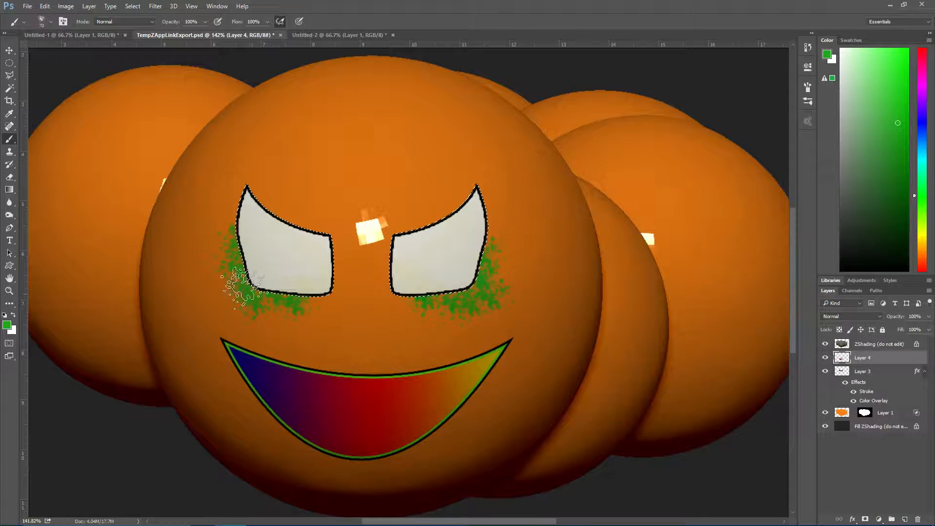
# Set the foreground to a darker green, paint shading close to the eyes' outer and lower edges, and clear the selection
pyautogui.click(7, 325)
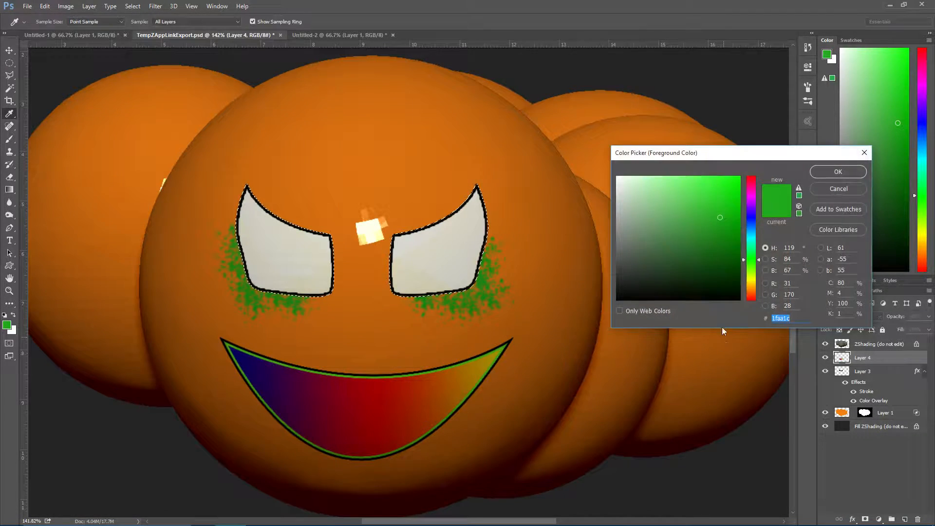
pyautogui.click(700, 244)
pyautogui.click(823, 171)
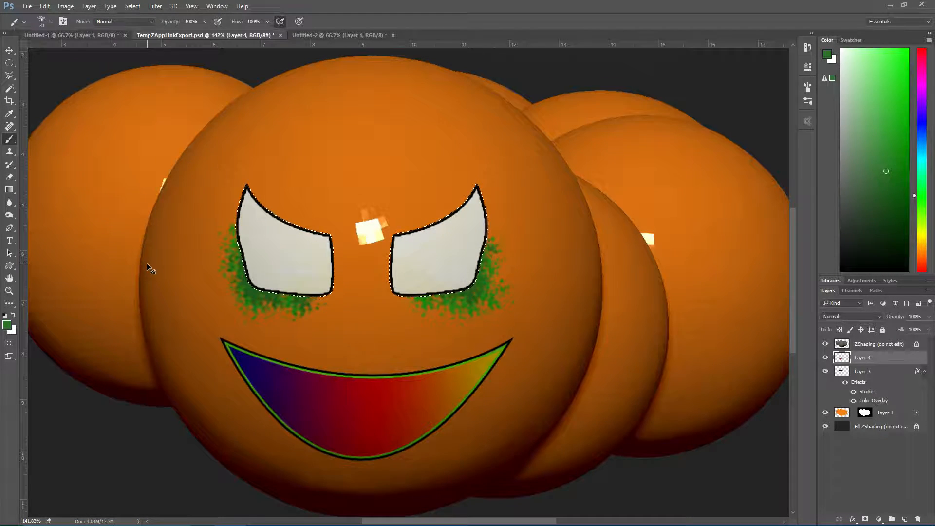
pyautogui.hotkey('ctrl', 'd')
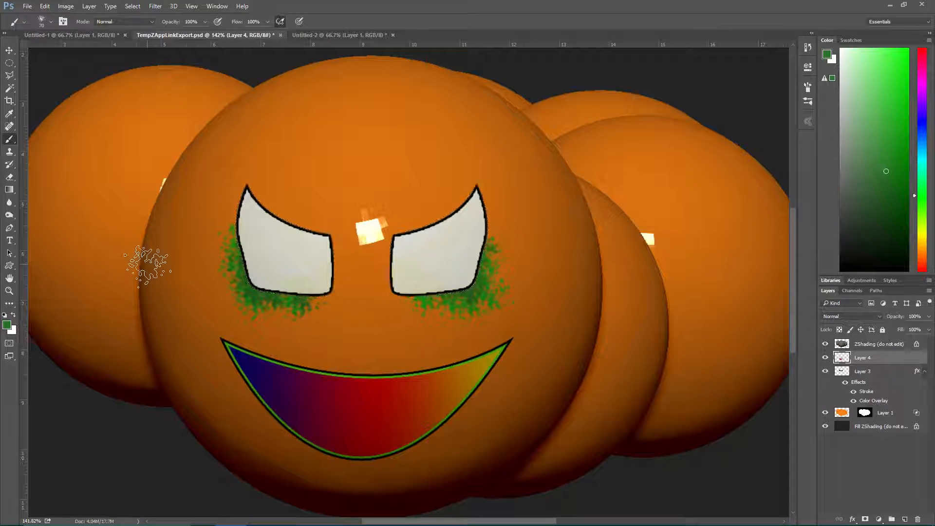
# Draw an elliptical selection inside each eye, fill both with the default black as pupils, and clear the selection
pyautogui.click(11, 63)
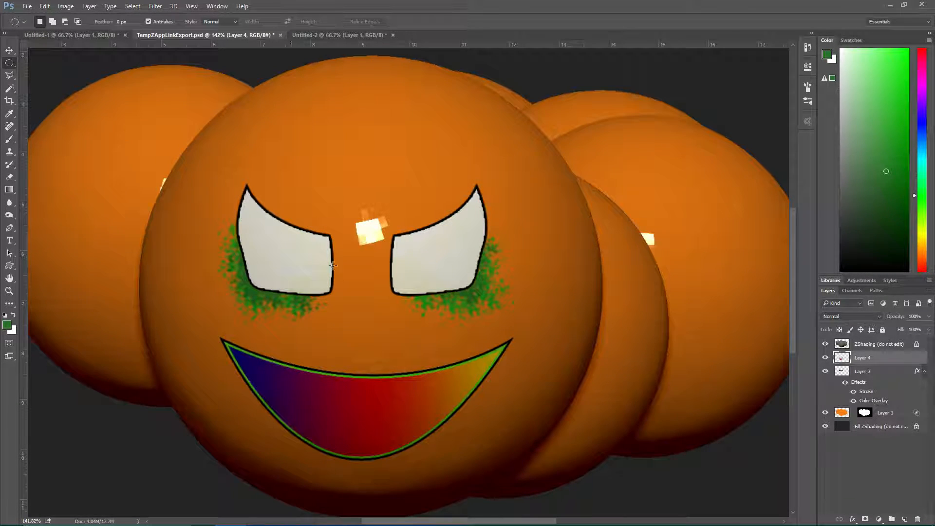
pyautogui.keyDown('shift'); pyautogui.moveTo(272, 236); pyautogui.dragTo(317, 283); pyautogui.keyUp('shift')
pyautogui.keyDown('shift'); pyautogui.moveTo(403, 245); pyautogui.dragTo(465, 273); pyautogui.keyUp('shift')
pyautogui.press('d')
pyautogui.hotkey('alt', 'BackSpace')
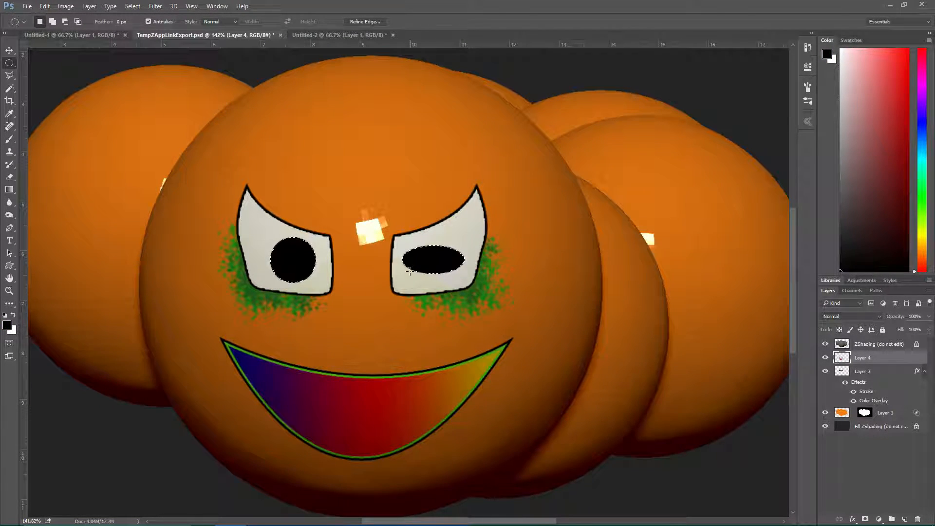
pyautogui.hotkey('ctrl', 'd')
pyautogui.keyDown('ctrl'); pyautogui.click(842, 360); pyautogui.keyUp('ctrl')
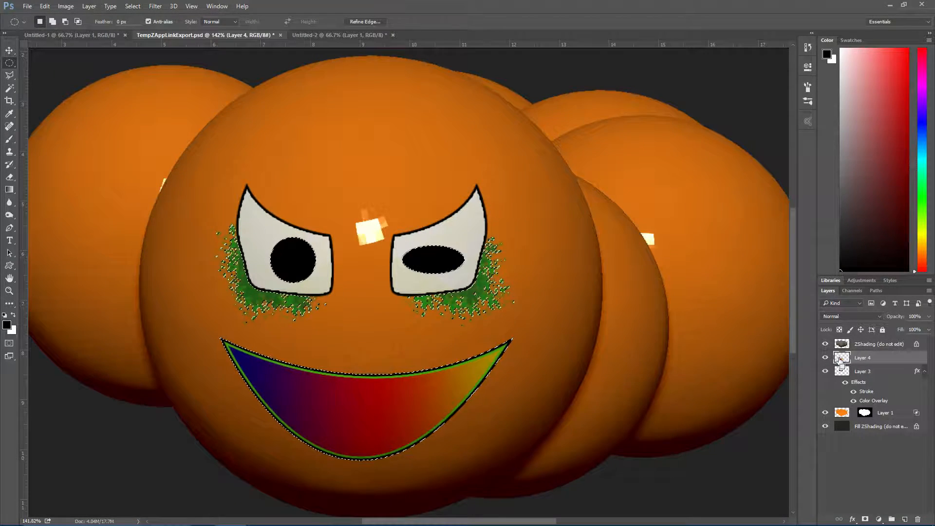
pyautogui.hotkey('ctrl', 'd')
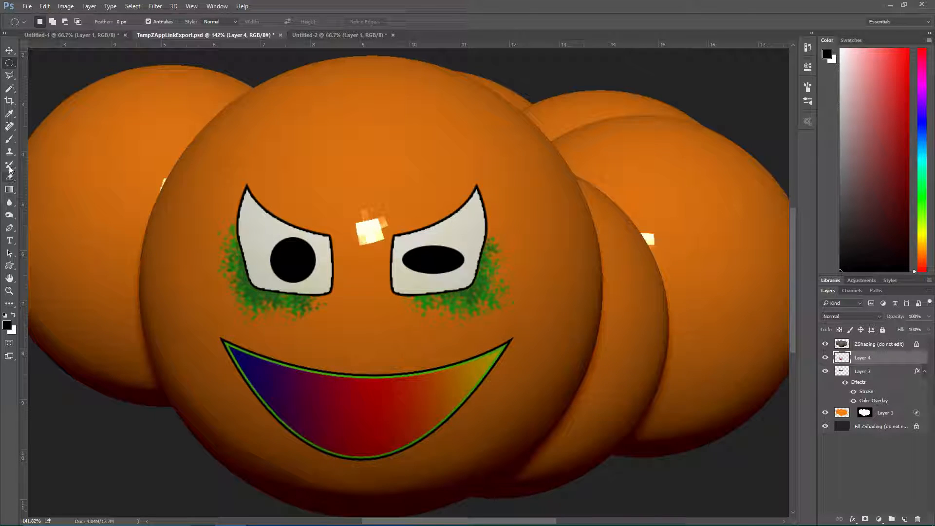
# Sample the forehead's orange for the Brush tool, darken it to brown, and undo a trial stroke on the forehead
pyautogui.click(9, 140)
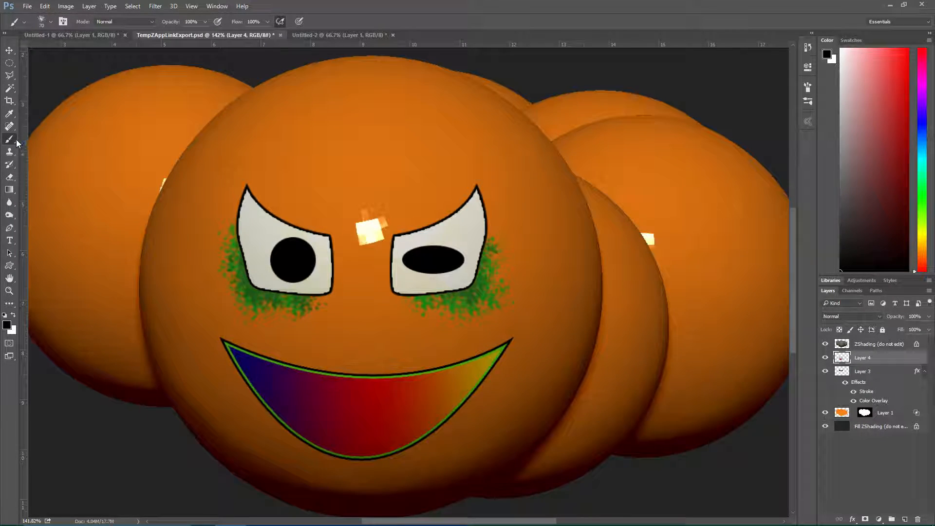
pyautogui.keyDown('alt'); pyautogui.click(402, 156); pyautogui.keyUp('alt')
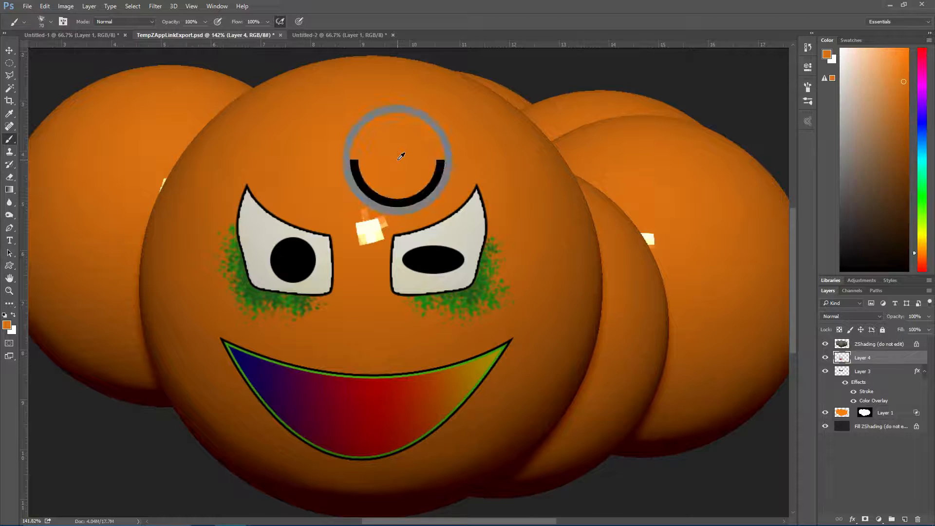
pyautogui.click(7, 325)
pyautogui.moveTo(739, 223)
pyautogui.mouseDown()
pyautogui.moveTo(724, 236)
pyautogui.moveTo(736, 232)
pyautogui.mouseUp()
pyautogui.click(838, 172)
pyautogui.press('b')
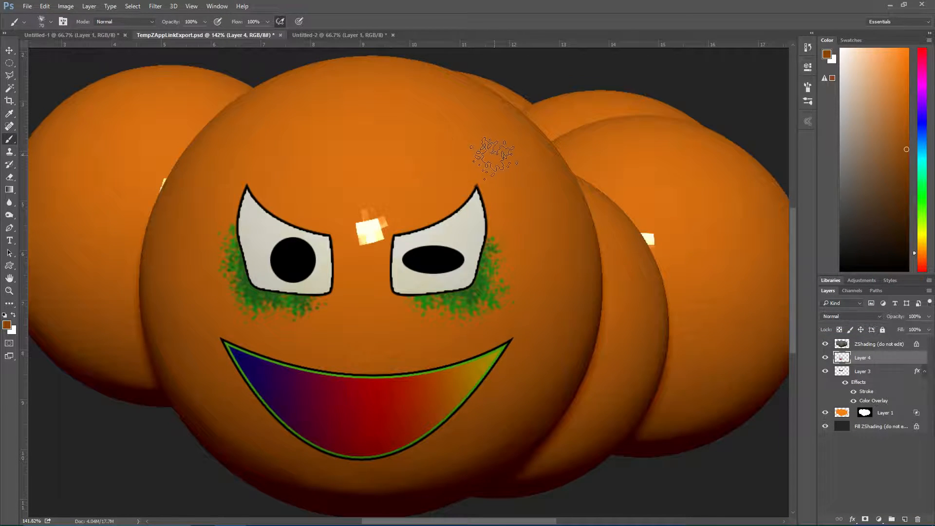
pyautogui.moveTo(443, 163); pyautogui.dragTo(448, 153)
pyautogui.hotkey('ctrl', 'z')
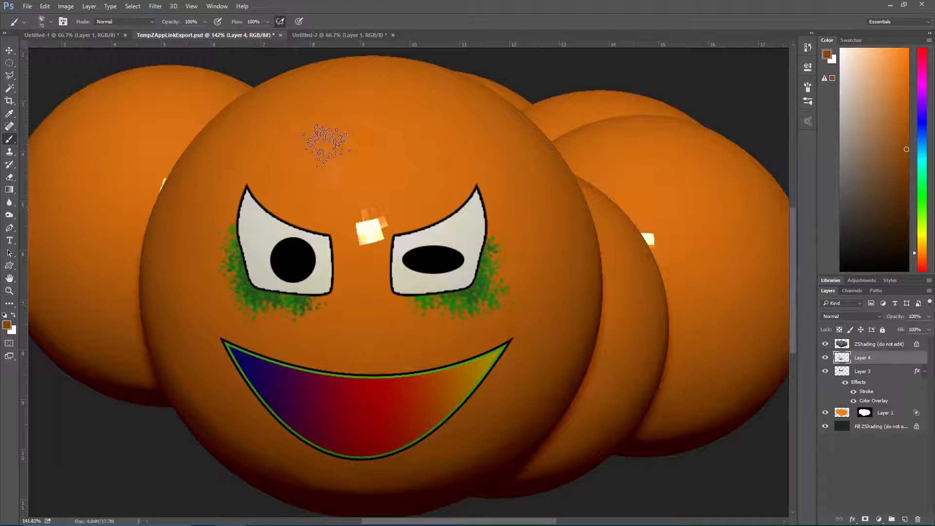
# Add a new layer with the default name above Layer 4 and load Layer 1's body outline as a selection
pyautogui.hotkey('ctrl', 'shift', 'n')
pyautogui.press('Return')
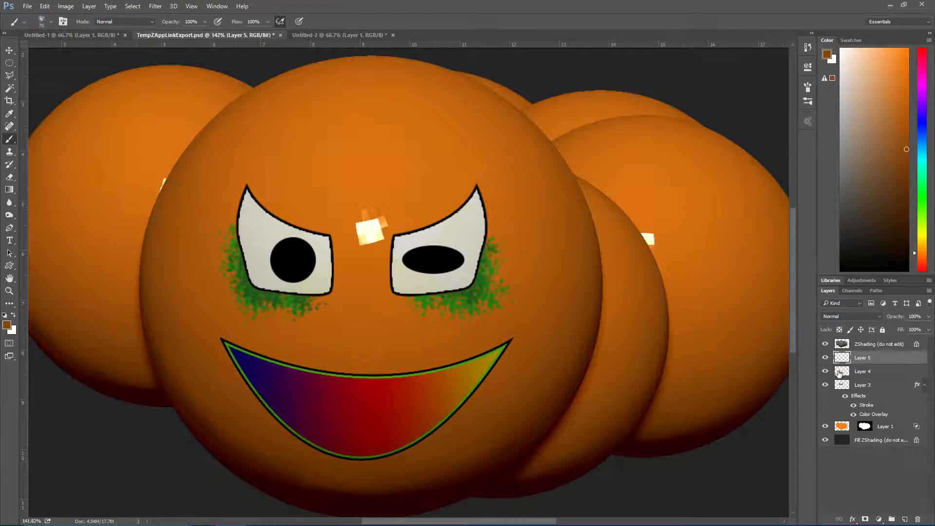
pyautogui.keyDown('ctrl'); pyautogui.click(842, 427); pyautogui.keyUp('ctrl')
pyautogui.moveTo(437, 152)
pyautogui.mouseDown()
pyautogui.moveTo(319, 92)
pyautogui.moveTo(356, 156)
pyautogui.mouseUp()
pyautogui.hotkey('ctrl', 'z')
# Enable Shape Dynamics and Scattering on the brush with 421% scatter and 100% count jitter, and paint brown mottling over the upper body
pyautogui.click(217, 5)
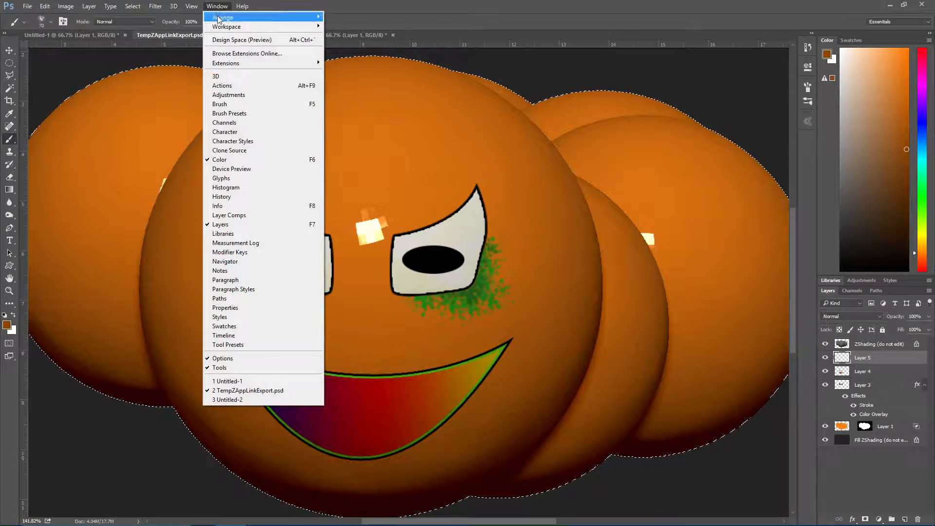
pyautogui.click(226, 104)
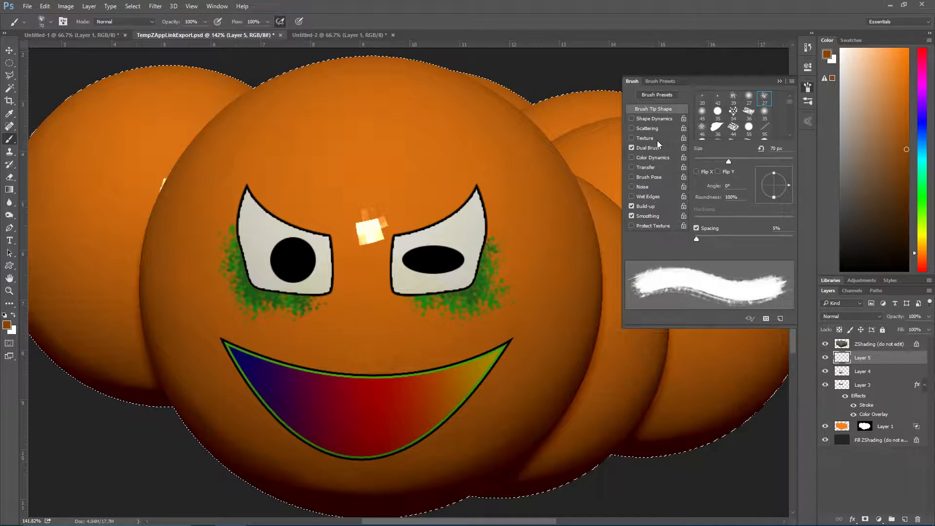
pyautogui.click(632, 119)
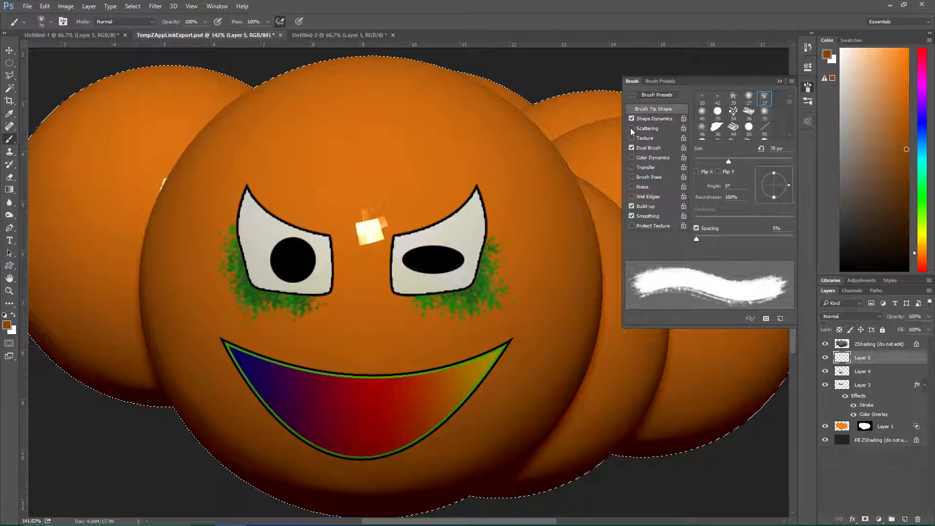
pyautogui.click(630, 128)
pyautogui.moveTo(695, 104); pyautogui.dragTo(736, 102)
pyautogui.moveTo(708, 134)
pyautogui.mouseDown()
pyautogui.moveTo(724, 134)
pyautogui.moveTo(689, 140)
pyautogui.moveTo(720, 155)
pyautogui.moveTo(845, 179)
pyautogui.mouseUp()
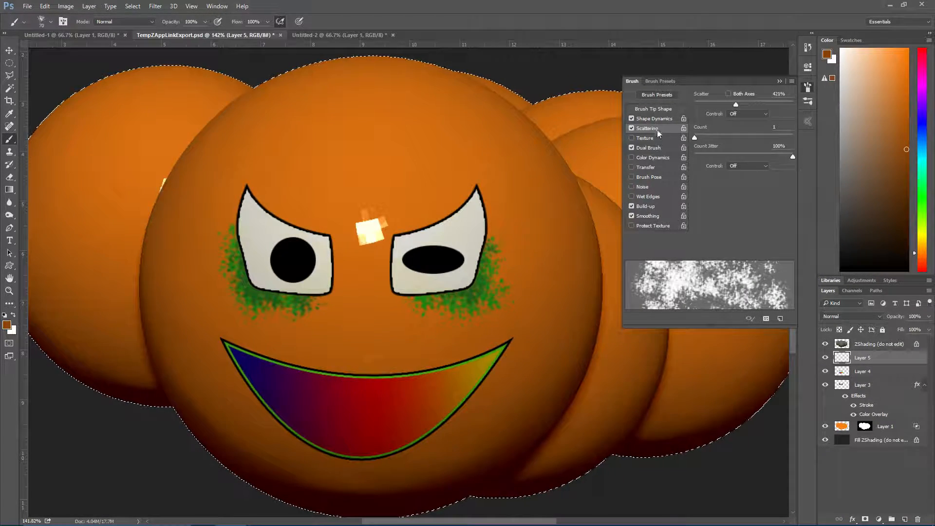
pyautogui.moveTo(410, 141)
pyautogui.mouseDown()
pyautogui.moveTo(350, 146)
pyautogui.moveTo(370, 161)
pyautogui.moveTo(312, 129)
pyautogui.mouseUp()
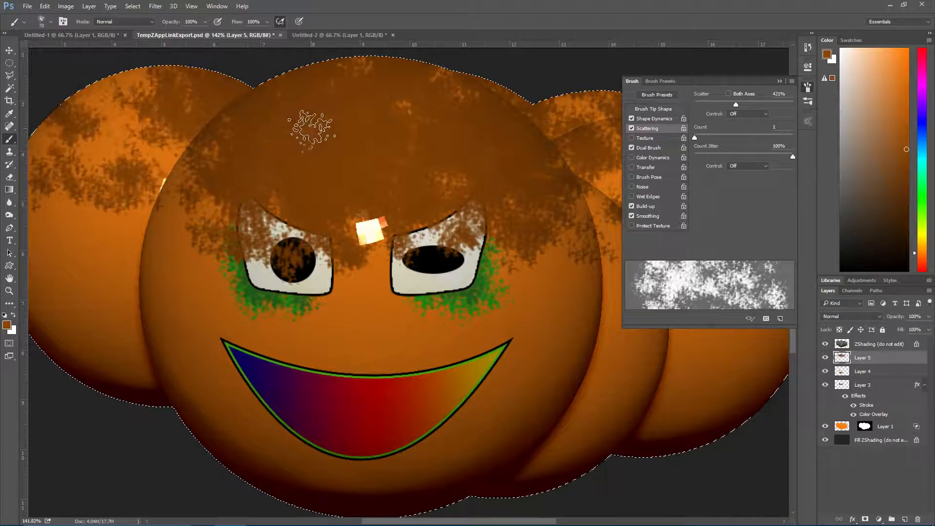
# Undo the oversized brown mottling, reduce the brush to 40 px, and paint smaller brown patches on the forehead
pyautogui.hotkey('ctrl', 'z')
pyautogui.moveTo(438, 97); pyautogui.dragTo(146, 121)
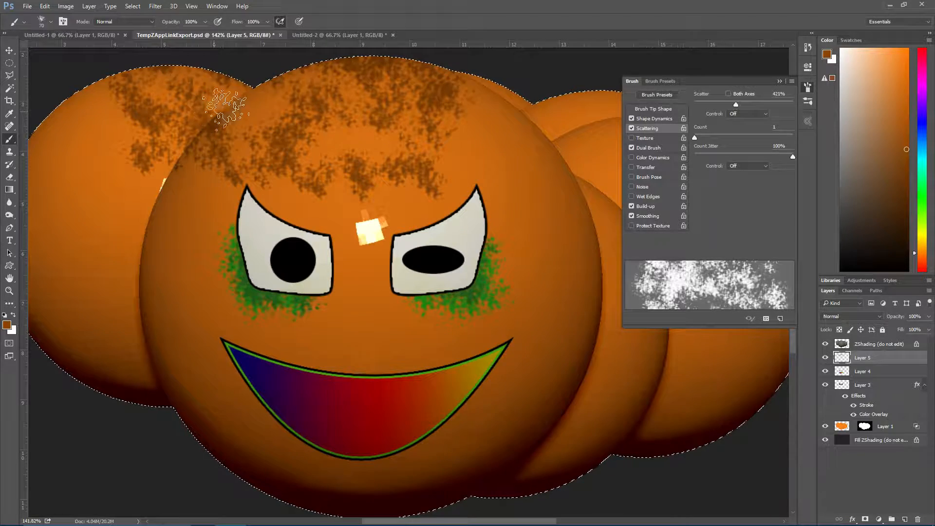
pyautogui.hotkey('ctrl', 'z')
pyautogui.press('[')
pyautogui.press('[')
pyautogui.press('[')
pyautogui.moveTo(386, 132)
pyautogui.mouseDown()
pyautogui.moveTo(331, 144)
pyautogui.moveTo(426, 141)
pyautogui.moveTo(408, 181)
pyautogui.mouseUp()
pyautogui.moveTo(282, 165); pyautogui.dragTo(280, 152)
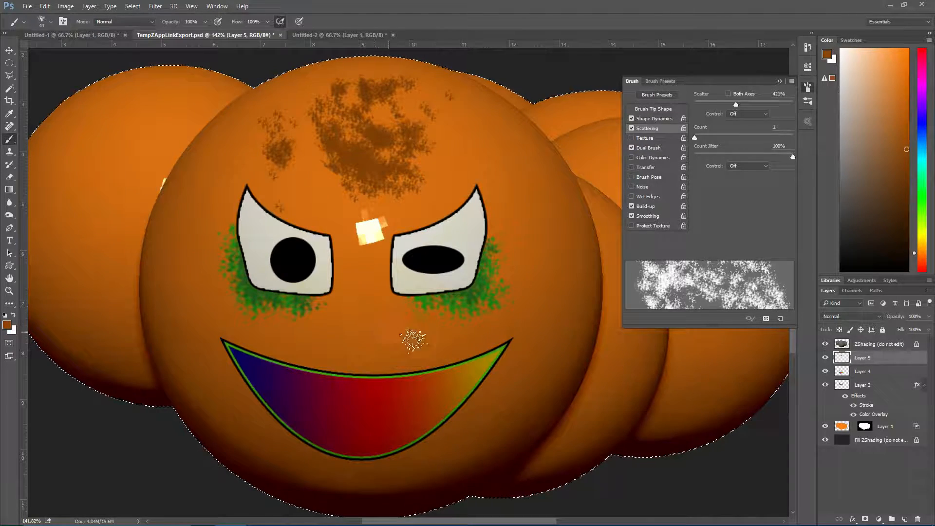
# Reduce the brush to 10 px and paint fine brown speckles along the face's right edge, below the forehead patch and between the eyes
pyautogui.press('[')
pyautogui.press('[')
pyautogui.press('[')
pyautogui.moveTo(553, 276); pyautogui.dragTo(541, 352)
pyautogui.moveTo(555, 263)
pyautogui.mouseDown()
pyautogui.moveTo(534, 214)
pyautogui.moveTo(540, 195)
pyautogui.moveTo(496, 143)
pyautogui.mouseUp()
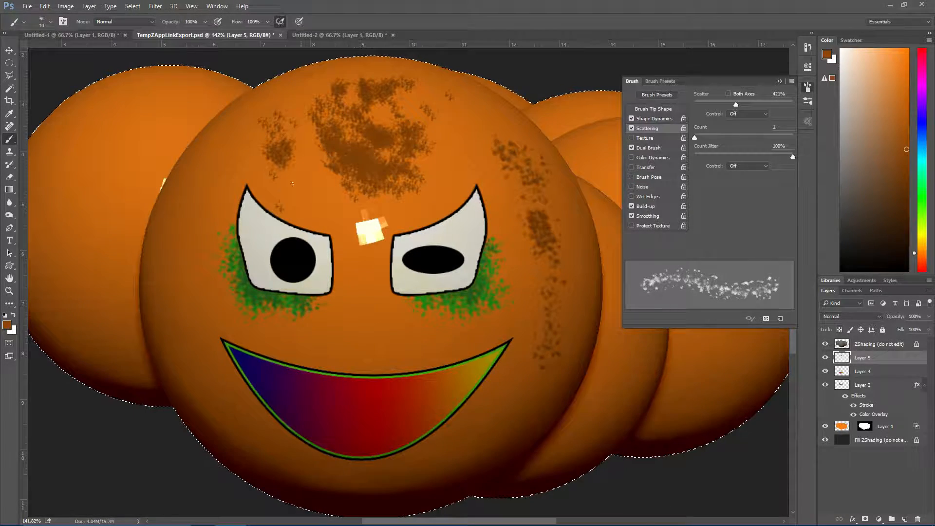
pyautogui.moveTo(318, 181); pyautogui.dragTo(339, 199)
pyautogui.click(349, 331)
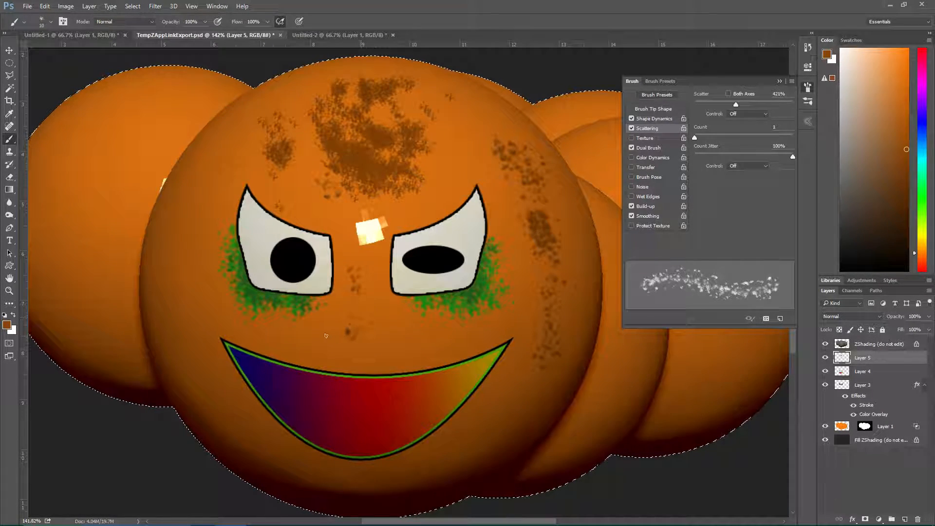
# Scatter fine brown speckles over the left cheek, left temple and right side of the forehead, and collapse the brush settings
pyautogui.moveTo(189, 322)
pyautogui.mouseDown()
pyautogui.moveTo(182, 275)
pyautogui.moveTo(192, 209)
pyautogui.mouseUp()
pyautogui.moveTo(228, 150); pyautogui.dragTo(238, 165)
pyautogui.moveTo(300, 152); pyautogui.dragTo(329, 193)
pyautogui.click(471, 168)
pyautogui.moveTo(470, 139); pyautogui.dragTo(448, 126)
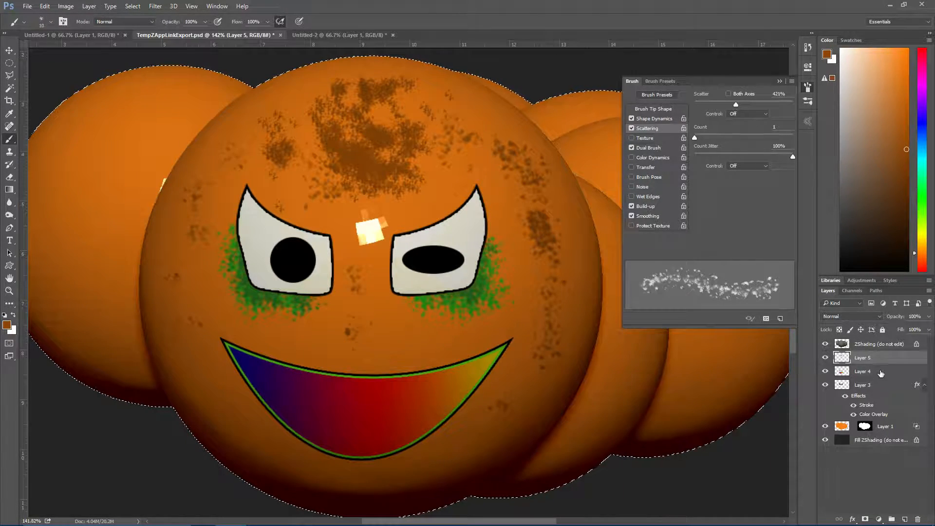
pyautogui.click(781, 81)
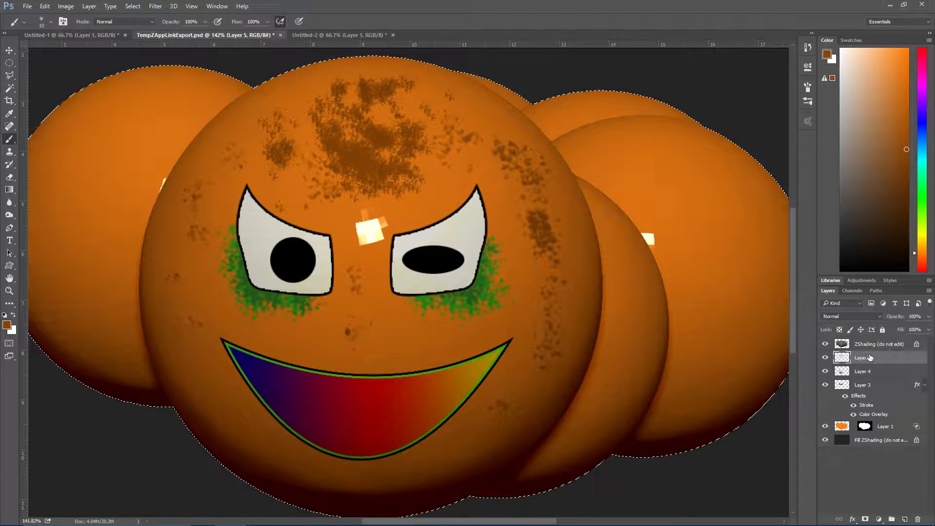
# Try burn blend modes on Layer 5, settle on Darker Color, and lower the layer's opacity to 33%
pyautogui.click(862, 317)
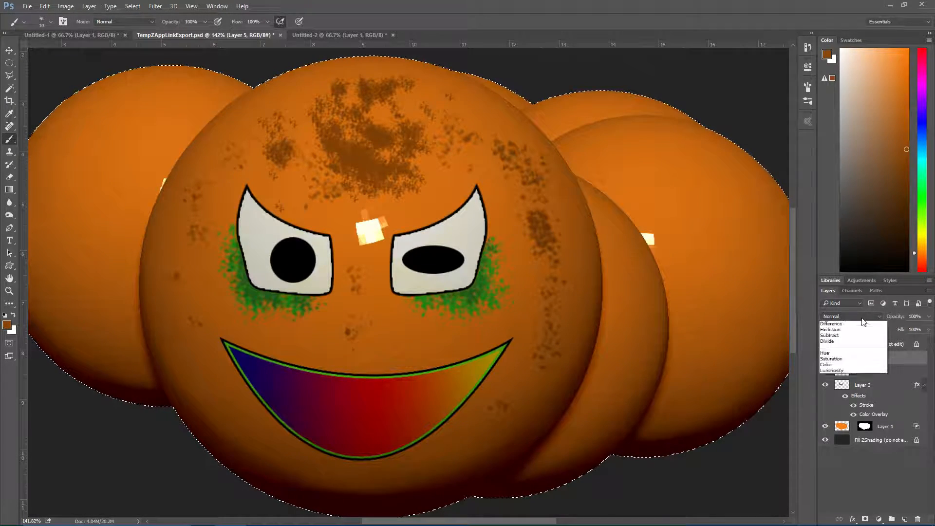
pyautogui.click(860, 327)
pyautogui.scroll(-2, 856, 319)
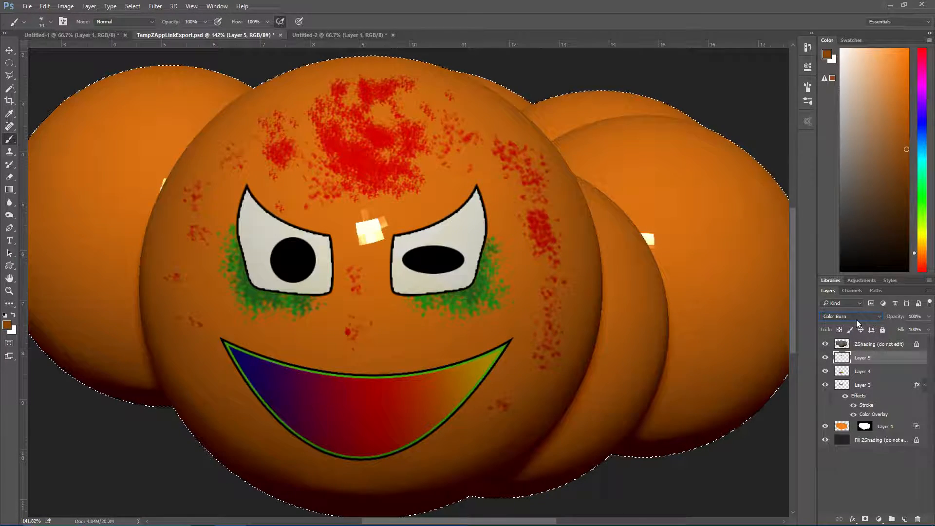
pyautogui.press('Down')
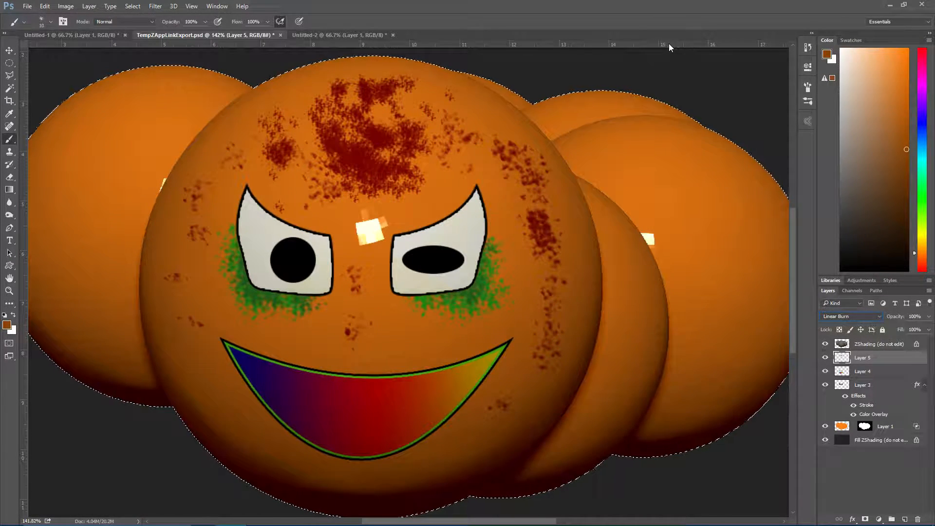
pyautogui.press('Down')
pyautogui.press('Down')
pyautogui.press('Up')
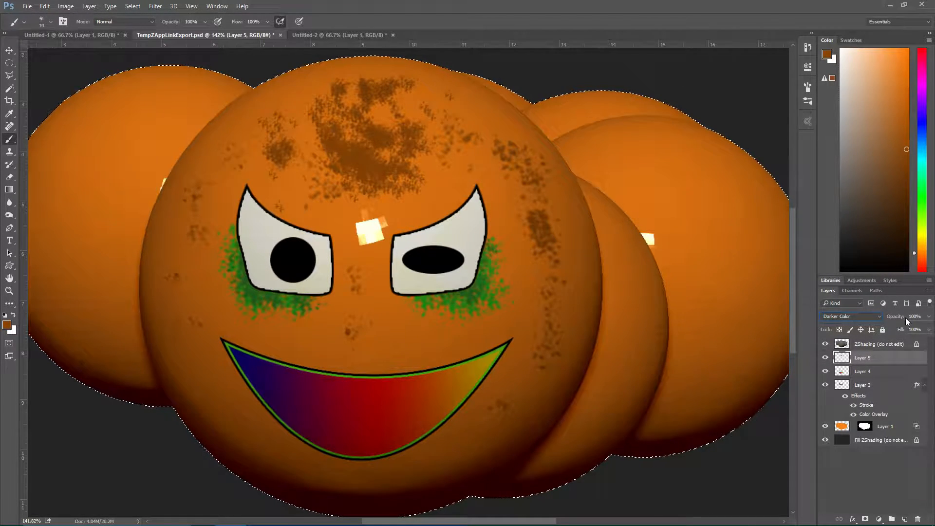
pyautogui.moveTo(888, 317); pyautogui.dragTo(868, 316)
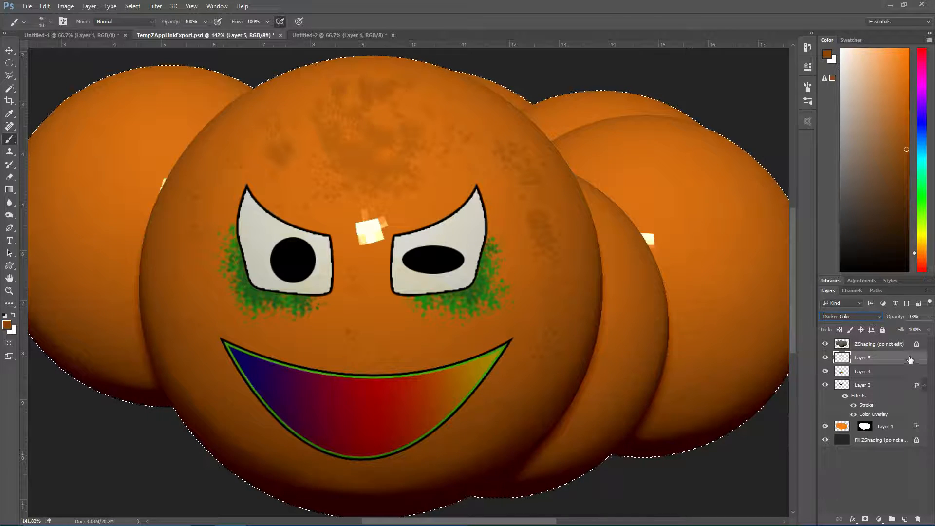
# Select Layer 3, Layer 4 and Layer 5 together and merge them into a single layer
pyautogui.keyDown('shift'); pyautogui.click(848, 428); pyautogui.keyUp('shift')
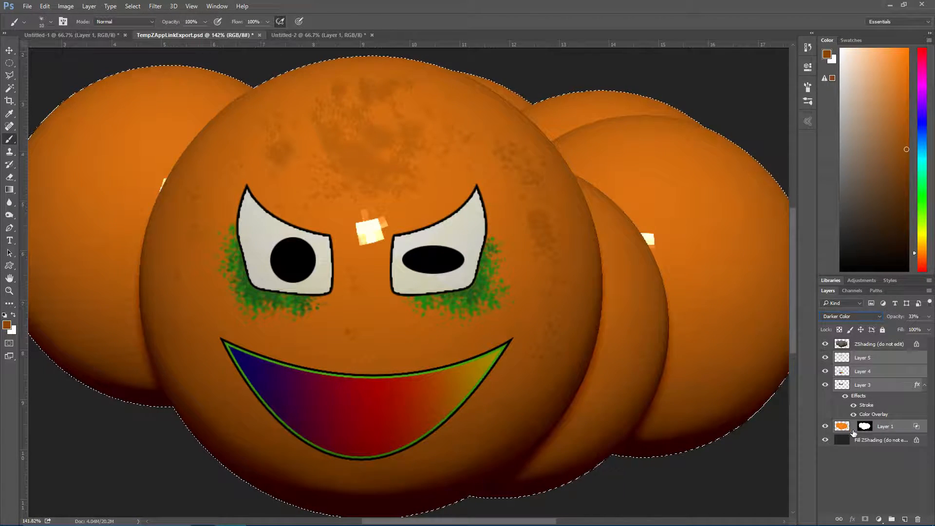
pyautogui.click(865, 387)
pyautogui.click(873, 360)
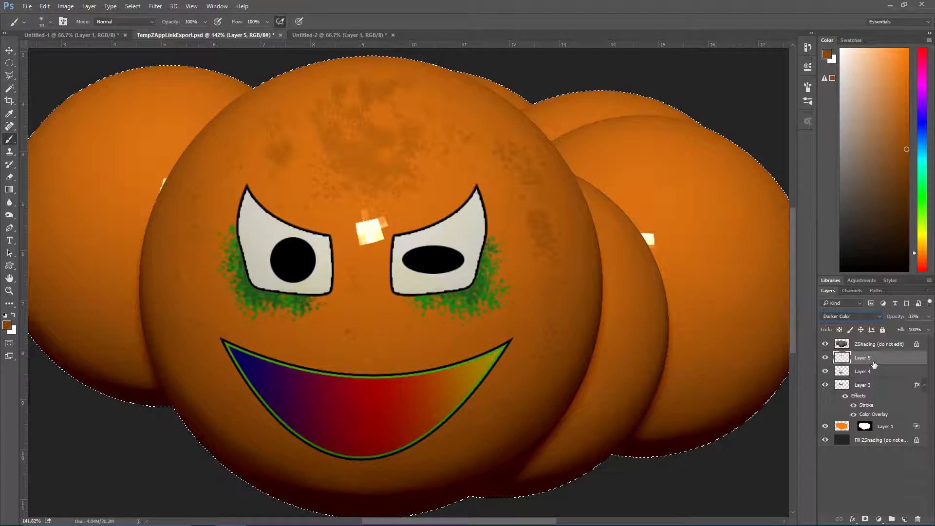
pyautogui.keyDown('shift'); pyautogui.click(874, 388); pyautogui.keyUp('shift')
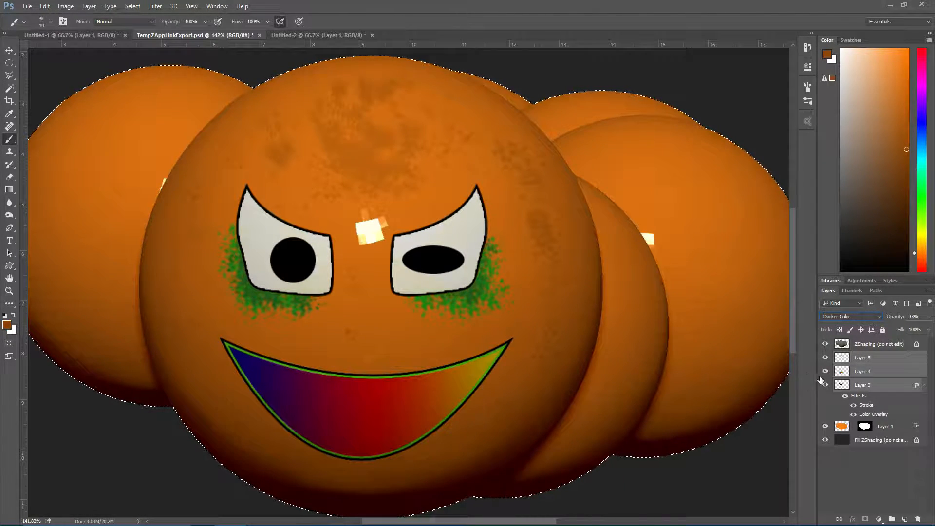
pyautogui.moveTo(826, 385)
pyautogui.mouseDown()
pyautogui.moveTo(826, 358)
pyautogui.moveTo(825, 385)
pyautogui.mouseUp()
pyautogui.click(826, 360)
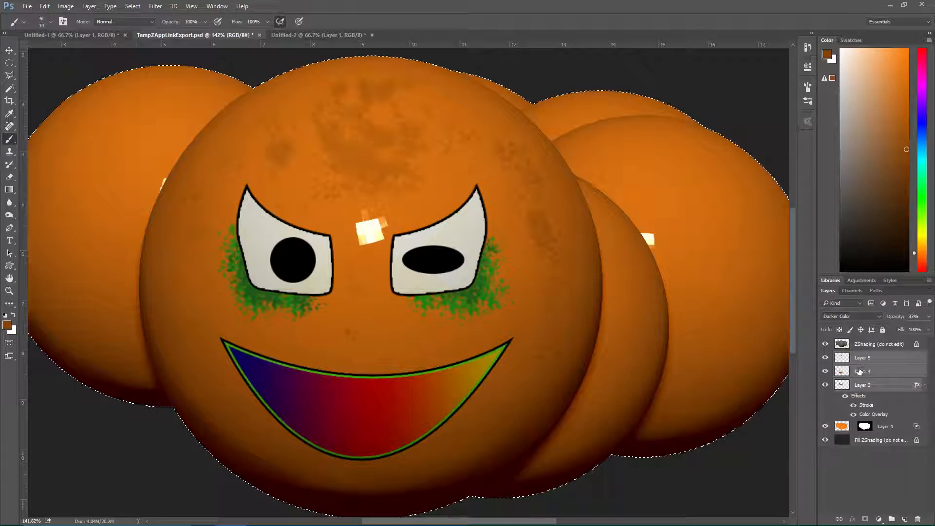
pyautogui.hotkey('ctrl', 'e')
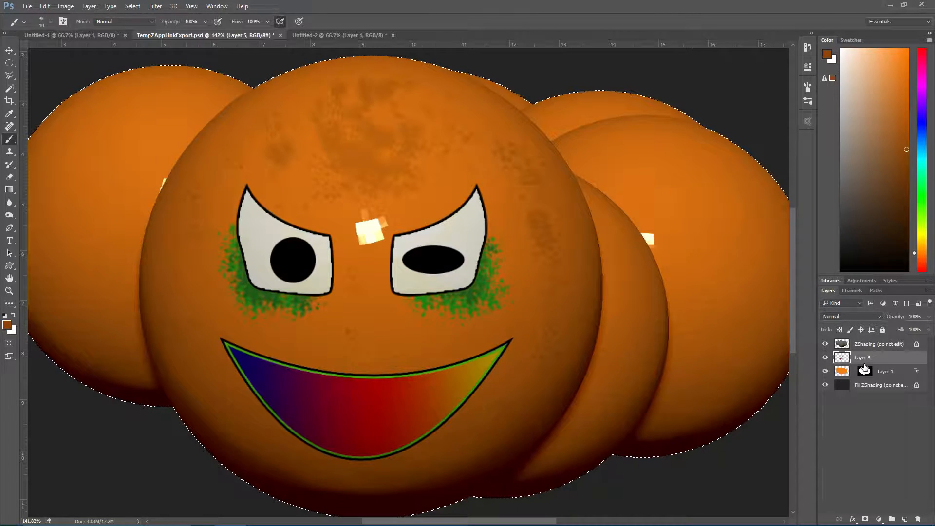
# Rename the merged face layer as Scary_Face
pyautogui.doubleClick(862, 358)
pyautogui.write('Scary_Face')
pyautogui.press('Return')
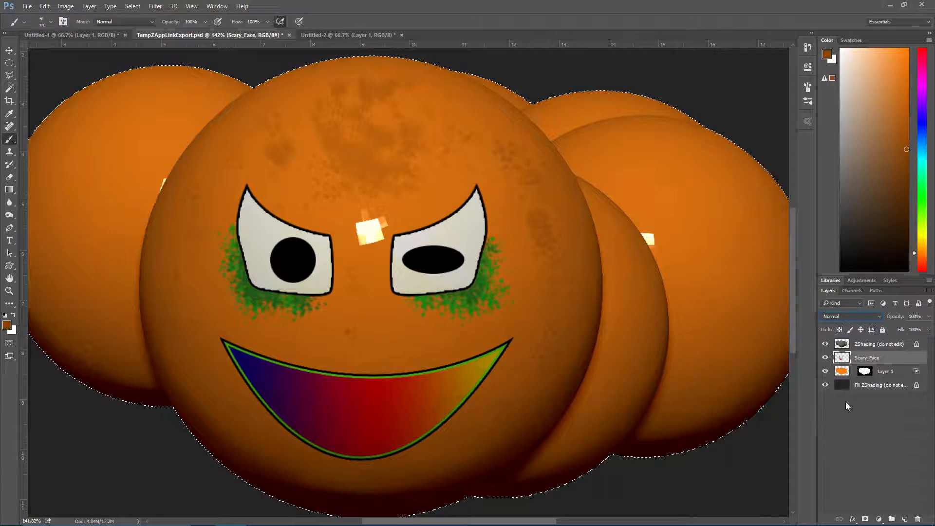
# Look at the yellow caterpillar reference in Untitled-2 and return to TempZAppLinkExport.psd
pyautogui.moveTo(842, 358); pyautogui.dragTo(453, 27)
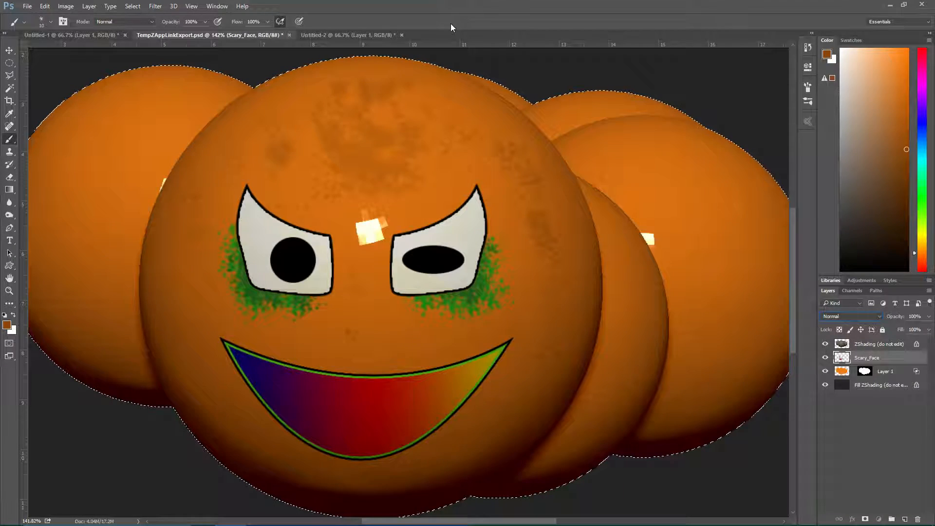
pyautogui.click(347, 33)
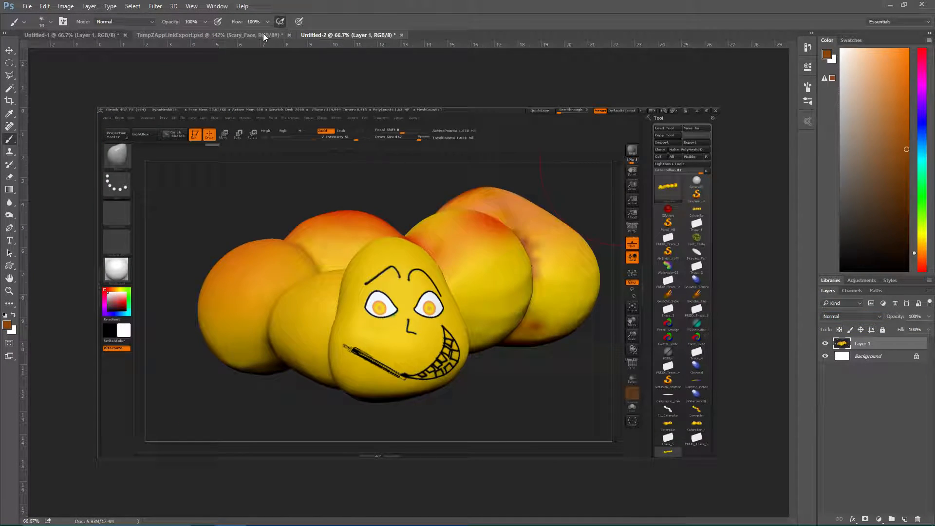
pyautogui.click(263, 33)
# Load the Scary_Face outline as a selection, copy the face into a new clipboard-sized document, and return to TempZAppLinkExport.psd
pyautogui.keyDown('ctrl'); pyautogui.click(841, 360); pyautogui.keyUp('ctrl')
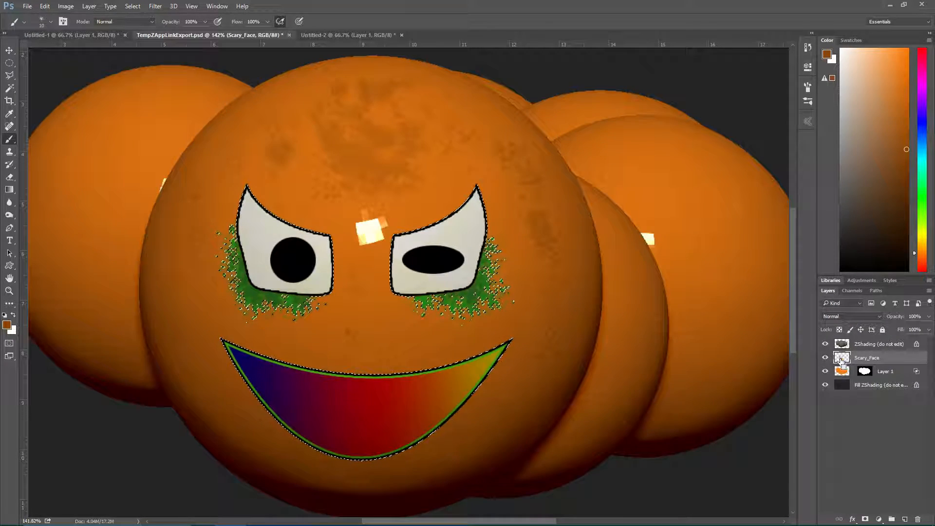
pyautogui.click(24, 6)
pyautogui.click(37, 17)
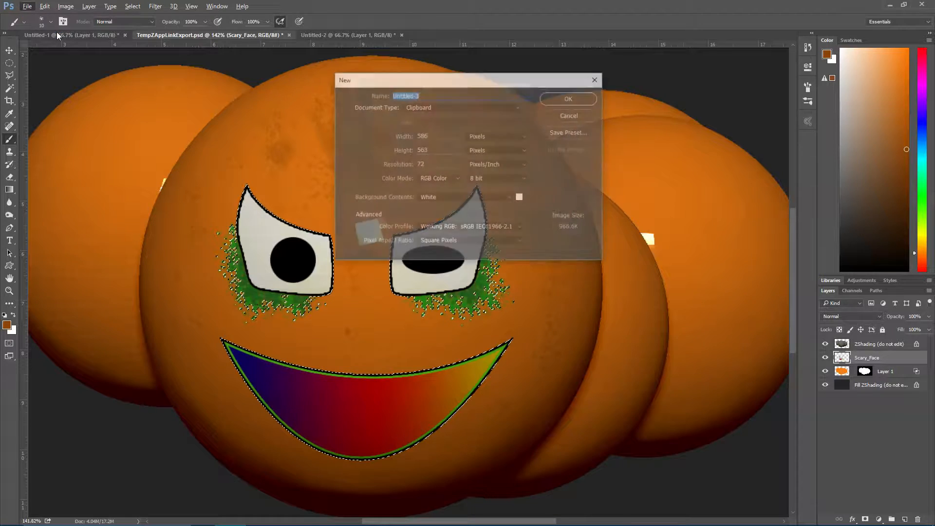
pyautogui.press('Return')
pyautogui.moveTo(281, 143); pyautogui.dragTo(284, 154)
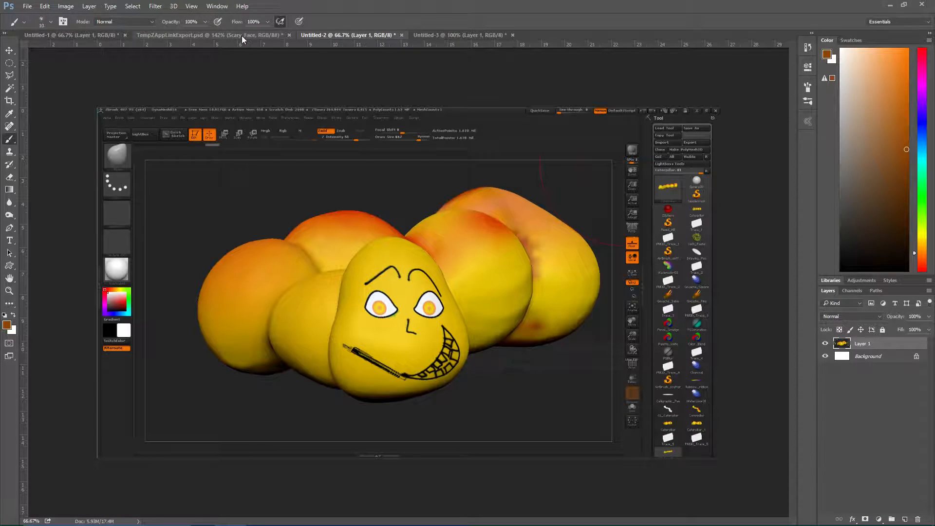
pyautogui.click(243, 35)
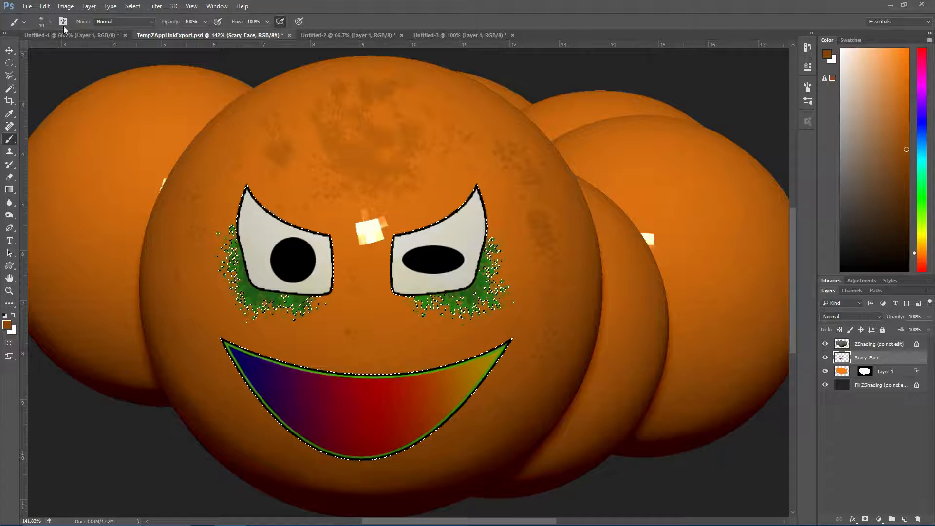
# Clear the selection, merge Scary_Face down into Layer 1 with the layer mask preserved, and save the document
pyautogui.hotkey('ctrl', 'd')
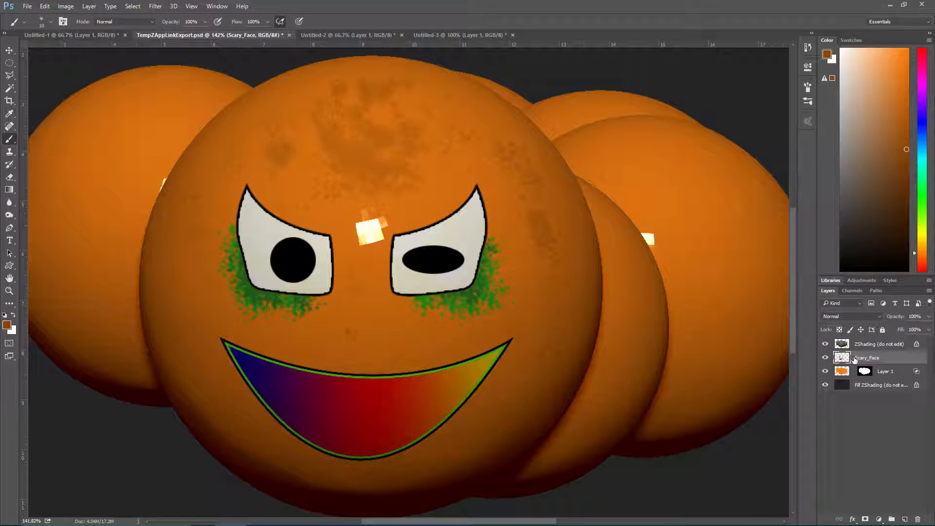
pyautogui.hotkey('ctrl', 'e')
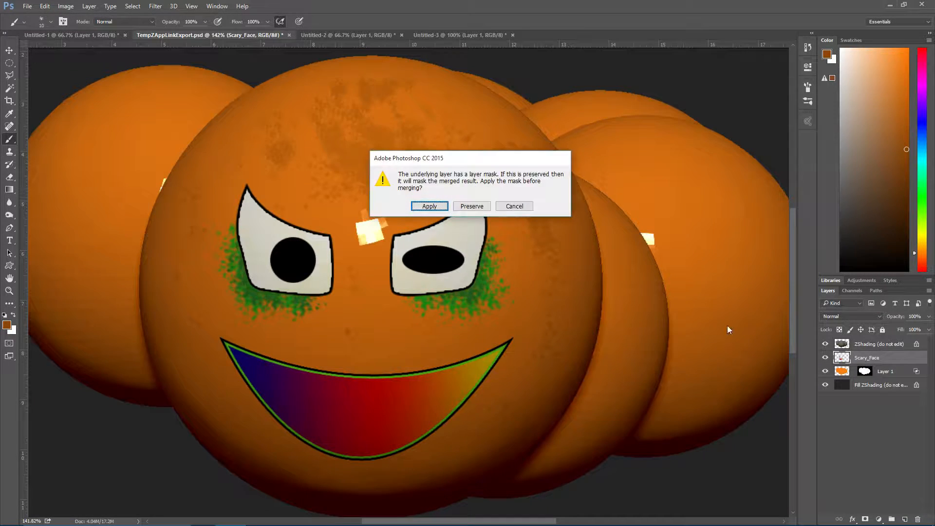
pyautogui.click(472, 206)
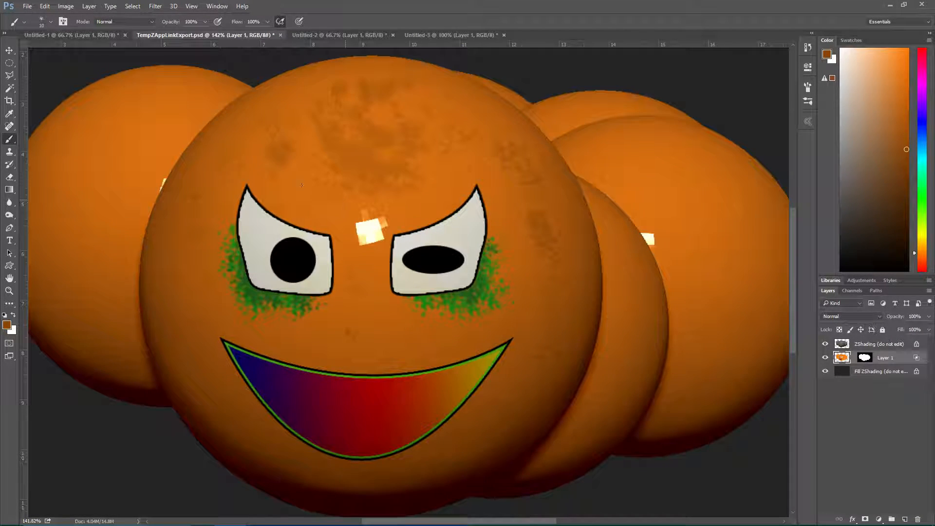
pyautogui.click(27, 7)
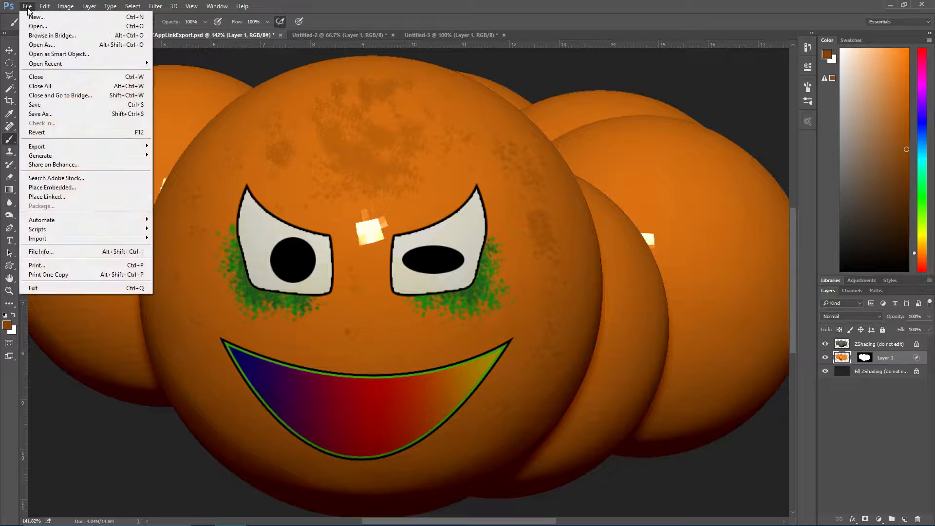
pyautogui.click(42, 106)
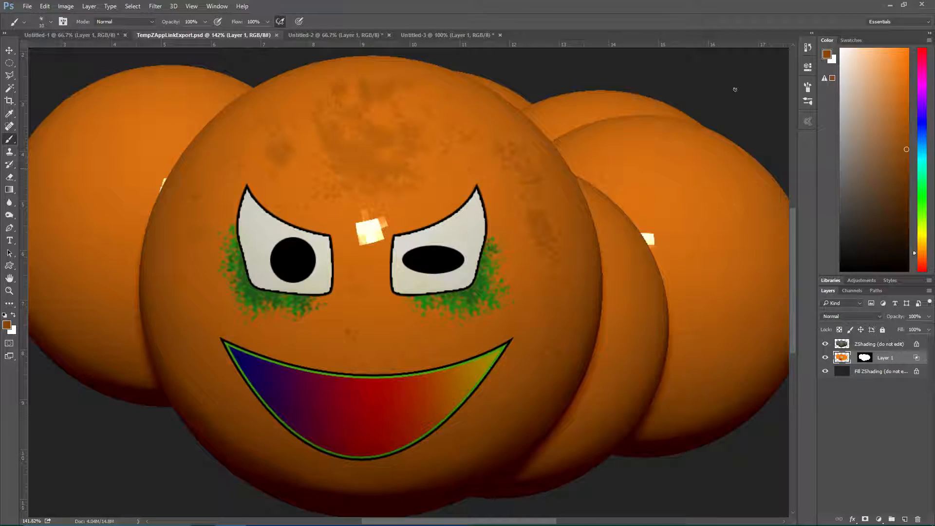
# Switch to ZBrush and pick up the edited ZAppLink projection onto the caterpillar
pyautogui.click(890, 9)
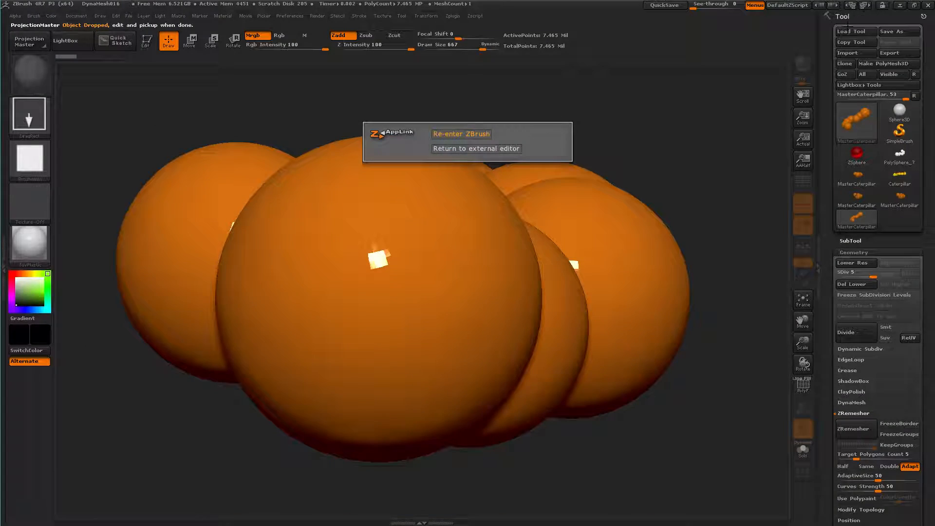
pyautogui.click(475, 136)
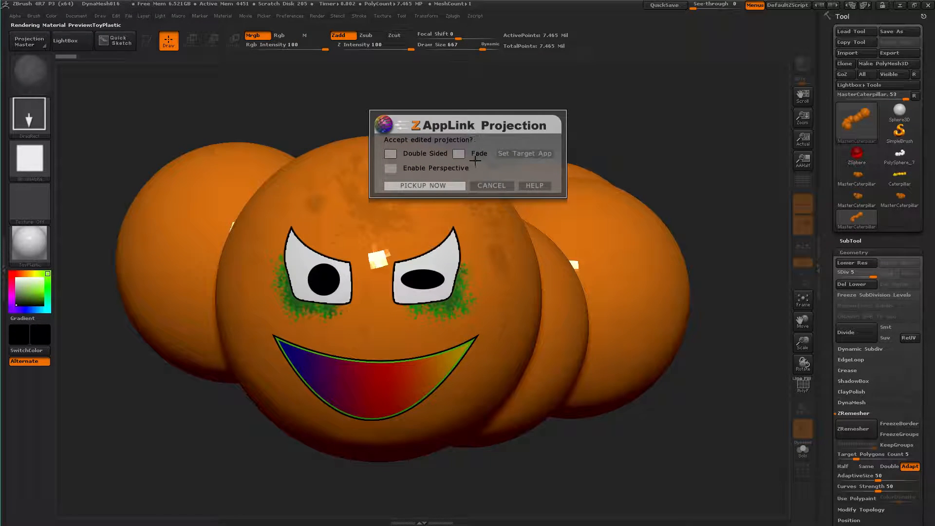
pyautogui.click(423, 186)
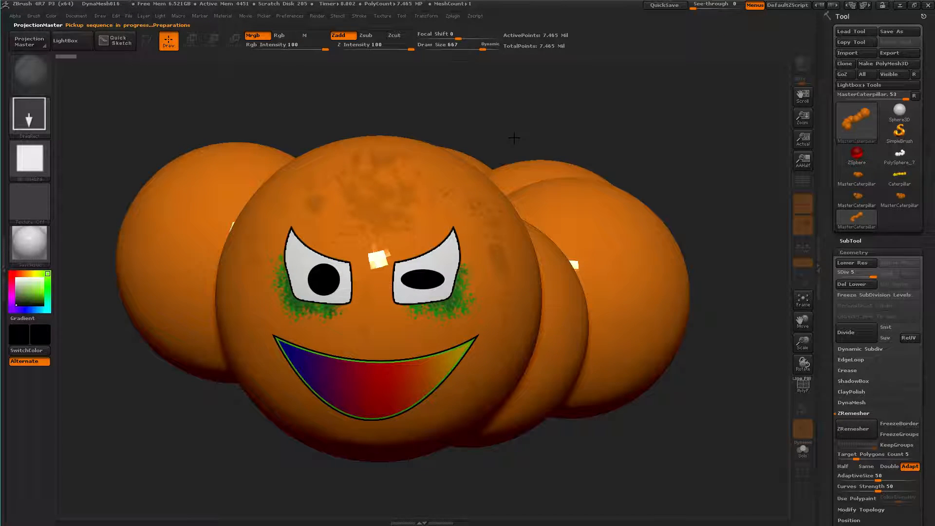
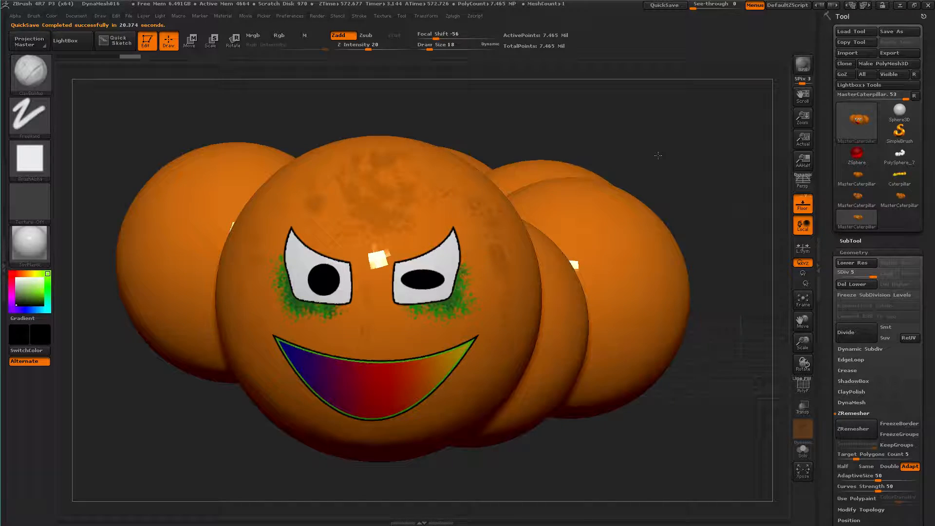
# Inspect the projected face and its spill onto the body spheres behind the head from several angles
pyautogui.moveTo(658, 155); pyautogui.dragTo(560, 136)
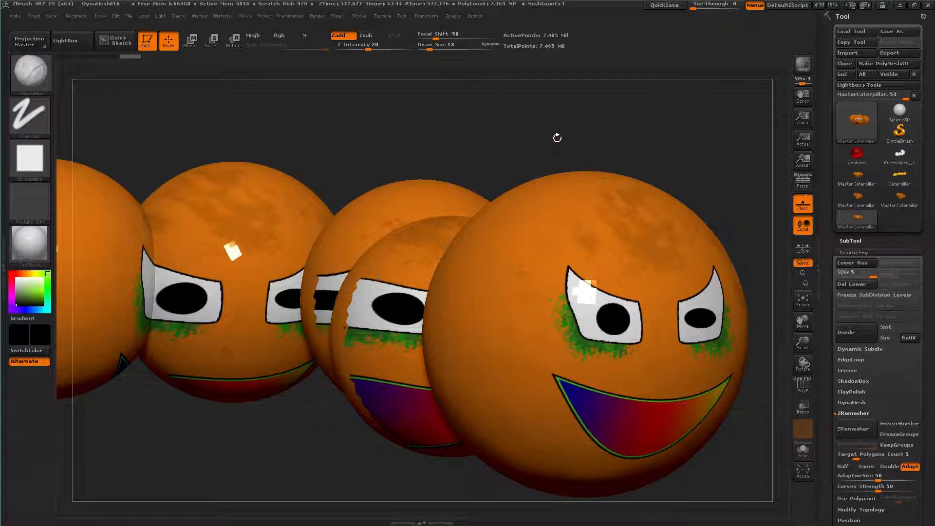
pyautogui.moveTo(497, 144); pyautogui.dragTo(596, 269)
pyautogui.moveTo(595, 269)
pyautogui.mouseDown(button='right')
pyautogui.moveTo(462, 313)
pyautogui.moveTo(666, 298)
pyautogui.moveTo(580, 317)
pyautogui.moveTo(716, 363)
pyautogui.mouseUp(button='right')
pyautogui.moveTo(704, 321); pyautogui.dragTo(731, 341, button='right')
pyautogui.keyDown('alt'); pyautogui.moveTo(597, 217); pyautogui.dragTo(297, 140, button='right'); pyautogui.keyUp('alt')
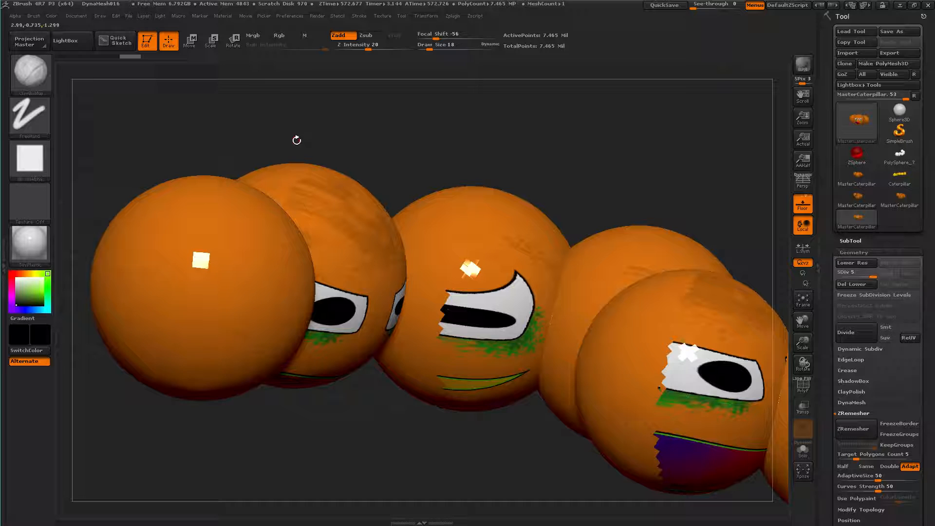
# Load the clean MasterCaterpillar tool from the Lightbox documents in place of the painted one and hide Lightbox
pyautogui.click(84, 14)
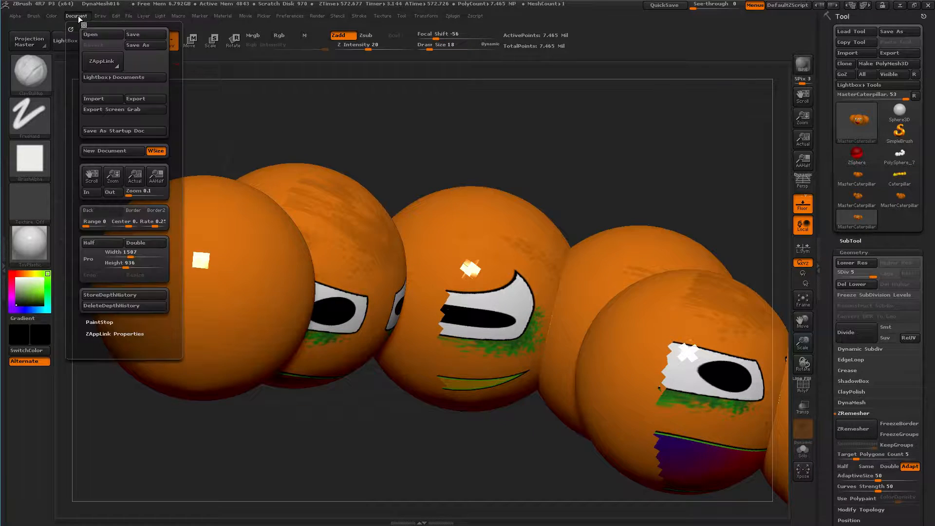
pyautogui.click(113, 79)
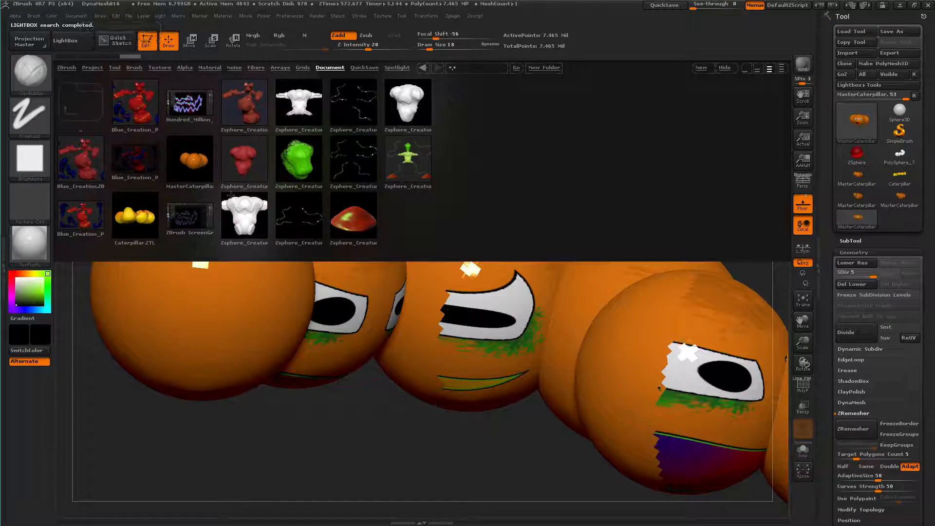
pyautogui.doubleClick(187, 159)
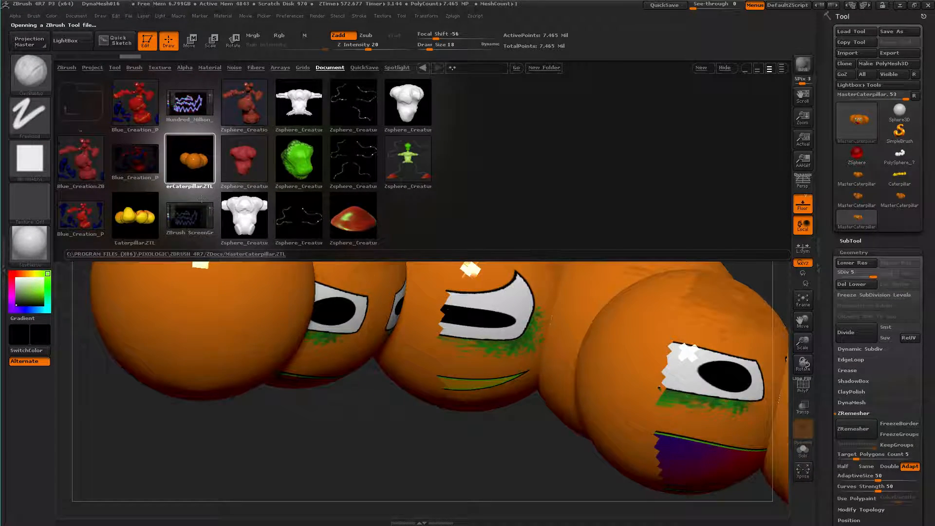
pyautogui.click(724, 69)
pyautogui.moveTo(757, 234); pyautogui.dragTo(243, 254)
pyautogui.moveTo(448, 255); pyautogui.dragTo(385, 259)
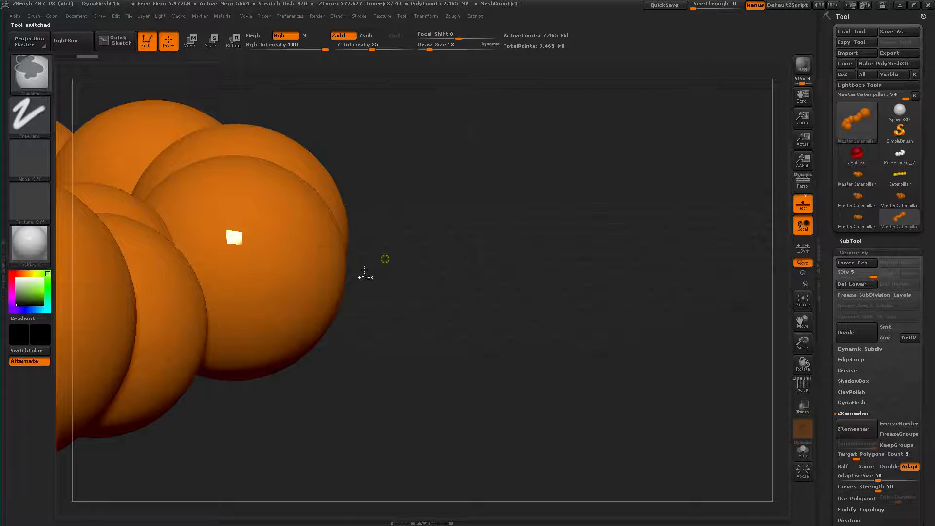
pyautogui.press('ctrl')
pyautogui.keyDown('alt'); pyautogui.moveTo(388, 328); pyautogui.dragTo(709, 307); pyautogui.keyUp('alt')
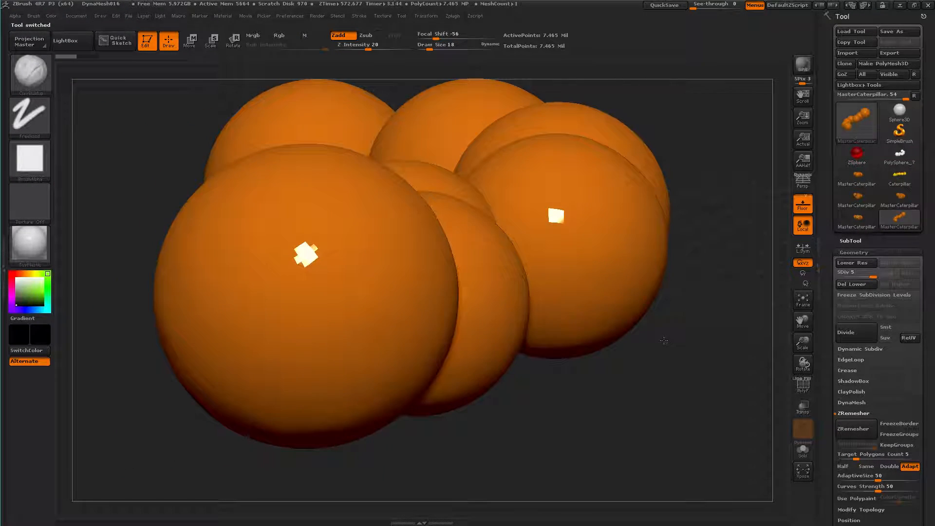
pyautogui.moveTo(593, 411); pyautogui.dragTo(637, 427)
pyautogui.keyDown('ctrl'); pyautogui.moveTo(637, 427); pyautogui.dragTo(692, 450, button='right'); pyautogui.keyUp('ctrl')
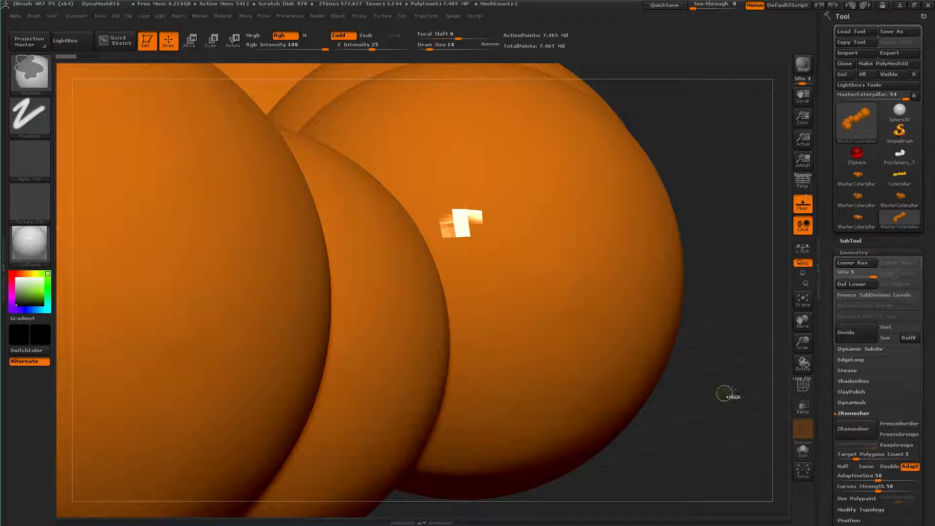
pyautogui.keyDown('ctrl'); pyautogui.moveTo(725, 393); pyautogui.dragTo(637, 356, button='right'); pyautogui.keyUp('ctrl')
pyautogui.moveTo(532, 388); pyautogui.dragTo(541, 389)
pyautogui.moveTo(541, 389)
pyautogui.keyDown('ctrl'); pyautogui.mouseDown(button='right')
pyautogui.moveTo(575, 429)
pyautogui.moveTo(630, 466)
pyautogui.mouseUp(button='right'); pyautogui.keyUp('ctrl')
pyautogui.keyDown('ctrl'); pyautogui.moveTo(631, 467); pyautogui.dragTo(631, 467); pyautogui.keyUp('ctrl')
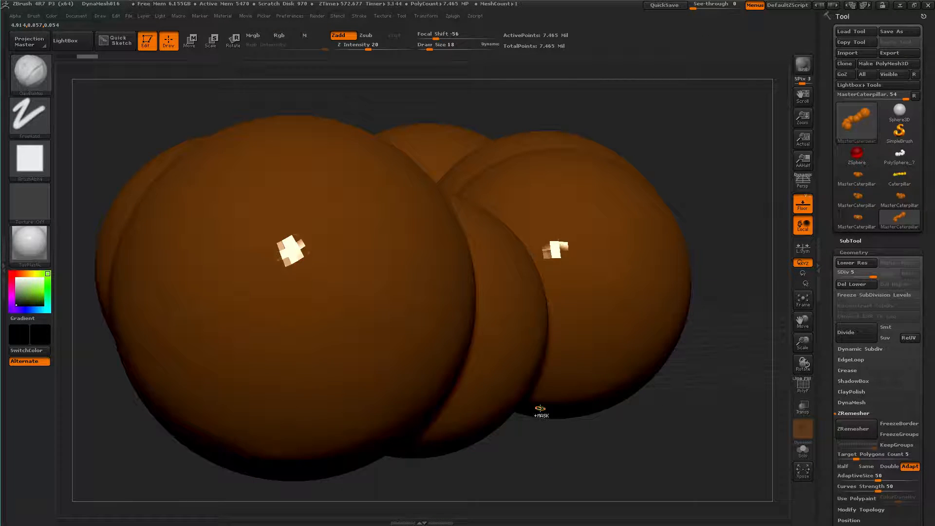
pyautogui.hotkey('ctrl', 'z')
pyautogui.keyDown('alt'); pyautogui.moveTo(628, 444); pyautogui.dragTo(687, 448); pyautogui.keyUp('alt')
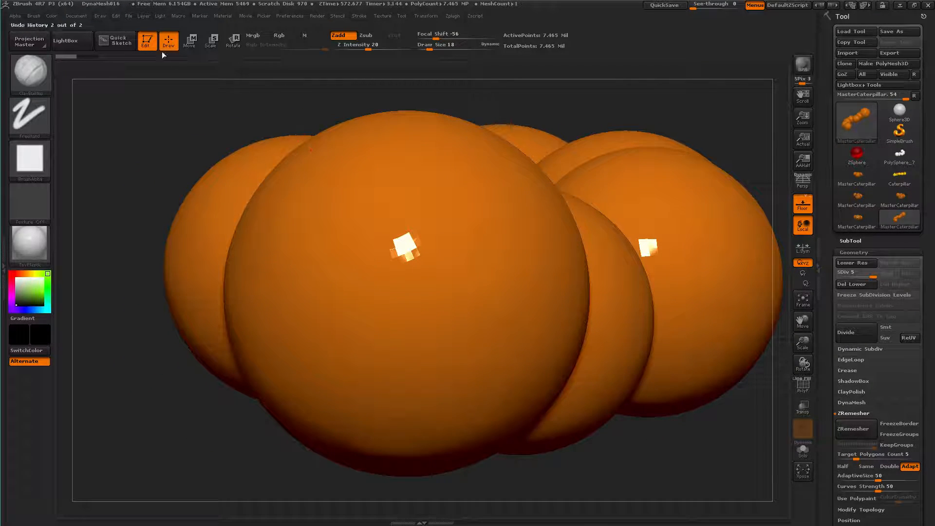
pyautogui.click(76, 16)
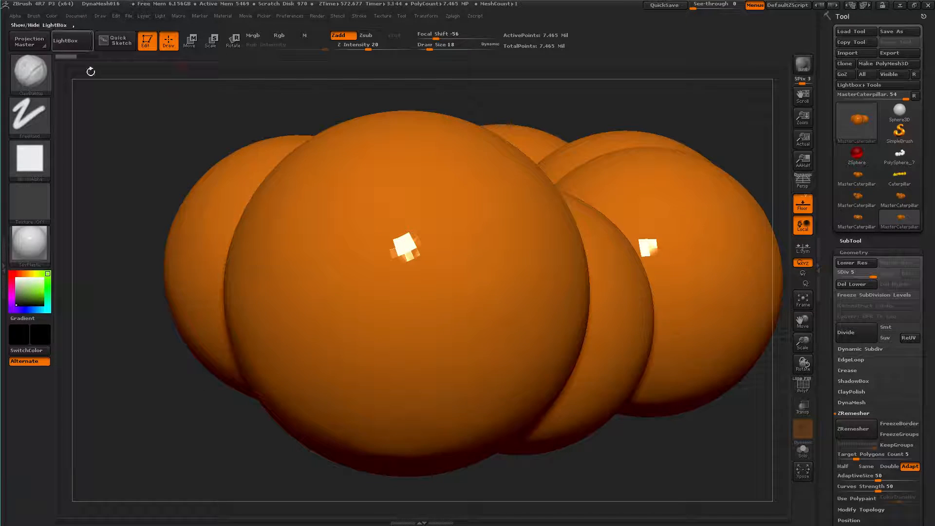
# Isolate the outer half of the caterpillar's front head sphere by hiding the rest of the body
pyautogui.moveTo(177, 204)
pyautogui.keyDown('ctrl'); pyautogui.mouseDown(button='right')
pyautogui.moveTo(148, 158)
pyautogui.moveTo(250, 177)
pyautogui.mouseUp(button='right'); pyautogui.keyUp('ctrl')
pyautogui.keyDown('alt'); pyautogui.moveTo(554, 138); pyautogui.dragTo(168, 156, button='right'); pyautogui.keyUp('alt')
pyautogui.moveTo(495, 174); pyautogui.dragTo(497, 175)
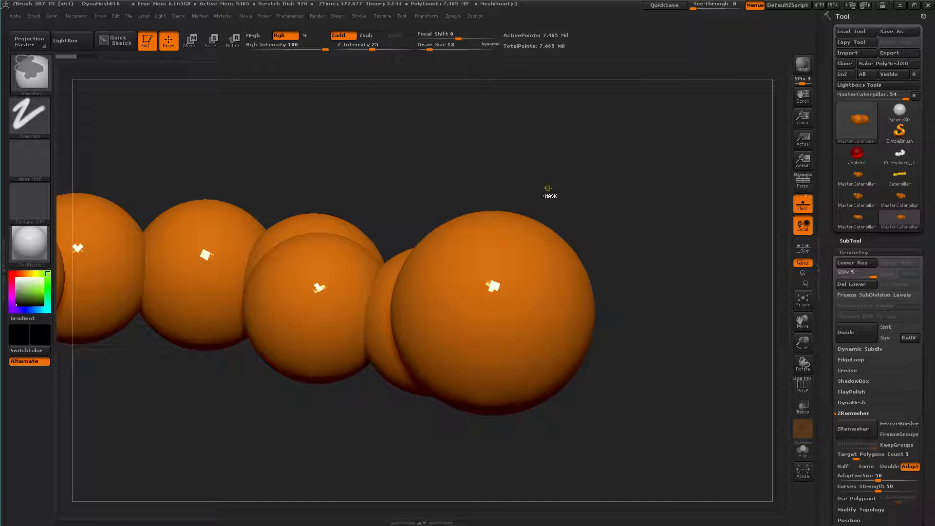
pyautogui.moveTo(614, 177)
pyautogui.keyDown('ctrl'); pyautogui.keyDown('shift'); pyautogui.mouseDown()
pyautogui.moveTo(558, 259)
pyautogui.moveTo(484, 448)
pyautogui.mouseUp(); pyautogui.keyUp('shift'); pyautogui.keyUp('ctrl')
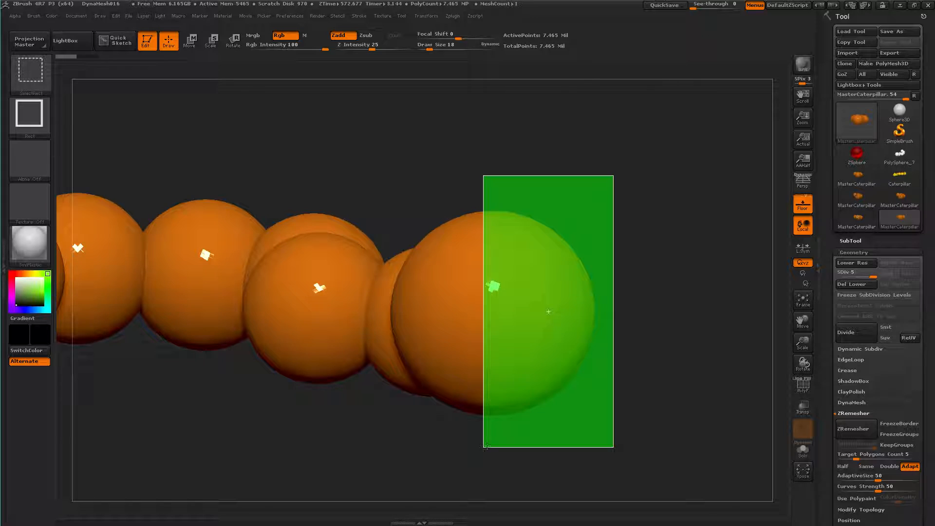
pyautogui.keyDown('ctrl'); pyautogui.keyDown('shift'); pyautogui.moveTo(523, 416); pyautogui.dragTo(523, 415); pyautogui.keyUp('shift'); pyautogui.keyUp('ctrl')
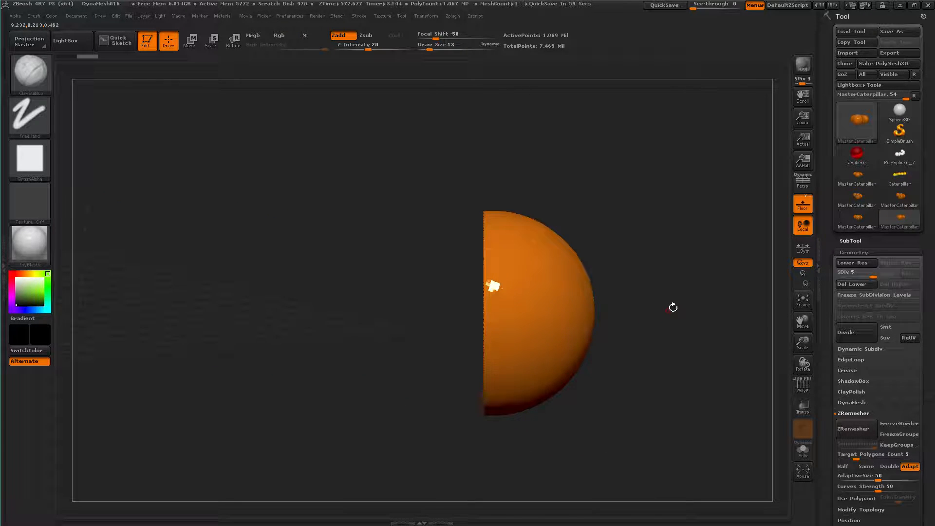
# Hide the leftover piece of the neighbouring sphere behind the head so only the head's front half remains
pyautogui.moveTo(659, 306); pyautogui.dragTo(457, 309)
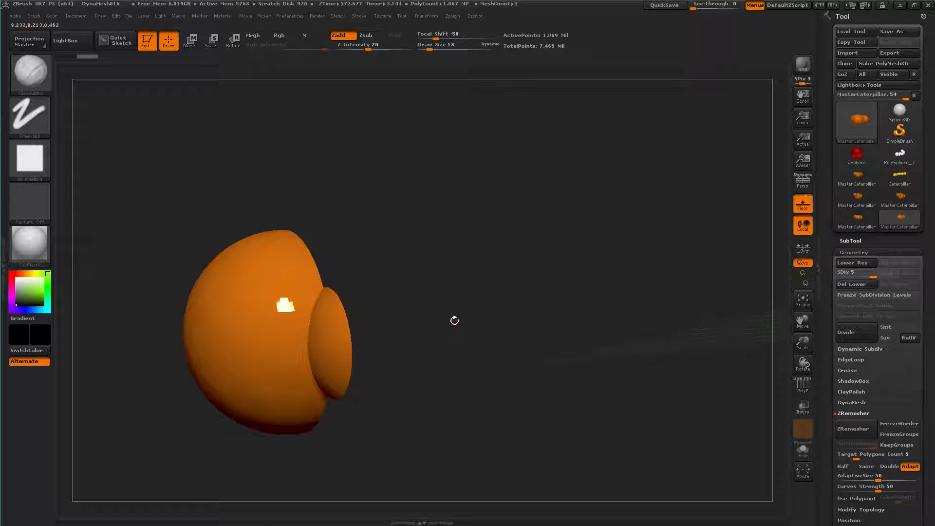
pyautogui.moveTo(398, 225)
pyautogui.keyDown('ctrl'); pyautogui.keyDown('shift'); pyautogui.mouseDown()
pyautogui.moveTo(365, 346)
pyautogui.moveTo(328, 418)
pyautogui.moveTo(297, 404)
pyautogui.moveTo(300, 444)
pyautogui.mouseUp(); pyautogui.keyUp('shift'); pyautogui.keyUp('ctrl')
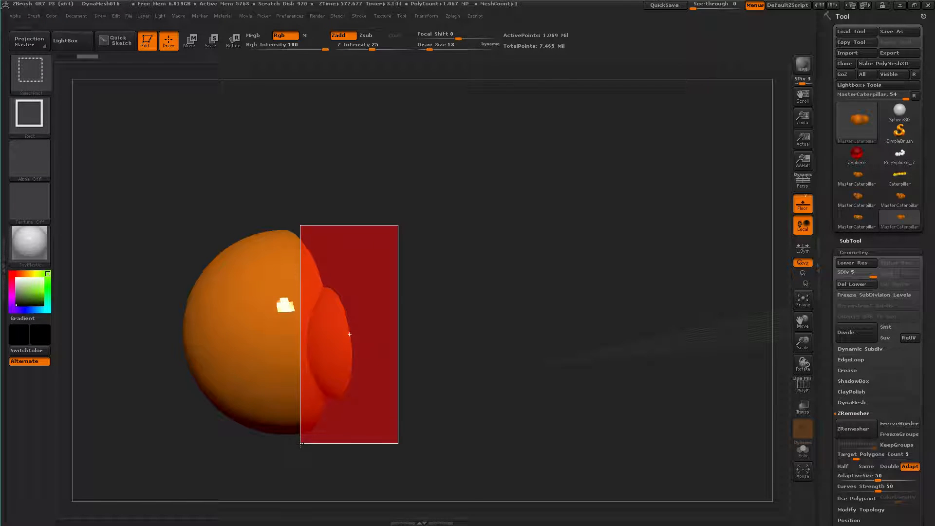
pyautogui.moveTo(361, 350)
pyautogui.keyDown('ctrl'); pyautogui.keyDown('alt'); pyautogui.keyDown('shift'); pyautogui.mouseDown()
pyautogui.moveTo(349, 337)
pyautogui.moveTo(359, 346)
pyautogui.moveTo(359, 334)
pyautogui.moveTo(392, 328)
pyautogui.moveTo(363, 315)
pyautogui.moveTo(393, 335)
pyautogui.moveTo(393, 317)
pyautogui.moveTo(611, 285)
pyautogui.mouseUp(); pyautogui.keyUp('shift'); pyautogui.keyUp('alt'); pyautogui.keyUp('ctrl')
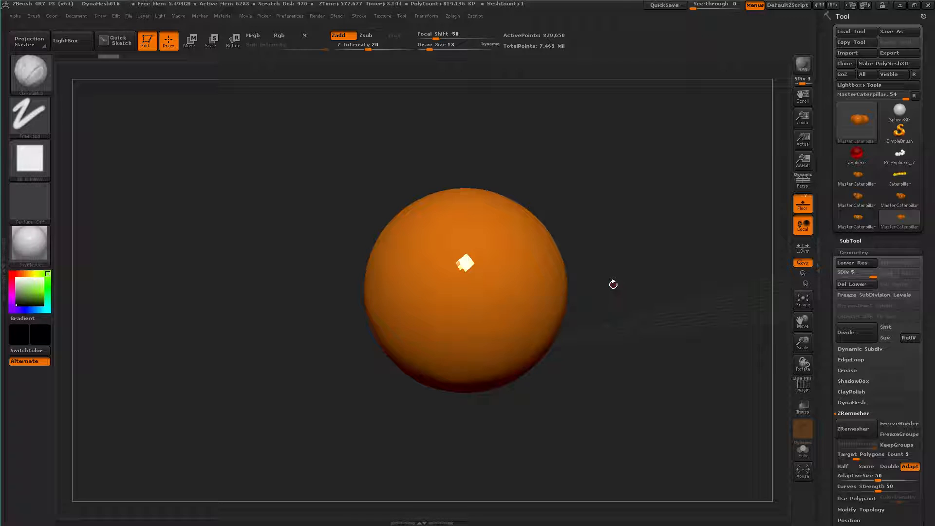
# Frame the isolated head, send it through ZAppLink to Photoshop, and update TempZAppLinkExport.psd from disk
pyautogui.press('f')
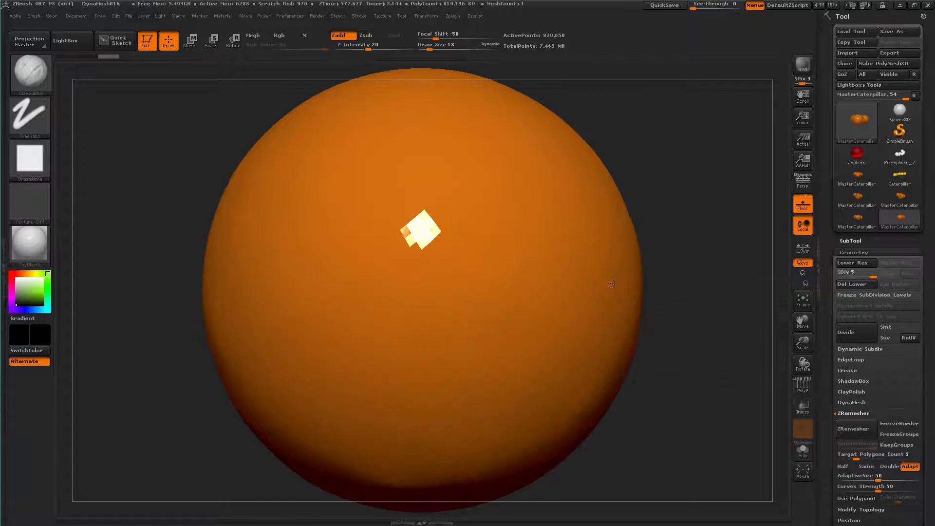
pyautogui.click(77, 16)
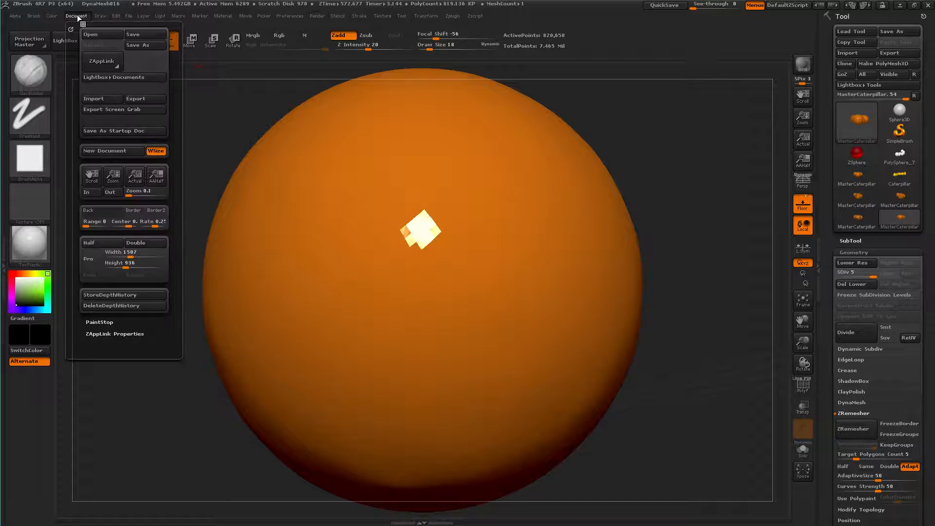
pyautogui.click(100, 62)
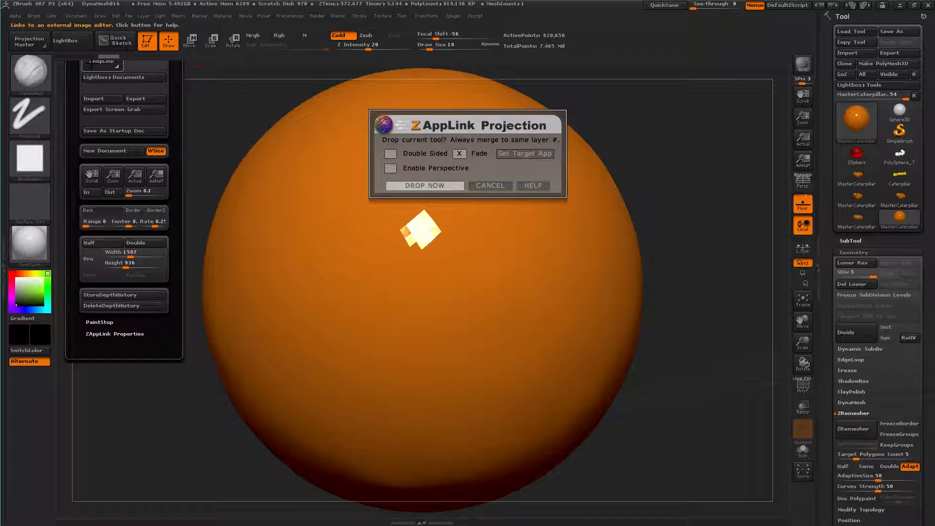
pyautogui.click(421, 186)
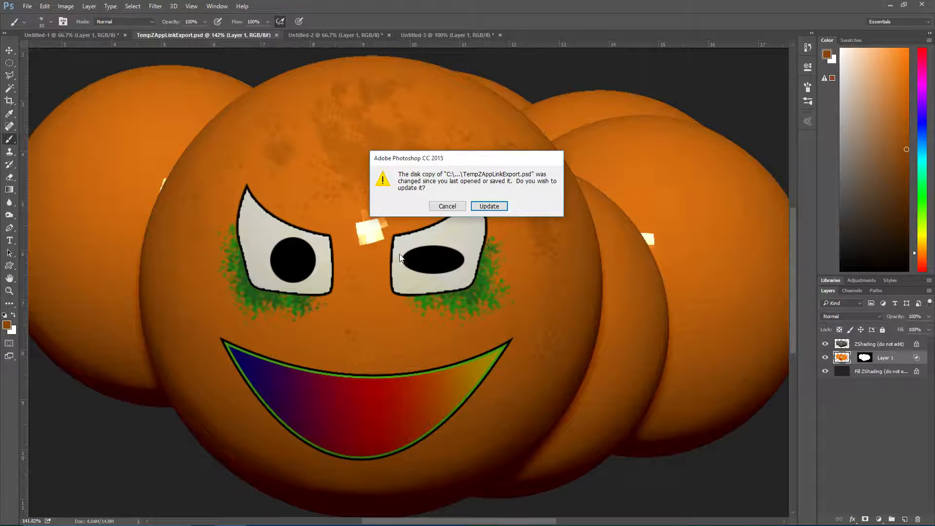
pyautogui.click(489, 206)
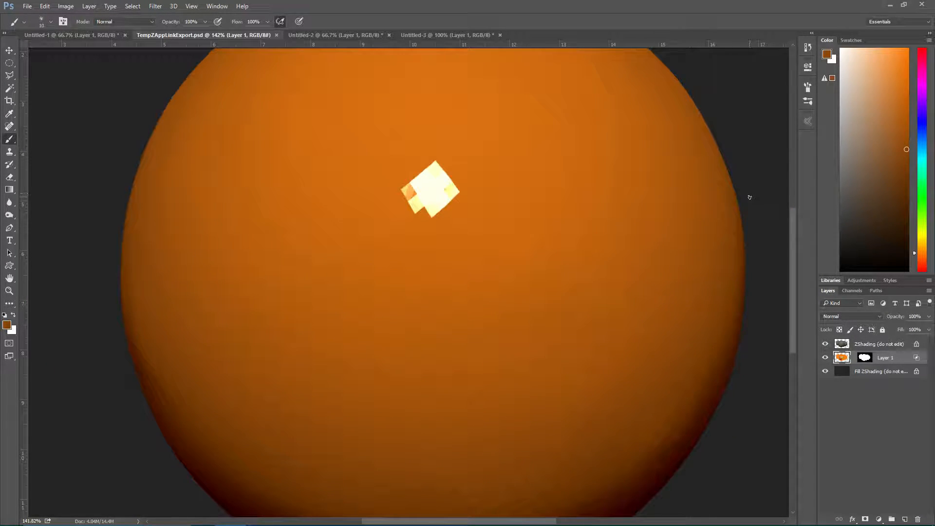
pyautogui.keyDown('alt'); pyautogui.scroll(-2, 749, 198); pyautogui.keyUp('alt')
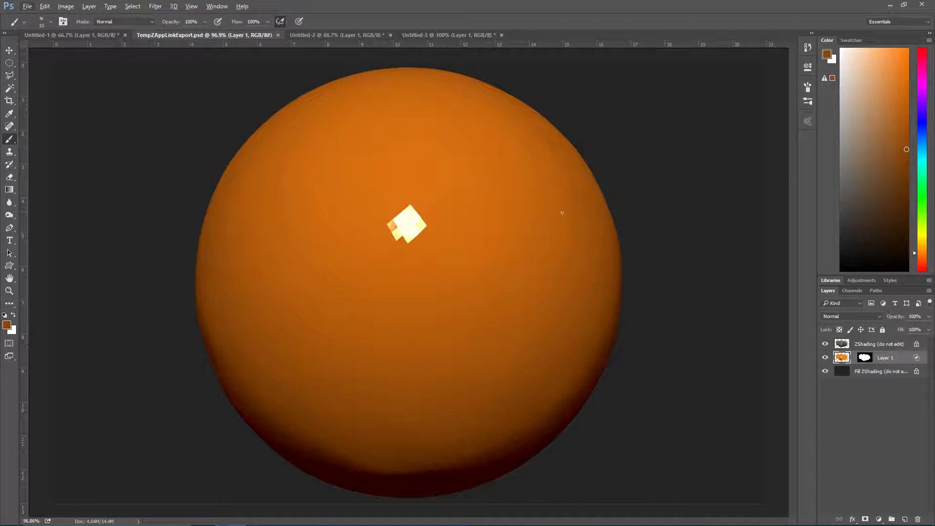
# Copy the scary face from Untitled-3 into TempZAppLinkExport.psd, enlarge it, and centre it on the head sphere
pyautogui.click(445, 34)
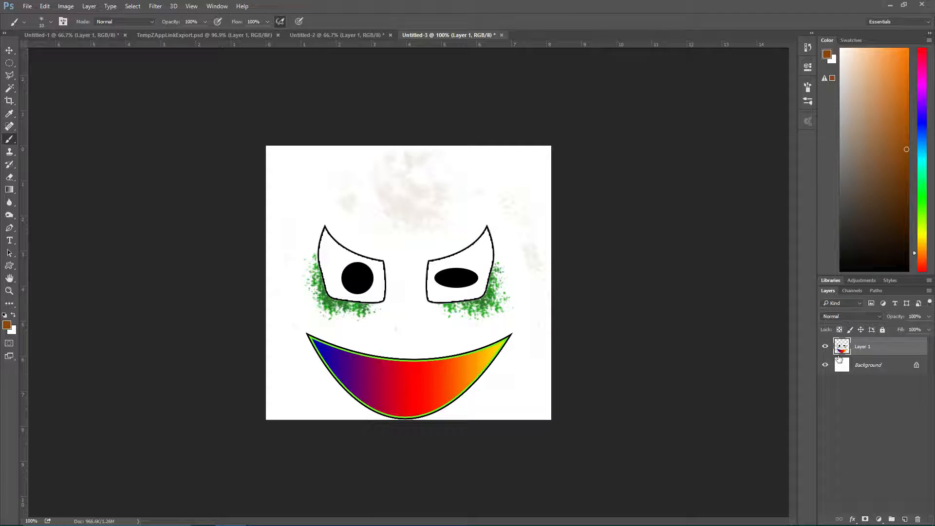
pyautogui.moveTo(844, 345); pyautogui.dragTo(404, 236)
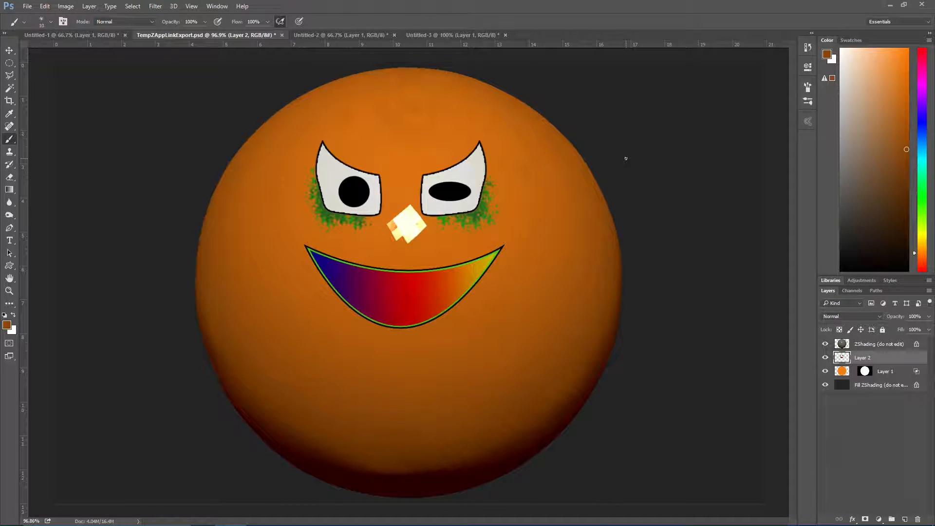
pyautogui.hotkey('ctrl', 't')
pyautogui.moveTo(442, 292); pyautogui.dragTo(455, 363)
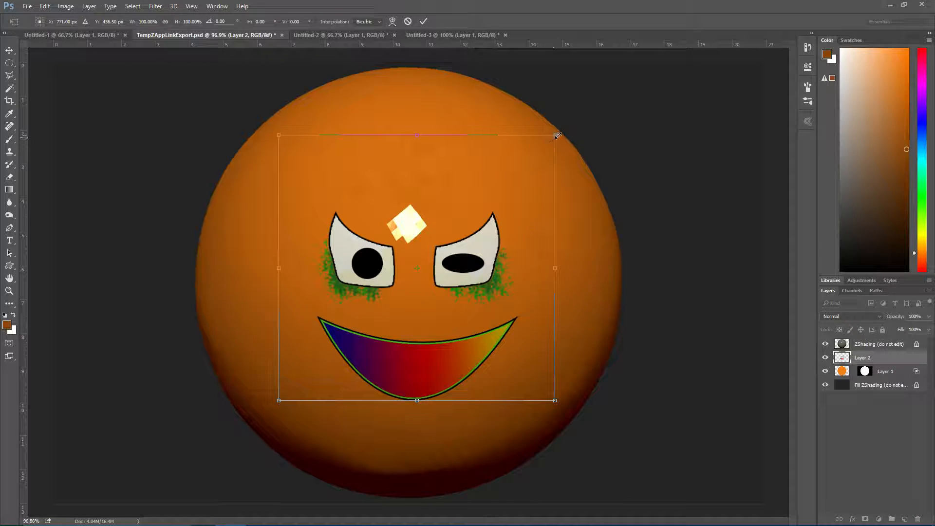
pyautogui.moveTo(557, 135); pyautogui.dragTo(635, 117)
pyautogui.moveTo(496, 256); pyautogui.dragTo(491, 275)
pyautogui.press('Return')
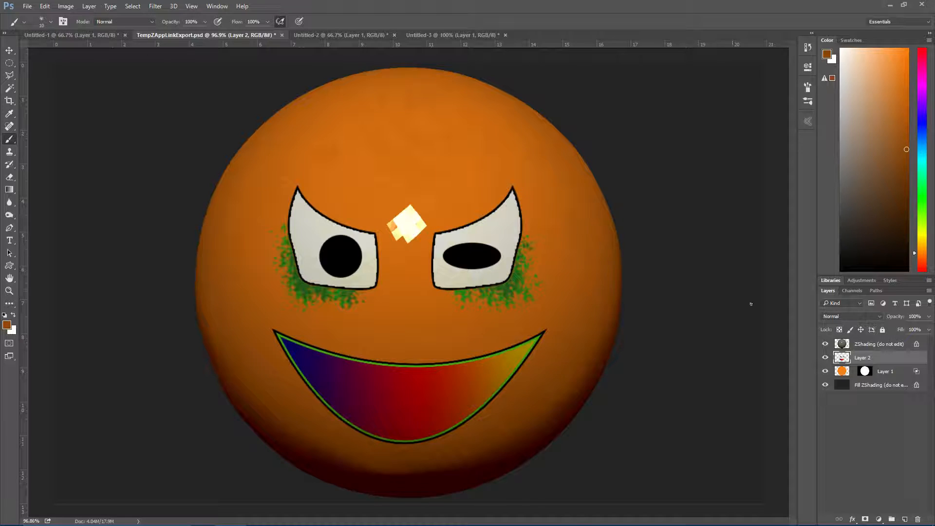
# Add an empty layer above the face layer and set the foreground colour to a light blue
pyautogui.hotkey('ctrl', 'shift', 'n')
pyautogui.press('Return')
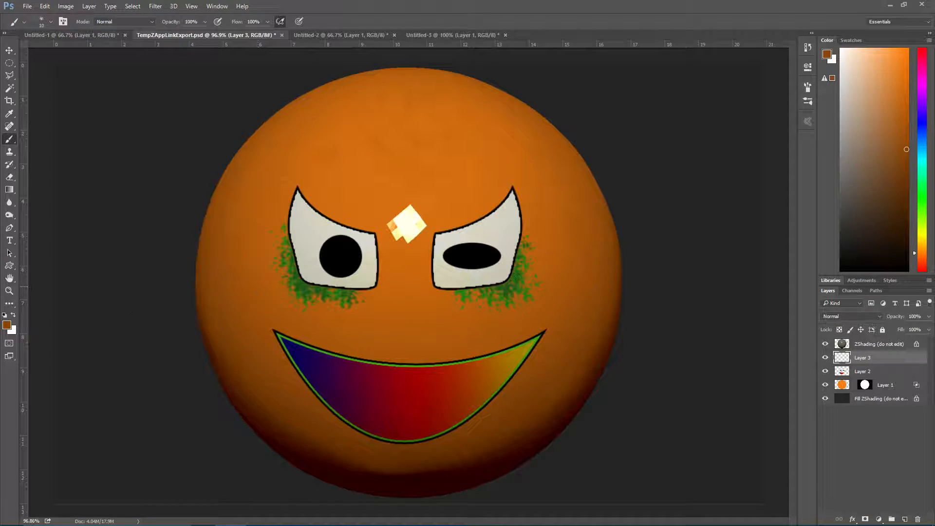
pyautogui.click(7, 325)
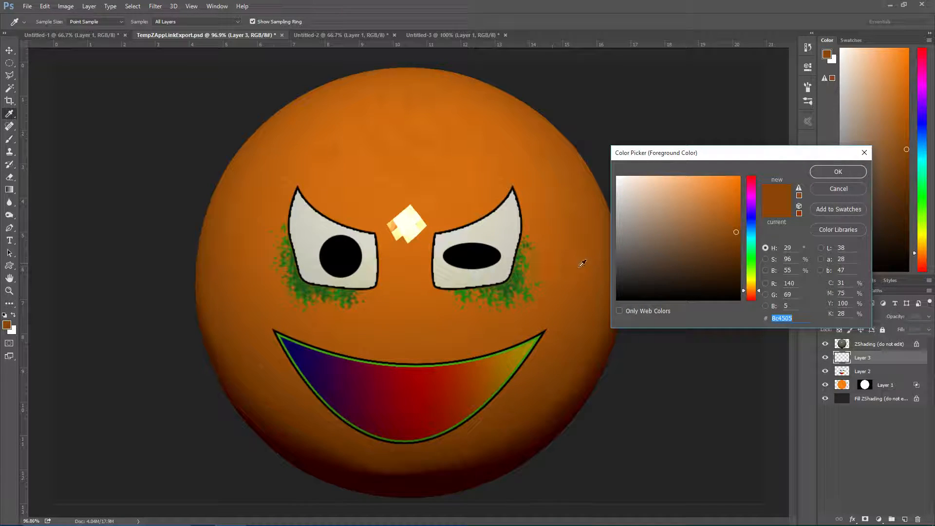
pyautogui.moveTo(752, 290); pyautogui.dragTo(752, 213)
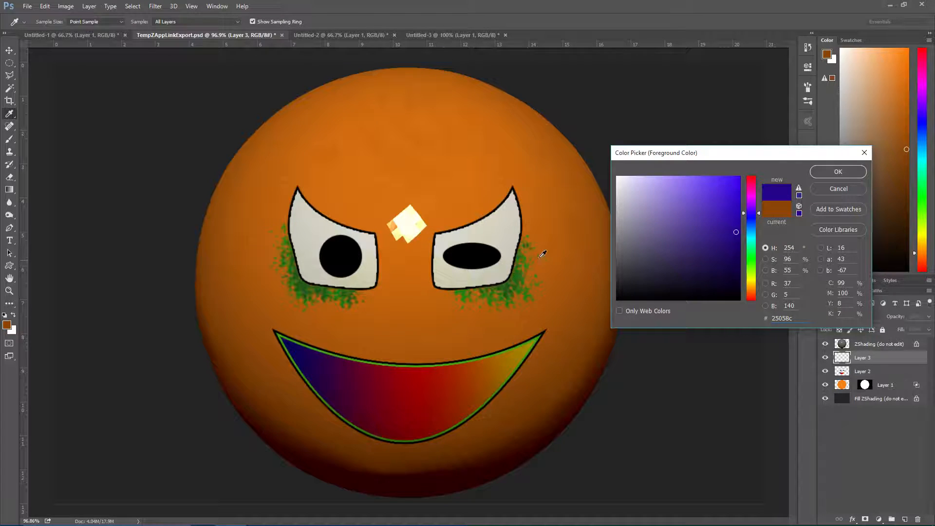
pyautogui.click(836, 172)
pyautogui.click(7, 325)
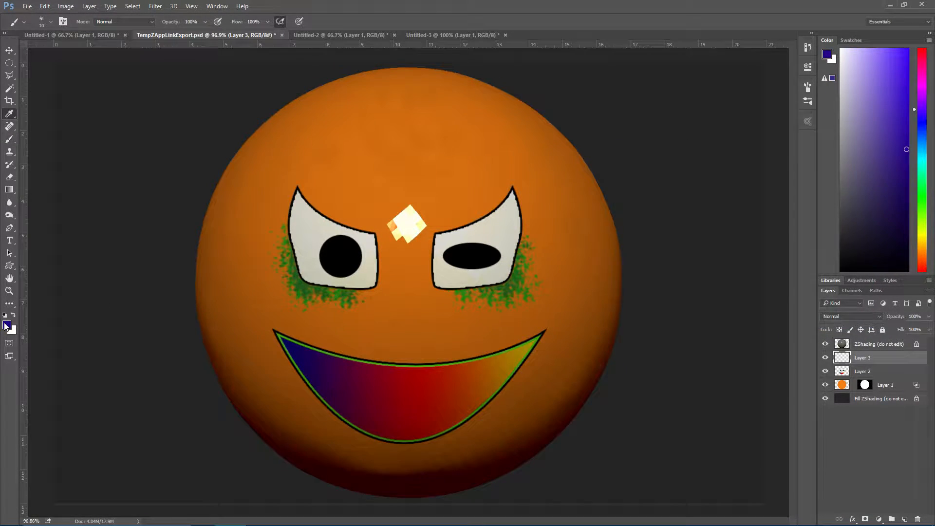
pyautogui.click(751, 226)
pyautogui.click(696, 177)
pyautogui.click(837, 172)
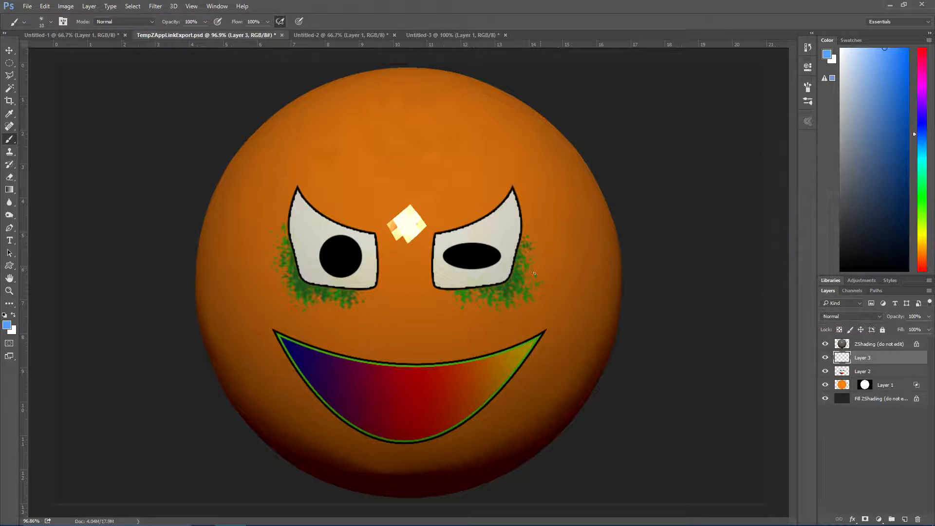
# Select everything outside the painted face artwork, using Layer 2's outline, while keeping the empty Layer 3 active for painting
pyautogui.keyDown('alt'); pyautogui.scroll(5, 540, 292); pyautogui.keyUp('alt')
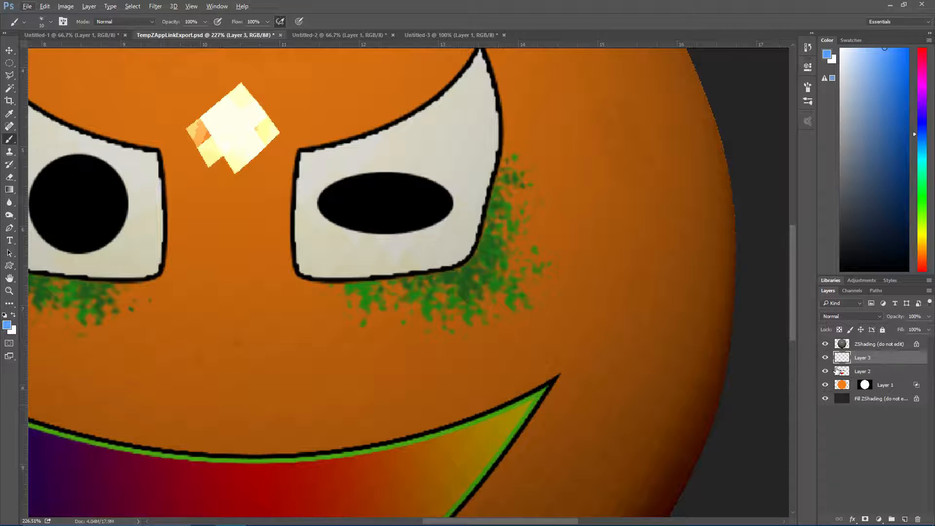
pyautogui.keyDown('ctrl'); pyautogui.click(843, 371); pyautogui.keyUp('ctrl')
pyautogui.keyDown('ctrl'); pyautogui.click(843, 371); pyautogui.keyUp('ctrl')
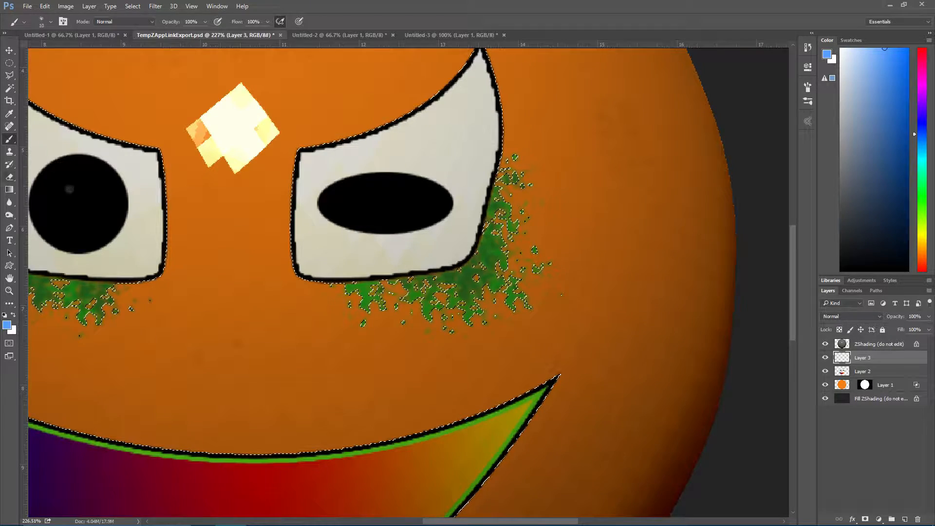
pyautogui.moveTo(341, 222); pyautogui.dragTo(304, 277)
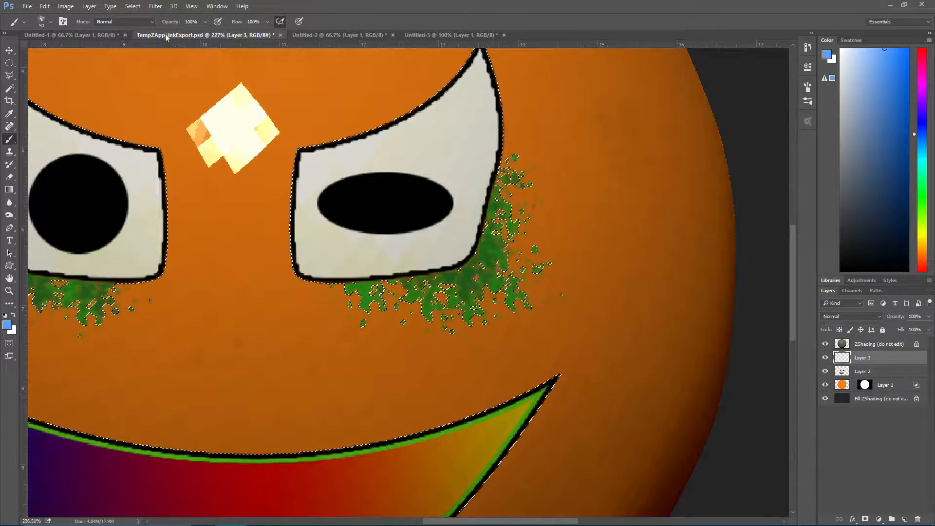
# Open the brush settings and turn off Scattering, leaving Shape Dynamics on
pyautogui.click(217, 6)
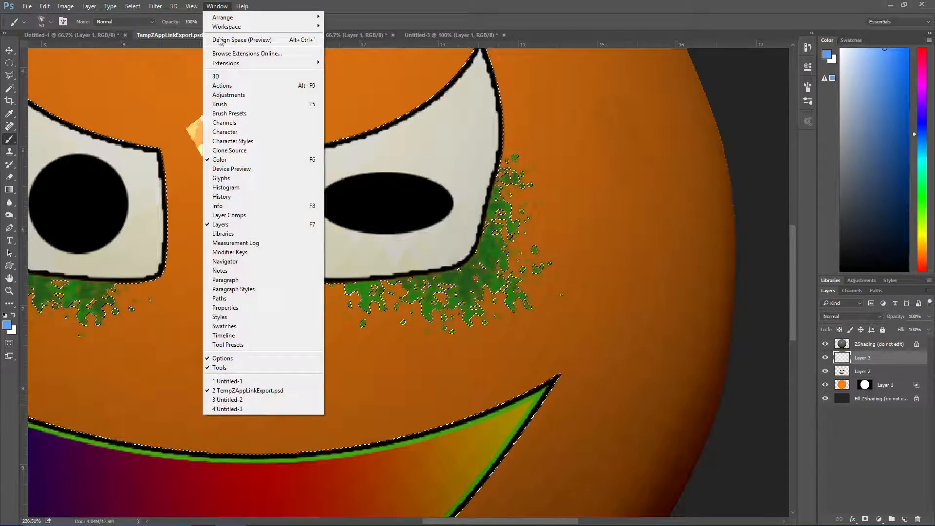
pyautogui.click(220, 104)
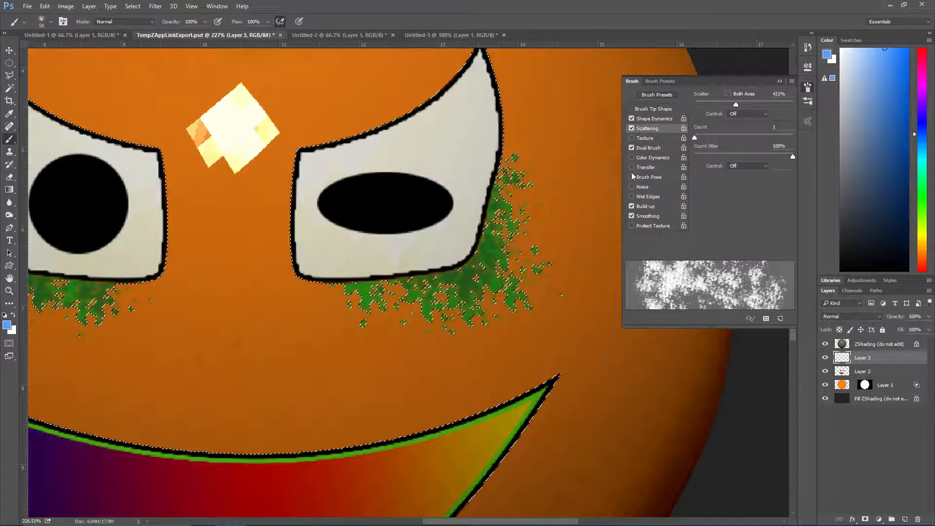
pyautogui.click(633, 129)
pyautogui.click(632, 118)
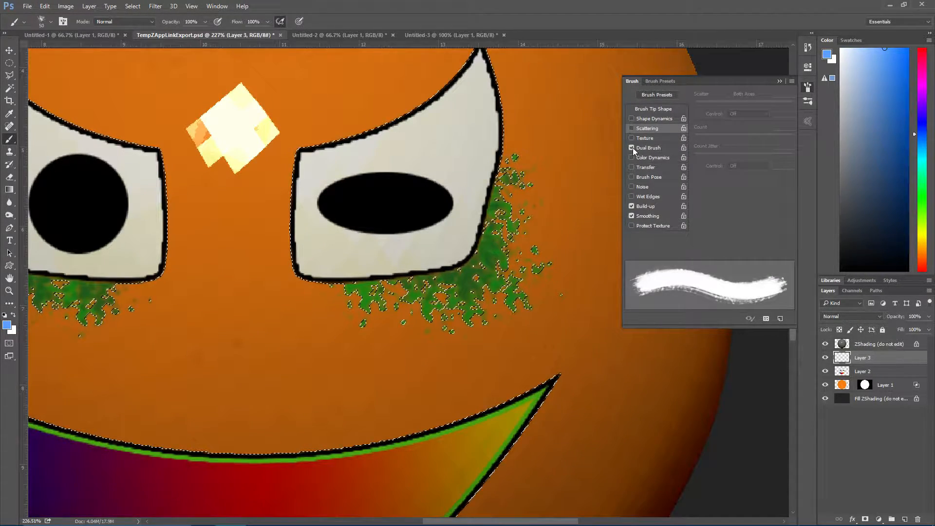
pyautogui.click(633, 128)
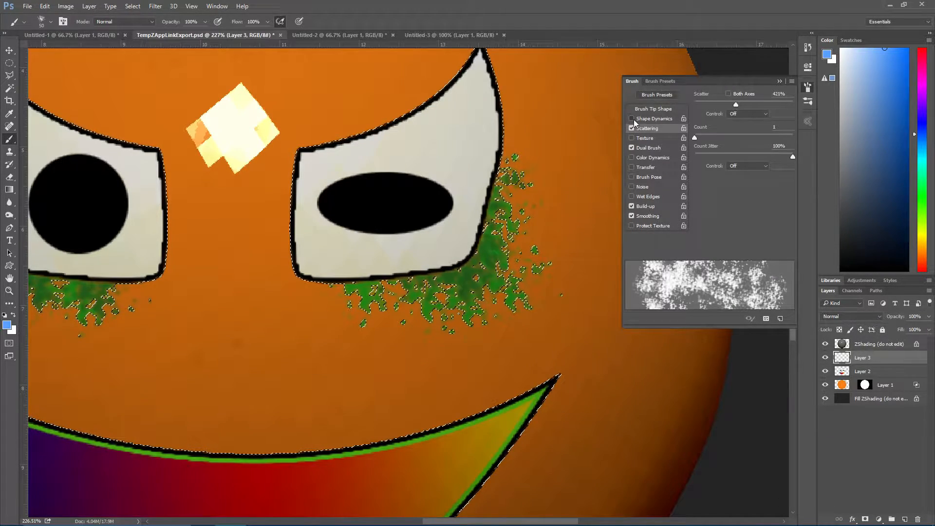
pyautogui.click(633, 129)
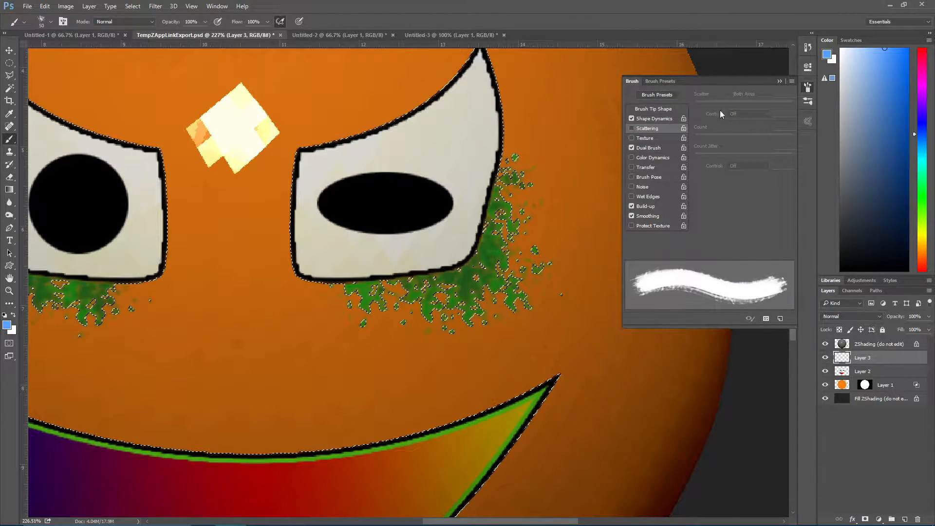
# Set the Dual Brush to the 44 px textured tip with 167% spacing and 124% scatter
pyautogui.click(631, 147)
pyautogui.click(632, 146)
pyautogui.click(656, 148)
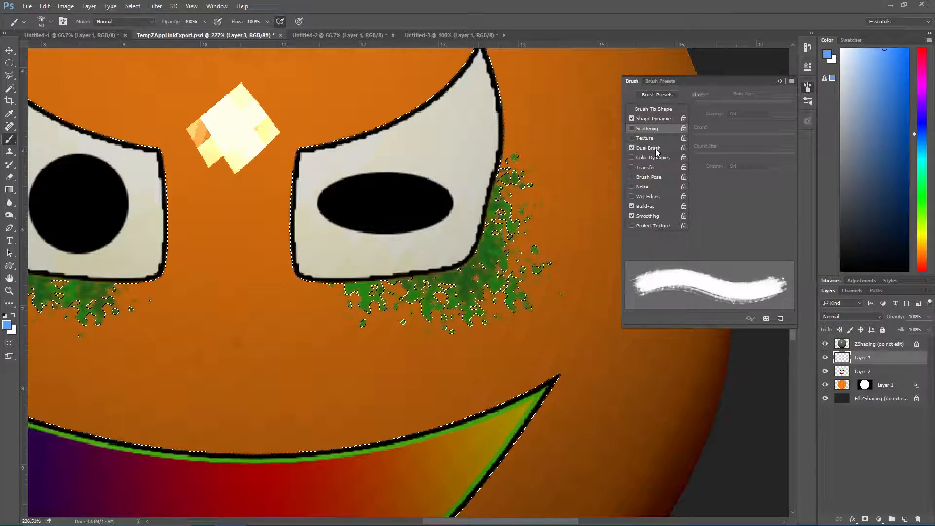
pyautogui.click(733, 126)
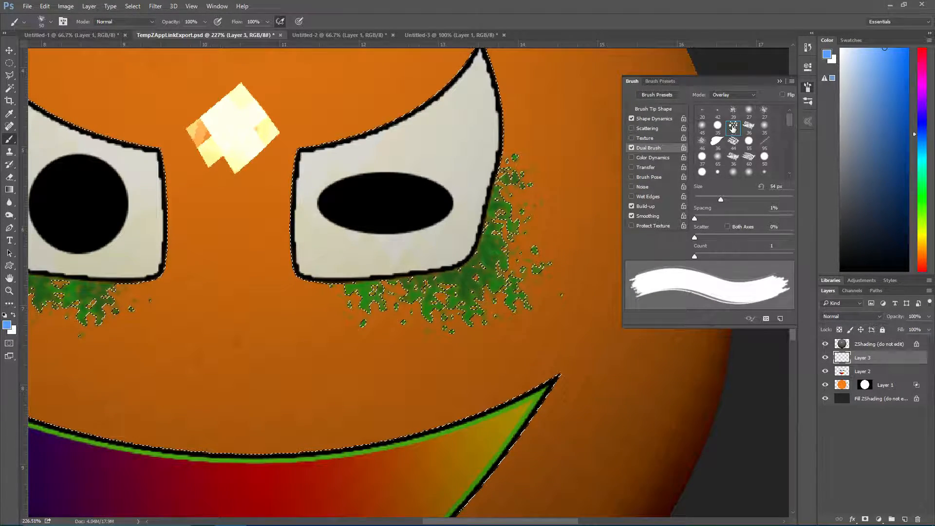
pyautogui.click(733, 141)
pyautogui.click(701, 143)
pyautogui.moveTo(695, 218)
pyautogui.mouseDown()
pyautogui.moveTo(768, 218)
pyautogui.moveTo(751, 196)
pyautogui.moveTo(780, 197)
pyautogui.moveTo(736, 200)
pyautogui.mouseUp()
pyautogui.moveTo(694, 238)
pyautogui.mouseDown()
pyautogui.moveTo(724, 239)
pyautogui.moveTo(685, 235)
pyautogui.moveTo(761, 220)
pyautogui.mouseUp()
pyautogui.click(732, 157)
pyautogui.click(735, 144)
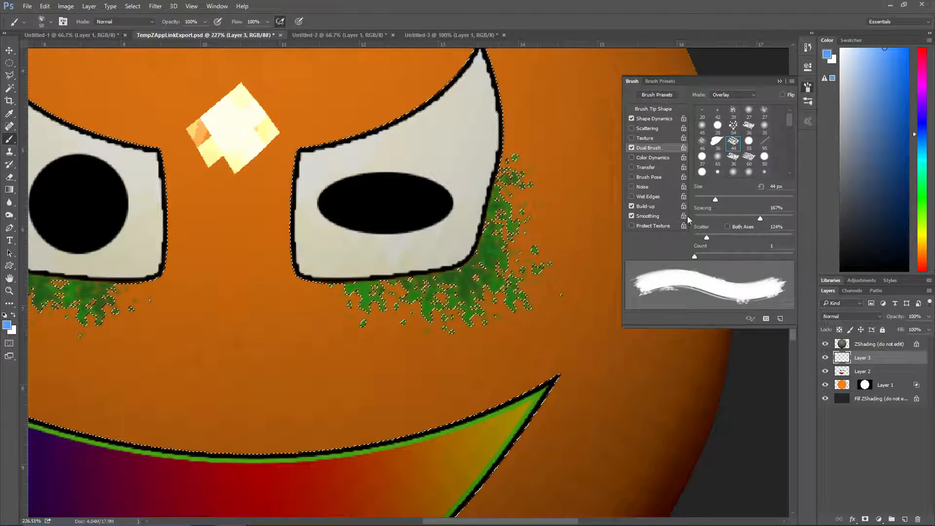
# Paint light blue speckles around the inner lower corners of both eyes on Layer 3, undoing the test stroke first
pyautogui.click(648, 119)
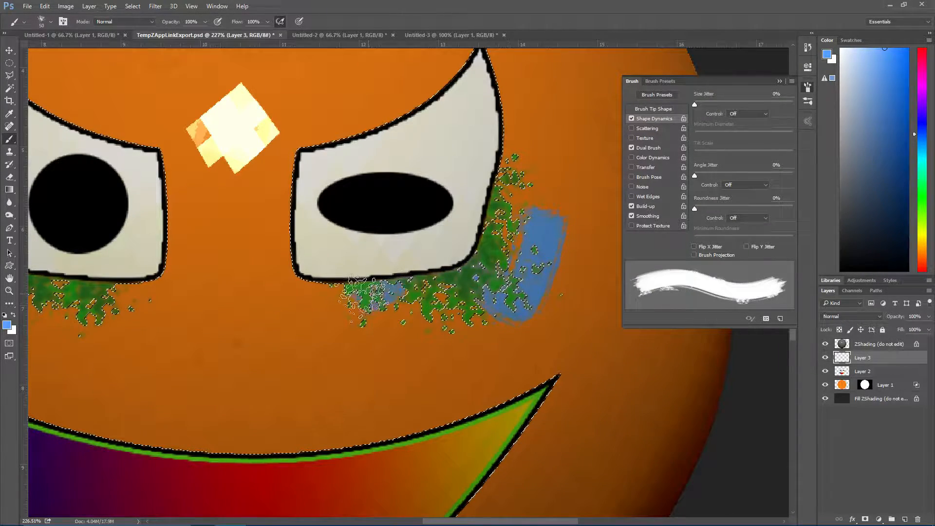
pyautogui.hotkey('ctrl', 'z')
pyautogui.click(305, 292)
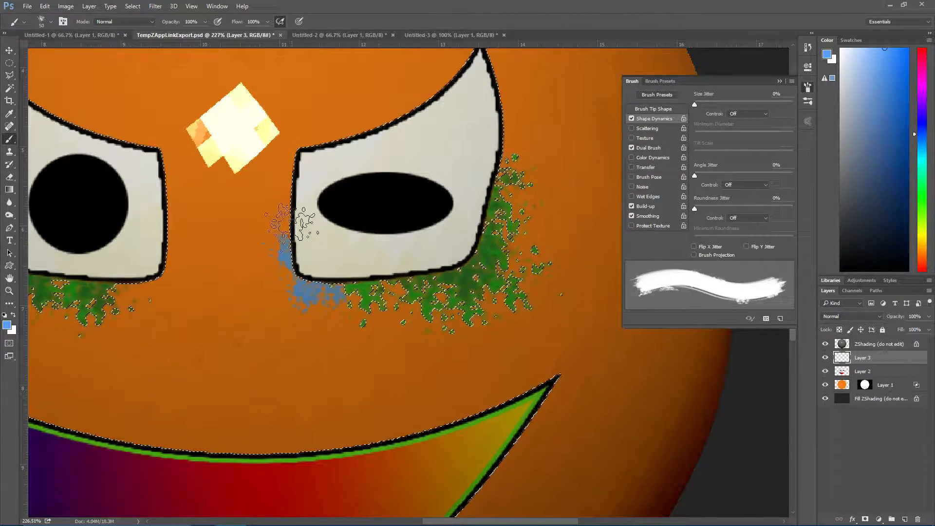
pyautogui.moveTo(149, 292); pyautogui.dragTo(131, 284)
pyautogui.moveTo(168, 250); pyautogui.dragTo(168, 229)
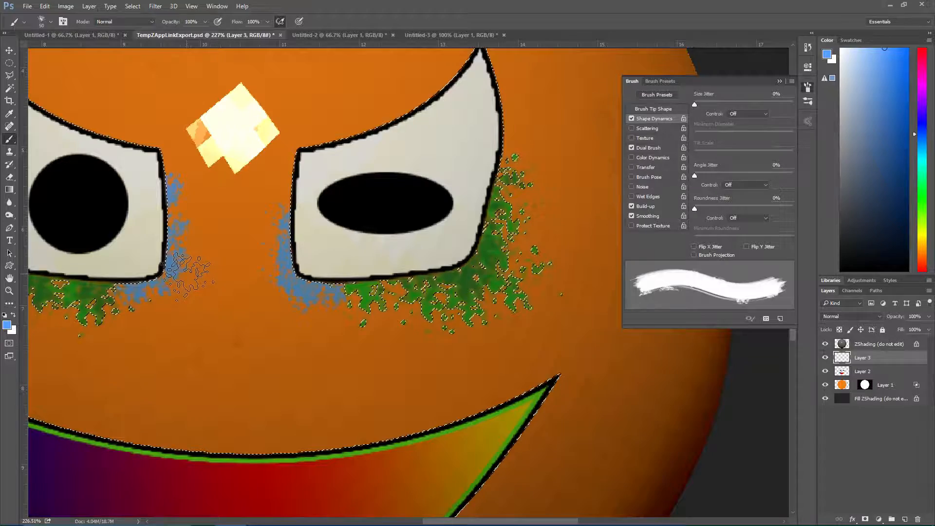
# Set the foreground colour to the darker blue 4180d6 and paint over the blue speckles beside both eyes
pyautogui.click(7, 326)
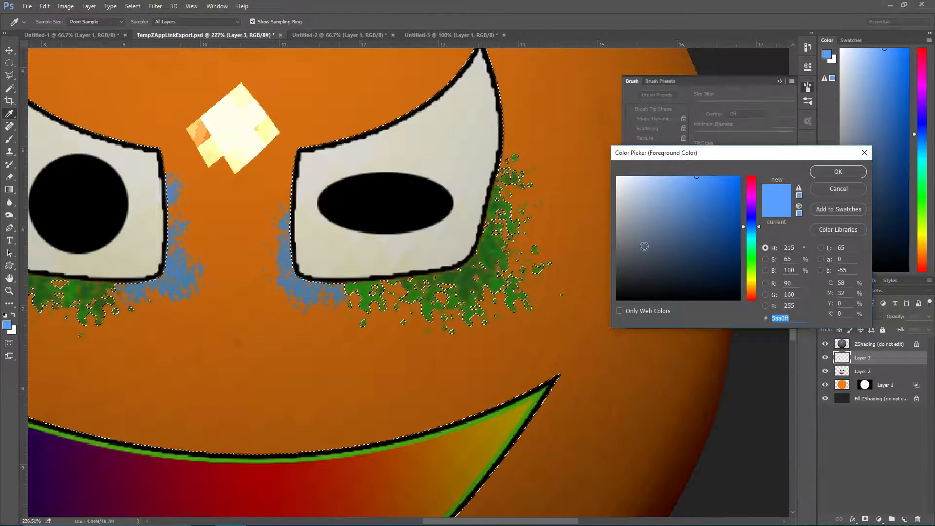
pyautogui.click(703, 196)
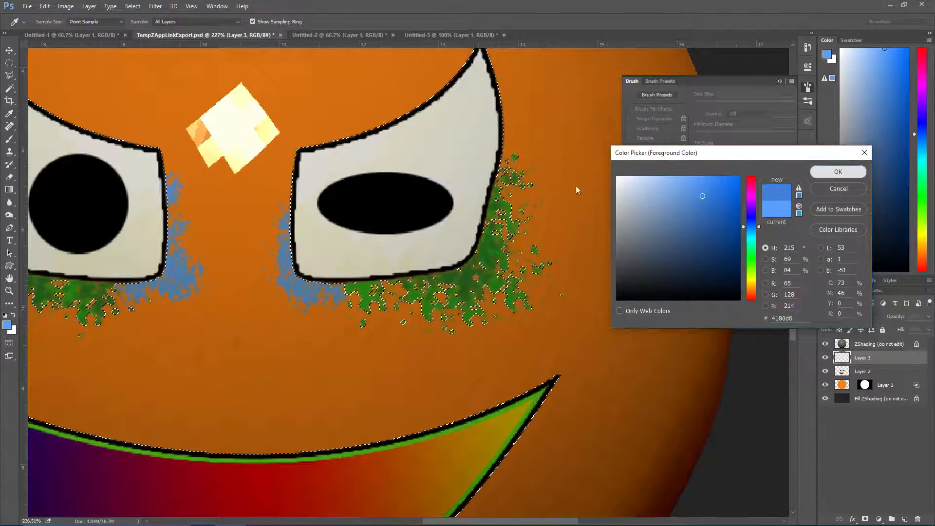
pyautogui.press('Return')
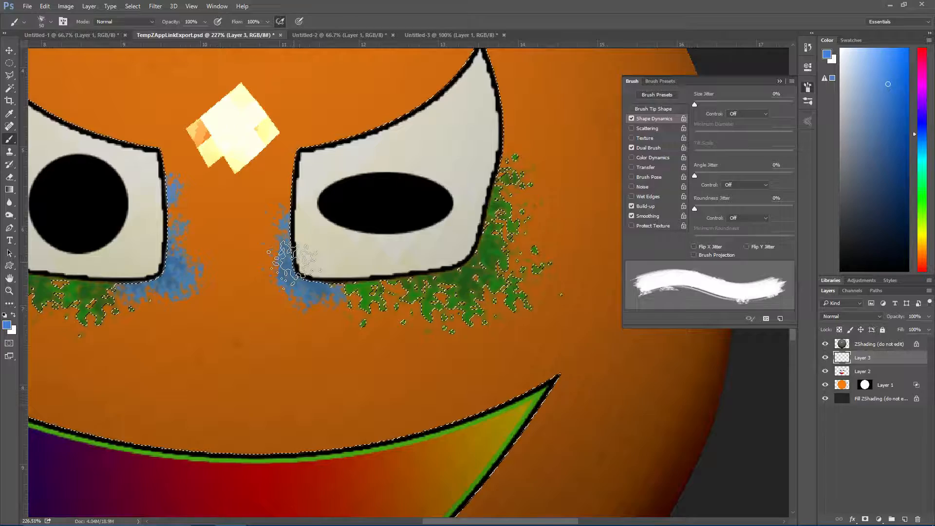
# Merge Layer 2 with Layer 3 and merge the result down into Layer 1, preserving its layer mask
pyautogui.keyDown('alt'); pyautogui.scroll(-2, 399, 228); pyautogui.keyUp('alt')
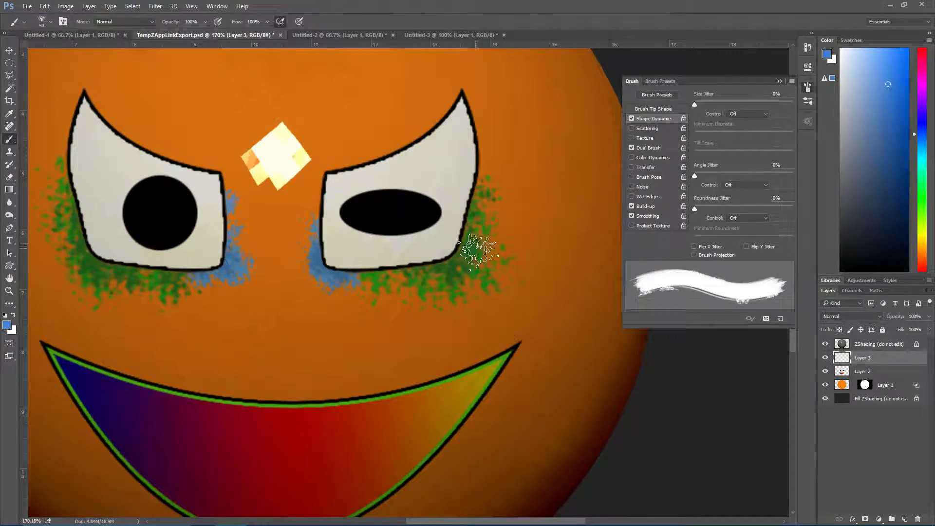
pyautogui.keyDown('alt'); pyautogui.scroll(-1, 499, 260); pyautogui.keyUp('alt')
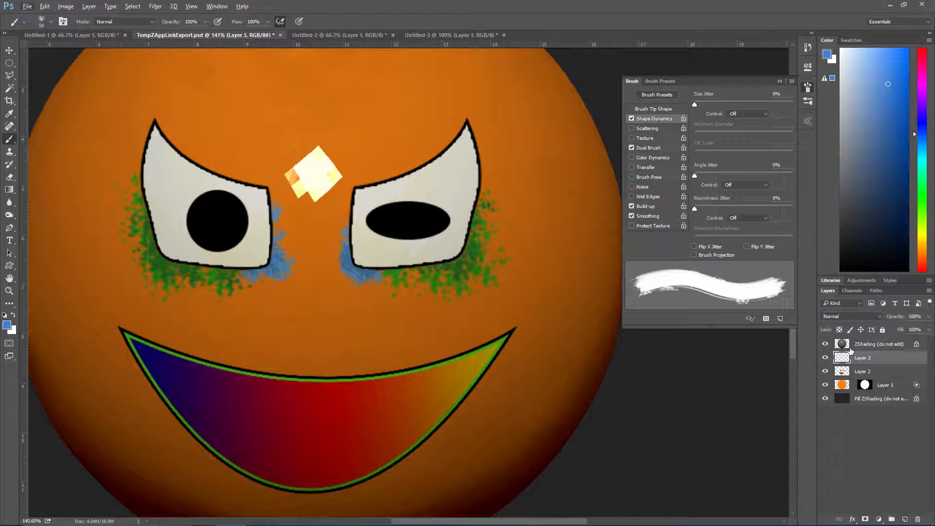
pyautogui.keyDown('shift'); pyautogui.click(870, 373); pyautogui.keyUp('shift')
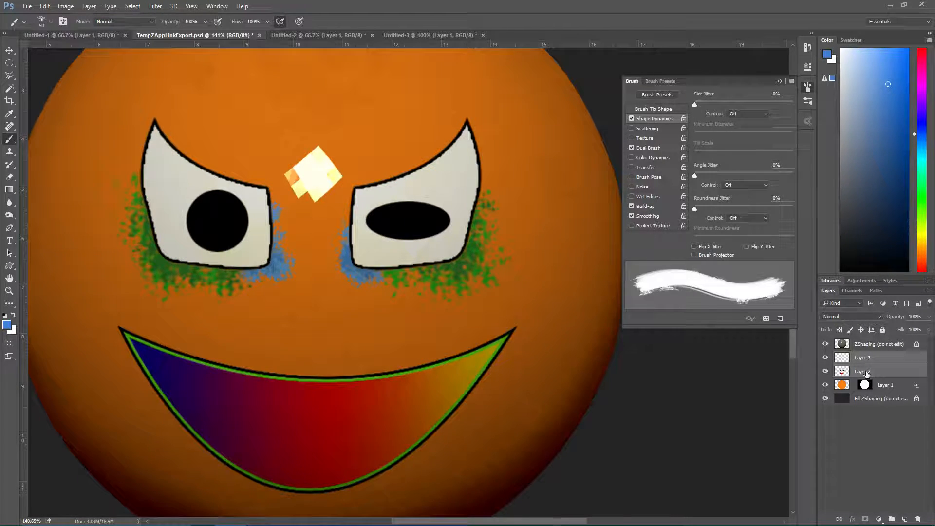
pyautogui.hotkey('ctrl', 'e')
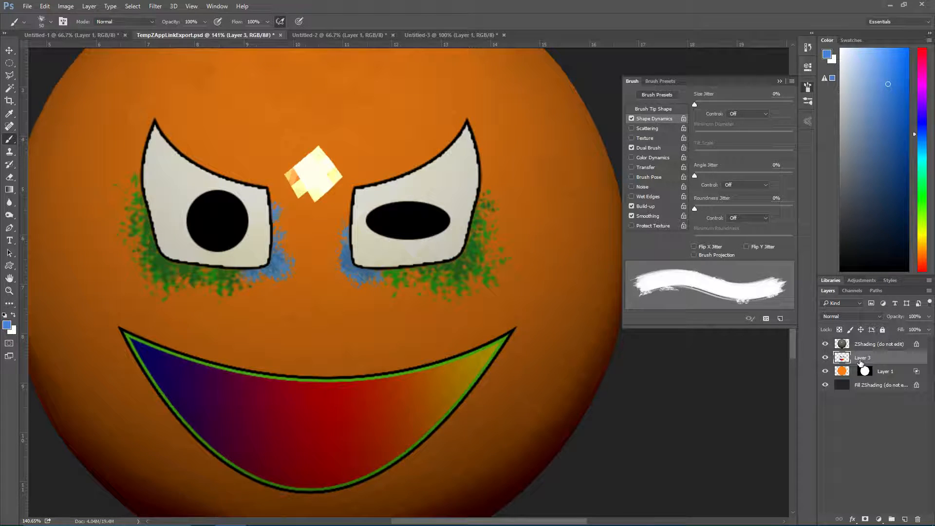
pyautogui.hotkey('ctrl', 'e')
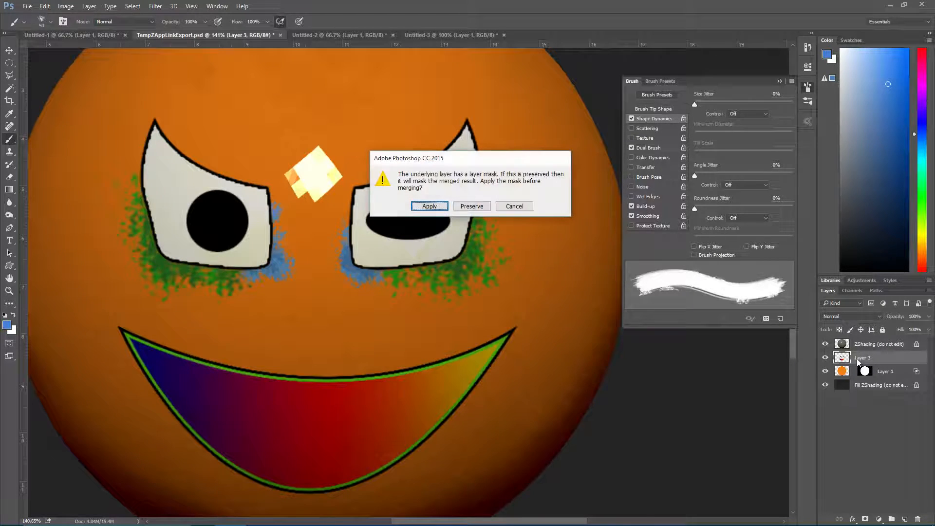
pyautogui.click(460, 206)
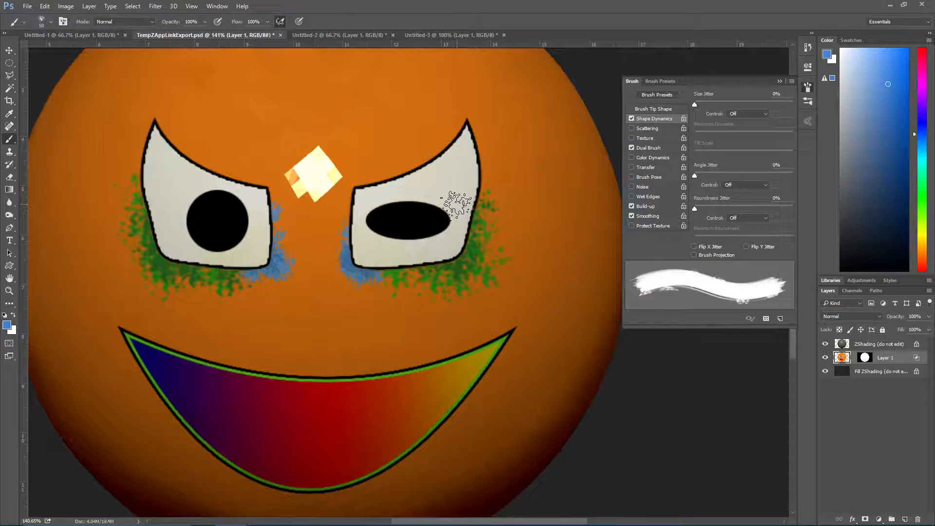
# Save the painted and merged TempZAppLinkExport.psd
pyautogui.keyDown('alt'); pyautogui.scroll(-1, 464, 308); pyautogui.keyUp('alt')
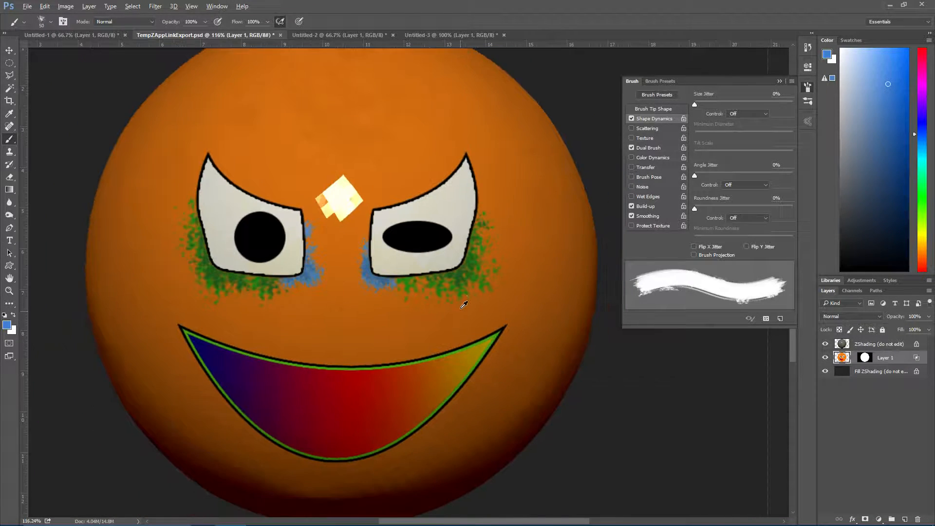
pyautogui.keyDown('alt'); pyautogui.scroll(-1, 464, 308); pyautogui.keyUp('alt')
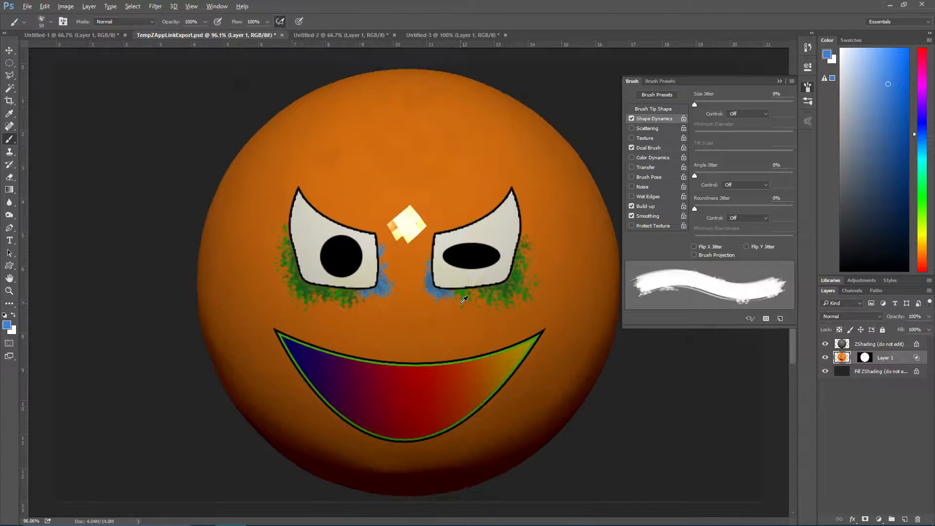
pyautogui.click(27, 7)
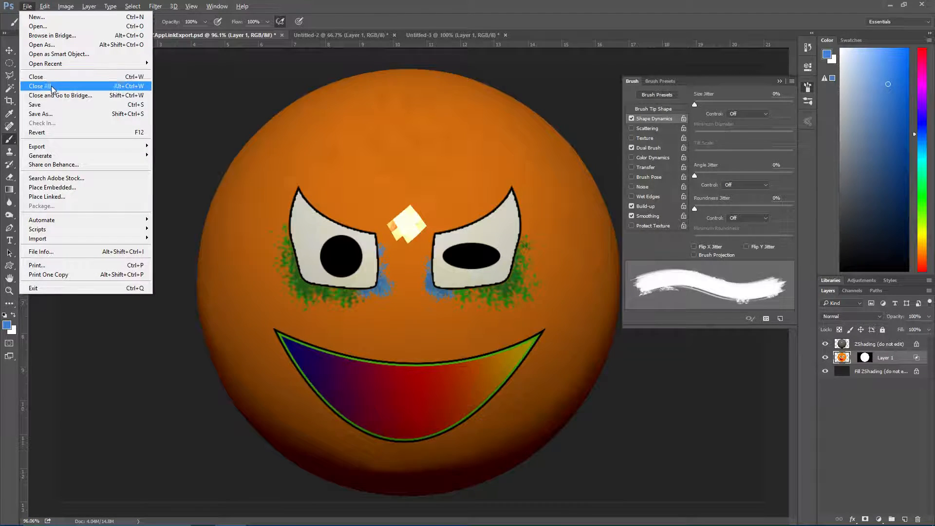
pyautogui.click(49, 104)
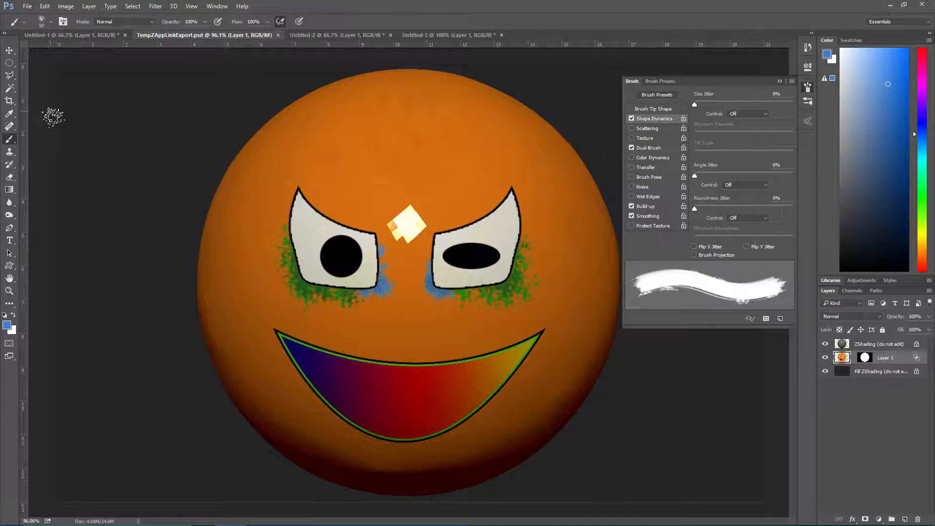
# Switch back to ZBrush, re-enter from ZAppLink, and pick up the edited face projection
pyautogui.click(890, 5)
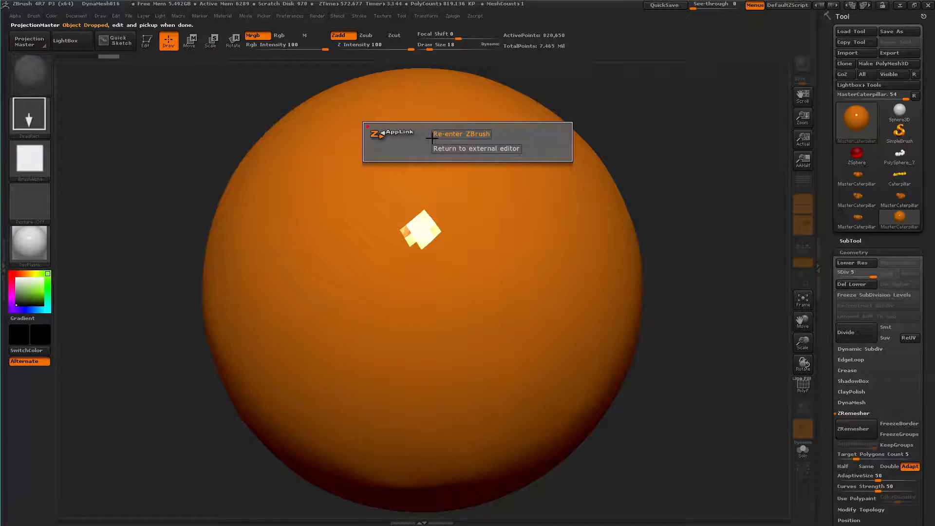
pyautogui.click(433, 135)
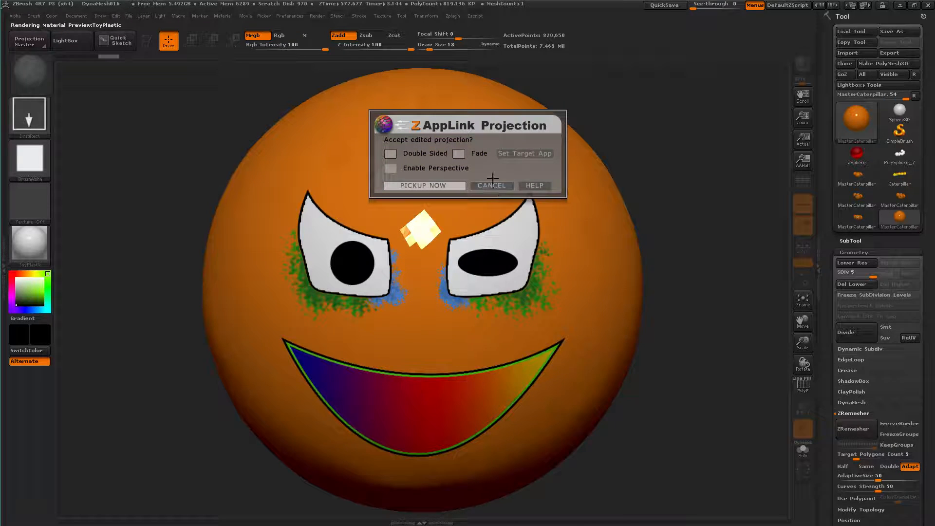
pyautogui.click(437, 186)
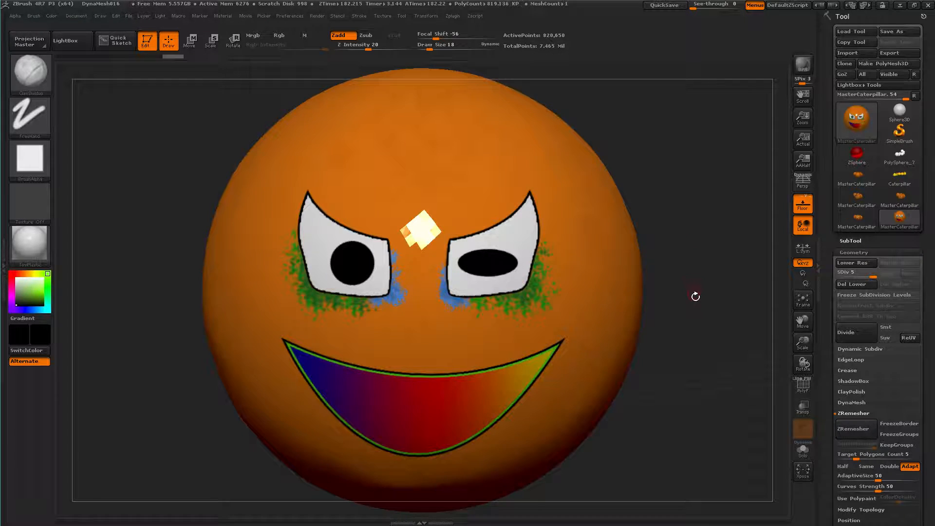
# Turn the isolated head to a side view and unhide the rest of the caterpillar
pyautogui.press('ctrl')
pyautogui.keyDown('ctrl'); pyautogui.moveTo(690, 297); pyautogui.dragTo(681, 230, button='right'); pyautogui.keyUp('ctrl')
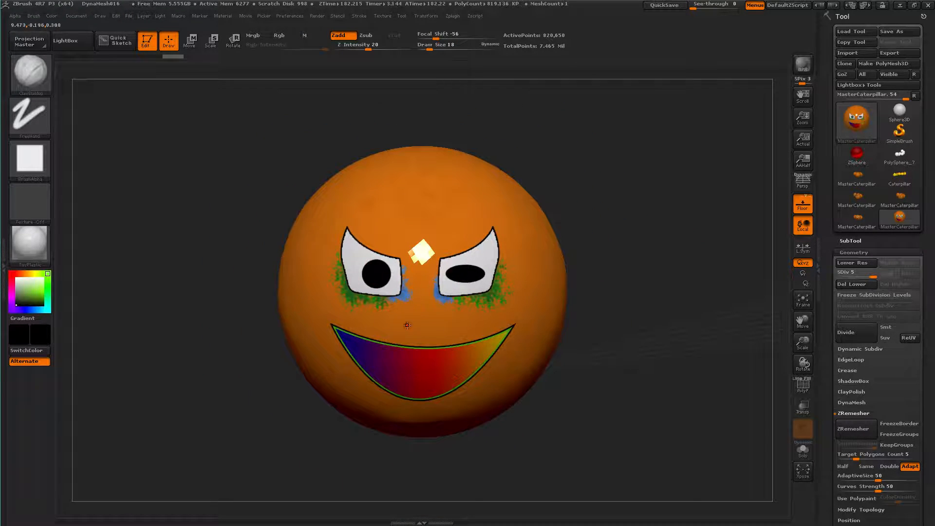
pyautogui.moveTo(603, 265); pyautogui.dragTo(647, 284)
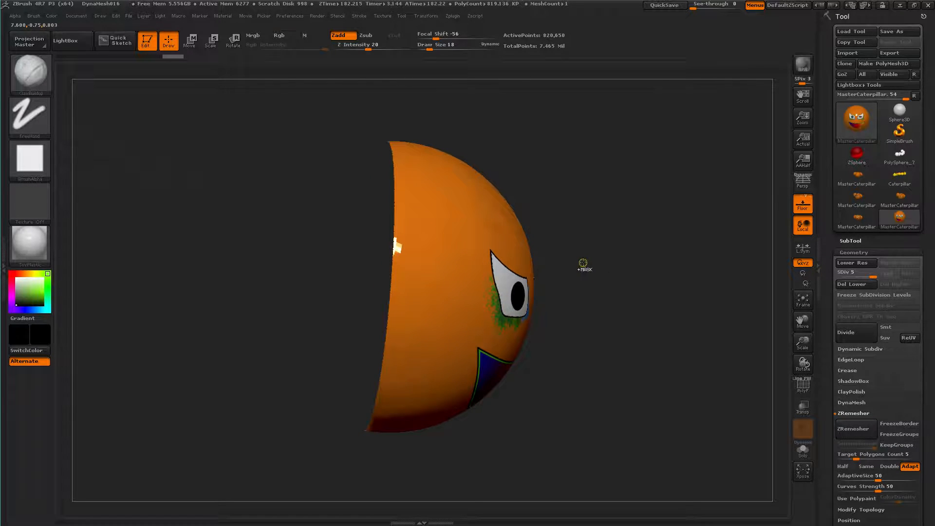
pyautogui.hotkey('ctrl', 'shift')
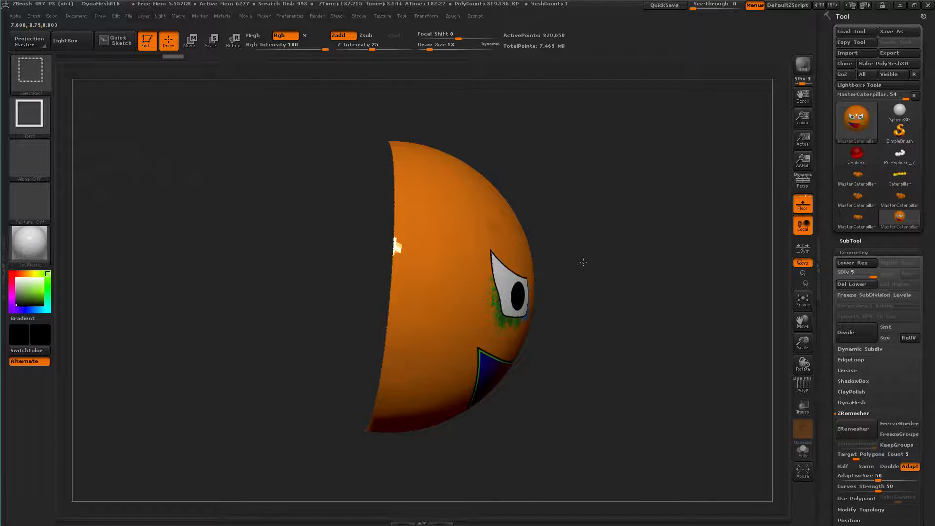
pyautogui.keyDown('ctrl'); pyautogui.keyDown('shift'); pyautogui.click(584, 262); pyautogui.keyUp('shift'); pyautogui.keyUp('ctrl')
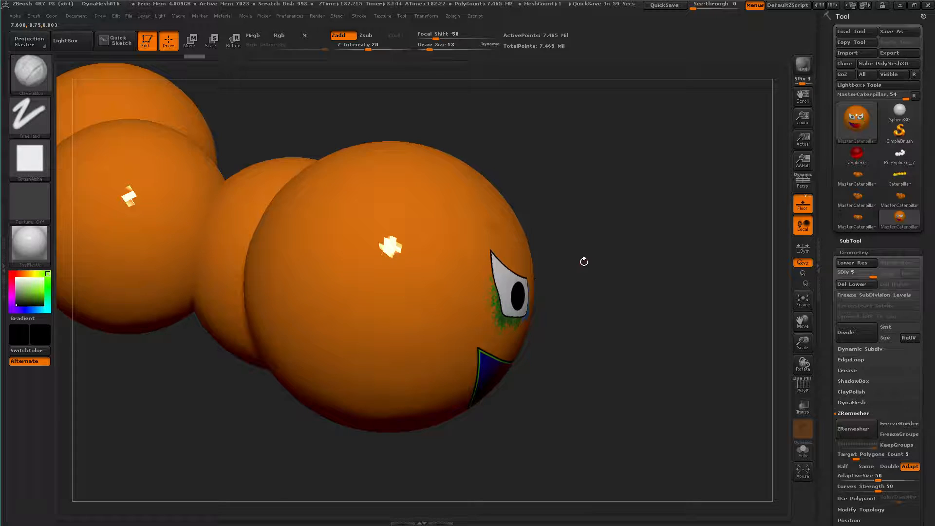
# Examine the face projection on the complete caterpillar from several angles, ending with the whole body in side view
pyautogui.moveTo(585, 262)
pyautogui.keyDown('ctrl'); pyautogui.mouseDown(button='right')
pyautogui.moveTo(505, 229)
pyautogui.moveTo(599, 300)
pyautogui.mouseUp(button='right'); pyautogui.keyUp('ctrl')
pyautogui.moveTo(584, 301)
pyautogui.mouseDown()
pyautogui.moveTo(567, 301)
pyautogui.moveTo(563, 279)
pyautogui.moveTo(576, 295)
pyautogui.moveTo(561, 279)
pyautogui.moveTo(555, 286)
pyautogui.moveTo(568, 294)
pyautogui.mouseUp()
pyautogui.moveTo(689, 359); pyautogui.dragTo(644, 378)
pyautogui.moveTo(291, 316); pyautogui.dragTo(330, 289)
pyautogui.moveTo(577, 255); pyautogui.dragTo(308, 262)
pyautogui.moveTo(134, 216)
pyautogui.keyDown('ctrl'); pyautogui.keyDown('shift'); pyautogui.mouseDown()
pyautogui.moveTo(209, 255)
pyautogui.moveTo(502, 317)
pyautogui.moveTo(547, 347)
pyautogui.moveTo(568, 344)
pyautogui.moveTo(15, 53)
pyautogui.mouseUp(); pyautogui.keyUp('shift'); pyautogui.keyUp('ctrl')
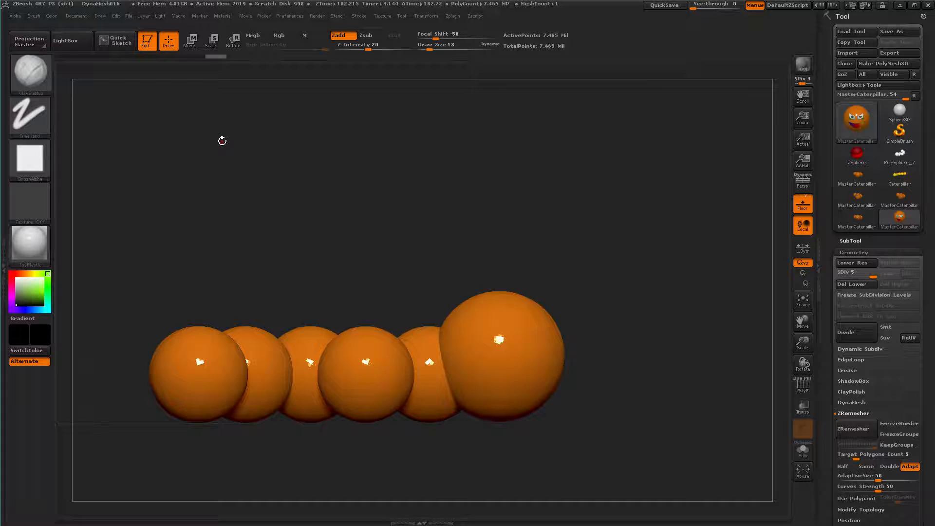
# Isolate the caterpillar's head and the six adjoining body segments, and frame them larger with the curved body fully in view
pyautogui.press('ctrl')
pyautogui.moveTo(112, 229)
pyautogui.keyDown('ctrl'); pyautogui.keyDown('shift'); pyautogui.mouseDown()
pyautogui.moveTo(622, 313)
pyautogui.moveTo(626, 360)
pyautogui.moveTo(614, 384)
pyautogui.moveTo(575, 384)
pyautogui.moveTo(605, 388)
pyautogui.moveTo(597, 387)
pyautogui.moveTo(620, 324)
pyautogui.moveTo(635, 491)
pyautogui.moveTo(620, 484)
pyautogui.mouseUp(); pyautogui.keyUp('shift'); pyautogui.keyUp('ctrl')
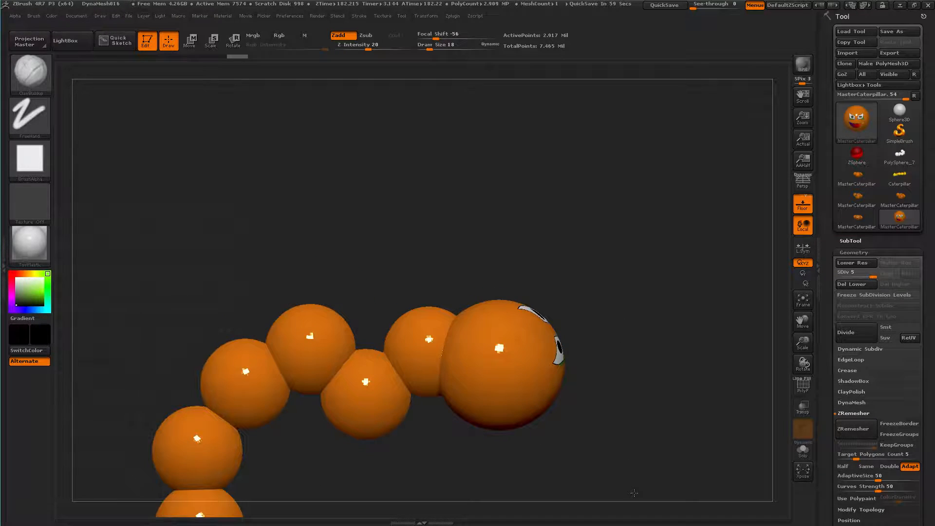
pyautogui.moveTo(528, 286); pyautogui.dragTo(482, 216)
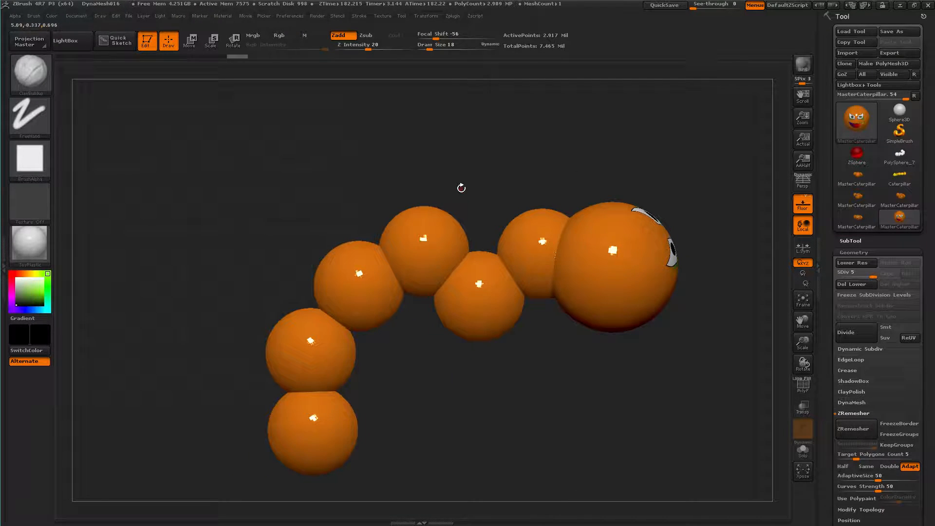
pyautogui.moveTo(461, 189)
pyautogui.keyDown('ctrl'); pyautogui.mouseDown(button='right')
pyautogui.moveTo(467, 203)
pyautogui.moveTo(399, 171)
pyautogui.moveTo(439, 100)
pyautogui.mouseUp(button='right'); pyautogui.keyUp('ctrl')
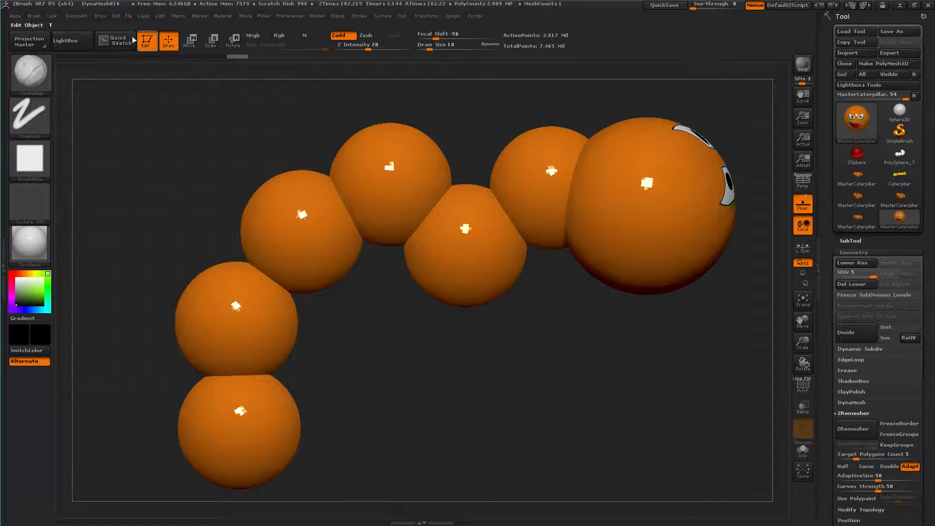
# Send the framed caterpillar to Photoshop through ZAppLink and update the open TempZAppLinkExport.psd with the new export
pyautogui.click(74, 19)
pyautogui.click(102, 63)
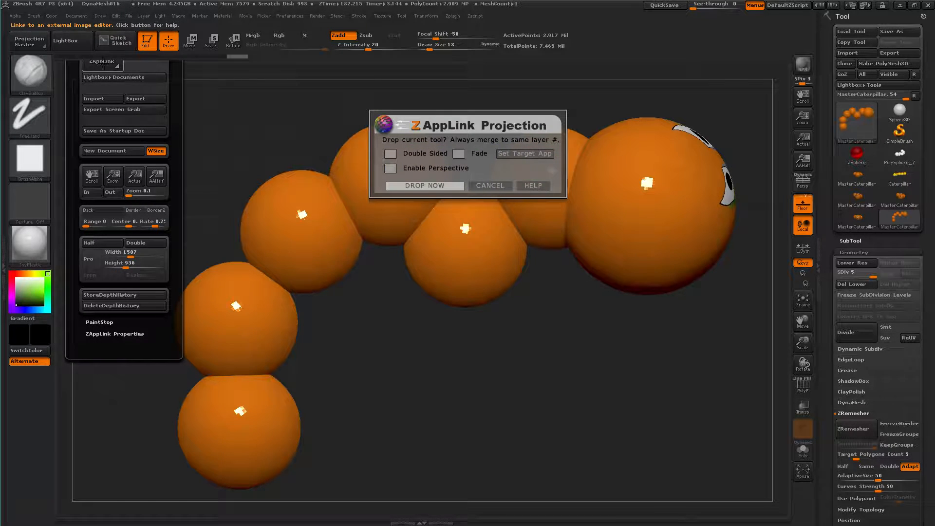
pyautogui.click(420, 186)
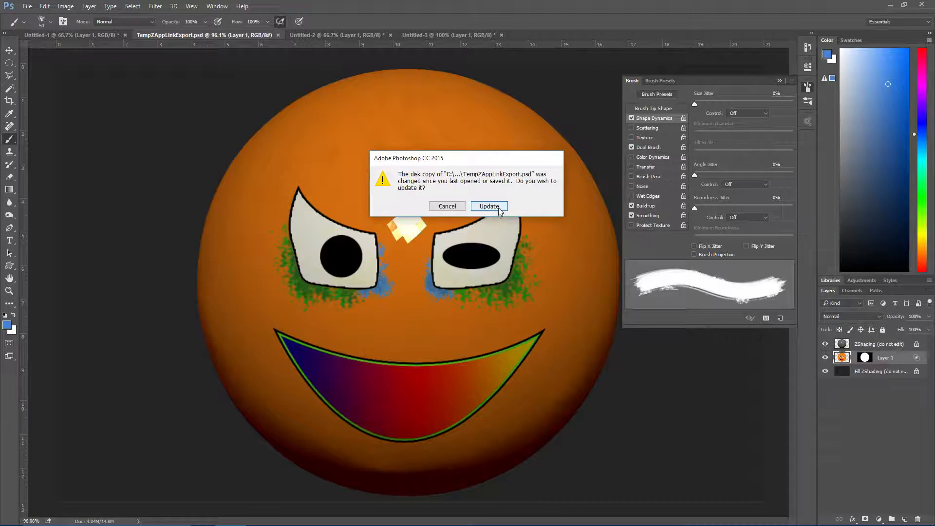
pyautogui.click(489, 206)
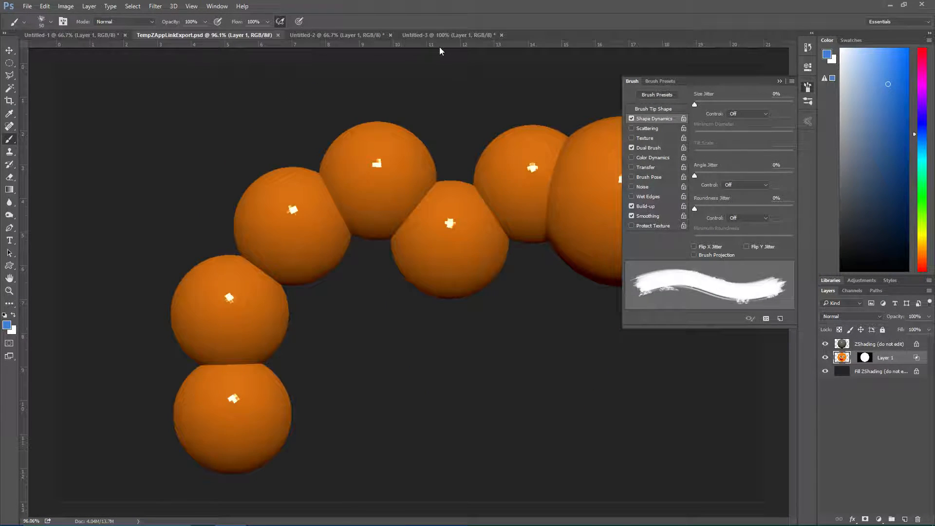
# Close the Untitled-3 and Untitled-2 documents without saving their changes
pyautogui.click(468, 34)
pyautogui.click(502, 35)
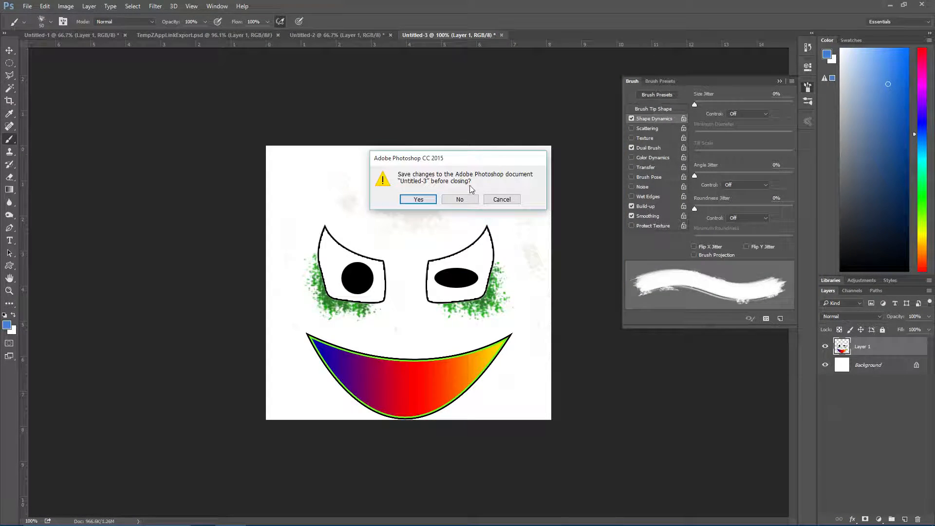
pyautogui.click(452, 199)
pyautogui.click(364, 34)
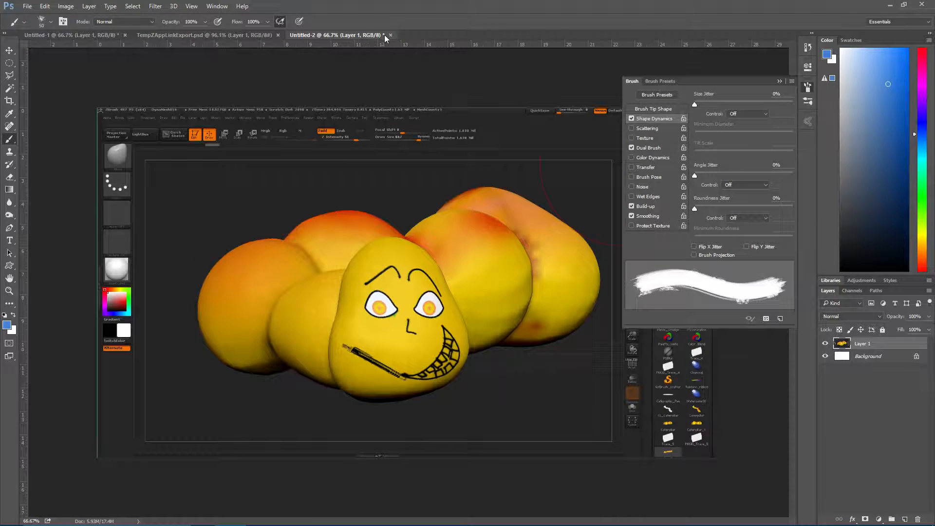
pyautogui.click(391, 35)
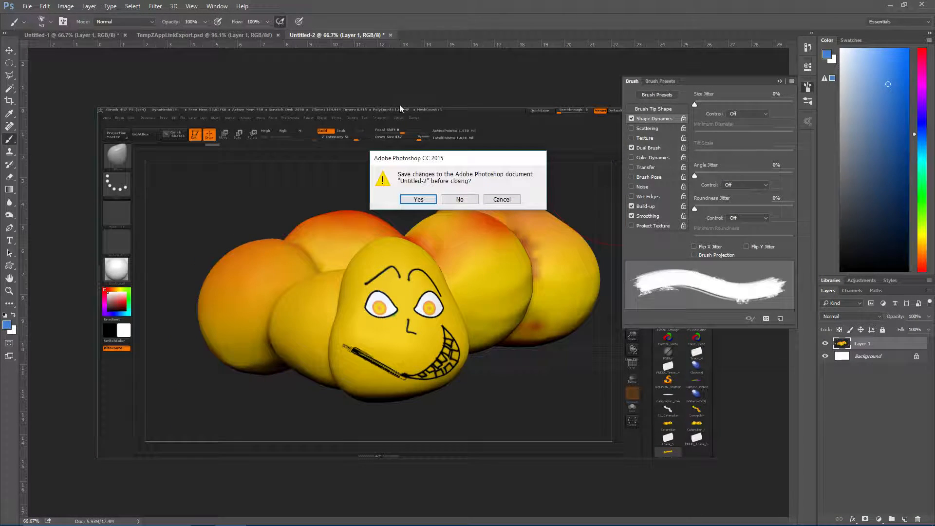
pyautogui.click(464, 201)
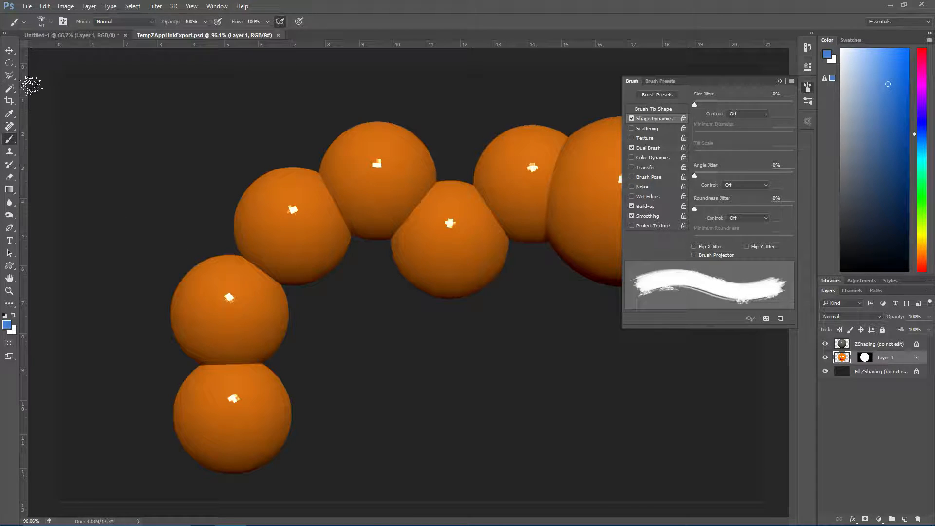
# Try a radial blue-red-yellow gradient centred on the third segment from the tail on Layer 1, and undo it
pyautogui.click(10, 189)
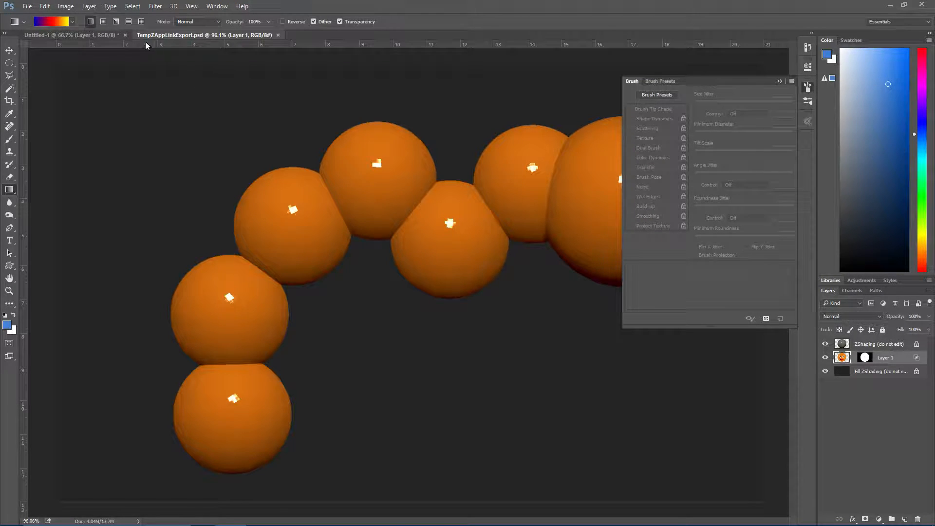
pyautogui.click(103, 22)
pyautogui.moveTo(289, 223); pyautogui.dragTo(305, 254)
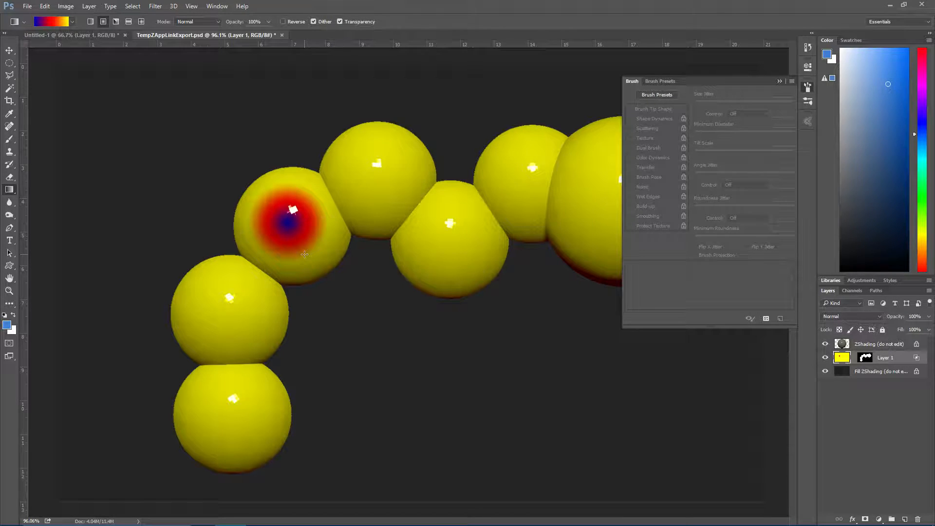
pyautogui.hotkey('ctrl', 'z')
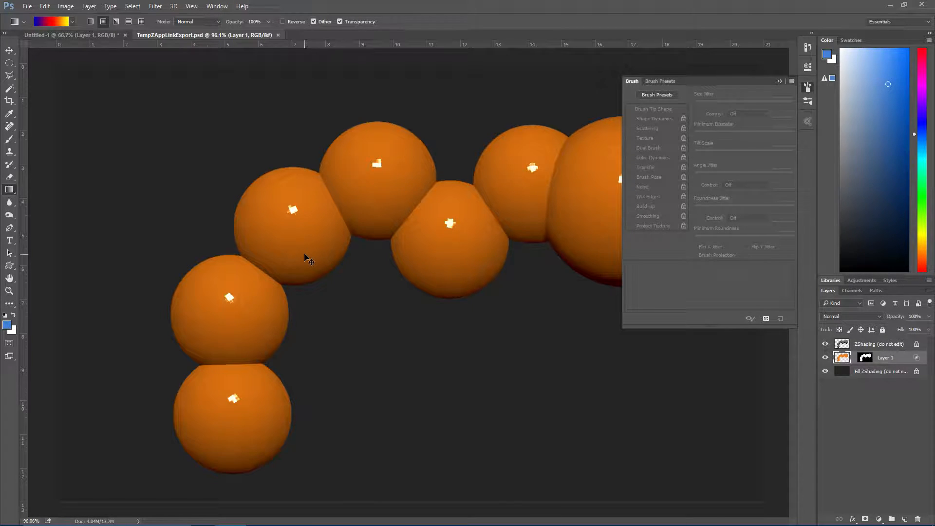
# Add a new empty layer directly above Layer 1
pyautogui.hotkey('ctrl', 'shift', 'n')
pyautogui.press('Return')
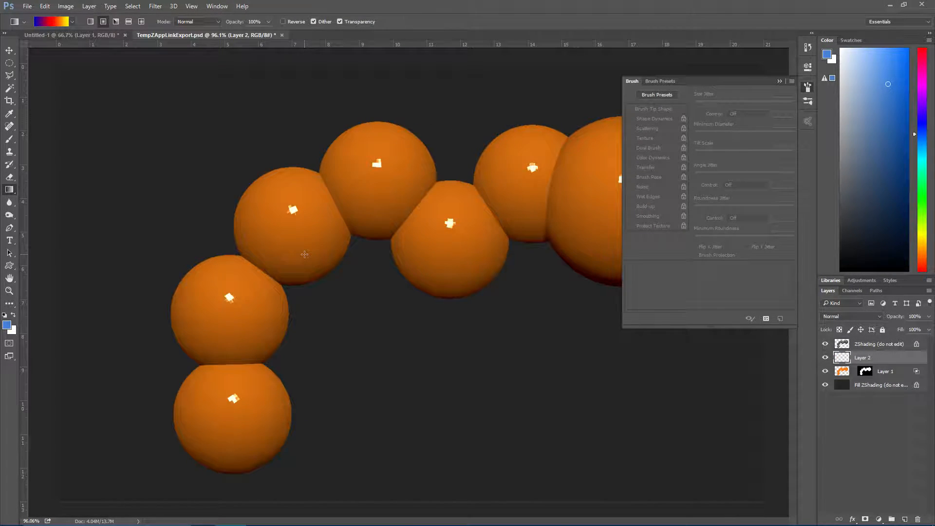
pyautogui.click(9, 64)
pyautogui.moveTo(253, 186); pyautogui.dragTo(344, 271)
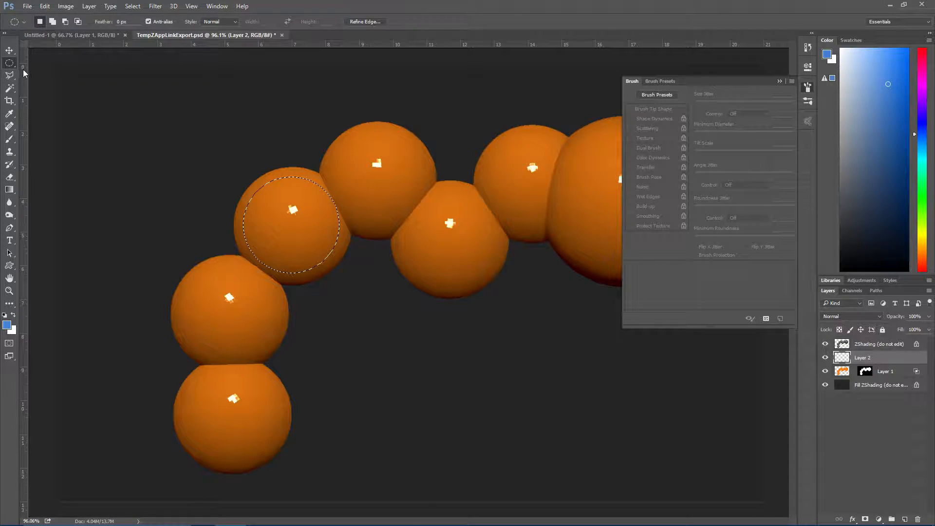
pyautogui.click(163, 137)
# Choose the soft round 45 px brush preset with 0% hardness and enlarge it to 100 px
pyautogui.click(11, 141)
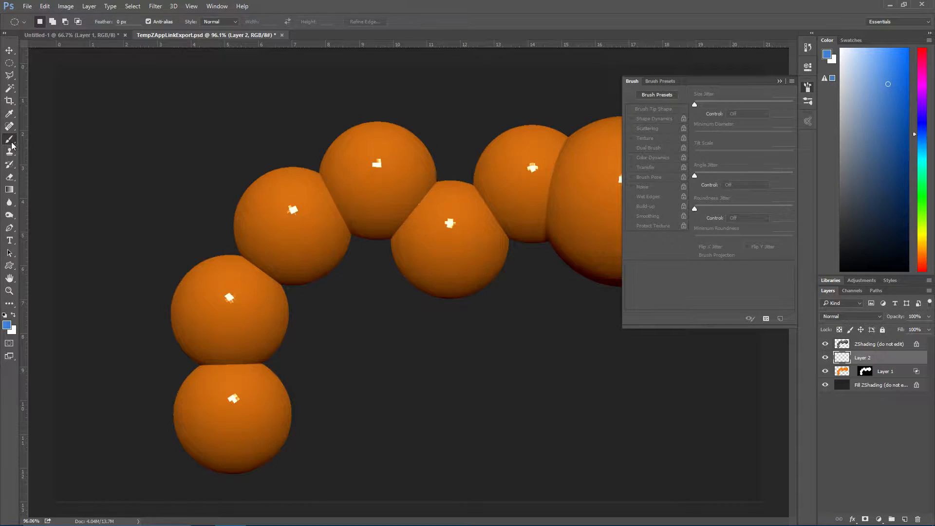
pyautogui.click(40, 22)
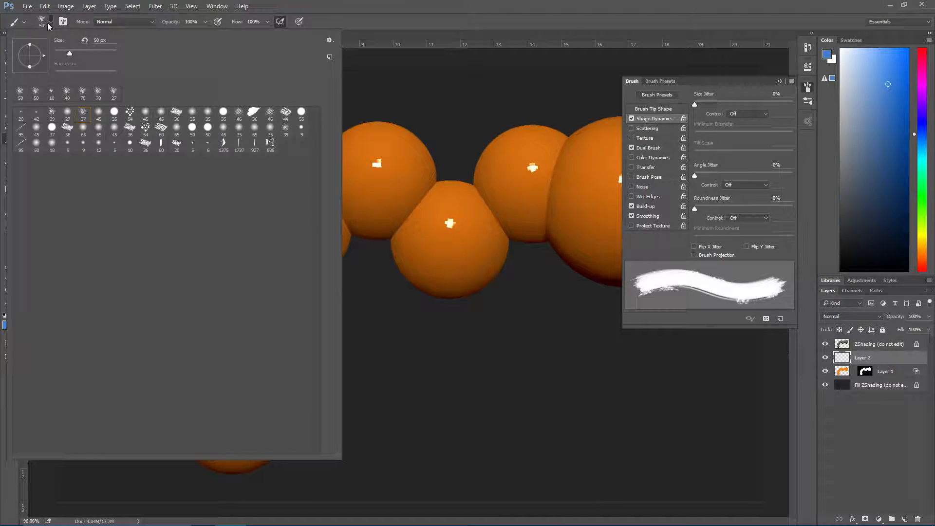
pyautogui.click(146, 115)
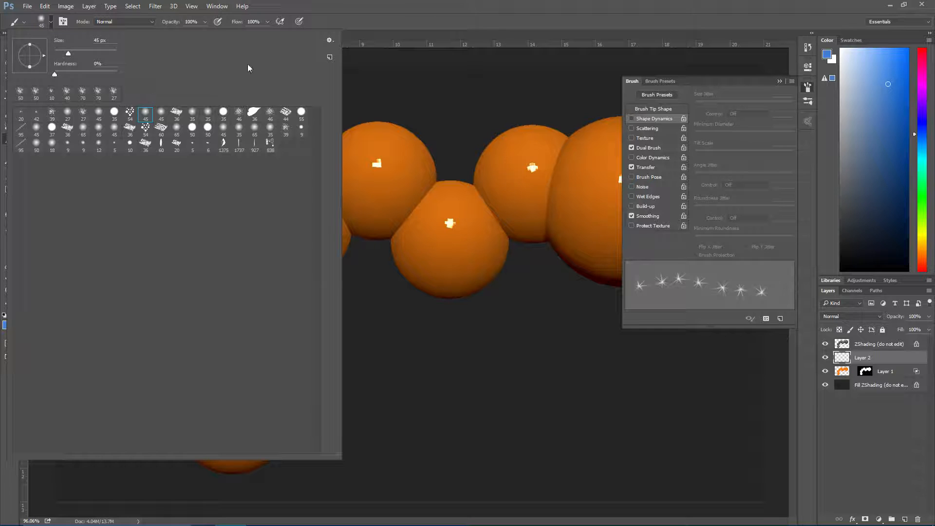
pyautogui.click(319, 5)
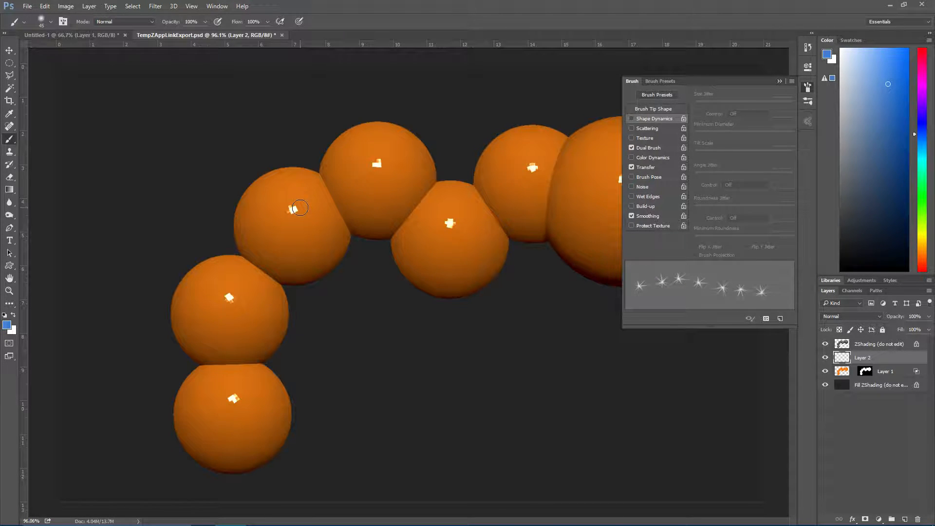
pyautogui.press(']')
pyautogui.press(']')
pyautogui.press(']')
pyautogui.press(']')
pyautogui.press(']')
pyautogui.press(']')
pyautogui.press(']')
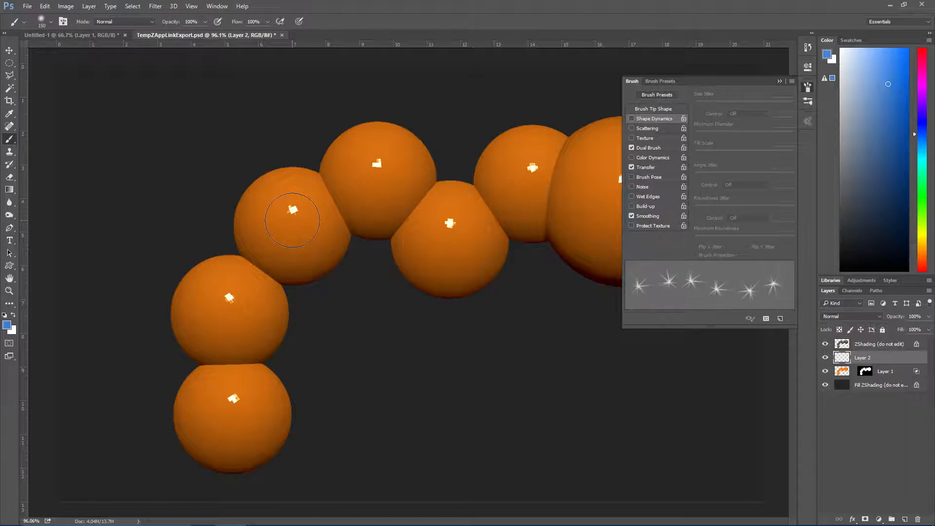
pyautogui.press('[')
# Set the foreground colour to a bright yellow
pyautogui.click(7, 326)
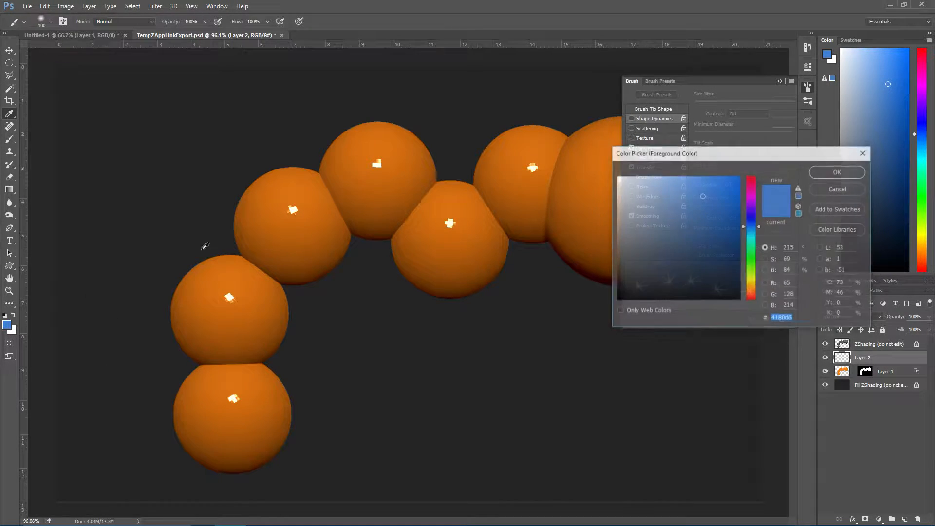
pyautogui.click(290, 217)
pyautogui.moveTo(758, 290); pyautogui.dragTo(757, 280)
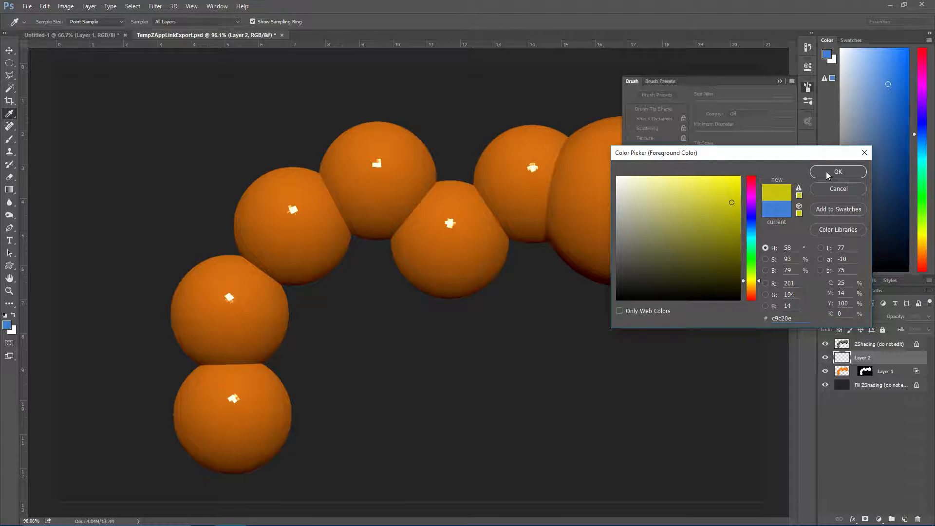
pyautogui.click(731, 181)
pyautogui.click(837, 171)
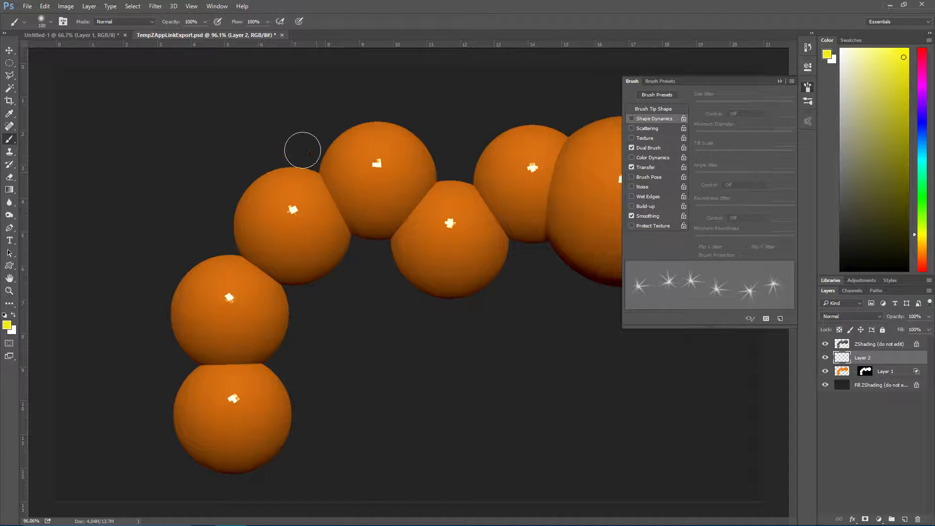
# Lower the brush flow to 28%, test a yellow stroke on the third segment from the tail, and undo it
pyautogui.moveTo(176, 25); pyautogui.dragTo(153, 29)
pyautogui.moveTo(180, 27); pyautogui.dragTo(168, 33)
pyautogui.moveTo(295, 211)
pyautogui.mouseDown()
pyautogui.moveTo(281, 213)
pyautogui.moveTo(320, 233)
pyautogui.moveTo(282, 210)
pyautogui.moveTo(292, 219)
pyautogui.moveTo(283, 231)
pyautogui.mouseUp()
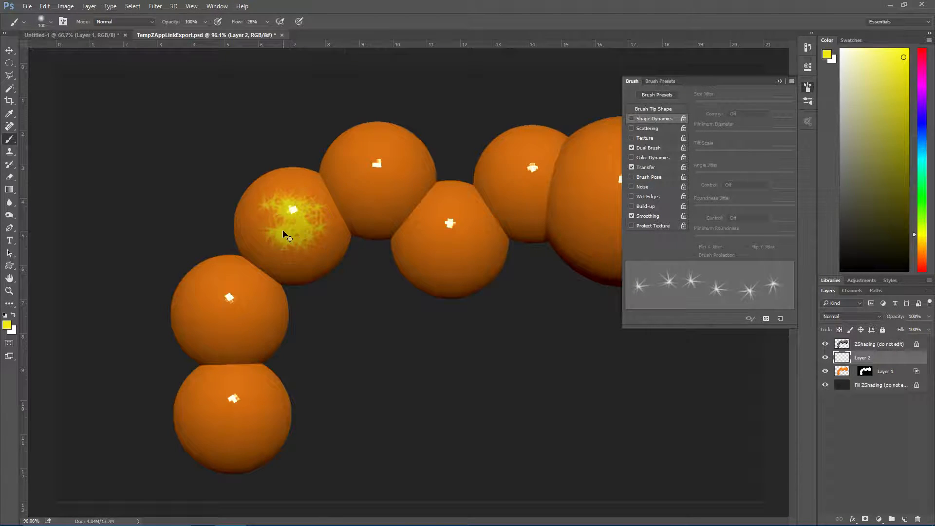
pyautogui.hotkey('ctrl', 'z')
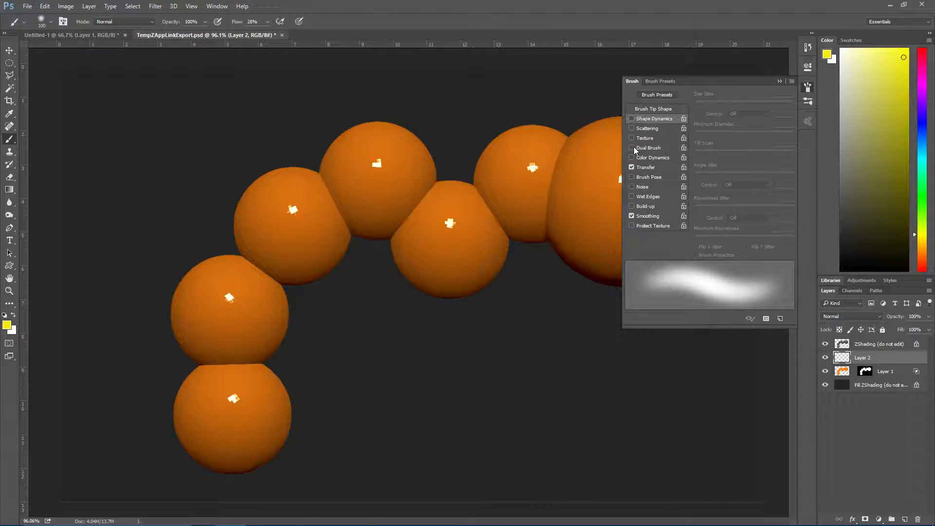
# Turn off Dual Brush and paint soft yellow centres on the three segments at the tail end, undoing the stroke that strays off the body
pyautogui.moveTo(296, 204); pyautogui.dragTo(301, 232)
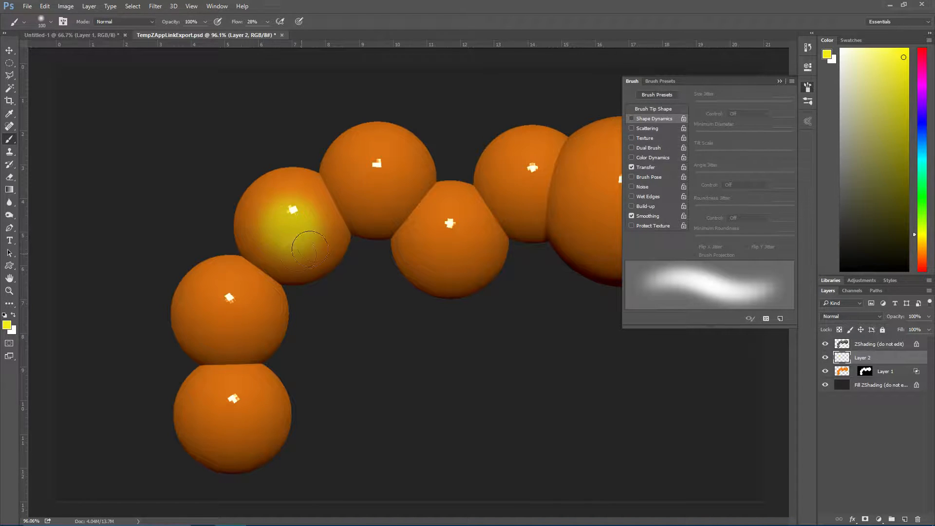
pyautogui.rightClick(297, 234)
pyautogui.click(161, 145)
pyautogui.moveTo(222, 307)
pyautogui.mouseDown()
pyautogui.moveTo(246, 303)
pyautogui.moveTo(250, 317)
pyautogui.moveTo(217, 319)
pyautogui.moveTo(216, 341)
pyautogui.mouseUp()
pyautogui.moveTo(265, 399)
pyautogui.mouseDown()
pyautogui.moveTo(302, 395)
pyautogui.moveTo(282, 421)
pyautogui.moveTo(253, 402)
pyautogui.moveTo(261, 400)
pyautogui.mouseUp()
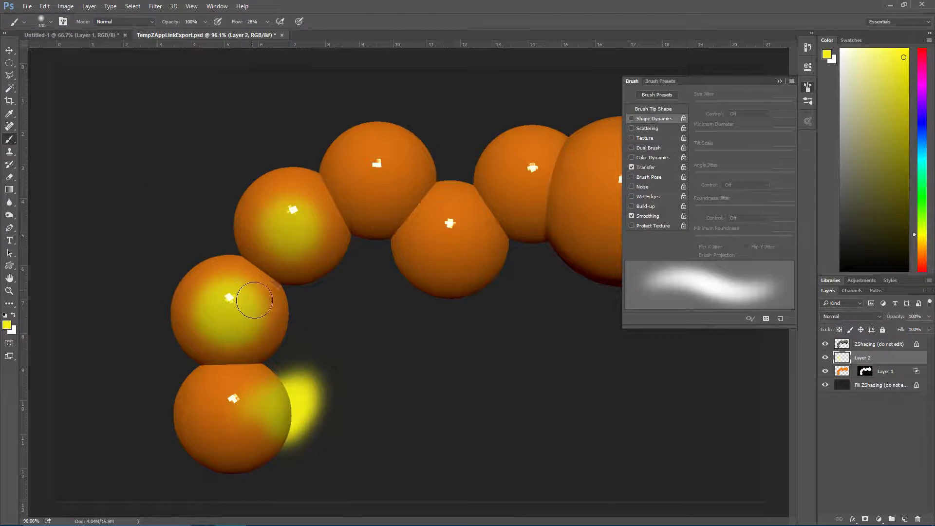
pyautogui.moveTo(247, 336); pyautogui.dragTo(189, 288)
pyautogui.hotkey('ctrl', 'z')
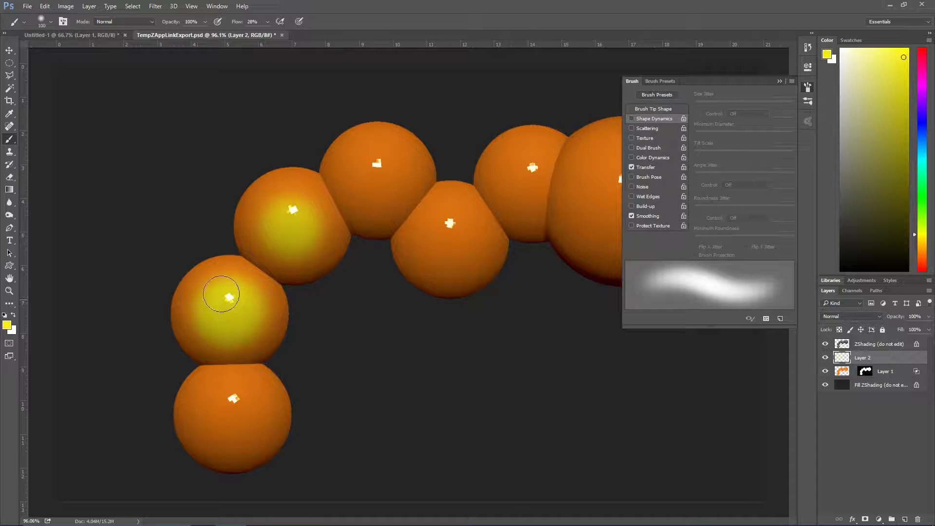
pyautogui.moveTo(219, 390)
pyautogui.mouseDown()
pyautogui.moveTo(245, 430)
pyautogui.moveTo(239, 423)
pyautogui.moveTo(255, 401)
pyautogui.mouseUp()
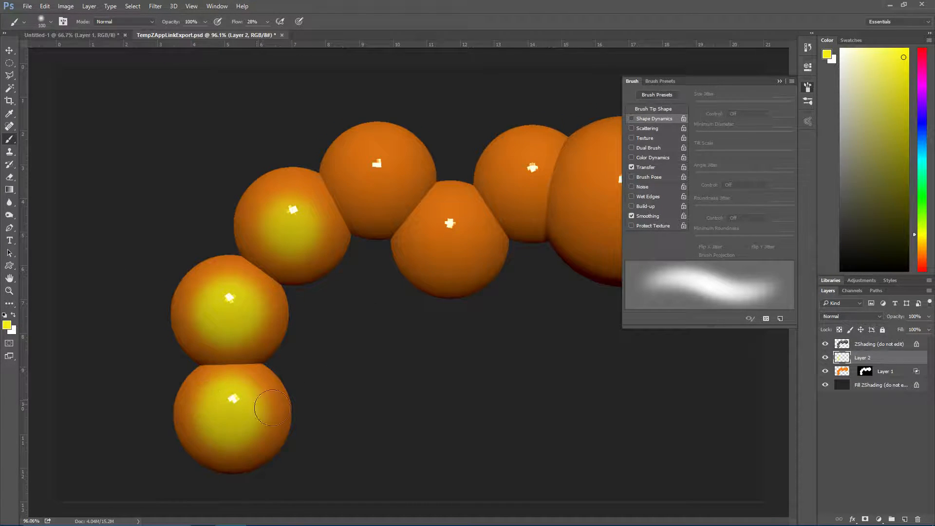
# Paint soft yellow centres on the three body segments nearest the head, and a larger one on the side of the head
pyautogui.moveTo(390, 195)
pyautogui.mouseDown()
pyautogui.moveTo(375, 171)
pyautogui.moveTo(360, 177)
pyautogui.moveTo(394, 200)
pyautogui.mouseUp()
pyautogui.moveTo(449, 233)
pyautogui.mouseDown()
pyautogui.moveTo(446, 244)
pyautogui.moveTo(453, 218)
pyautogui.moveTo(425, 239)
pyautogui.moveTo(454, 223)
pyautogui.mouseUp()
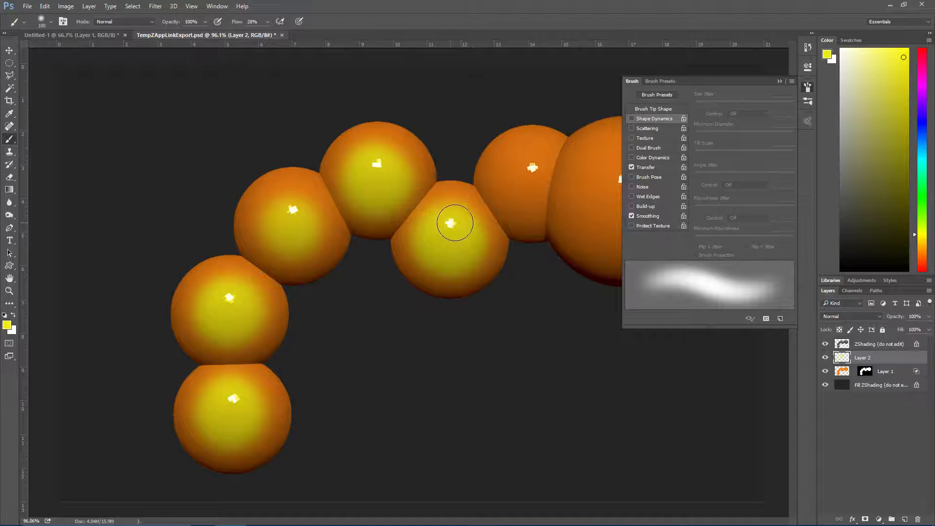
pyautogui.moveTo(534, 168)
pyautogui.mouseDown()
pyautogui.moveTo(513, 179)
pyautogui.moveTo(533, 203)
pyautogui.moveTo(525, 212)
pyautogui.mouseUp()
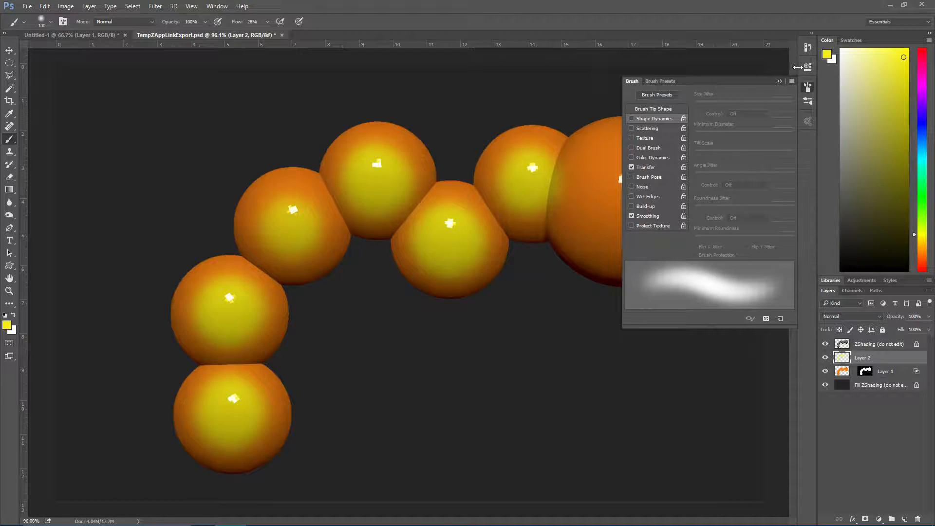
pyautogui.click(779, 81)
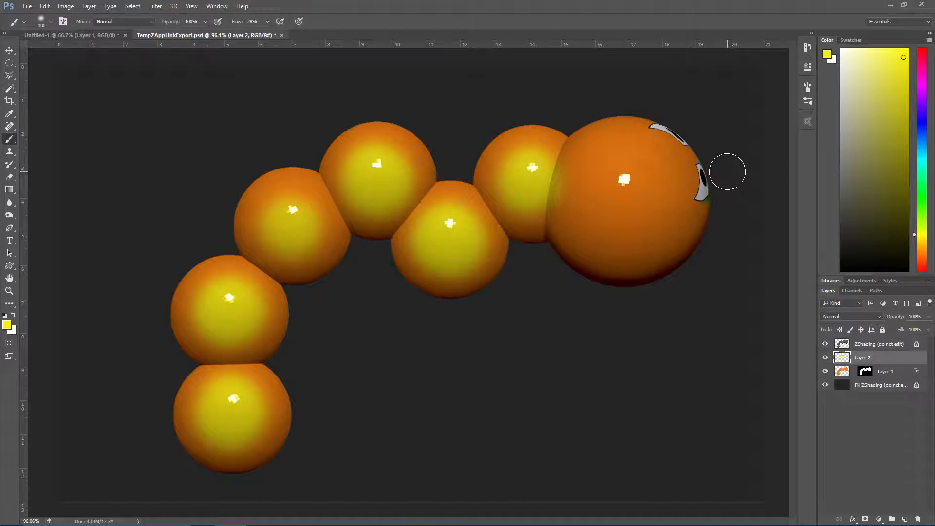
pyautogui.moveTo(620, 176)
pyautogui.mouseDown()
pyautogui.moveTo(634, 207)
pyautogui.moveTo(640, 202)
pyautogui.moveTo(623, 181)
pyautogui.moveTo(655, 205)
pyautogui.moveTo(643, 217)
pyautogui.moveTo(600, 214)
pyautogui.moveTo(599, 175)
pyautogui.moveTo(659, 192)
pyautogui.moveTo(588, 185)
pyautogui.mouseUp()
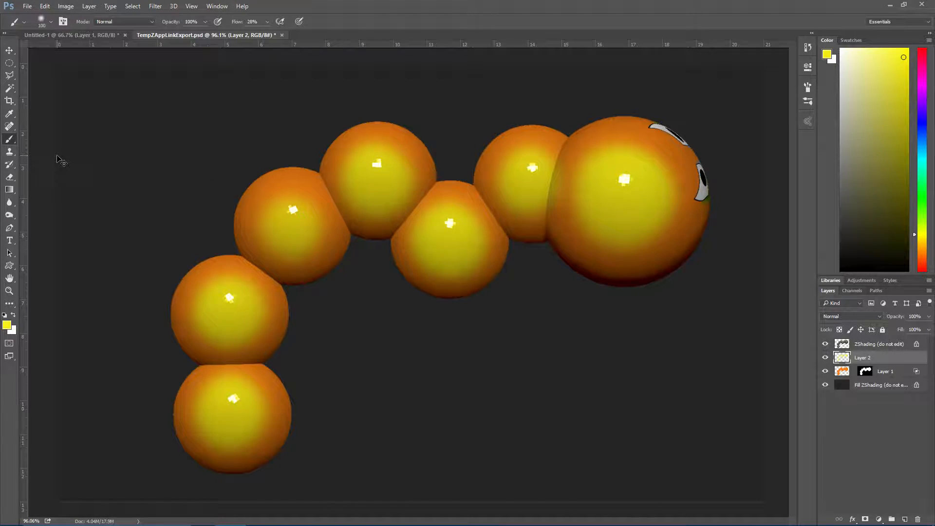
# Add another empty layer above Layer 2 and reset the painting colours to the default black foreground
pyautogui.hotkey('ctrl', 'shift', 'n')
pyautogui.press('Return')
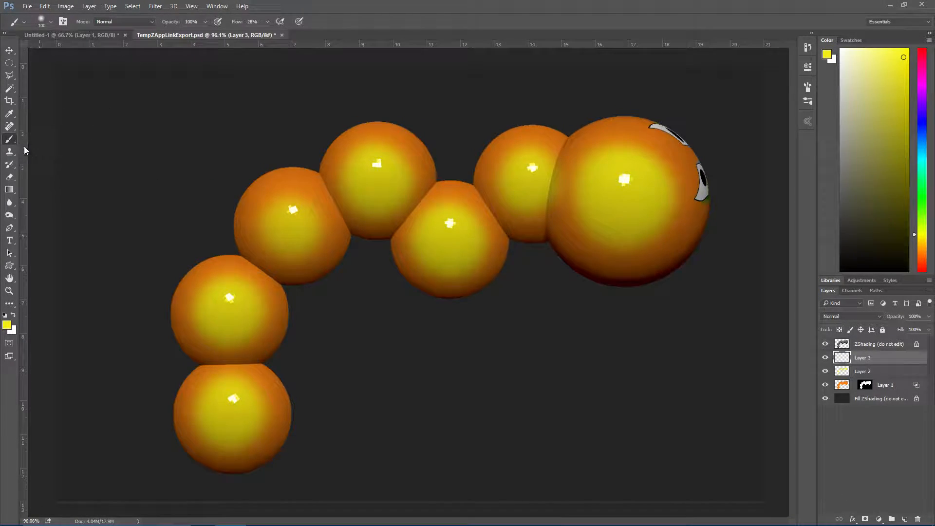
pyautogui.click(5, 315)
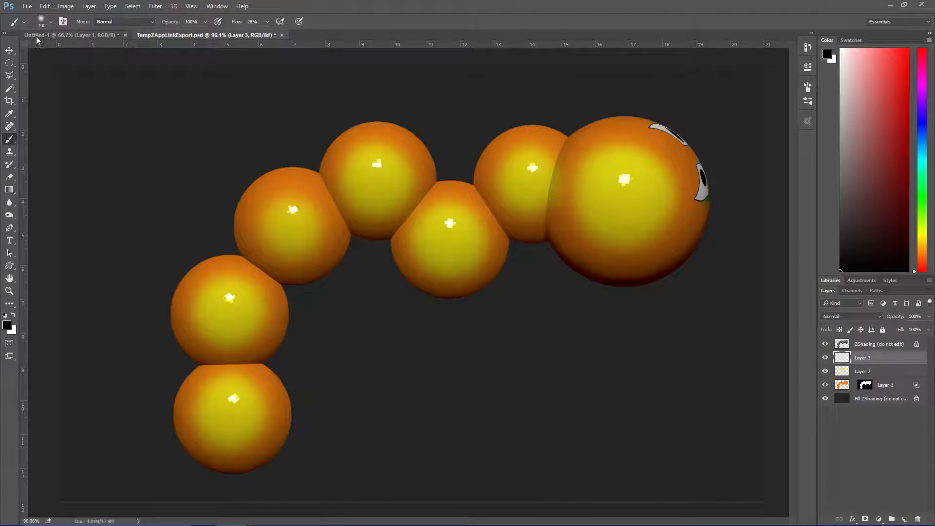
# Try the scattered 36 px brush tip on the side of the head at 800 px, and undo the faint mark
pyautogui.click(45, 24)
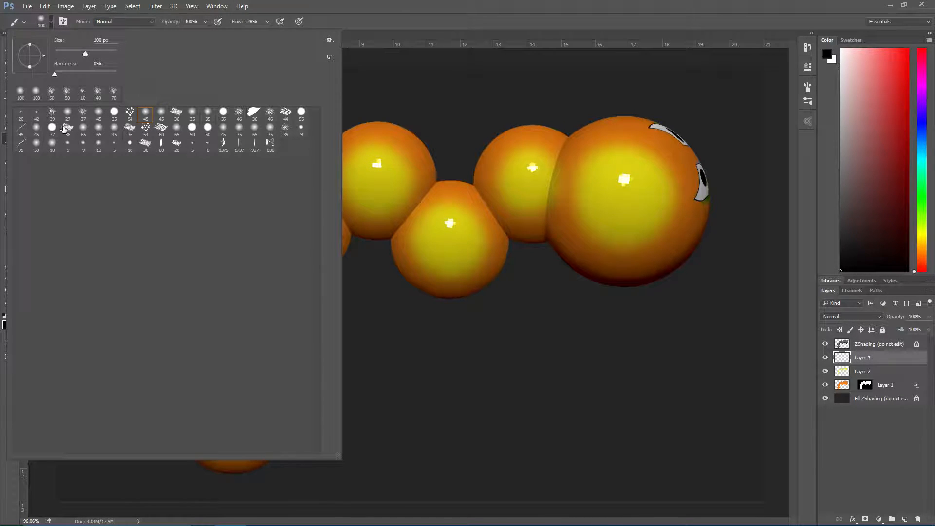
pyautogui.click(573, 7)
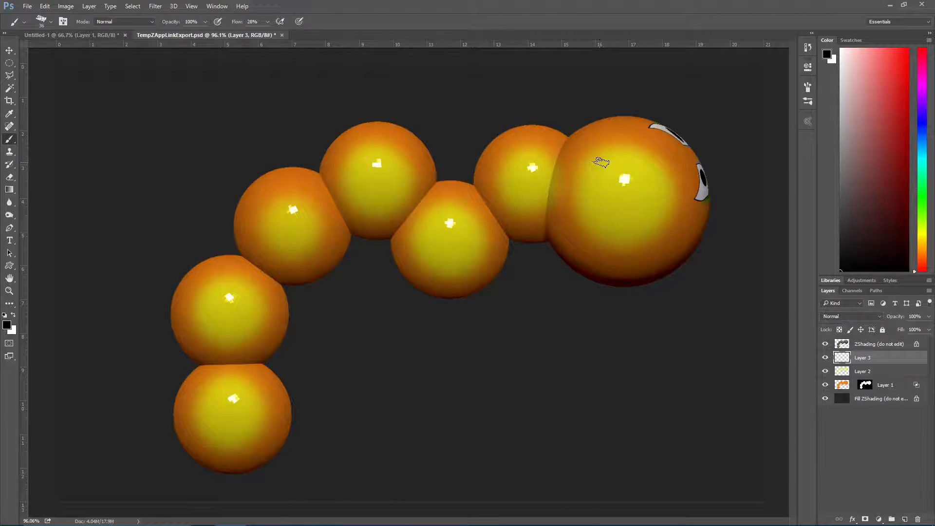
pyautogui.press(']')
pyautogui.press(']')
pyautogui.press(']')
pyautogui.press(']')
pyautogui.press(']')
pyautogui.press(']')
pyautogui.press(']')
pyautogui.press(']')
pyautogui.press(']')
pyautogui.press(']')
pyautogui.press(']')
pyautogui.press(']')
pyautogui.press(']')
pyautogui.click(612, 178)
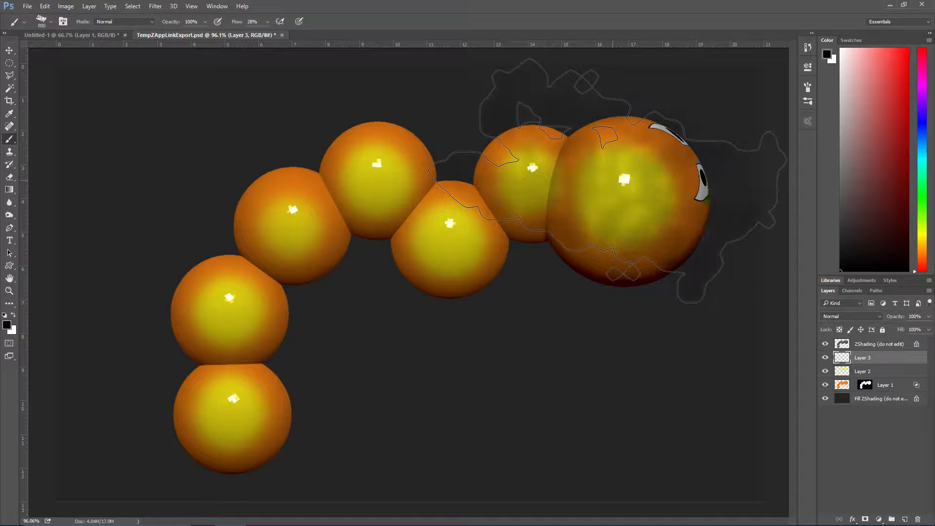
pyautogui.hotkey('ctrl', 'z')
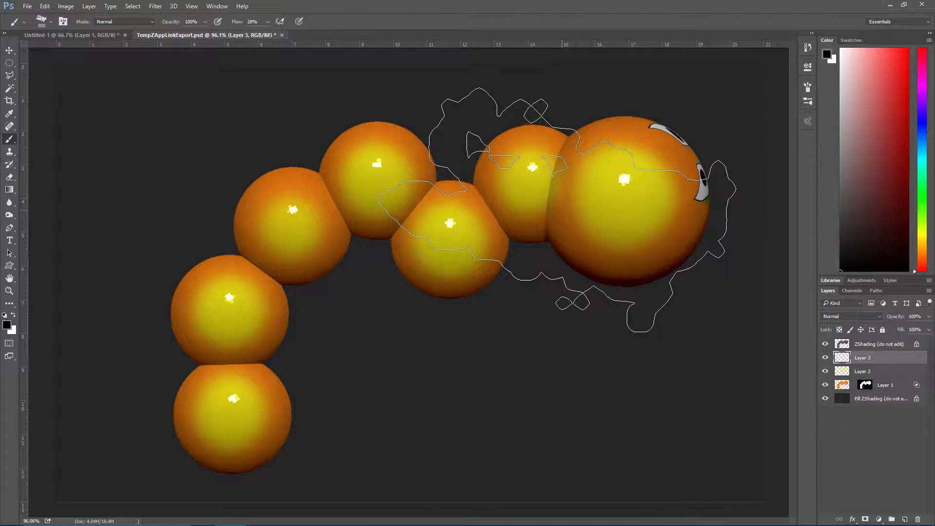
# Try the scattered tip at 200 px on the head, then undo the marks, clear Layer 3 and deselect
pyautogui.press('[')
pyautogui.press('[')
pyautogui.press('[')
pyautogui.press('[')
pyautogui.press('[')
pyautogui.press('[')
pyautogui.press('[')
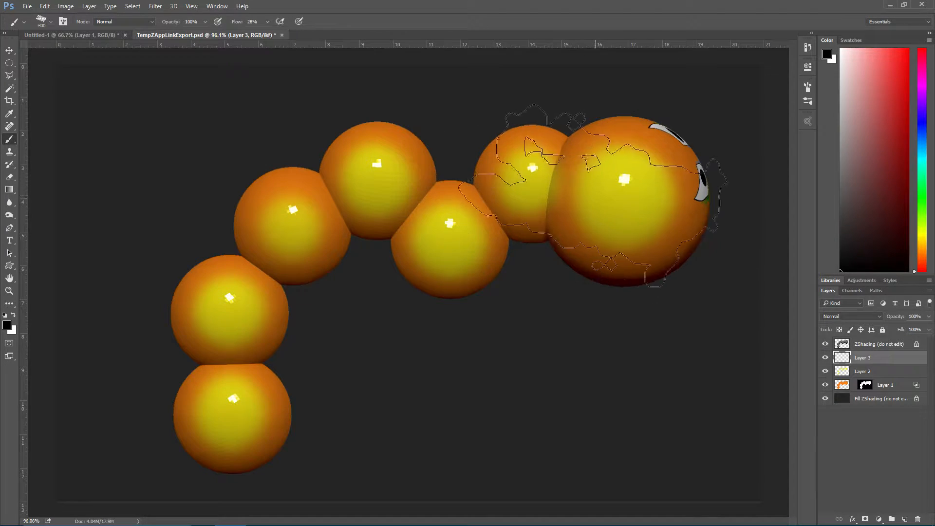
pyautogui.moveTo(608, 178); pyautogui.dragTo(604, 179)
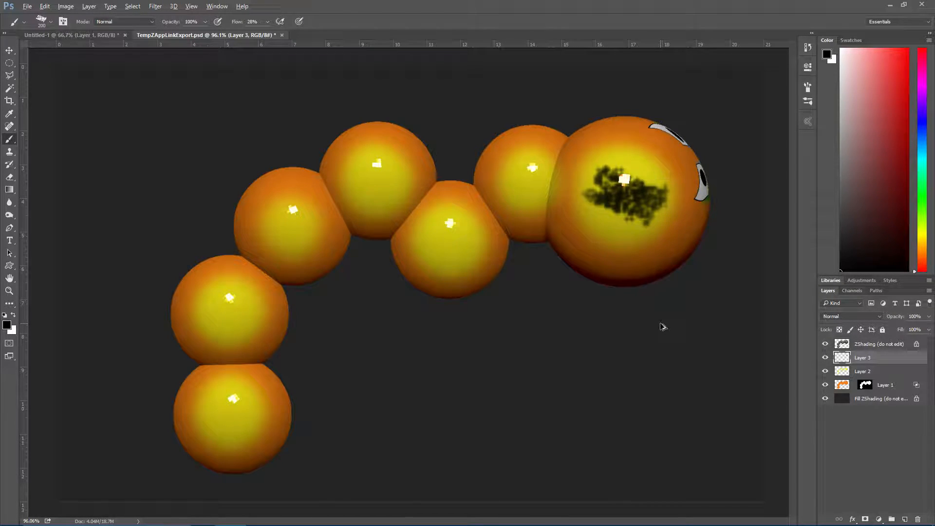
pyautogui.hotkey('ctrl', 'alt', 'z')
pyautogui.hotkey('ctrl', 'alt', 'z')
pyautogui.hotkey('ctrl', 'alt', 'z')
pyautogui.hotkey('ctrl', 'alt', 'z')
pyautogui.hotkey('ctrl', 'alt', 'z')
pyautogui.hotkey('ctrl', 'a')
pyautogui.press('Delete')
pyautogui.hotkey('ctrl', 'd')
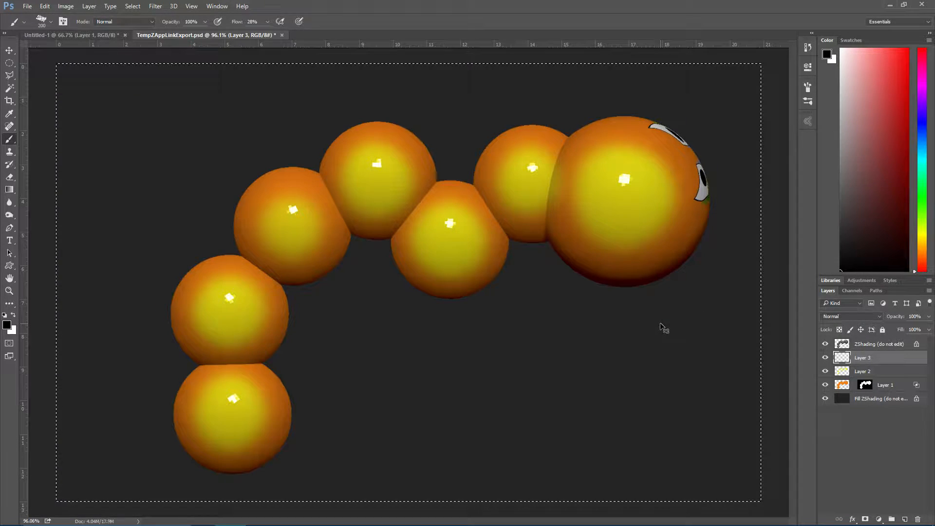
# Choose the slanted 95 px brush tip that paints rows of small marks and enlarge it to 200 px
pyautogui.click(50, 22)
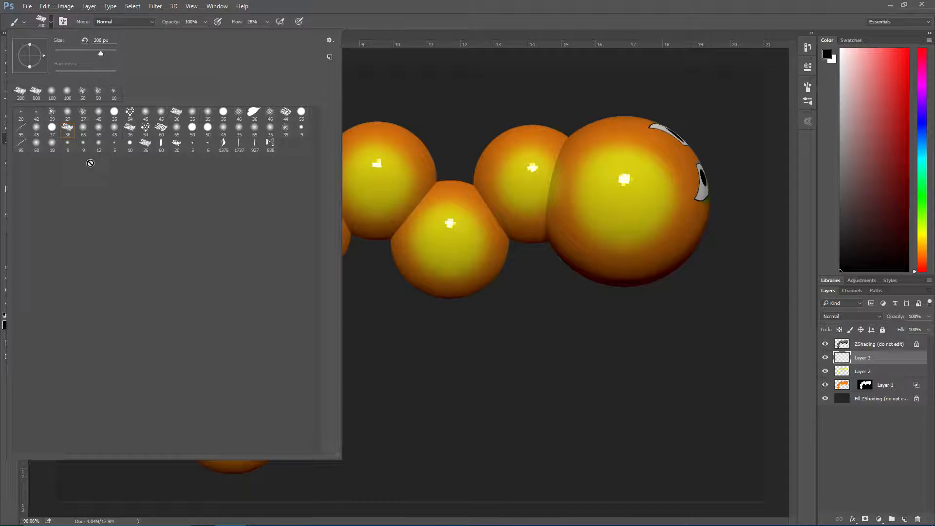
pyautogui.click(436, 14)
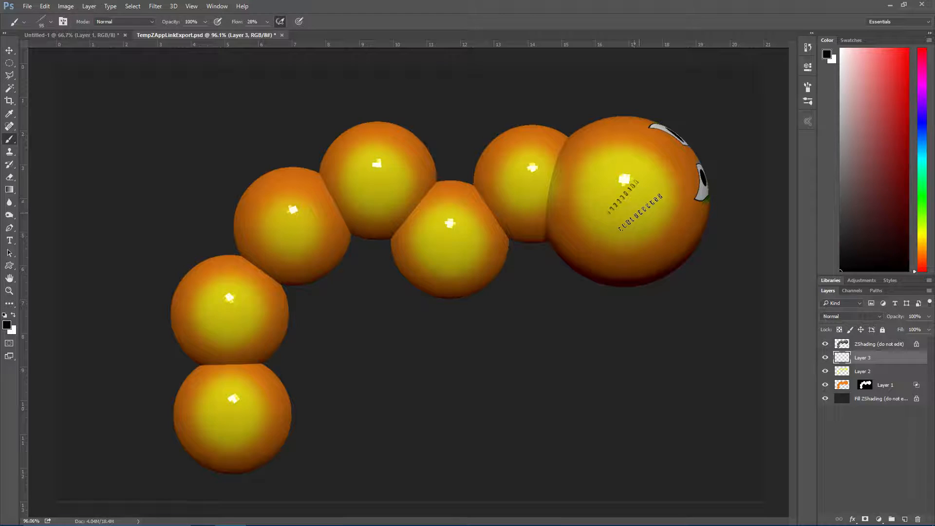
pyautogui.press(']')
pyautogui.press(']')
pyautogui.press(']')
pyautogui.press(']')
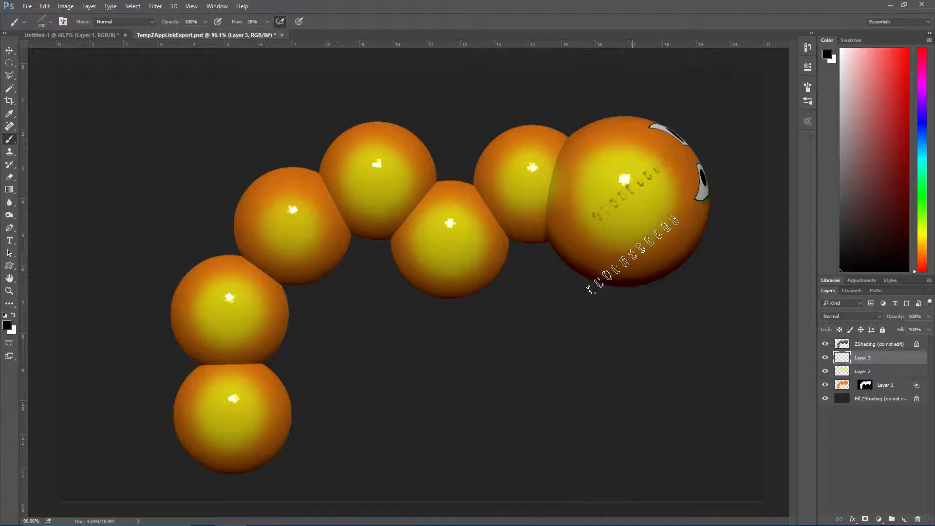
# Review the brush's Shape Dynamics settings, test a black stroke across the head and the adjoining segment, and undo it
pyautogui.click(215, 6)
pyautogui.click(227, 102)
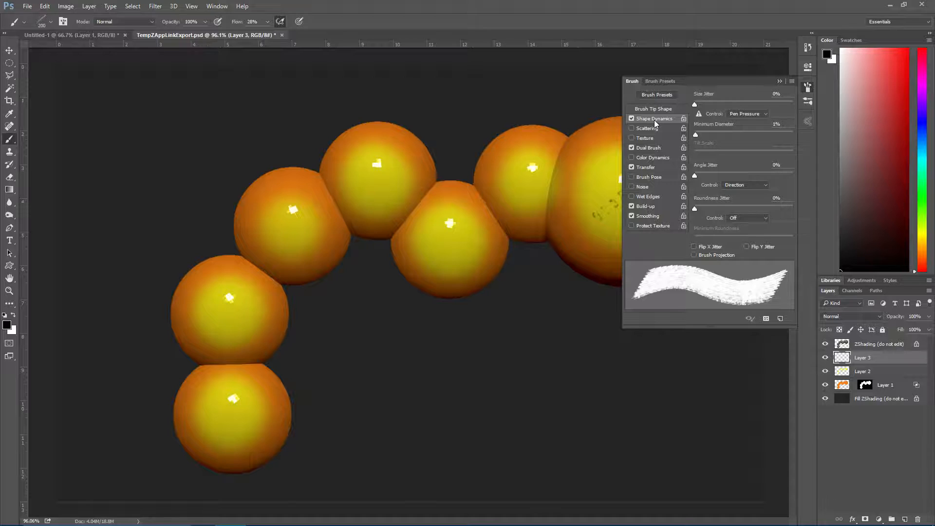
pyautogui.moveTo(549, 177); pyautogui.dragTo(565, 179)
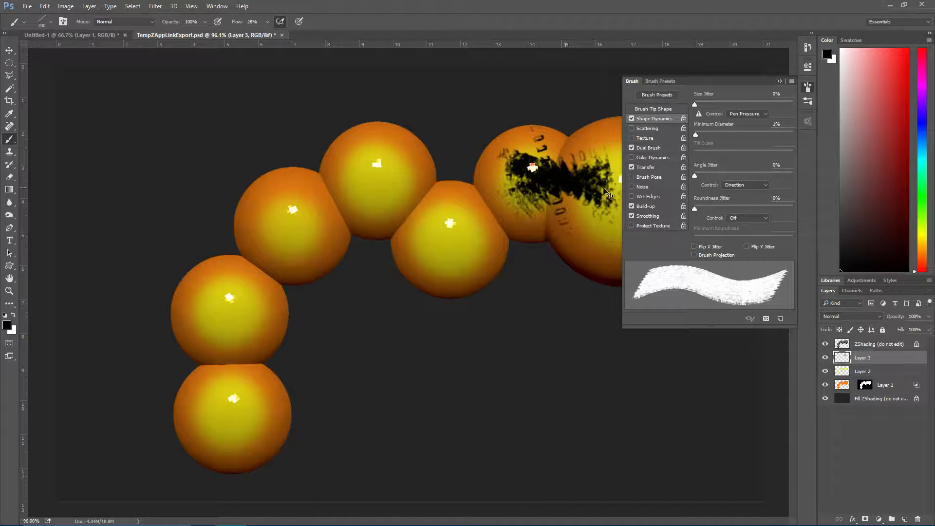
pyautogui.hotkey('ctrl', 'z')
pyautogui.click(779, 82)
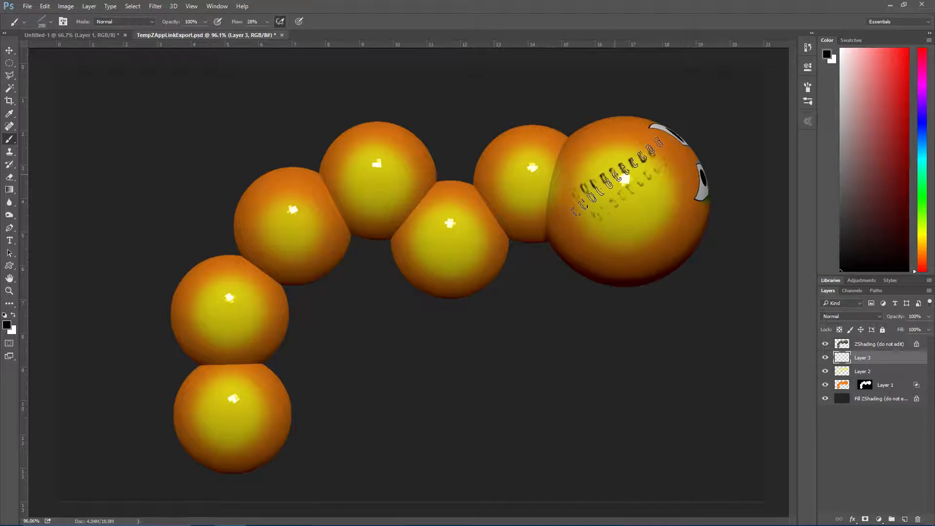
# Stamp crossing rows of small black marks over the yellow centre on the side of the head
pyautogui.click(632, 197)
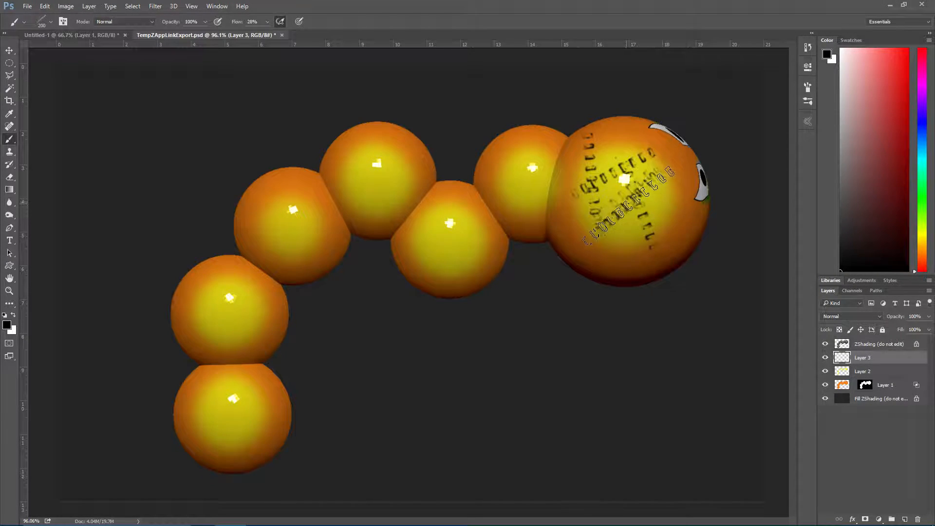
pyautogui.click(628, 194)
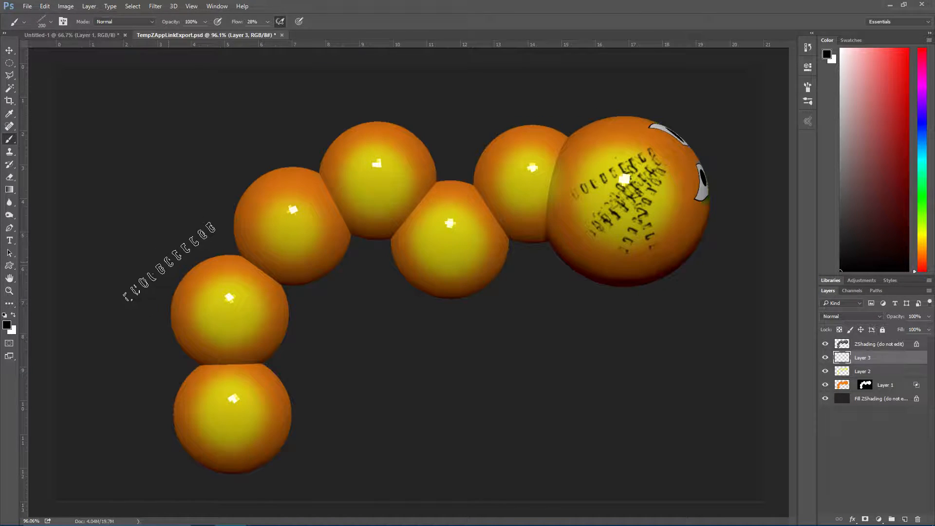
pyautogui.keyDown('ctrl'); pyautogui.rightClick(184, 330); pyautogui.keyUp('ctrl')
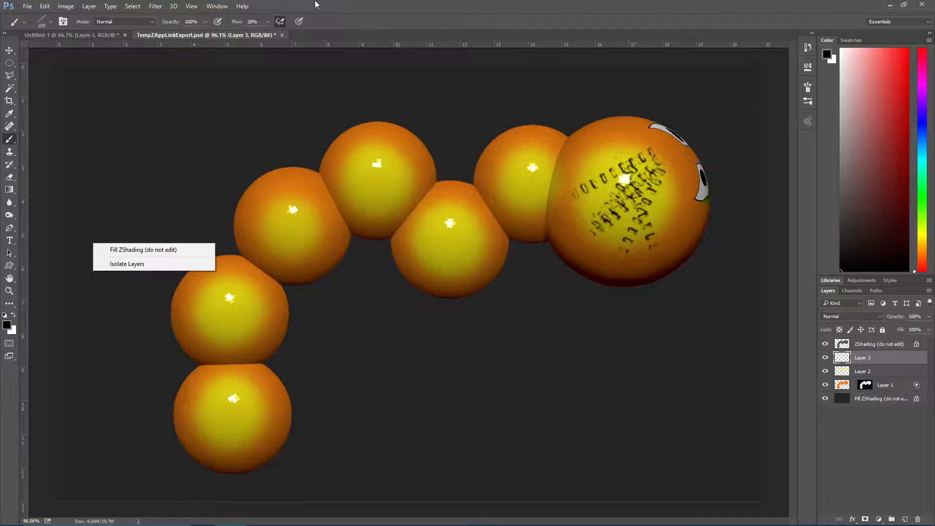
pyautogui.click(336, 3)
# Create a new layer named Mean_Tattoo above Layer 3
pyautogui.hotkey('ctrl', 'shift', 'n')
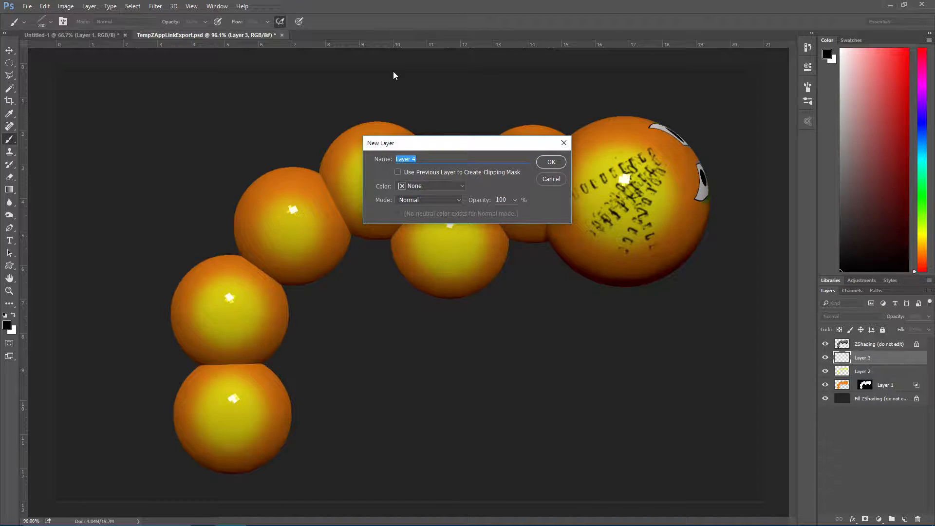
pyautogui.write('Mean_Tattoo')
pyautogui.press('Return')
# Build an irregular tattoo-shaped selection from overlapping added ellipses on the second segment from the tail
pyautogui.keyDown('alt'); pyautogui.scroll(2, 191, 289); pyautogui.keyUp('alt')
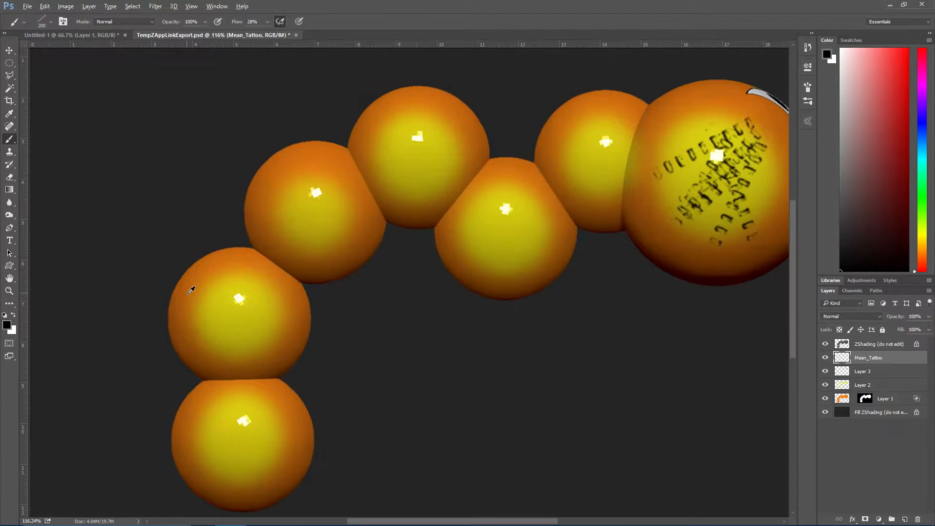
pyautogui.keyDown('alt'); pyautogui.scroll(5, 191, 290); pyautogui.keyUp('alt')
pyautogui.moveTo(240, 373); pyautogui.dragTo(315, 169)
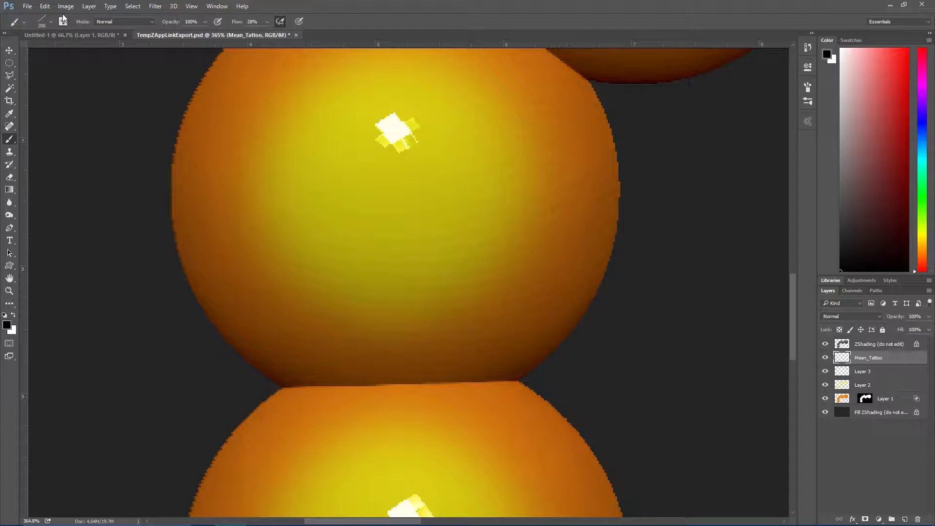
pyautogui.click(9, 63)
pyautogui.moveTo(293, 101); pyautogui.dragTo(390, 194)
pyautogui.keyDown('shift'); pyautogui.moveTo(367, 132); pyautogui.dragTo(441, 223); pyautogui.keyUp('shift')
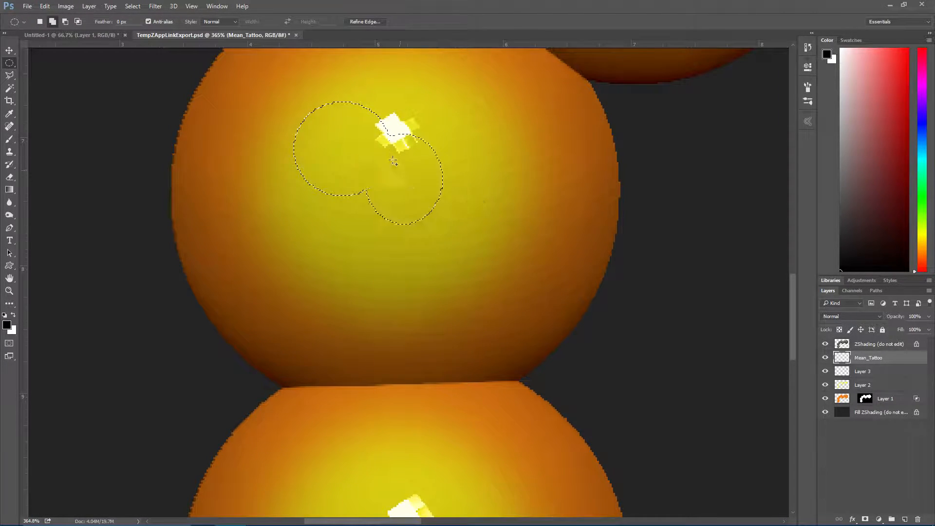
pyautogui.keyDown('shift'); pyautogui.moveTo(406, 71); pyautogui.dragTo(456, 110); pyautogui.keyUp('shift')
pyautogui.keyDown('shift'); pyautogui.moveTo(385, 59); pyautogui.dragTo(440, 93); pyautogui.keyUp('shift')
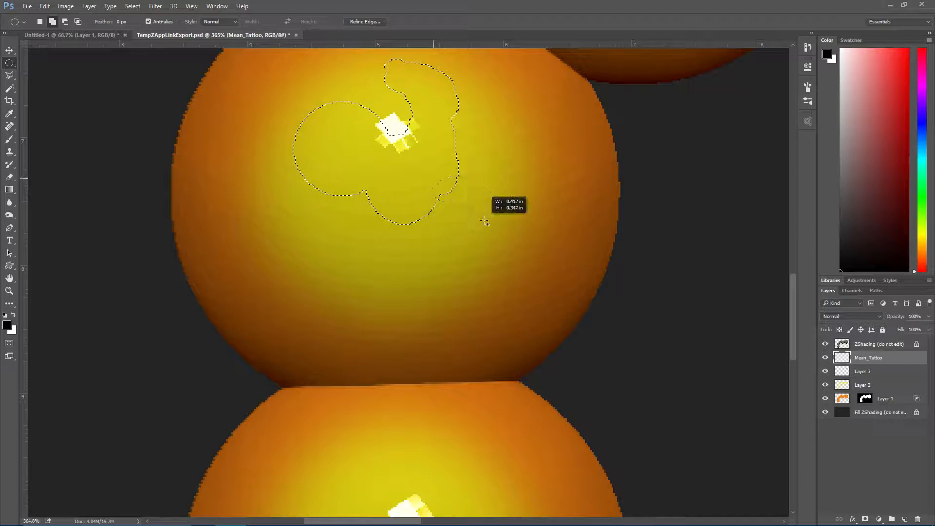
pyautogui.keyDown('shift'); pyautogui.moveTo(456, 196); pyautogui.dragTo(526, 259); pyautogui.keyUp('shift')
pyautogui.keyDown('shift'); pyautogui.moveTo(432, 209); pyautogui.dragTo(466, 257); pyautogui.keyUp('shift')
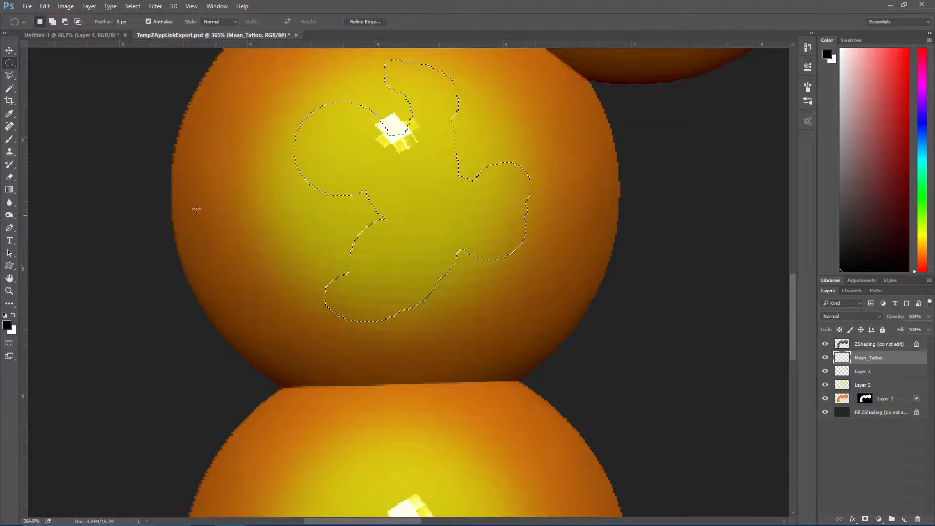
# Brush black into the irregular selection on the Mean_Tattoo layer, leaving mottled patches of the yellow beneath
pyautogui.click(9, 140)
pyautogui.moveTo(355, 209)
pyautogui.mouseDown()
pyautogui.moveTo(302, 144)
pyautogui.moveTo(317, 509)
pyautogui.moveTo(406, 410)
pyautogui.mouseUp()
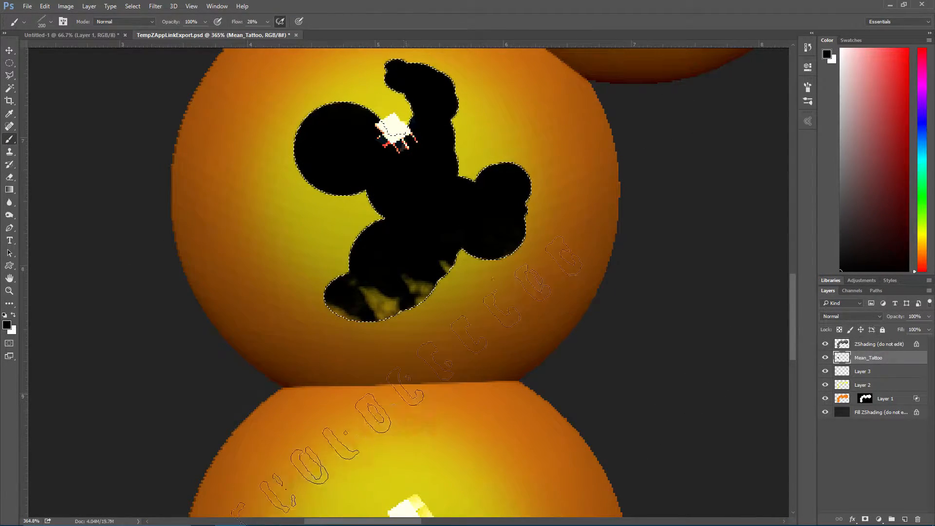
pyautogui.moveTo(419, 287)
pyautogui.mouseDown()
pyautogui.moveTo(386, 177)
pyautogui.moveTo(480, 188)
pyautogui.moveTo(390, 146)
pyautogui.moveTo(415, 219)
pyautogui.moveTo(418, 150)
pyautogui.moveTo(393, 141)
pyautogui.mouseUp()
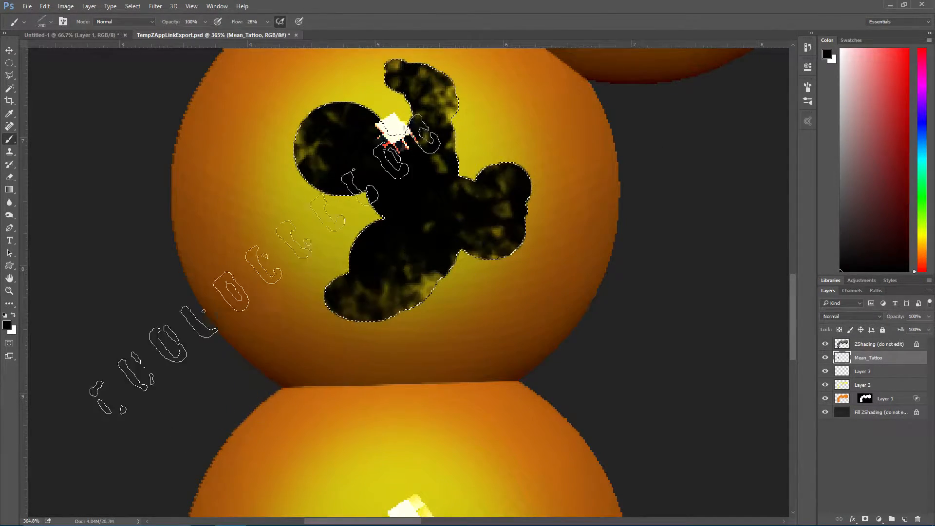
# Erase ring-shaped spots and speckles out of the black tattoo with the 50 px patterned eraser, and deselect
pyautogui.click(11, 179)
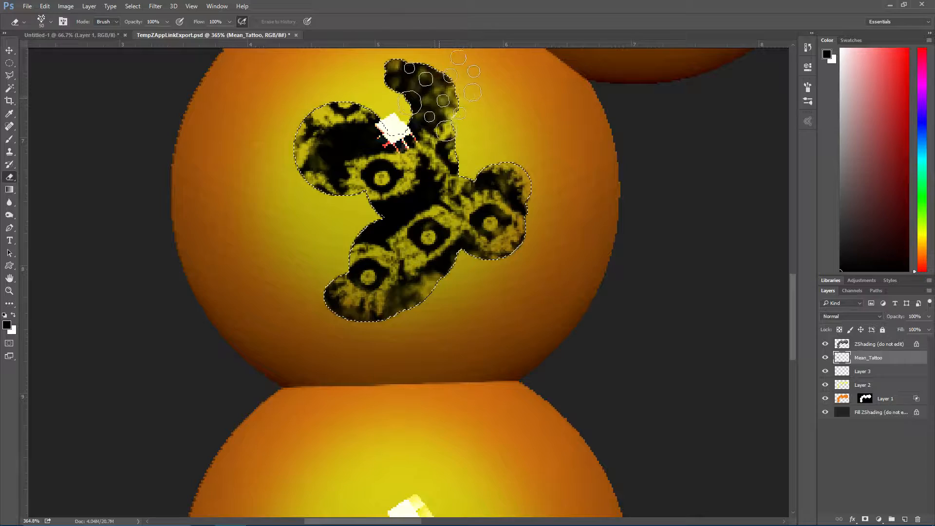
pyautogui.moveTo(445, 127); pyautogui.dragTo(463, 214)
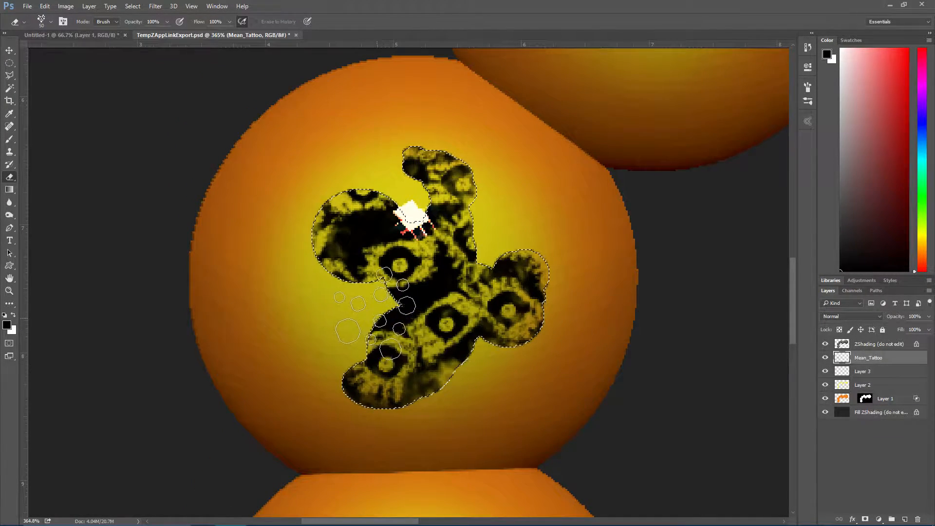
pyautogui.hotkey('ctrl', 'd')
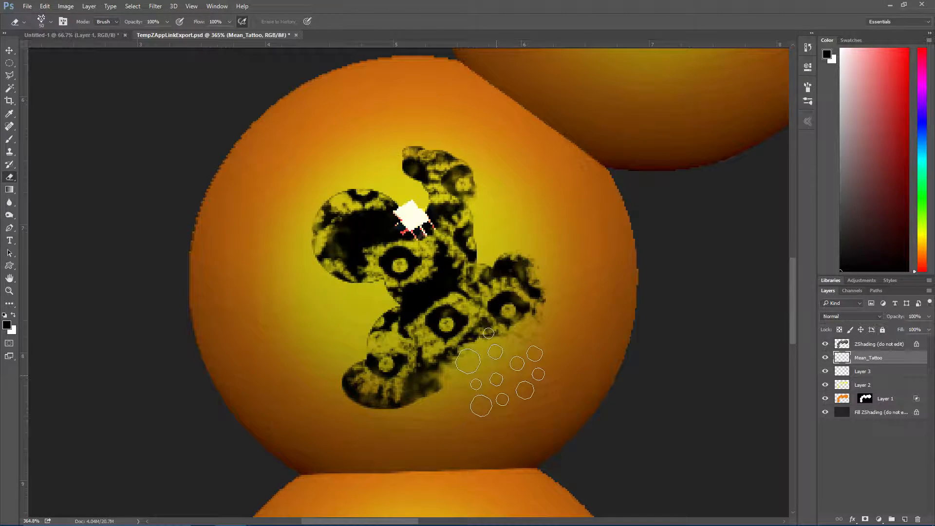
# Roughen the tattoo's outer edges with the patterned eraser, reducing it to 20 px for the finer parts
pyautogui.moveTo(453, 416); pyautogui.dragTo(411, 437)
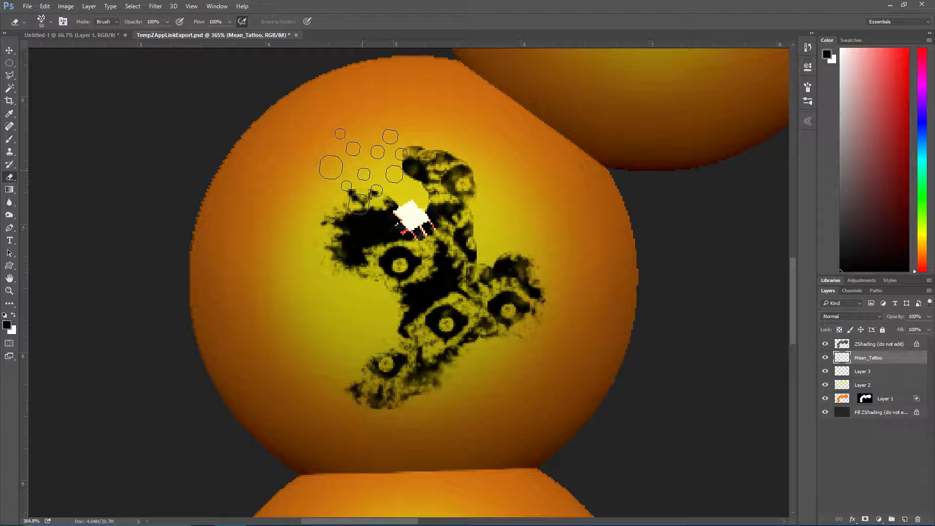
pyautogui.press('[')
pyautogui.press('[')
pyautogui.press('[')
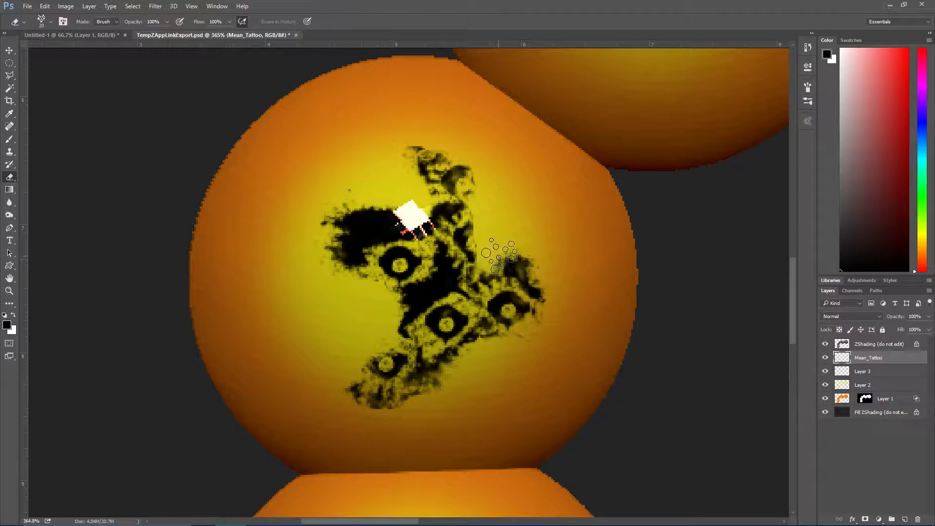
# Duplicate the Mean_Tattoo layer, and move, shrink and rotate the copy onto the upper side of the third segment from the tail
pyautogui.keyDown('alt'); pyautogui.scroll(-2, 652, 244); pyautogui.keyUp('alt')
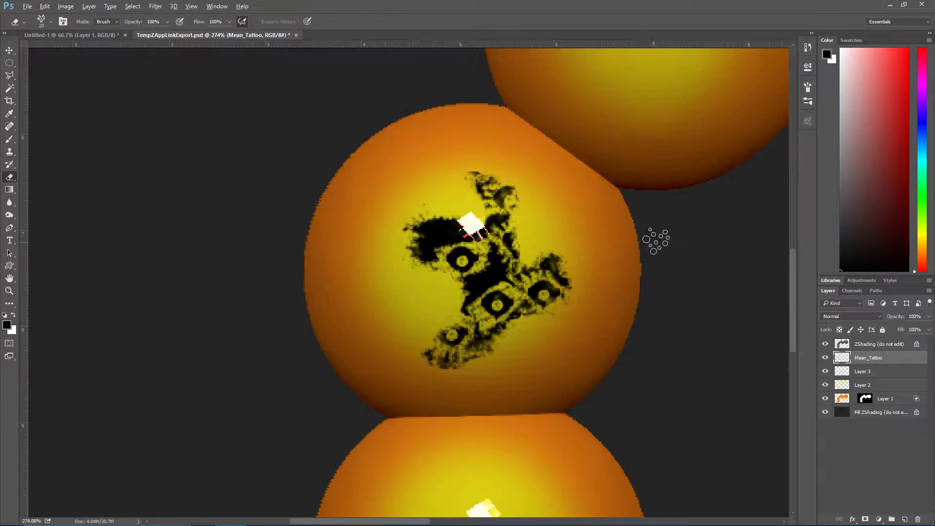
pyautogui.keyDown('alt'); pyautogui.scroll(-3, 702, 263); pyautogui.keyUp('alt')
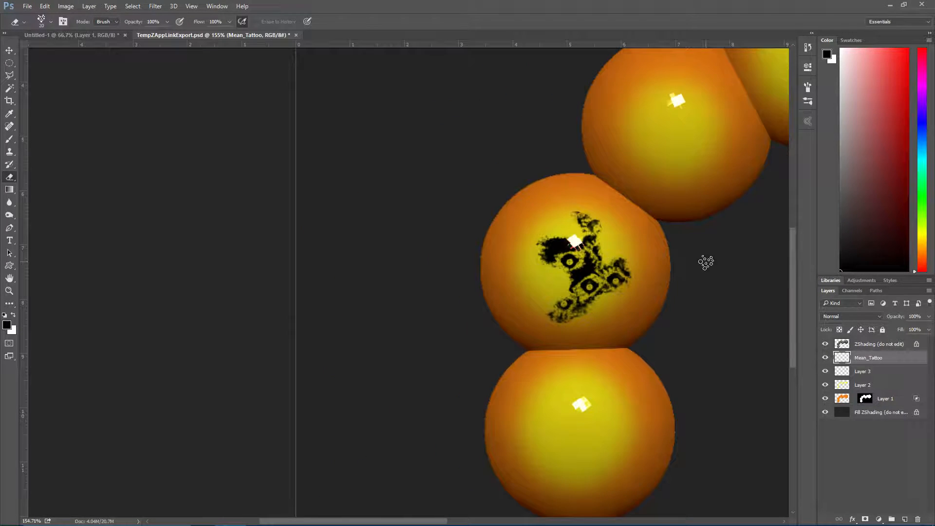
pyautogui.moveTo(671, 304); pyautogui.dragTo(549, 337)
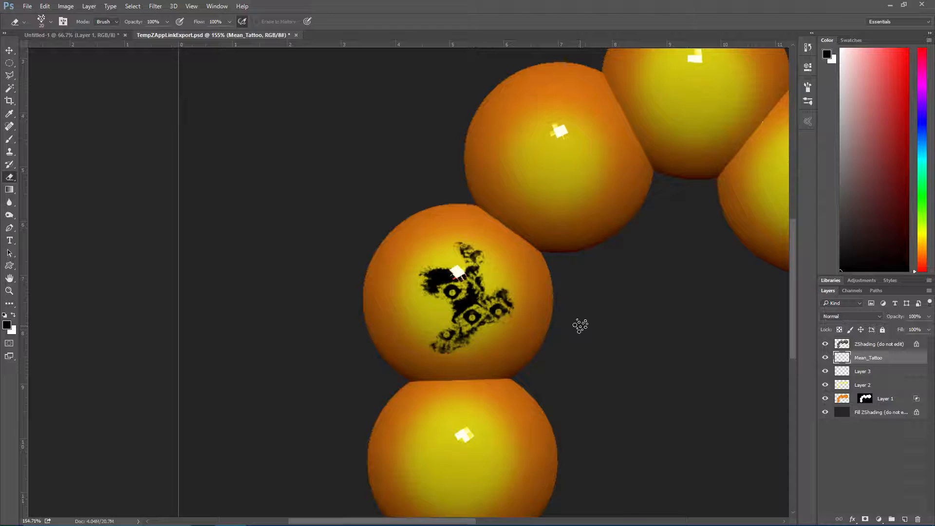
pyautogui.hotkey('ctrl', 'j')
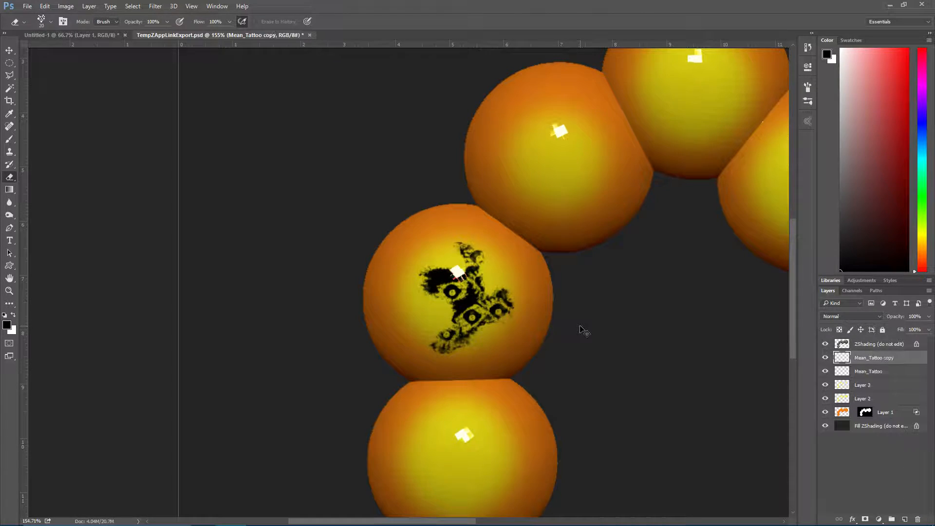
pyautogui.hotkey('ctrl', 't')
pyautogui.moveTo(466, 325); pyautogui.dragTo(560, 184)
pyautogui.moveTo(463, 101); pyautogui.dragTo(601, 257)
pyautogui.keyDown('alt'); pyautogui.keyDown('shift'); pyautogui.moveTo(484, 159); pyautogui.dragTo(516, 110); pyautogui.keyUp('shift'); pyautogui.keyUp('alt')
pyautogui.press('Return')
pyautogui.press('e')
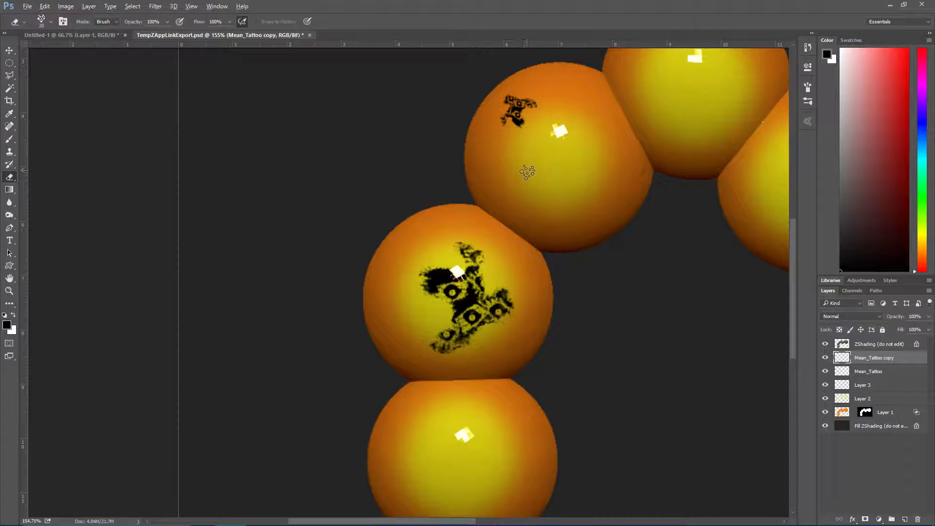
# Merge the two Mean_Tattoo layers, Layer 3 and Layer 2 together, and merge the result down into Layer 1 with its mask preserved
pyautogui.keyDown('alt'); pyautogui.scroll(-4, 536, 156); pyautogui.keyUp('alt')
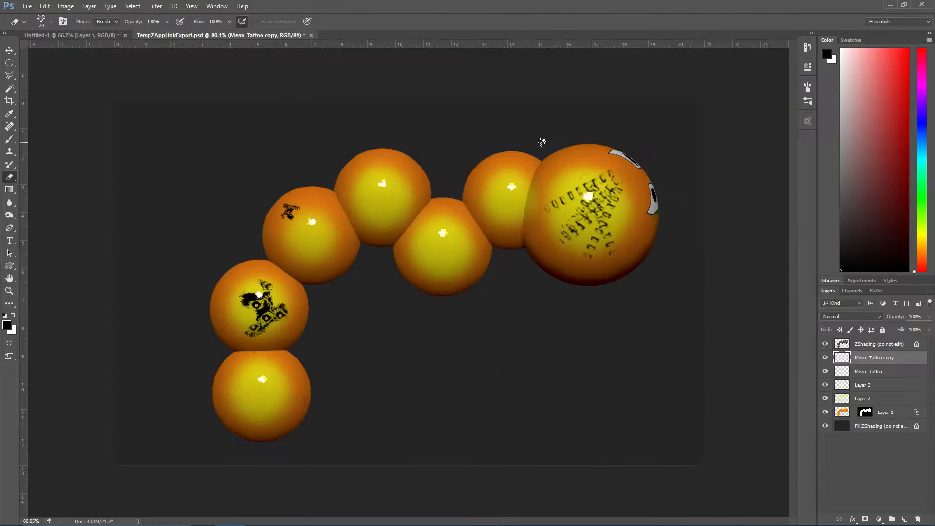
pyautogui.keyDown('shift'); pyautogui.click(877, 401); pyautogui.keyUp('shift')
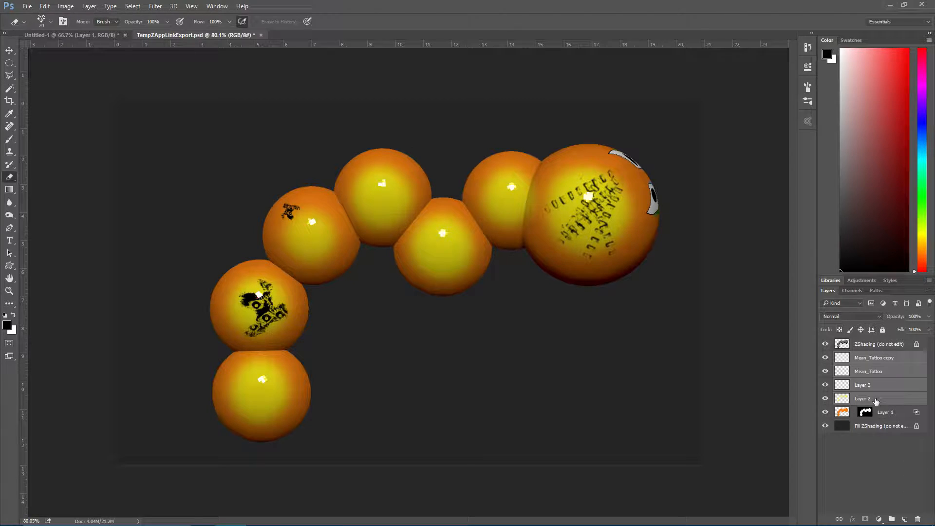
pyautogui.hotkey('ctrl', 'e')
pyautogui.click(825, 358)
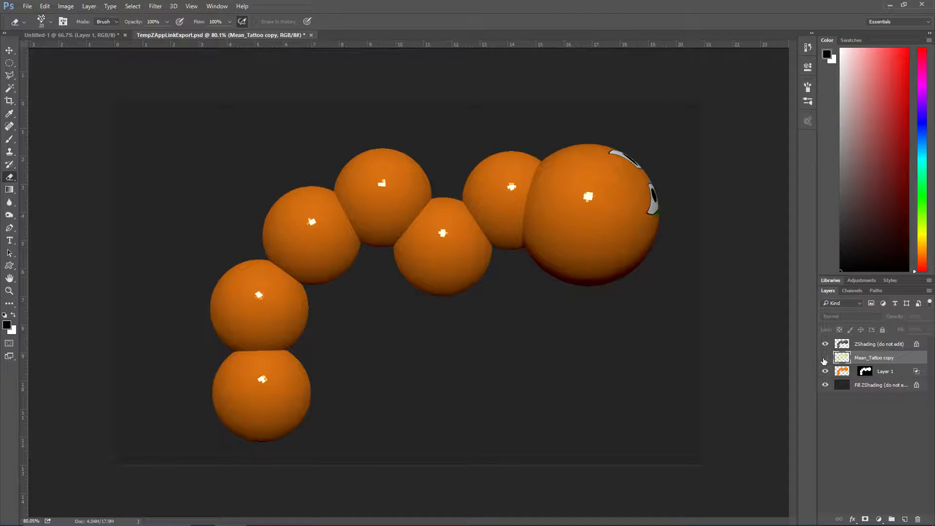
pyautogui.click(825, 358)
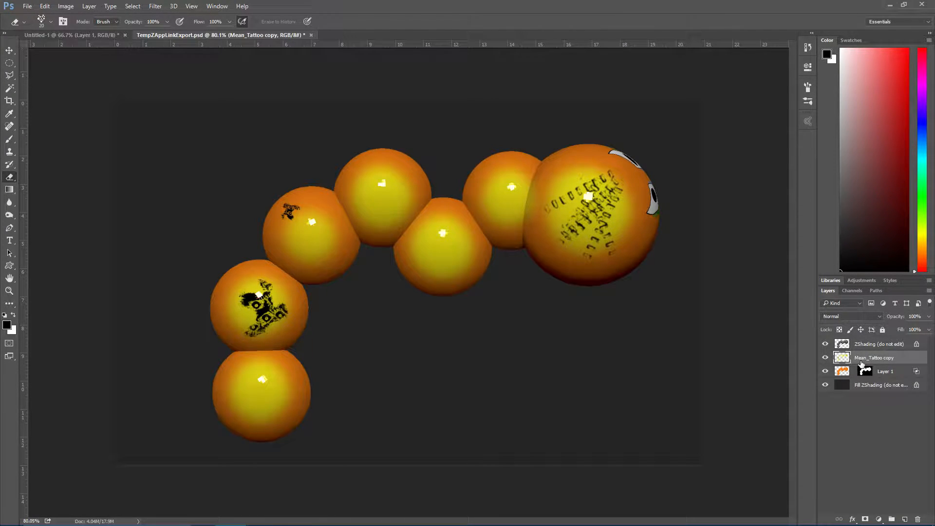
pyautogui.hotkey('ctrl', 'e')
pyautogui.click(472, 206)
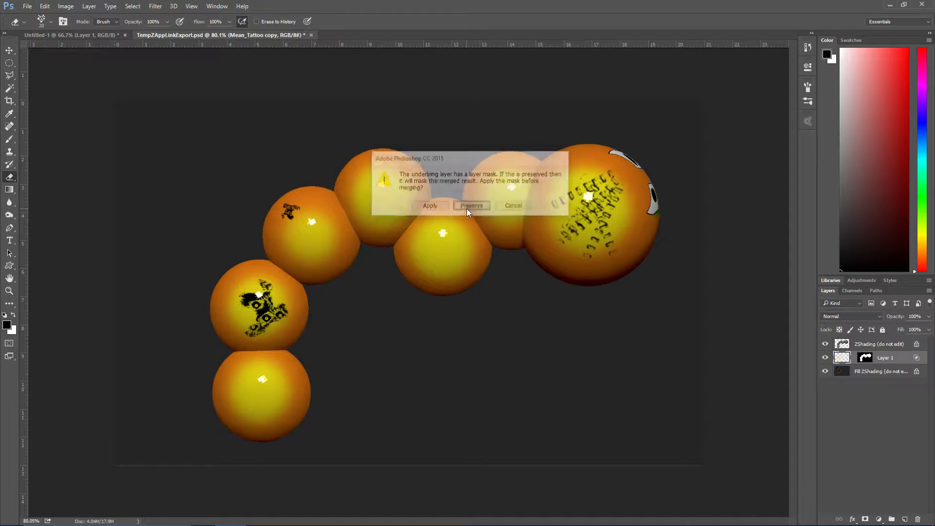
# Save TempZAppLinkExport.psd, switch back to ZBrush, and pick up the edited projection onto the caterpillar
pyautogui.click(27, 6)
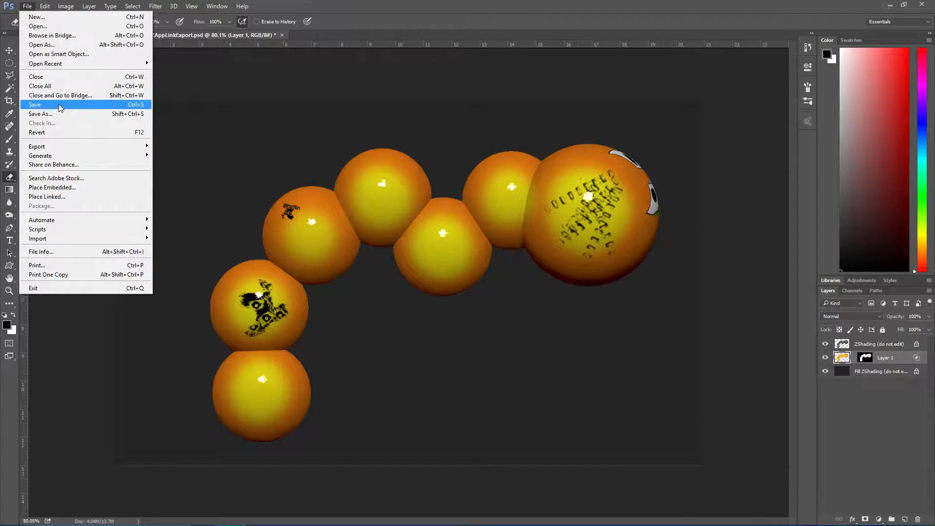
pyautogui.click(57, 103)
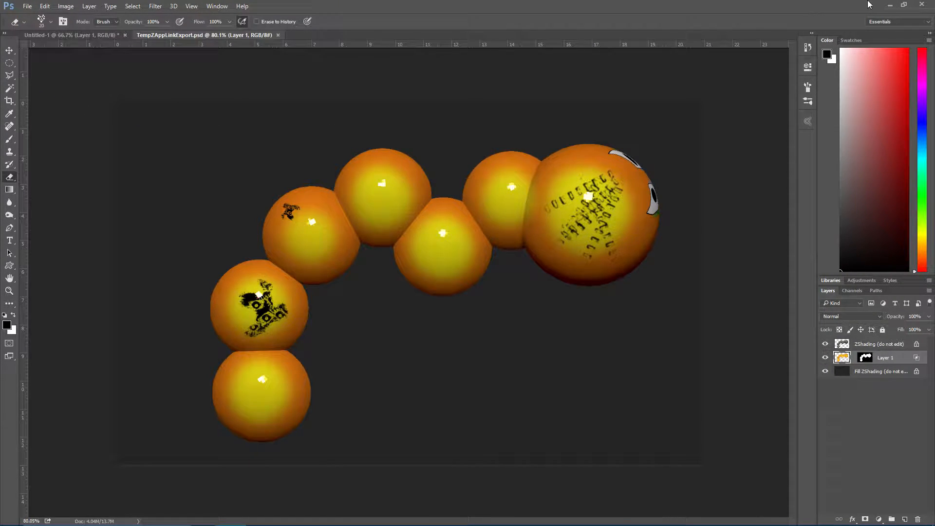
pyautogui.click(891, 5)
pyautogui.click(436, 137)
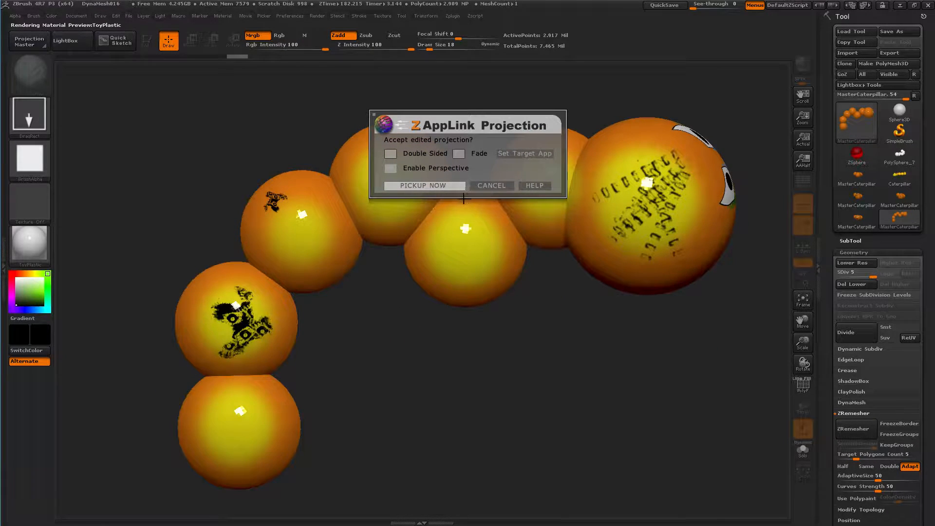
pyautogui.click(440, 185)
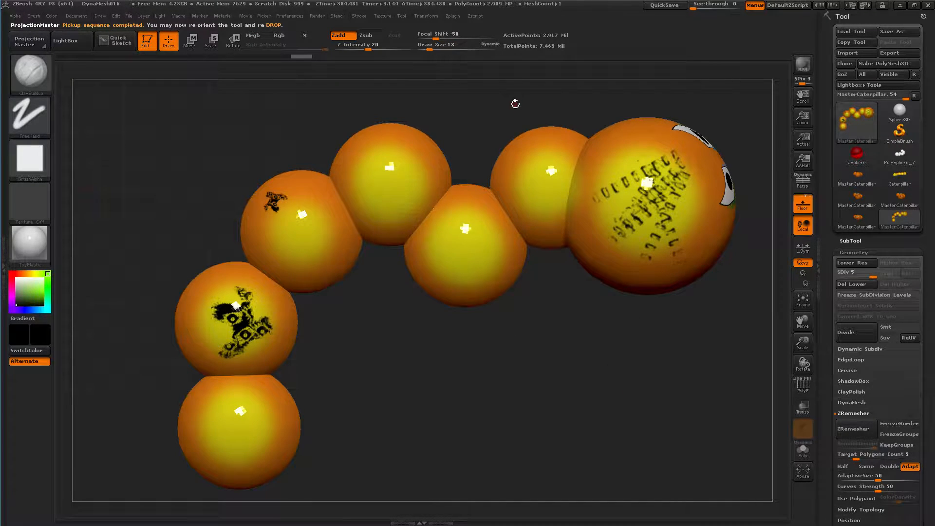
# Unhide the rest of the caterpillar mesh, and inspect the painted head and body from the front
pyautogui.moveTo(613, 366); pyautogui.dragTo(496, 378)
pyautogui.hotkey('ctrl', 'shift')
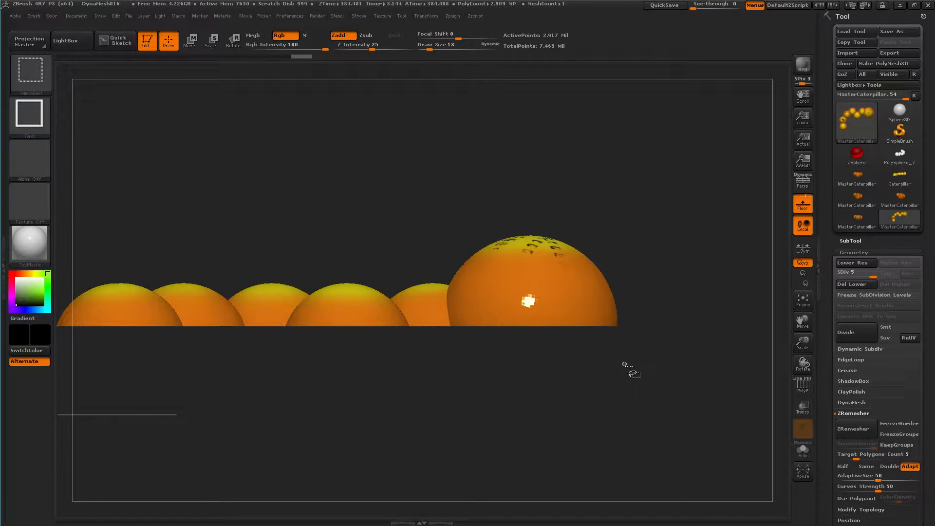
pyautogui.keyDown('ctrl'); pyautogui.keyDown('shift'); pyautogui.click(657, 358); pyautogui.keyUp('shift'); pyautogui.keyUp('ctrl')
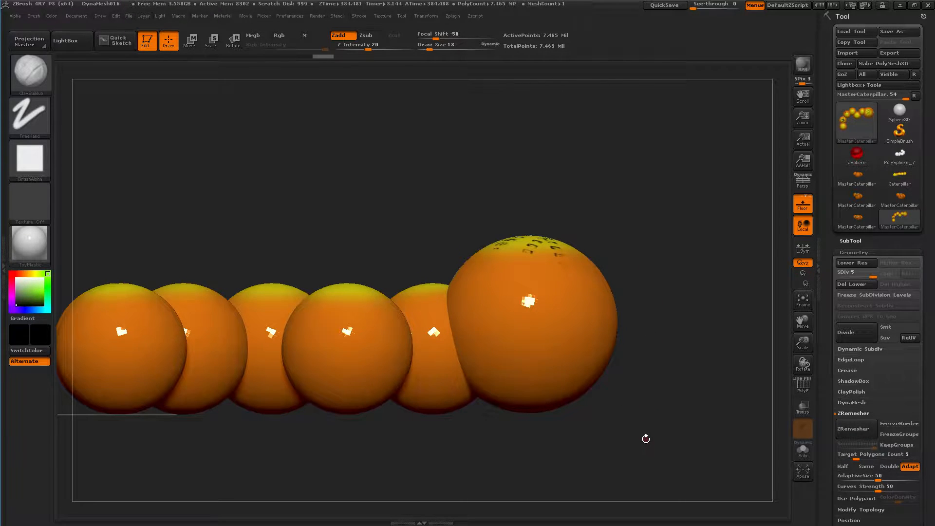
pyautogui.moveTo(642, 445); pyautogui.dragTo(661, 296)
pyautogui.moveTo(675, 254)
pyautogui.mouseDown()
pyautogui.moveTo(603, 269)
pyautogui.moveTo(320, 192)
pyautogui.moveTo(294, 200)
pyautogui.moveTo(293, 191)
pyautogui.mouseUp()
pyautogui.keyDown('ctrl'); pyautogui.moveTo(268, 186); pyautogui.dragTo(285, 325, button='right'); pyautogui.keyUp('ctrl')
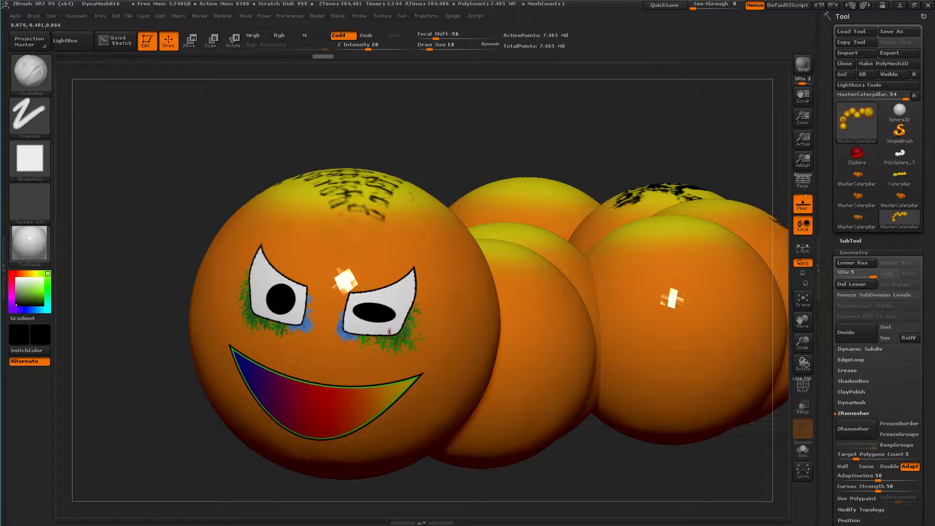
pyautogui.moveTo(183, 183); pyautogui.dragTo(208, 274)
pyautogui.moveTo(325, 462); pyautogui.dragTo(305, 275)
pyautogui.hotkey('ctrl', 'shift')
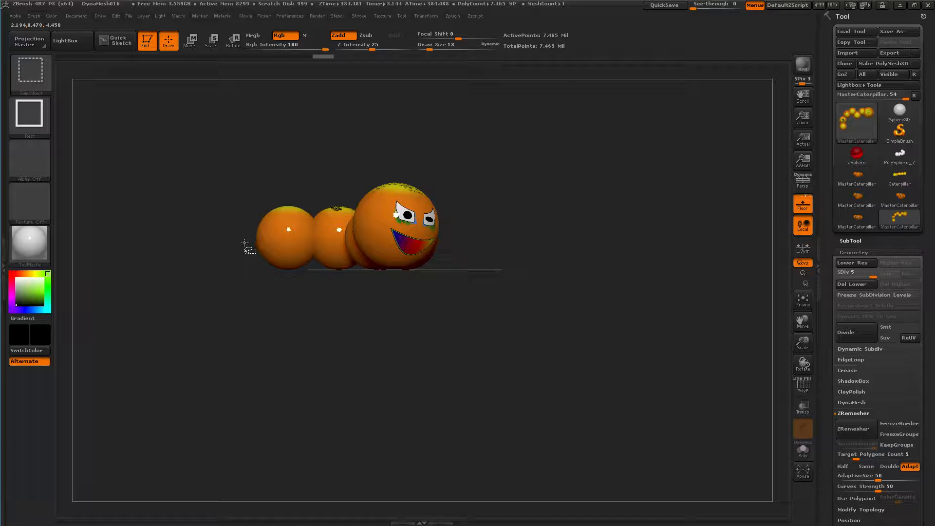
pyautogui.keyDown('ctrl'); pyautogui.keyDown('shift'); pyautogui.moveTo(243, 238); pyautogui.dragTo(497, 342); pyautogui.keyUp('shift'); pyautogui.keyUp('ctrl')
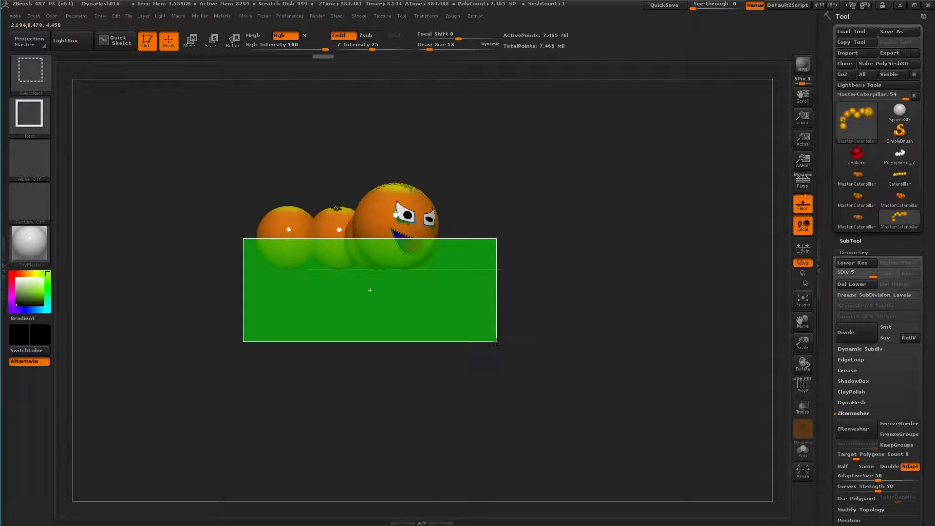
pyautogui.keyDown('ctrl'); pyautogui.keyDown('shift'); pyautogui.moveTo(473, 309); pyautogui.dragTo(468, 309); pyautogui.keyUp('shift'); pyautogui.keyUp('ctrl')
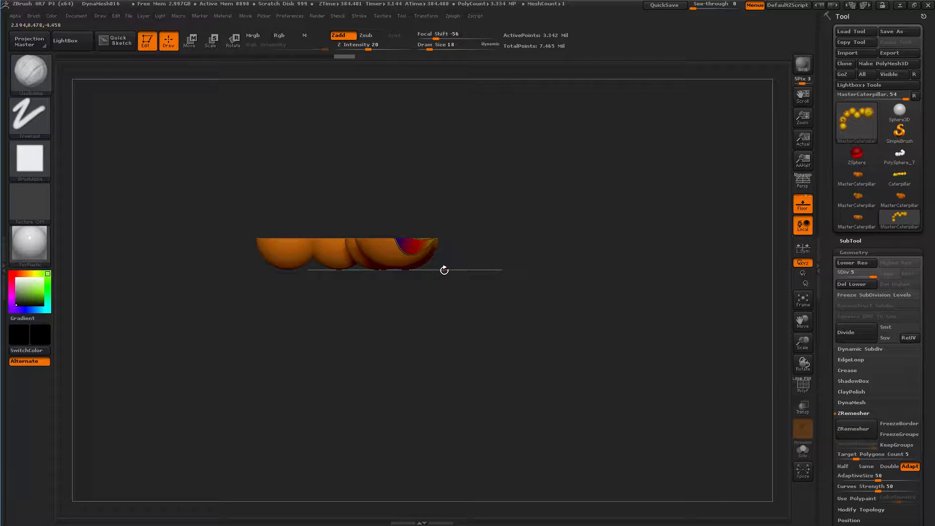
pyautogui.hotkey('ctrl', 'shift')
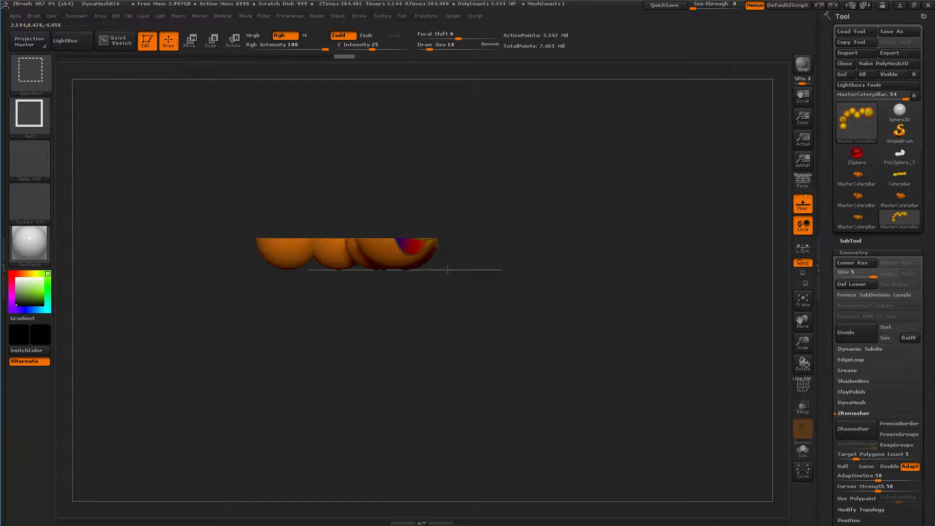
pyautogui.keyDown('ctrl'); pyautogui.keyDown('shift'); pyautogui.click(447, 270); pyautogui.keyUp('shift'); pyautogui.keyUp('ctrl')
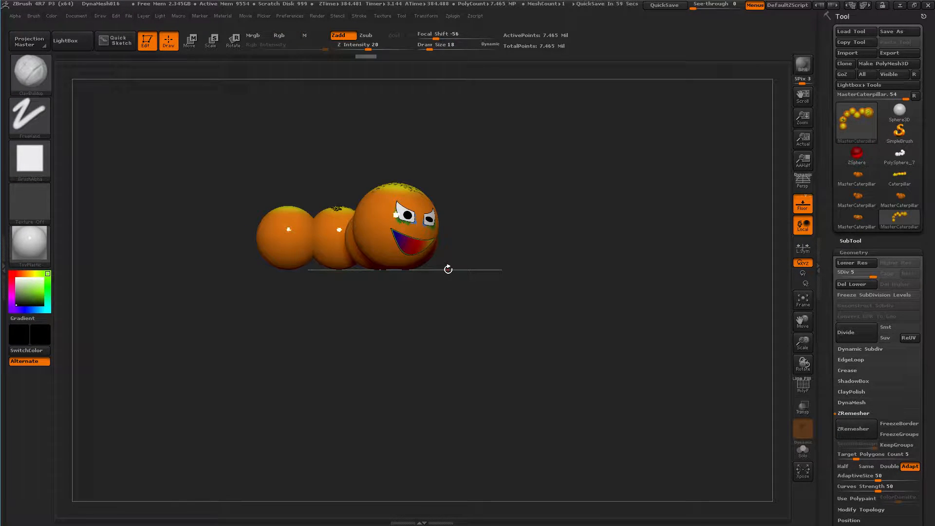
# Isolate the lower half of the caterpillar, hiding the upper half of every segment, and turn its underside to the front
pyautogui.hotkey('ctrl', 'shift')
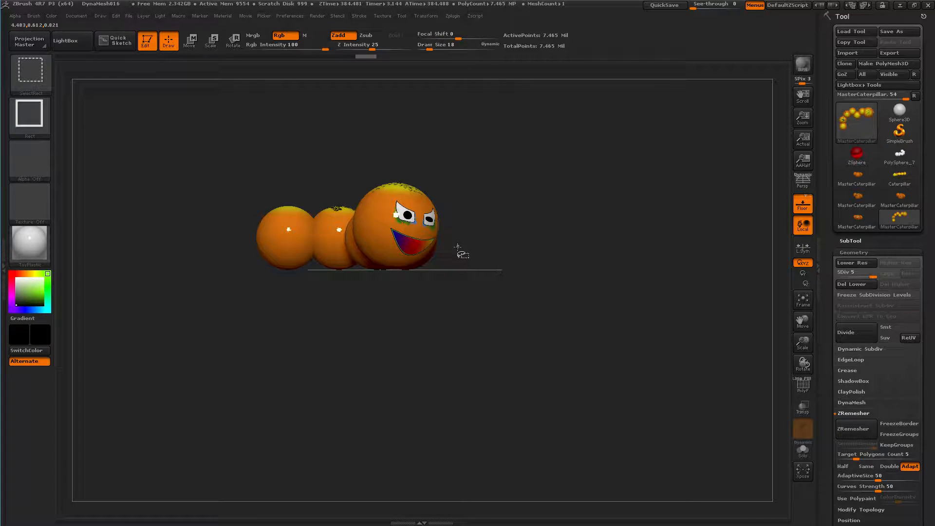
pyautogui.keyDown('ctrl'); pyautogui.keyDown('shift'); pyautogui.moveTo(461, 240); pyautogui.dragTo(207, 338); pyautogui.keyUp('shift'); pyautogui.keyUp('ctrl')
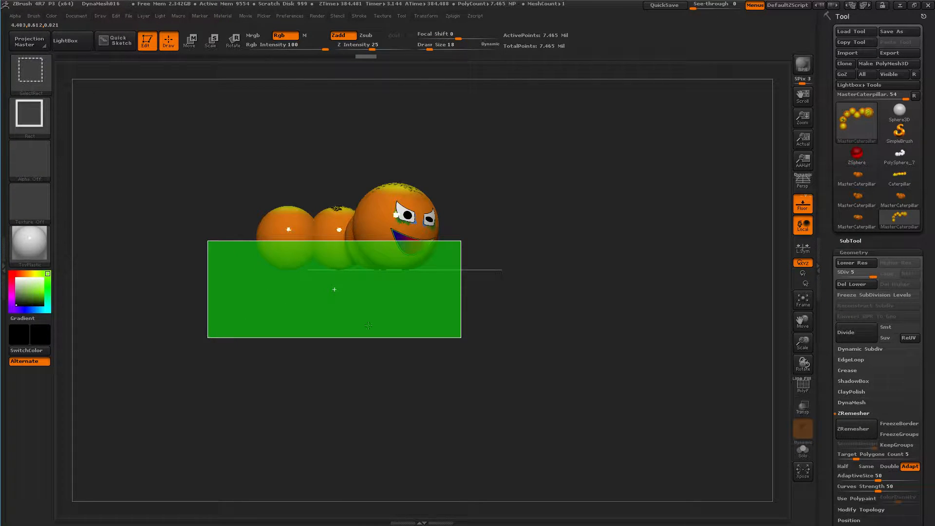
pyautogui.keyDown('ctrl'); pyautogui.keyDown('shift'); pyautogui.moveTo(507, 324); pyautogui.dragTo(508, 385); pyautogui.keyUp('shift'); pyautogui.keyUp('ctrl')
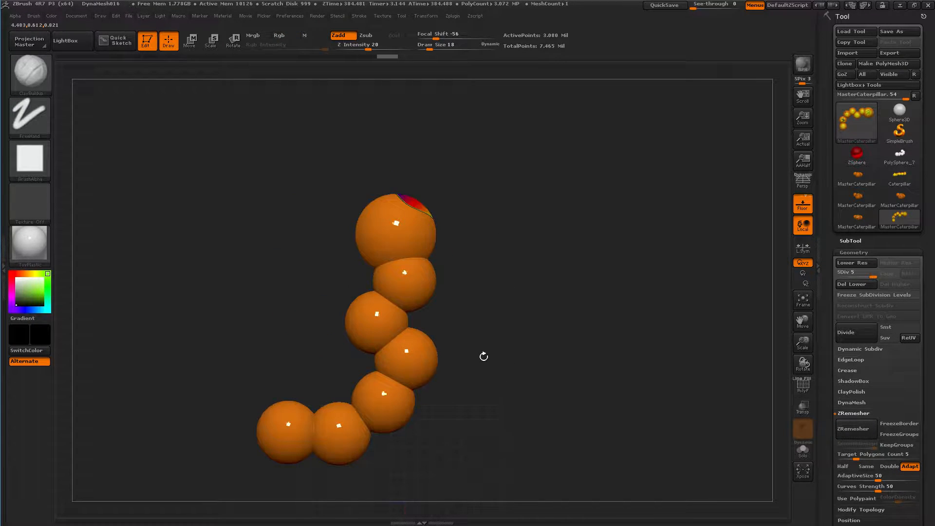
# Drop snapshot copies of the caterpillar's underside onto the canvas, and clear the canvas of them
pyautogui.keyDown('alt'); pyautogui.moveTo(217, 339); pyautogui.dragTo(236, 308); pyautogui.keyUp('alt')
pyautogui.keyDown('ctrl'); pyautogui.keyDown('shift'); pyautogui.click(237, 310); pyautogui.keyUp('shift'); pyautogui.keyUp('ctrl')
pyautogui.hotkey('shift', 's')
pyautogui.moveTo(570, 374)
pyautogui.keyDown('alt'); pyautogui.mouseDown()
pyautogui.moveTo(584, 319)
pyautogui.moveTo(694, 324)
pyautogui.moveTo(765, 390)
pyautogui.mouseUp(); pyautogui.keyUp('alt')
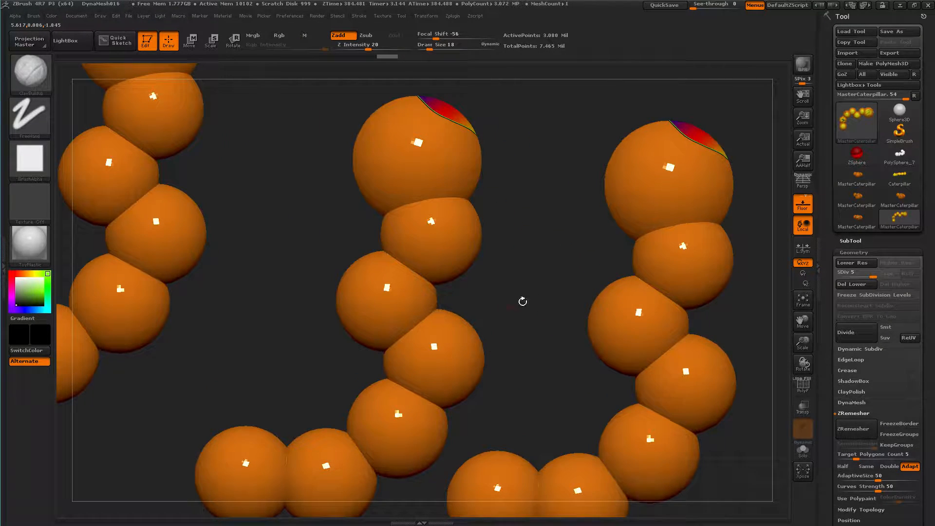
pyautogui.hotkey('shift', 's')
pyautogui.keyDown('alt'); pyautogui.moveTo(515, 305); pyautogui.dragTo(565, 328); pyautogui.keyUp('alt')
pyautogui.hotkey('ctrl', 'z')
pyautogui.hotkey('ctrl', 'shift', 'z')
pyautogui.hotkey('ctrl', 'z')
pyautogui.hotkey('ctrl', 'n')
# Frame the whole underside with the head at the lower end, and send it to Photoshop through ZAppLink
pyautogui.moveTo(441, 275)
pyautogui.mouseDown()
pyautogui.moveTo(445, 372)
pyautogui.moveTo(425, 349)
pyautogui.mouseUp()
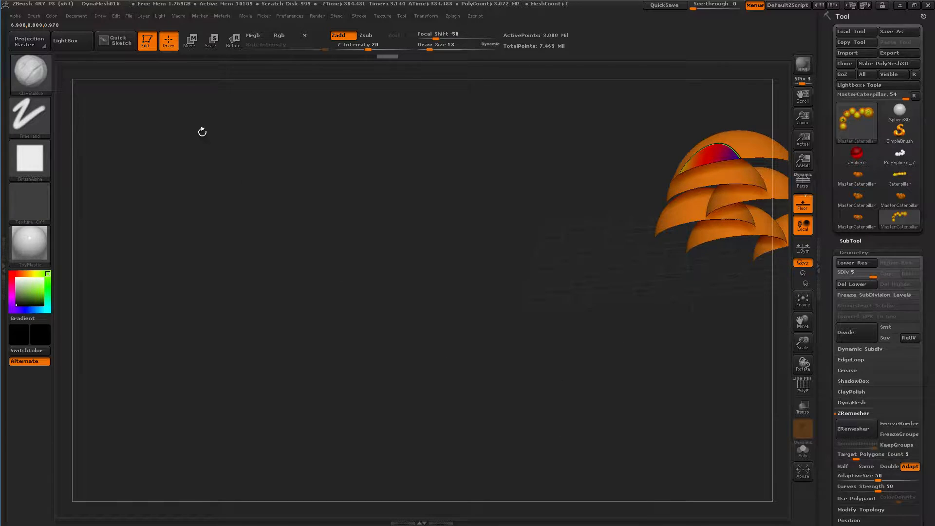
pyautogui.moveTo(439, 221); pyautogui.dragTo(469, 387)
pyautogui.keyDown('alt'); pyautogui.moveTo(446, 195); pyautogui.dragTo(235, 322); pyautogui.keyUp('alt')
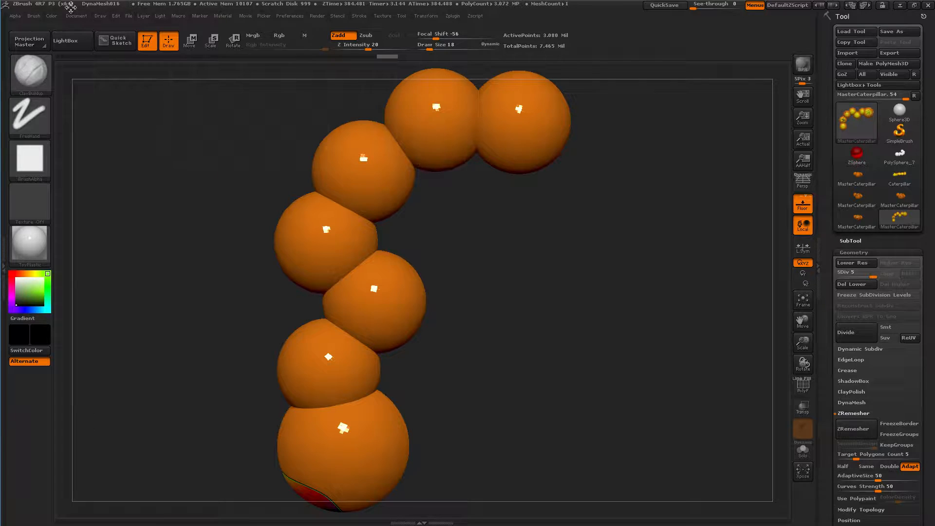
pyautogui.click(77, 15)
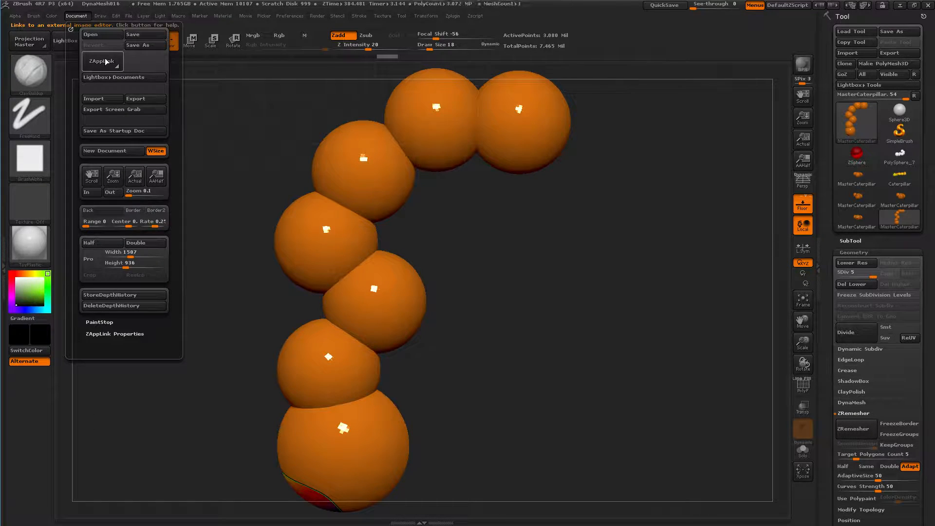
pyautogui.click(103, 61)
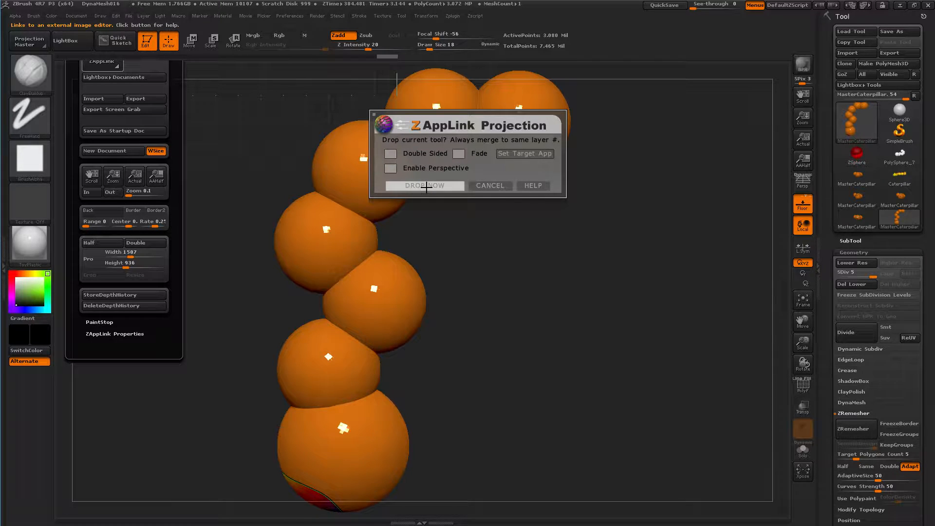
pyautogui.click(425, 186)
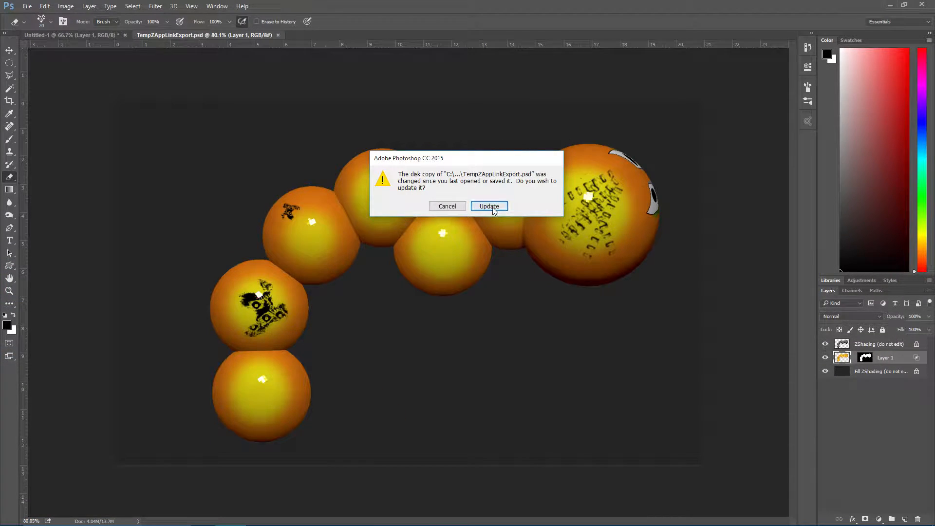
pyautogui.click(490, 207)
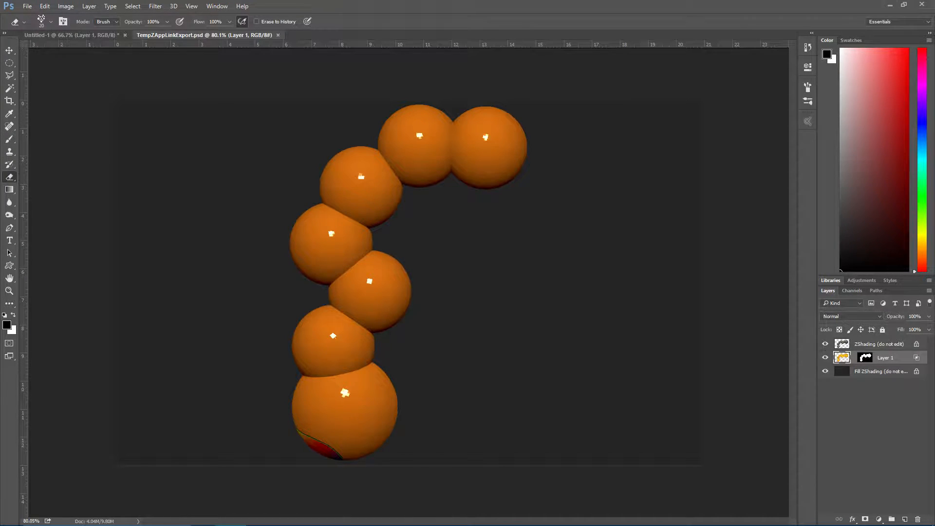
pyautogui.click(10, 139)
pyautogui.moveTo(331, 238)
pyautogui.mouseDown()
pyautogui.moveTo(375, 240)
pyautogui.moveTo(448, 136)
pyautogui.moveTo(293, 225)
pyautogui.moveTo(412, 195)
pyautogui.moveTo(326, 515)
pyautogui.moveTo(312, 244)
pyautogui.moveTo(288, 312)
pyautogui.moveTo(453, 214)
pyautogui.moveTo(372, 256)
pyautogui.moveTo(382, 150)
pyautogui.moveTo(470, 130)
pyautogui.moveTo(407, 178)
pyautogui.moveTo(307, 389)
pyautogui.mouseUp()
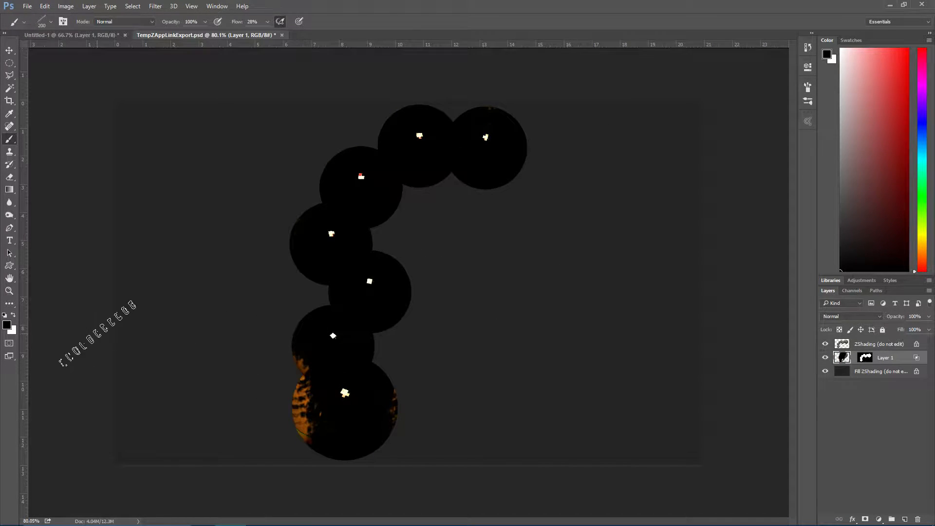
pyautogui.hotkey('ctrl', 'alt', 'z')
pyautogui.hotkey('ctrl', 'alt', 'z')
pyautogui.hotkey('ctrl', 'alt', 'z')
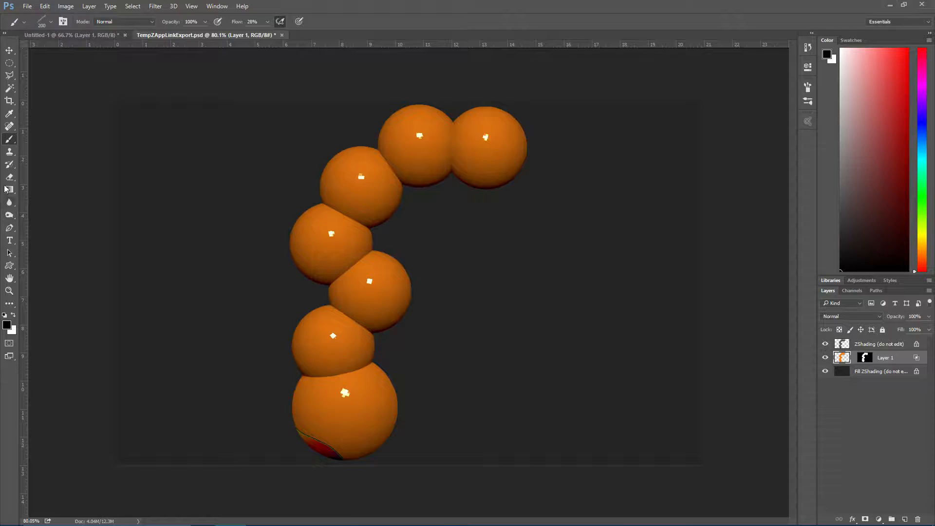
# Set the foreground colour to magenta #c807af for the brush, and add a new empty layer above Layer 1
pyautogui.click(7, 322)
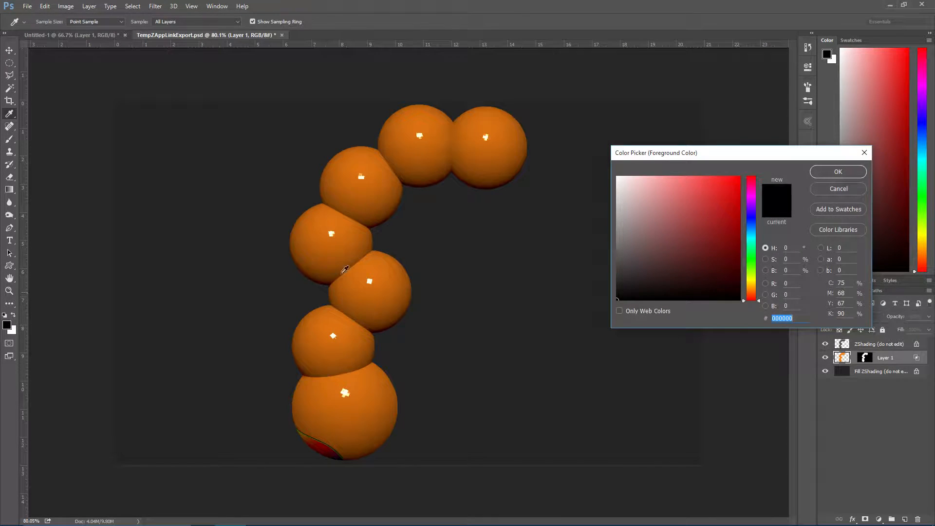
pyautogui.moveTo(753, 259); pyautogui.dragTo(737, 203)
pyautogui.click(738, 222)
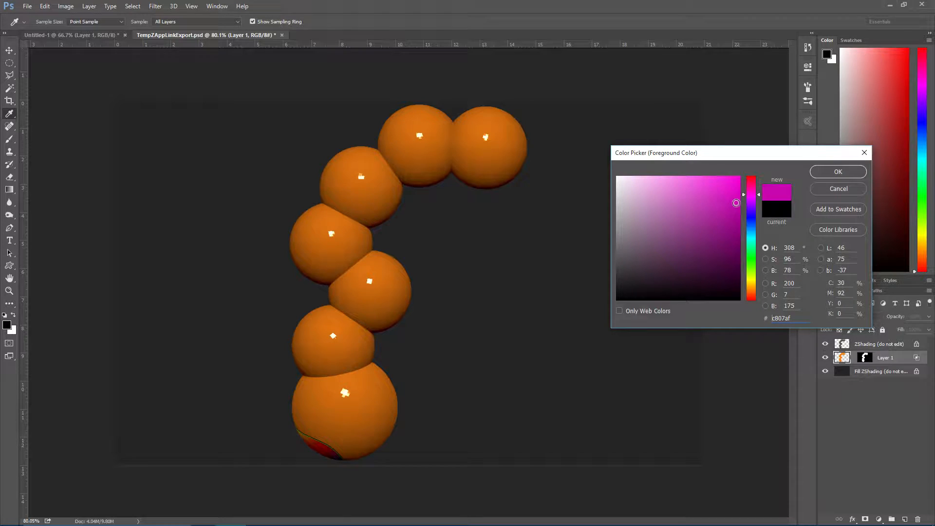
pyautogui.click(837, 172)
pyautogui.press('b')
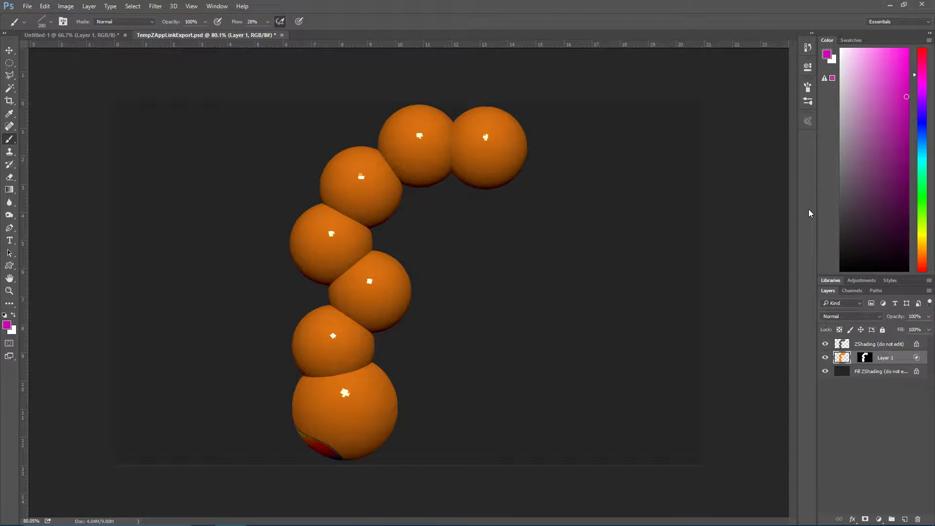
pyautogui.hotkey('ctrl', 'shift', 'n')
pyautogui.press('Return')
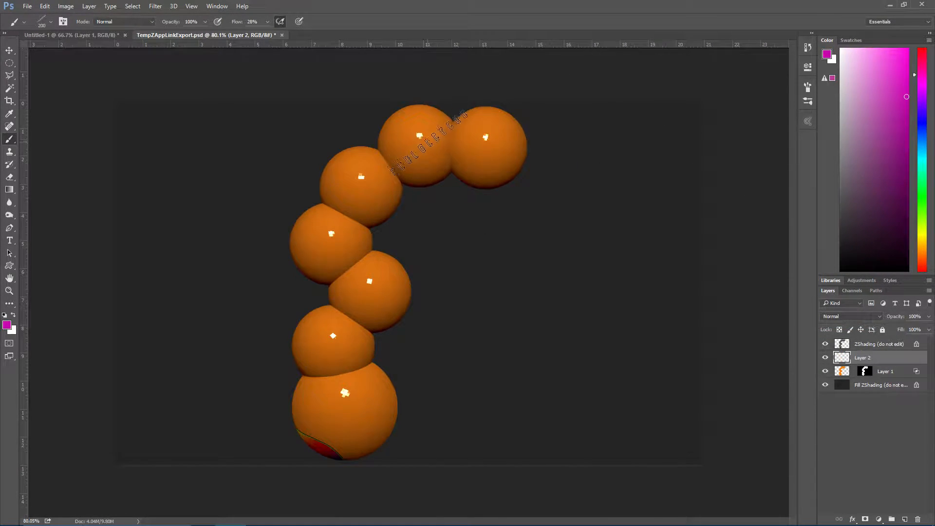
# Try a 200 px patterned magenta brush stroke on the third segment from the tail, and undo it
pyautogui.moveTo(355, 184); pyautogui.dragTo(360, 176)
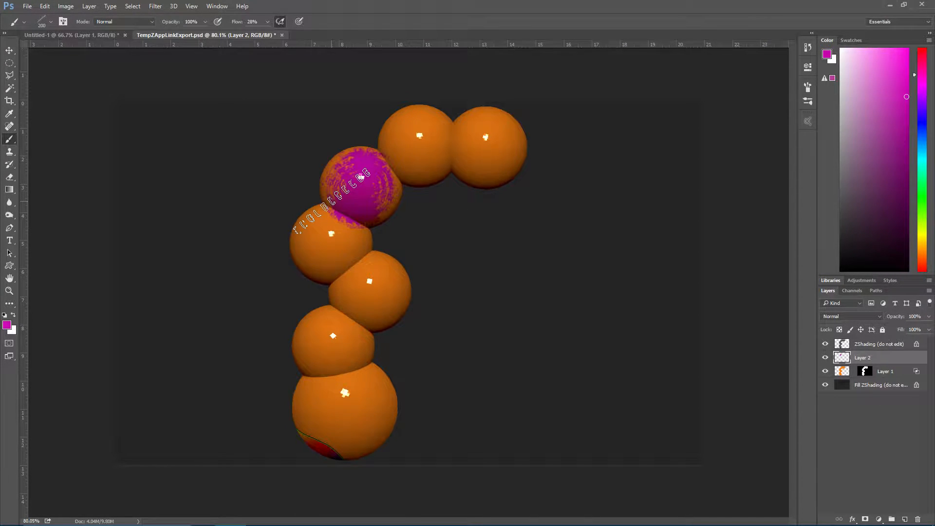
pyautogui.hotkey('ctrl', 'z')
pyautogui.keyDown('alt'); pyautogui.scroll(4, 288, 159); pyautogui.keyUp('alt')
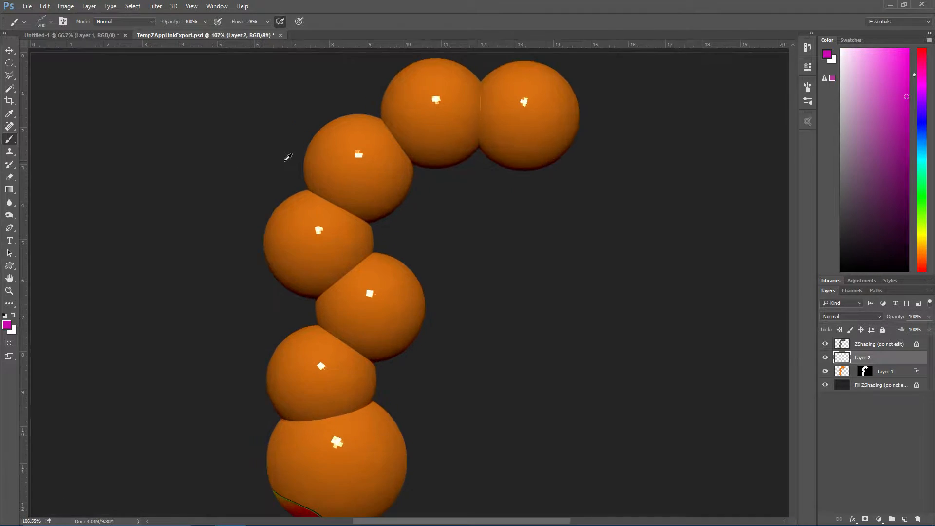
# Reduce the patterned brush to 90 px and paint round magenta patches on the three segments at the tail end
pyautogui.press('[')
pyautogui.press('[')
pyautogui.press('[')
pyautogui.press('[')
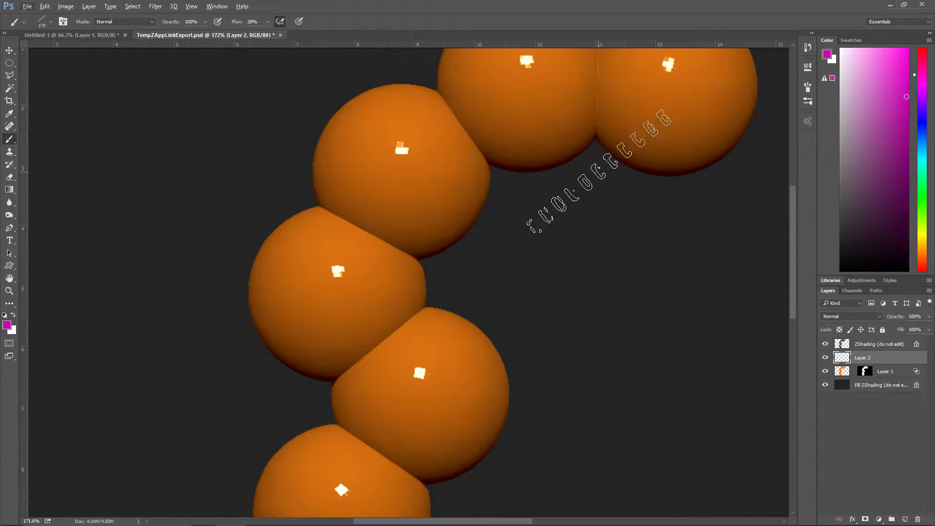
pyautogui.press('[')
pyautogui.moveTo(375, 129)
pyautogui.mouseDown()
pyautogui.moveTo(346, 119)
pyautogui.moveTo(400, 91)
pyautogui.moveTo(351, 180)
pyautogui.moveTo(446, 200)
pyautogui.mouseUp()
pyautogui.hotkey('ctrl', 'z')
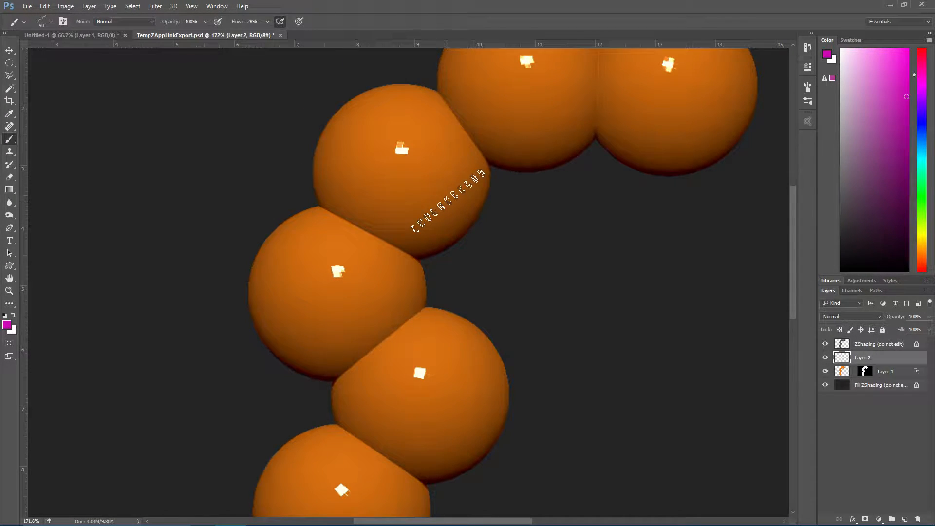
pyautogui.moveTo(399, 151)
pyautogui.mouseDown()
pyautogui.moveTo(392, 196)
pyautogui.moveTo(429, 161)
pyautogui.moveTo(389, 176)
pyautogui.moveTo(454, 155)
pyautogui.moveTo(345, 314)
pyautogui.mouseUp()
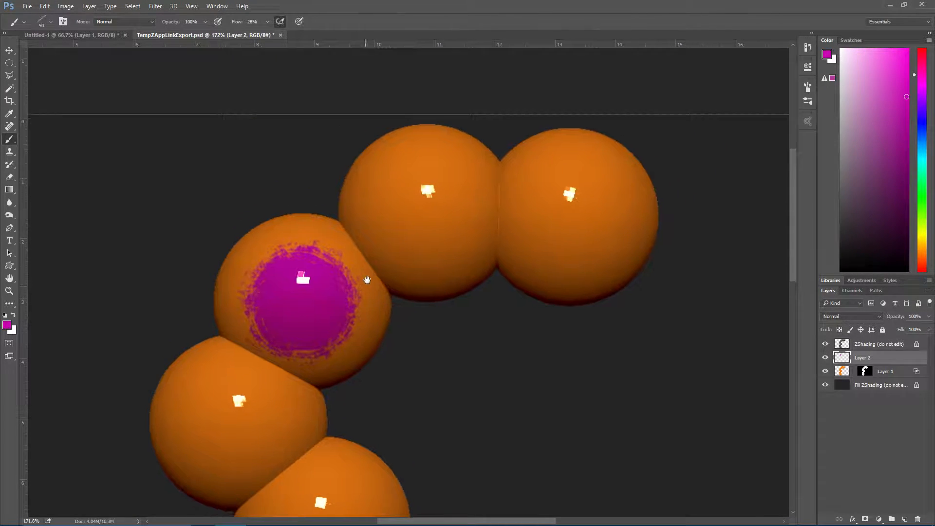
pyautogui.moveTo(446, 199)
pyautogui.mouseDown()
pyautogui.moveTo(429, 199)
pyautogui.moveTo(446, 218)
pyautogui.moveTo(400, 205)
pyautogui.moveTo(428, 214)
pyautogui.moveTo(419, 229)
pyautogui.moveTo(412, 197)
pyautogui.mouseUp()
pyautogui.moveTo(540, 228)
pyautogui.mouseDown()
pyautogui.moveTo(568, 192)
pyautogui.moveTo(624, 210)
pyautogui.moveTo(560, 258)
pyautogui.moveTo(585, 219)
pyautogui.moveTo(573, 192)
pyautogui.moveTo(599, 201)
pyautogui.mouseUp()
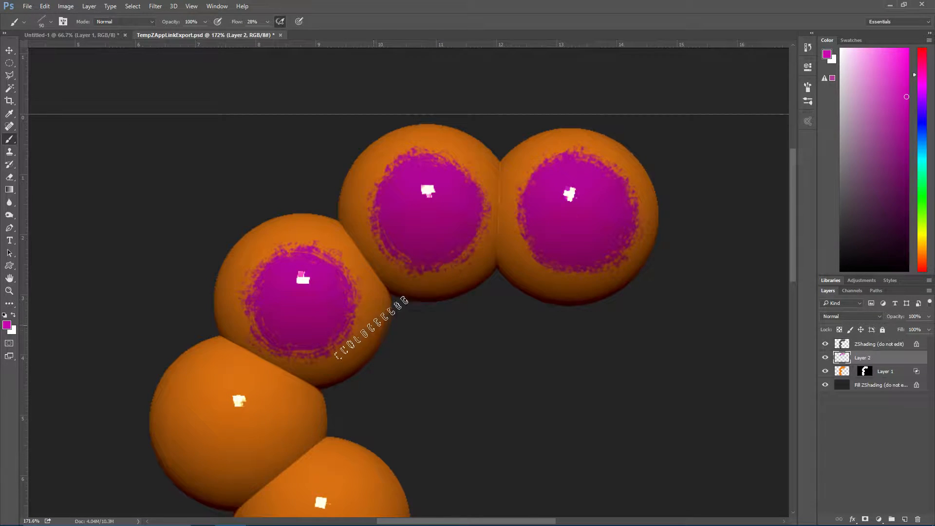
# Paint matching magenta patches on the fifth and sixth segments from the tail and on the head, leaving the fourth segment bare
pyautogui.moveTo(333, 348); pyautogui.dragTo(535, 201)
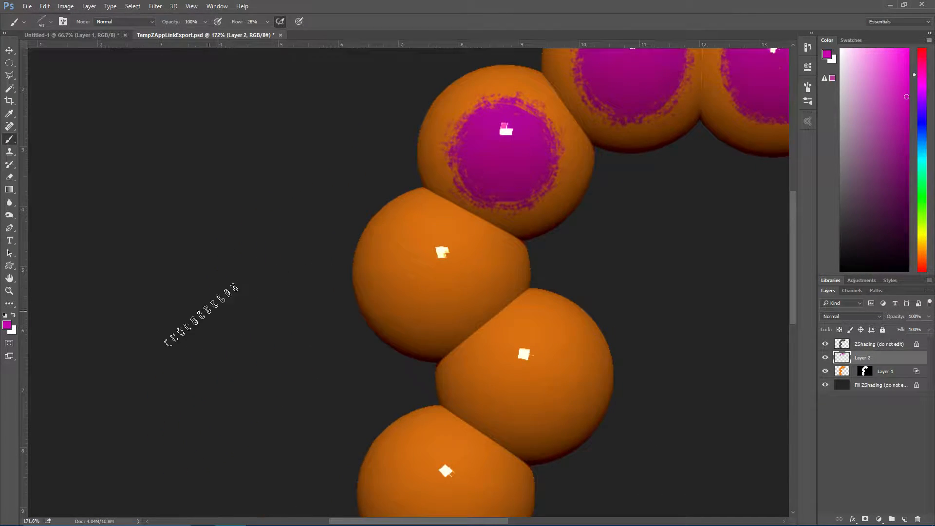
pyautogui.moveTo(326, 339); pyautogui.dragTo(266, 216)
pyautogui.moveTo(453, 234)
pyautogui.mouseDown()
pyautogui.moveTo(471, 215)
pyautogui.moveTo(438, 244)
pyautogui.moveTo(465, 223)
pyautogui.mouseUp()
pyautogui.moveTo(498, 195)
pyautogui.mouseDown()
pyautogui.moveTo(463, 287)
pyautogui.moveTo(502, 195)
pyautogui.moveTo(419, 204)
pyautogui.moveTo(486, 188)
pyautogui.mouseUp()
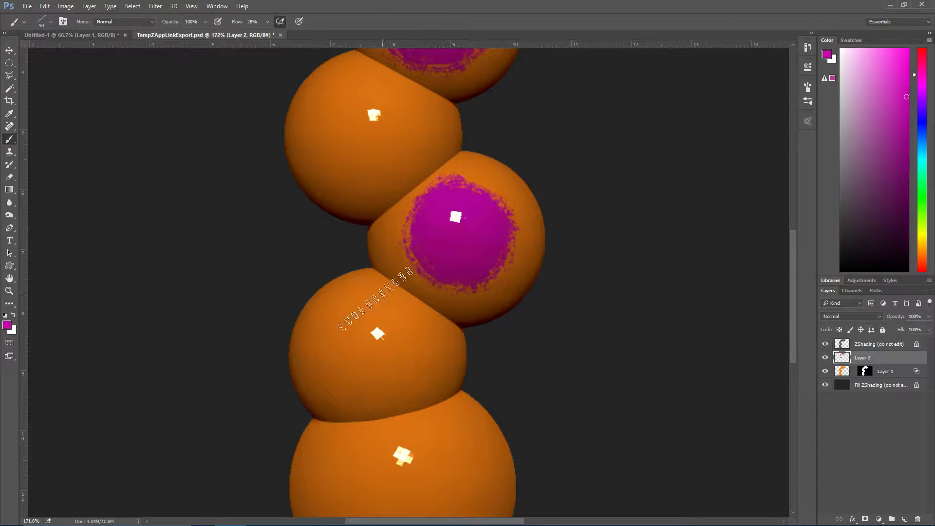
pyautogui.moveTo(341, 375)
pyautogui.mouseDown()
pyautogui.moveTo(423, 307)
pyautogui.moveTo(419, 361)
pyautogui.moveTo(351, 302)
pyautogui.moveTo(336, 341)
pyautogui.mouseUp()
pyautogui.moveTo(361, 376); pyautogui.dragTo(328, 209)
pyautogui.moveTo(376, 302)
pyautogui.mouseDown()
pyautogui.moveTo(375, 334)
pyautogui.moveTo(366, 323)
pyautogui.moveTo(392, 321)
pyautogui.moveTo(341, 302)
pyautogui.moveTo(375, 319)
pyautogui.moveTo(399, 292)
pyautogui.moveTo(385, 290)
pyautogui.mouseUp()
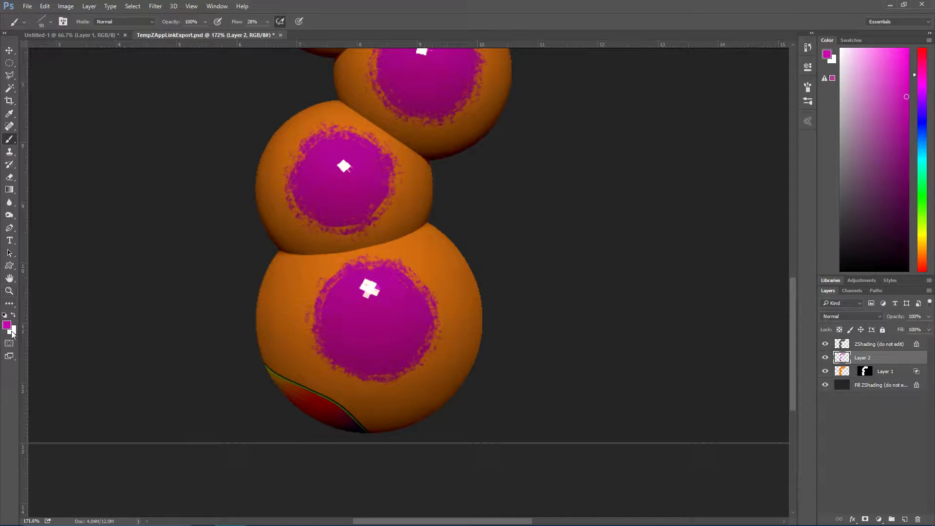
# Sharpen the magenta patch on the head using an enlarged Sharpen tool tip at 50% strength
pyautogui.click(10, 201)
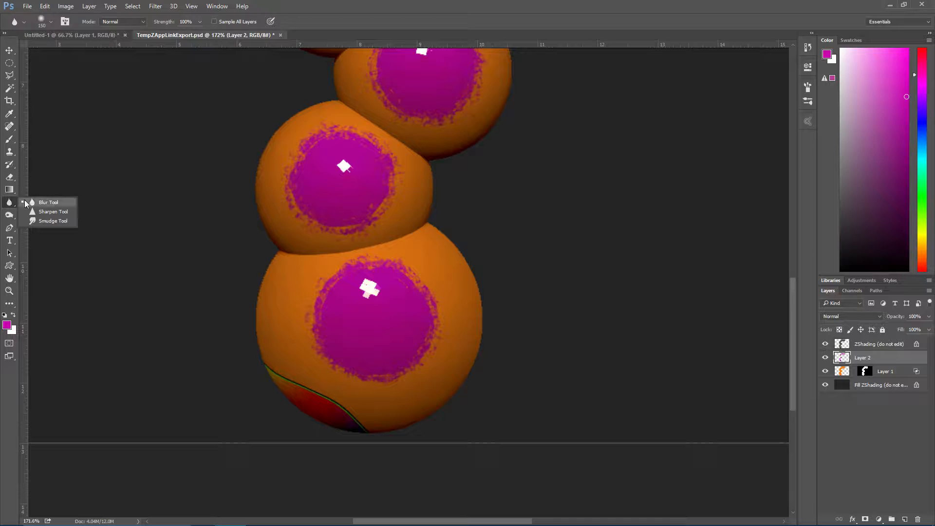
pyautogui.click(20, 204)
pyautogui.click(9, 205)
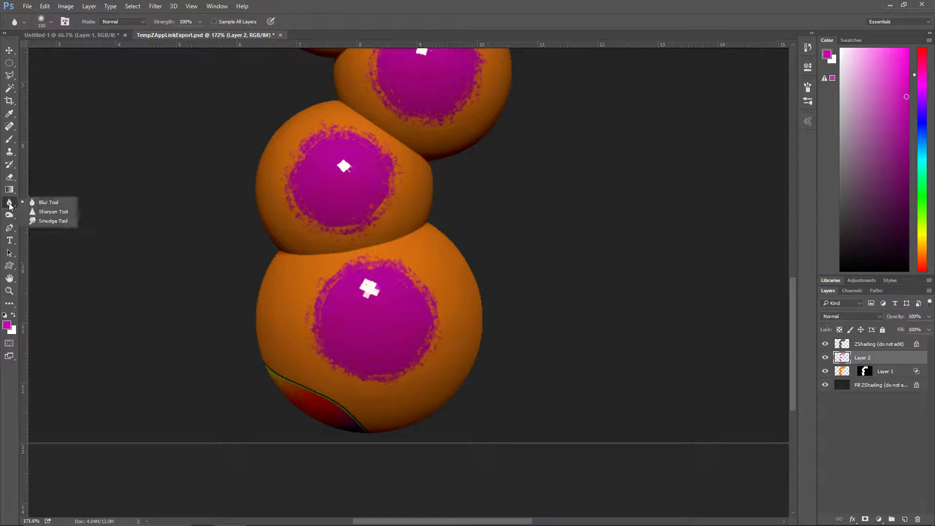
pyautogui.click(52, 212)
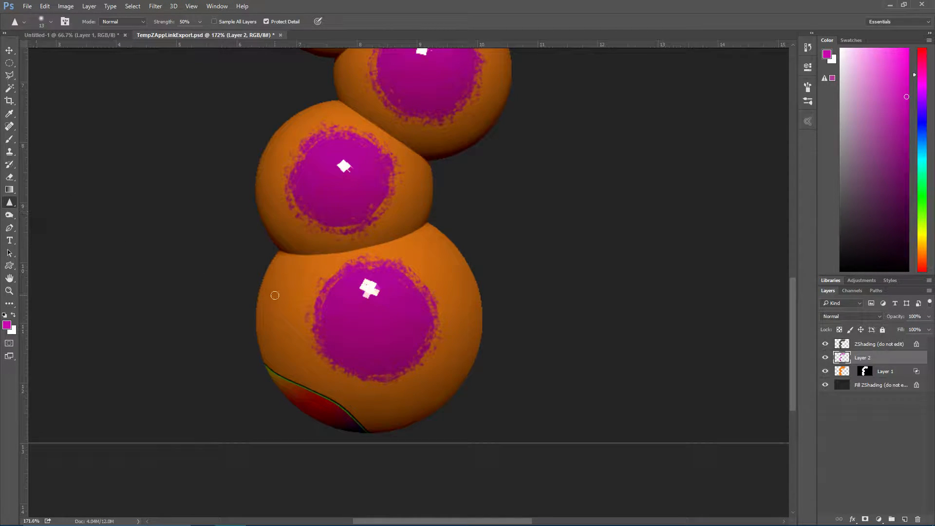
pyautogui.press(']')
pyautogui.press(']')
pyautogui.press(']')
pyautogui.moveTo(416, 292)
pyautogui.mouseDown()
pyautogui.moveTo(421, 303)
pyautogui.moveTo(430, 298)
pyautogui.moveTo(382, 267)
pyautogui.moveTo(323, 295)
pyautogui.moveTo(329, 359)
pyautogui.moveTo(411, 378)
pyautogui.moveTo(367, 308)
pyautogui.moveTo(390, 316)
pyautogui.moveTo(382, 290)
pyautogui.moveTo(417, 317)
pyautogui.moveTo(389, 367)
pyautogui.moveTo(332, 313)
pyautogui.moveTo(411, 334)
pyautogui.moveTo(390, 364)
pyautogui.moveTo(376, 351)
pyautogui.moveTo(364, 378)
pyautogui.moveTo(364, 362)
pyautogui.moveTo(395, 324)
pyautogui.moveTo(372, 298)
pyautogui.moveTo(395, 329)
pyautogui.moveTo(372, 355)
pyautogui.moveTo(378, 328)
pyautogui.moveTo(386, 361)
pyautogui.moveTo(413, 297)
pyautogui.mouseUp()
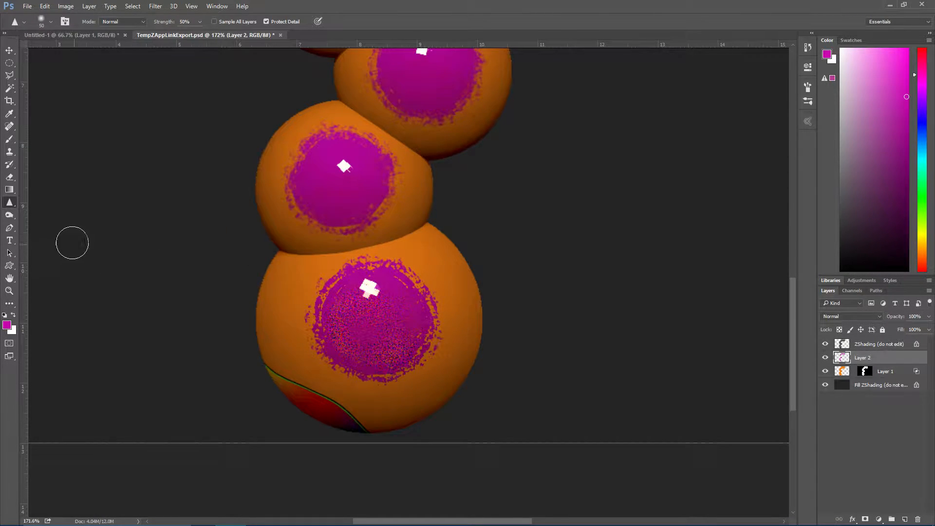
# Burn two dark eye spots into the magenta patch on the segment beside the head, using a 25 px tip at 22% exposure
pyautogui.click(10, 217)
pyautogui.click(50, 224)
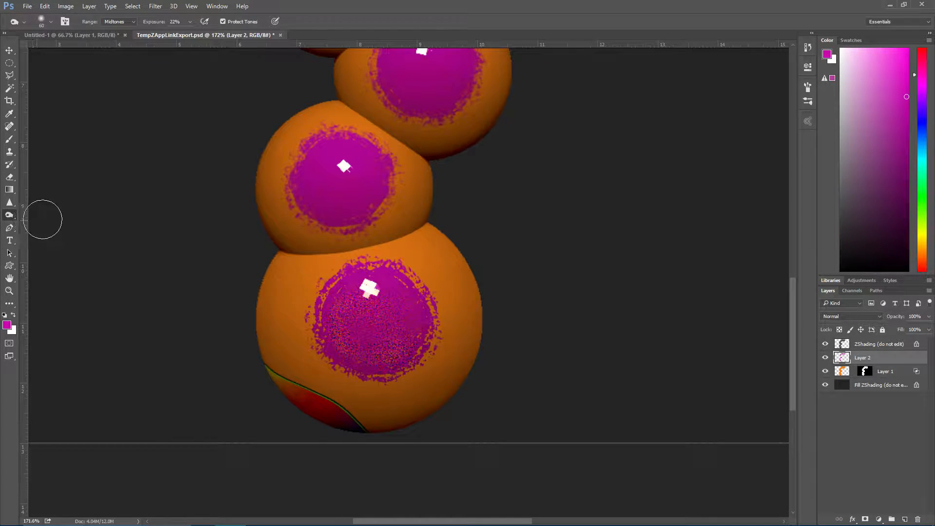
pyautogui.press('[')
pyautogui.press('[')
pyautogui.press('[')
pyautogui.press('[')
pyautogui.press('alt')
pyautogui.moveTo(324, 161); pyautogui.dragTo(326, 164)
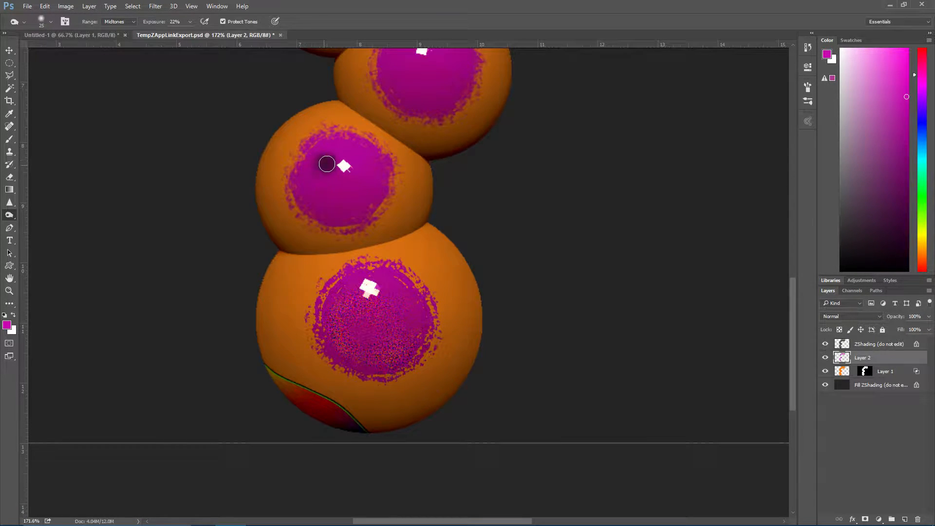
pyautogui.rightClick(326, 164)
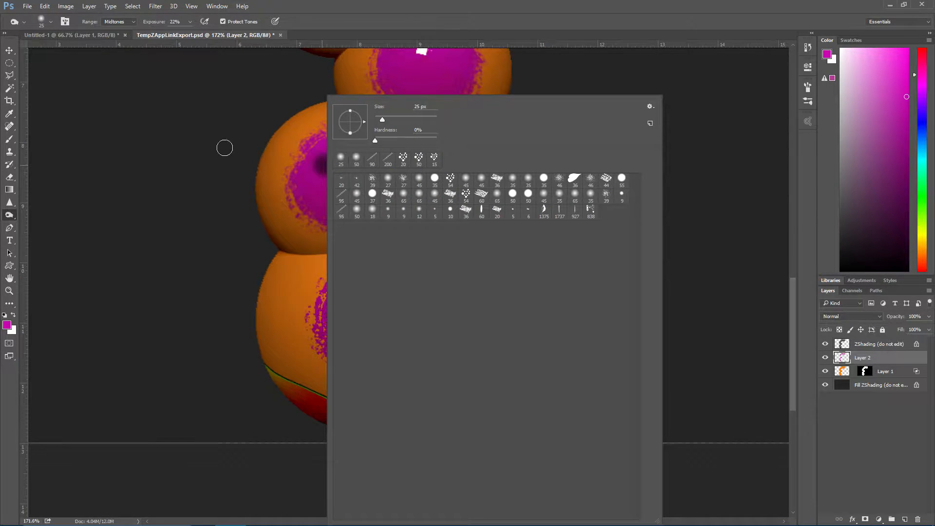
pyautogui.click(187, 149)
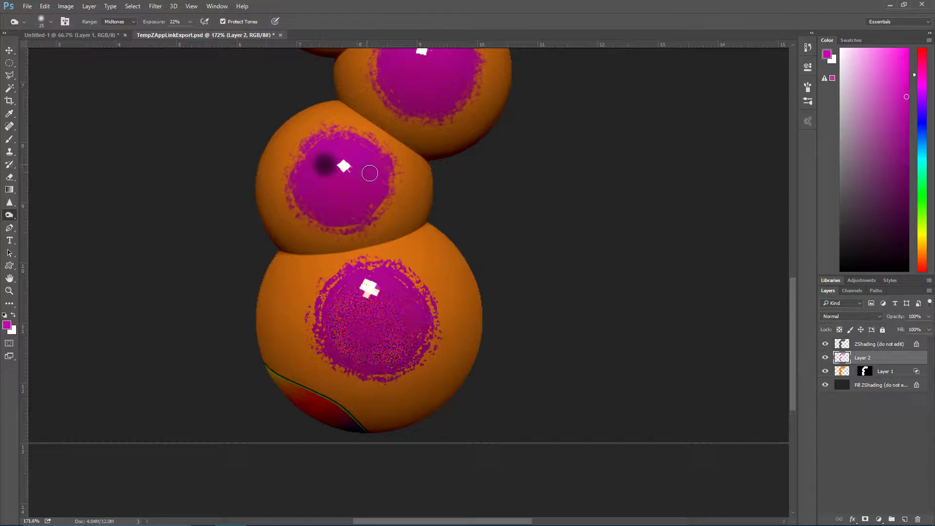
pyautogui.moveTo(369, 168); pyautogui.dragTo(365, 167)
pyautogui.moveTo(365, 167); pyautogui.dragTo(372, 169)
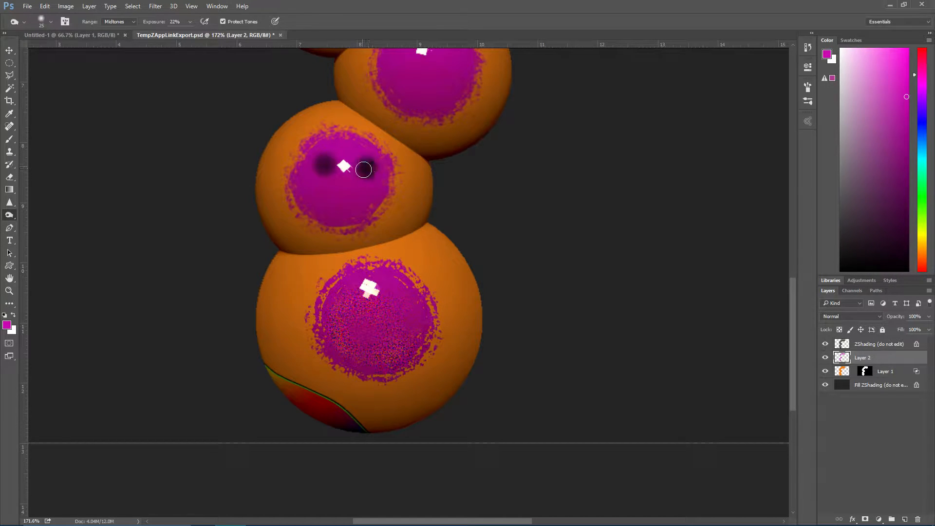
# Burn a curved smiling mouth beneath the two eye spots
pyautogui.rightClick(362, 169)
pyautogui.click(220, 179)
pyautogui.moveTo(319, 190)
pyautogui.mouseDown()
pyautogui.moveTo(368, 194)
pyautogui.moveTo(330, 202)
pyautogui.moveTo(348, 202)
pyautogui.moveTo(316, 196)
pyautogui.moveTo(362, 195)
pyautogui.moveTo(315, 190)
pyautogui.moveTo(361, 197)
pyautogui.moveTo(318, 193)
pyautogui.moveTo(360, 195)
pyautogui.moveTo(346, 199)
pyautogui.mouseUp()
# Switch back to the Brush tool and set the foreground colour to green #10c807
pyautogui.moveTo(232, 168); pyautogui.dragTo(215, 407)
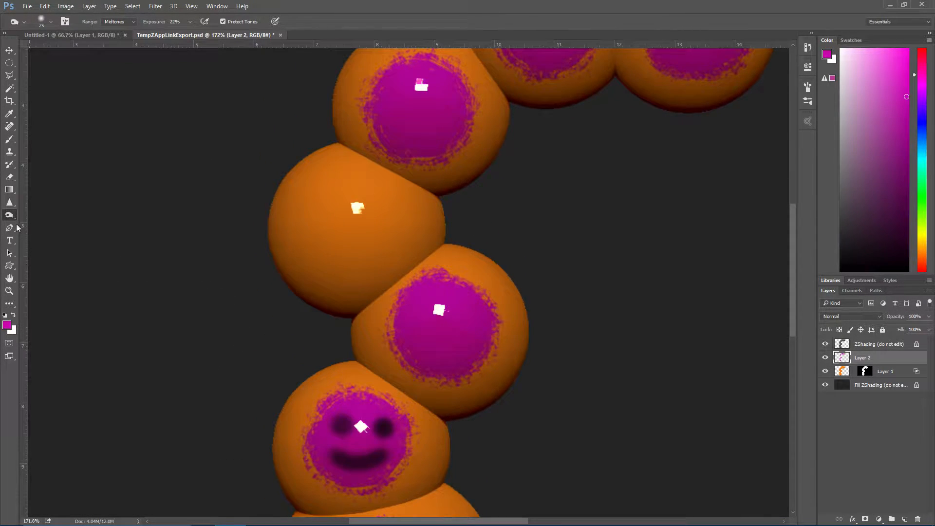
pyautogui.click(10, 141)
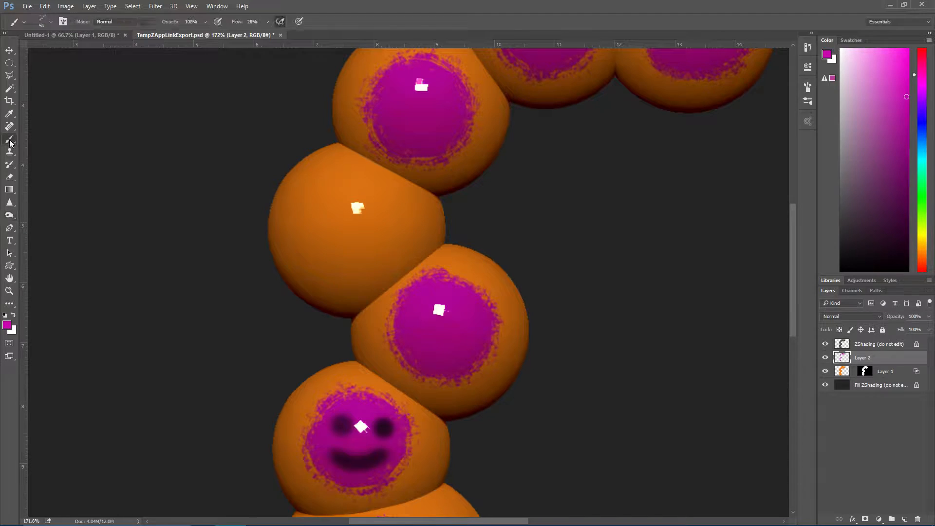
pyautogui.click(7, 326)
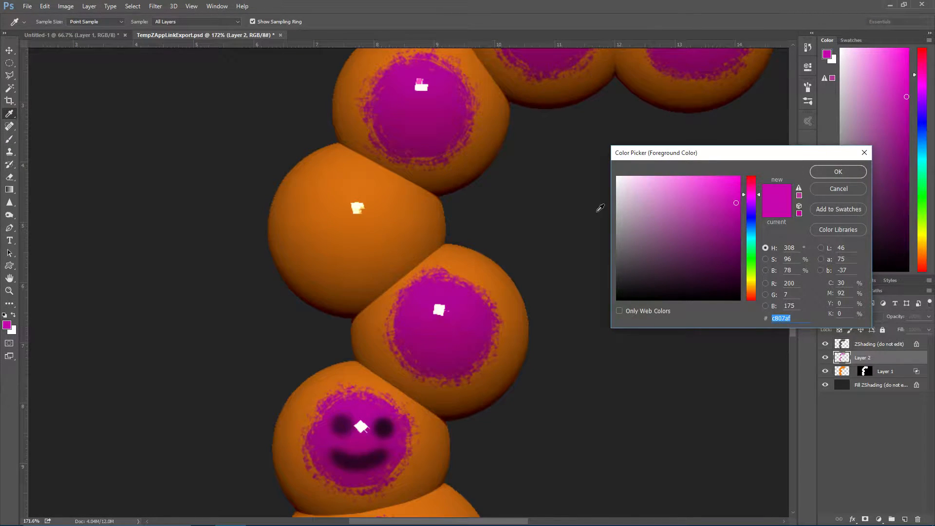
pyautogui.moveTo(750, 285); pyautogui.dragTo(752, 260)
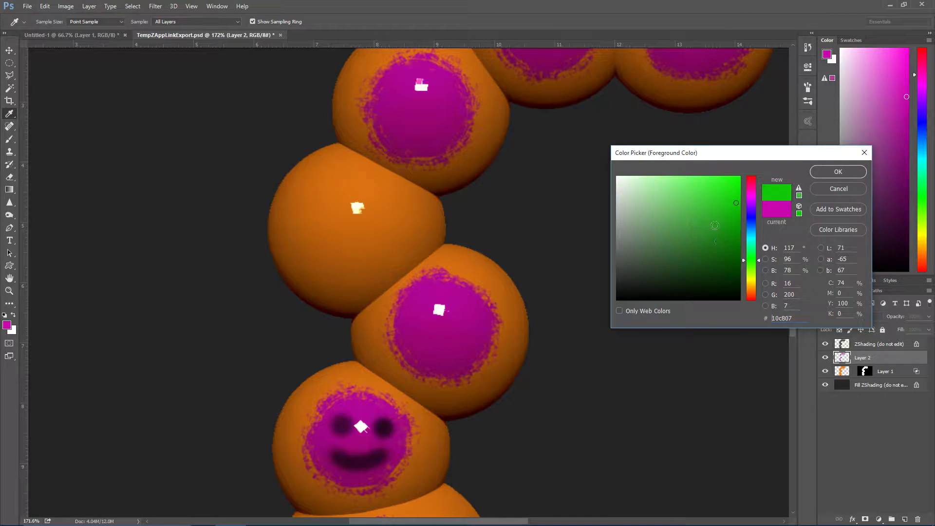
pyautogui.click(836, 172)
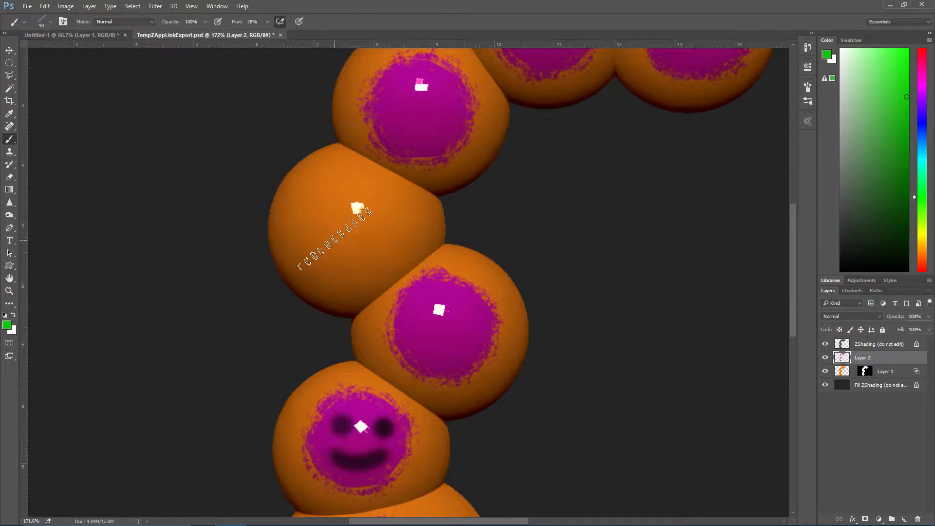
# Set the brush's Dual Brush size to 413 px and paint a rough green patch on the bare fourth segment
pyautogui.click(217, 6)
pyautogui.click(219, 104)
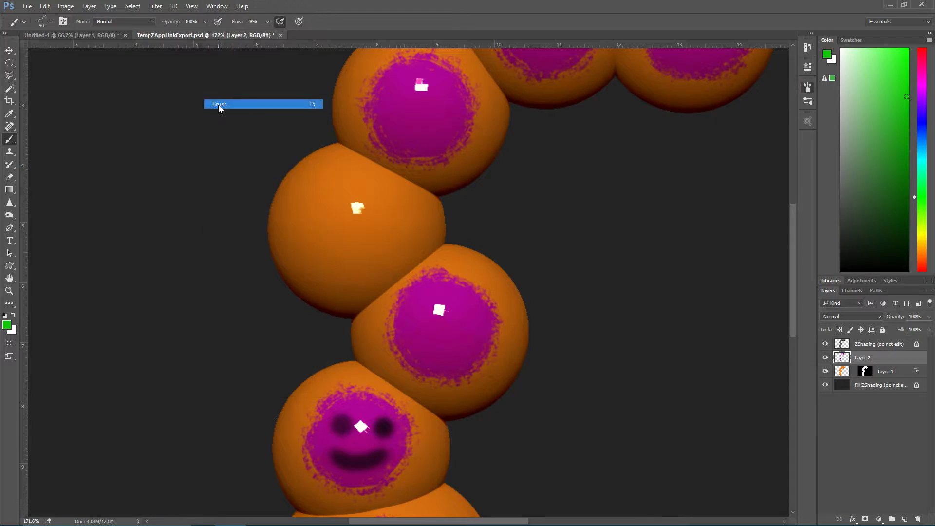
pyautogui.click(709, 171)
pyautogui.moveTo(709, 172)
pyautogui.mouseDown()
pyautogui.moveTo(723, 171)
pyautogui.moveTo(713, 173)
pyautogui.moveTo(738, 197)
pyautogui.moveTo(779, 204)
pyautogui.mouseUp()
pyautogui.click(648, 148)
pyautogui.rightClick(363, 253)
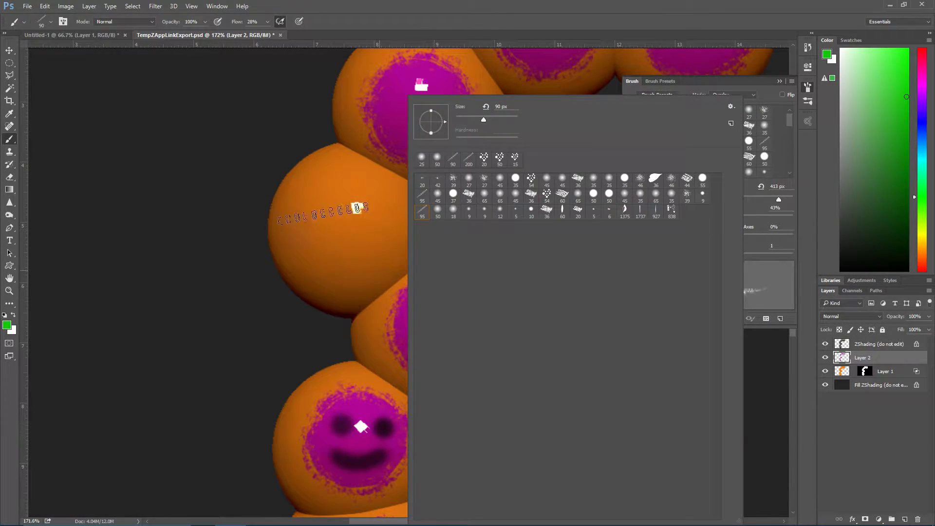
pyautogui.click(195, 203)
pyautogui.moveTo(372, 209)
pyautogui.mouseDown()
pyautogui.moveTo(370, 224)
pyautogui.moveTo(353, 209)
pyautogui.moveTo(371, 223)
pyautogui.moveTo(375, 207)
pyautogui.moveTo(334, 239)
pyautogui.mouseUp()
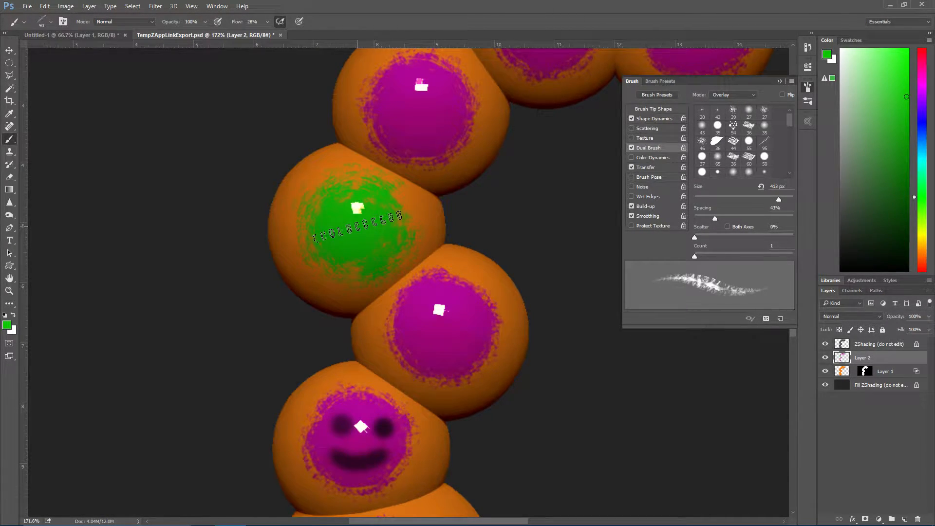
# Erase a cluster of speckled dabs from the middle of the green patch with the 20 px textured eraser
pyautogui.click(10, 177)
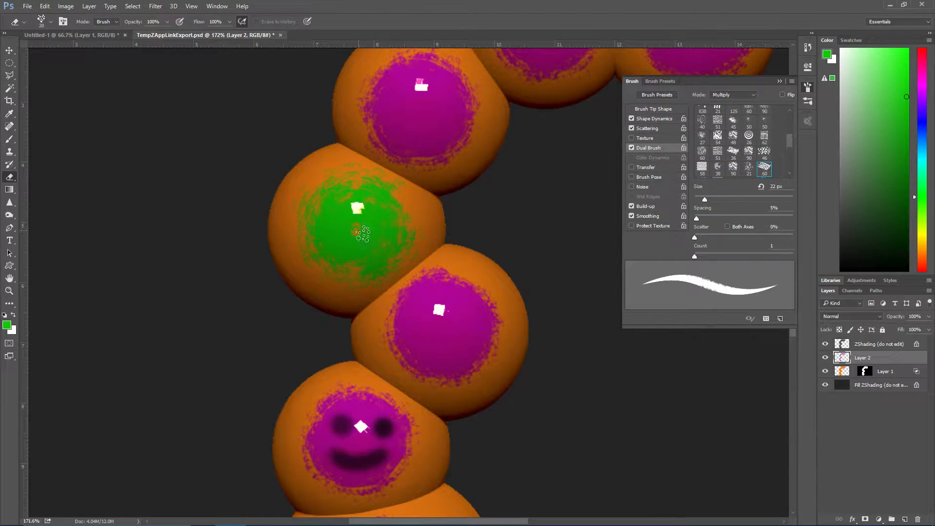
pyautogui.click(343, 223)
pyautogui.click(370, 220)
pyautogui.click(363, 238)
pyautogui.click(352, 244)
pyautogui.click(353, 227)
pyautogui.click(359, 204)
pyautogui.click(359, 217)
pyautogui.click(344, 215)
pyautogui.click(341, 238)
pyautogui.click(379, 237)
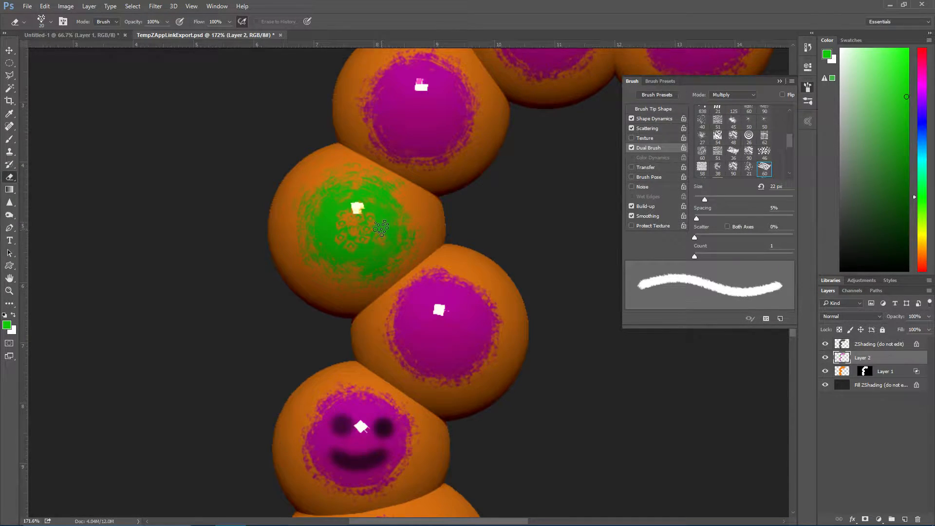
# Merge Layer 2 down into Layer 1 and save the ZAppLink export document
pyautogui.keyDown('alt'); pyautogui.scroll(-3, 507, 216); pyautogui.keyUp('alt')
pyautogui.keyDown('alt'); pyautogui.scroll(-1, 508, 219); pyautogui.keyUp('alt')
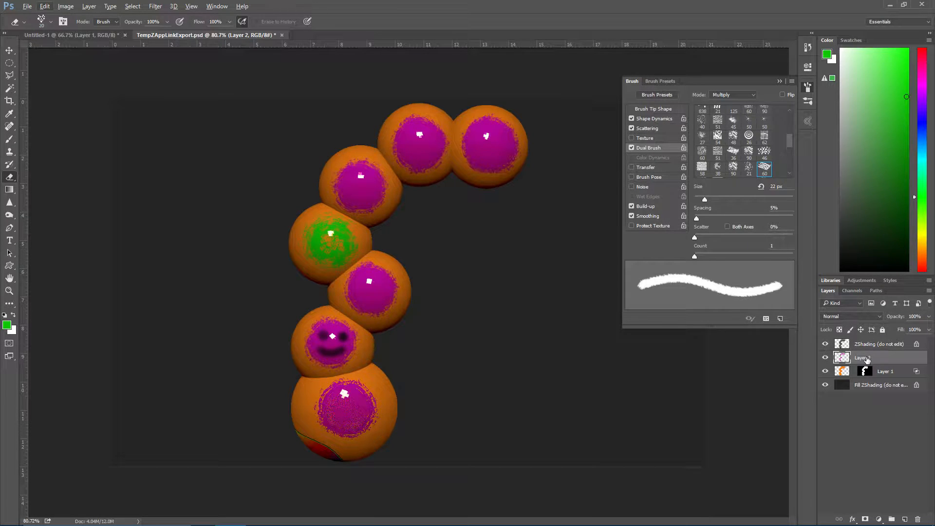
pyautogui.click(474, 206)
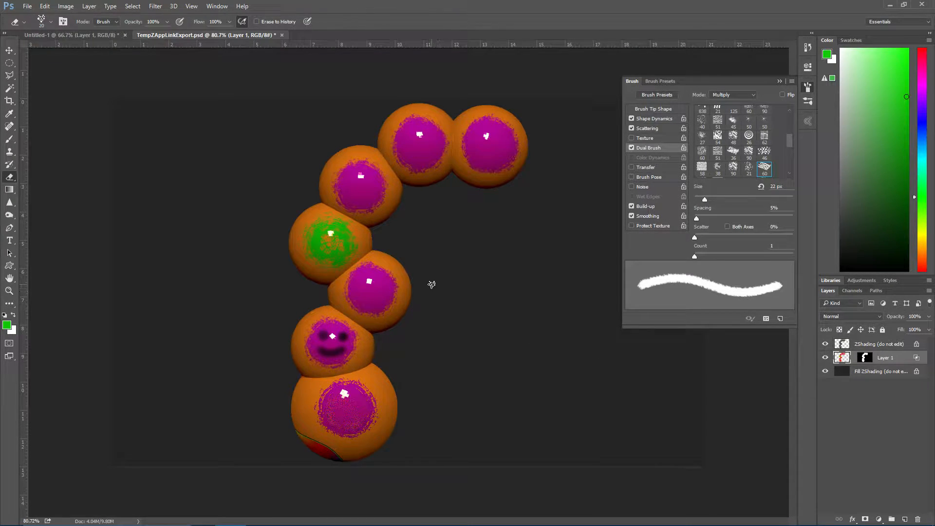
pyautogui.click(27, 7)
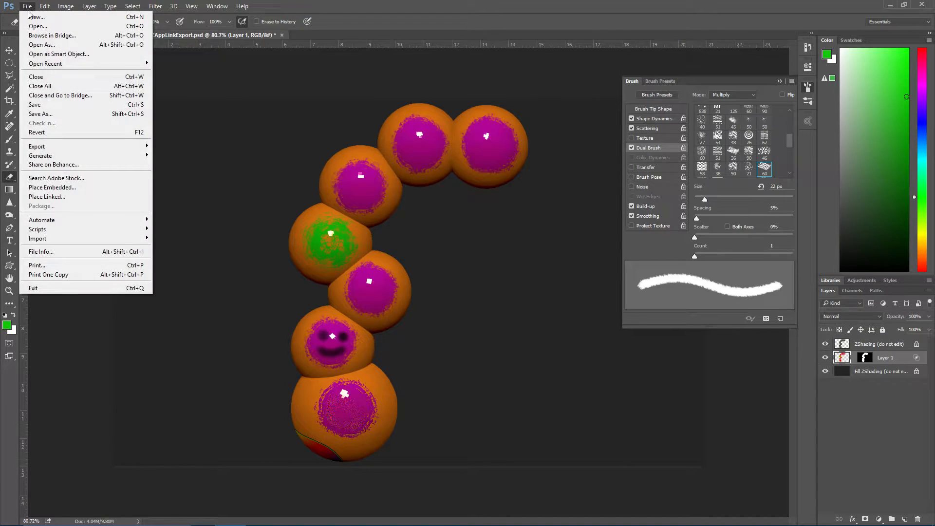
pyautogui.click(41, 102)
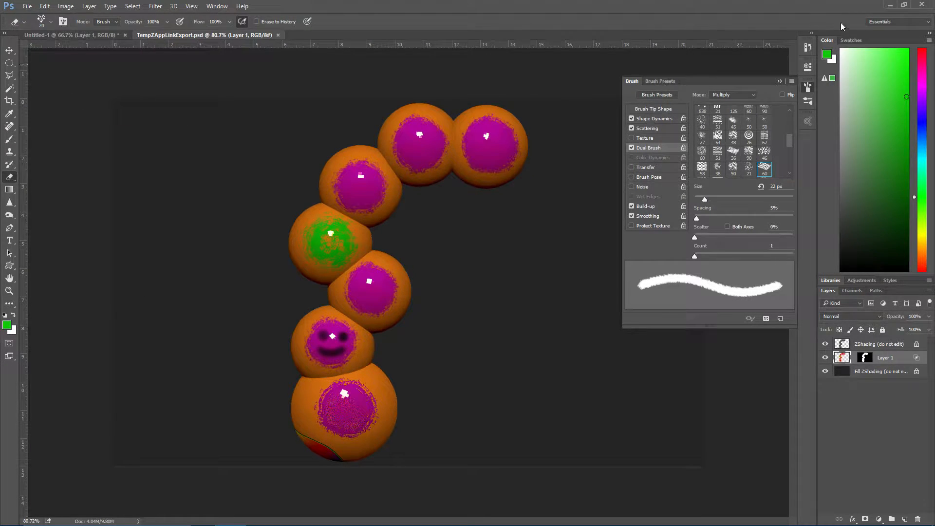
# Return to ZBrush, re-enter it from ZAppLink, and pick up the edited projection onto the caterpillar
pyautogui.click(886, 5)
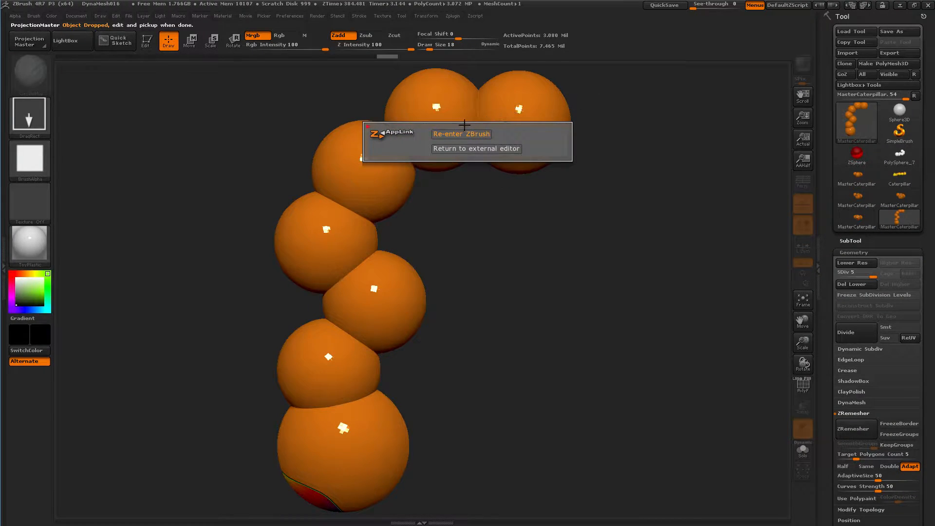
pyautogui.click(449, 134)
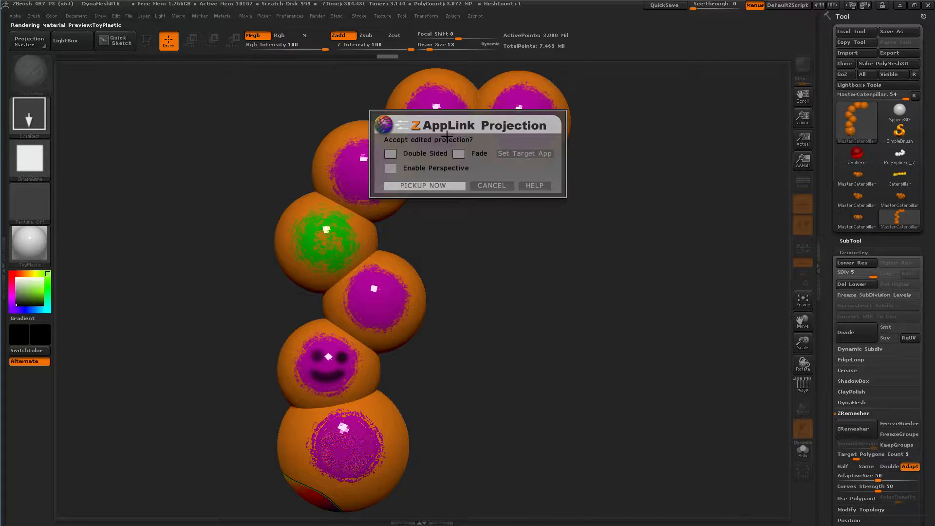
pyautogui.click(429, 185)
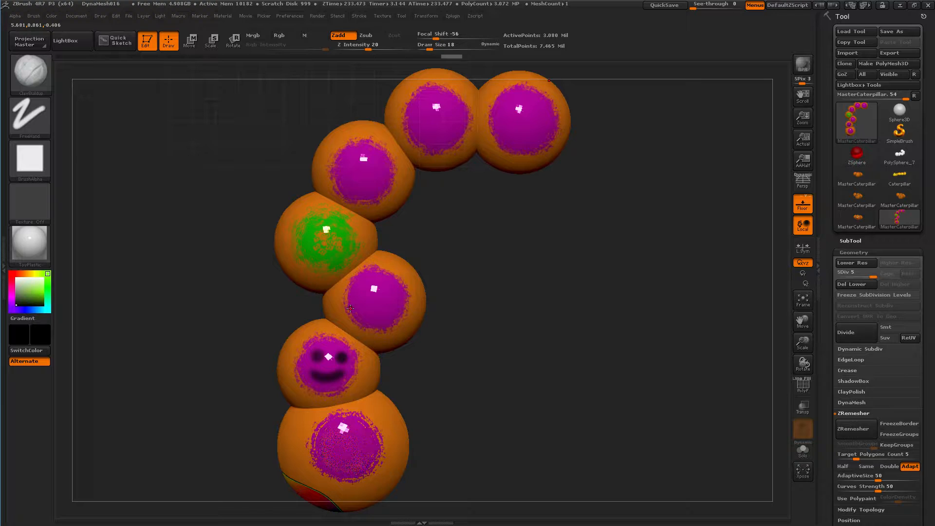
# Lower the caterpillar's subdivision level to 2
pyautogui.moveTo(873, 276); pyautogui.dragTo(858, 275)
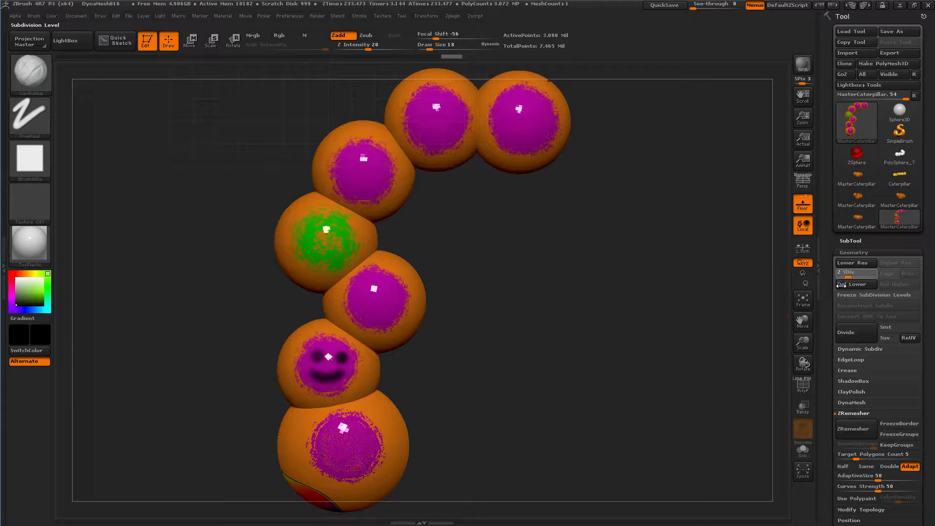
pyautogui.moveTo(841, 291); pyautogui.dragTo(843, 288)
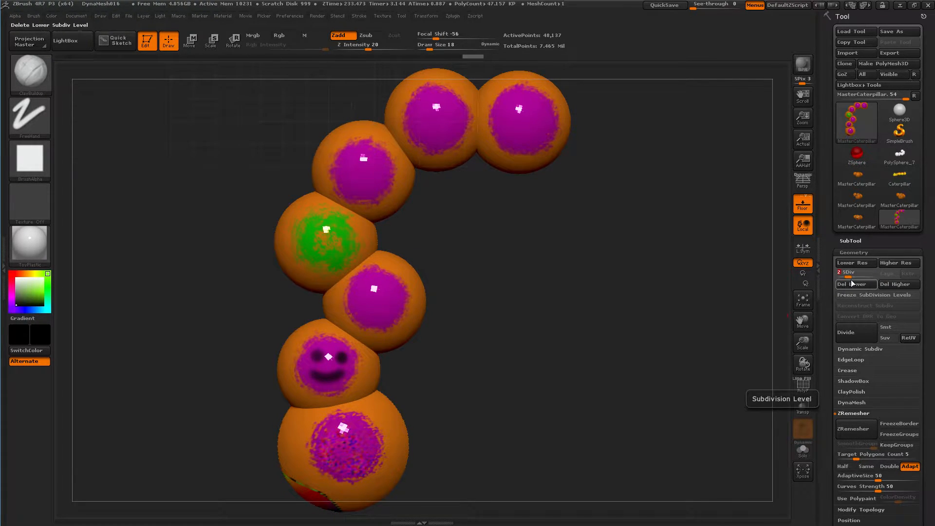
# Lower the caterpillar to subdivision level 1 to compare its texture, and return it to level 5
pyautogui.click(852, 284)
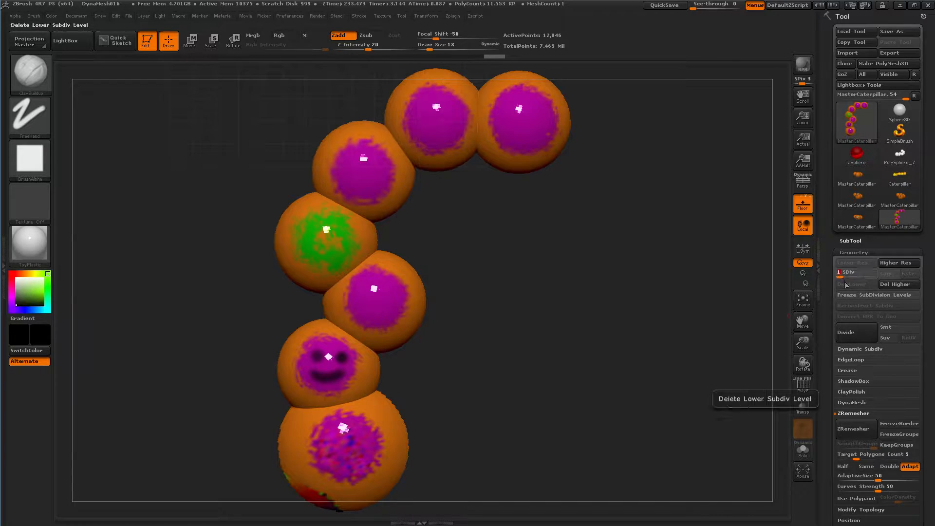
pyautogui.moveTo(841, 276); pyautogui.dragTo(869, 281)
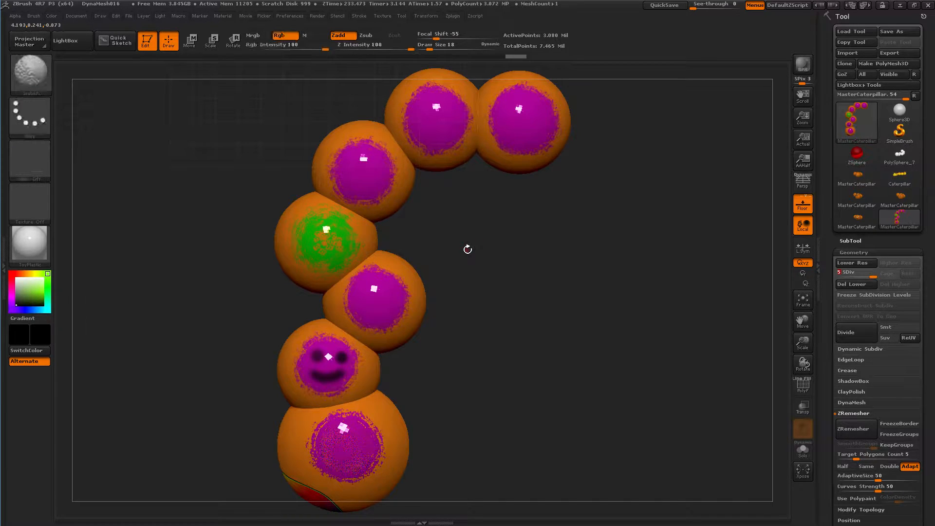
# Examine the caterpillar's polygon density up close with the PolyFrame wireframe enabled, and turn the wireframe off
pyautogui.hotkey('shift', 'f')
pyautogui.keyDown('ctrl'); pyautogui.moveTo(454, 230); pyautogui.dragTo(468, 151, button='right'); pyautogui.keyUp('ctrl')
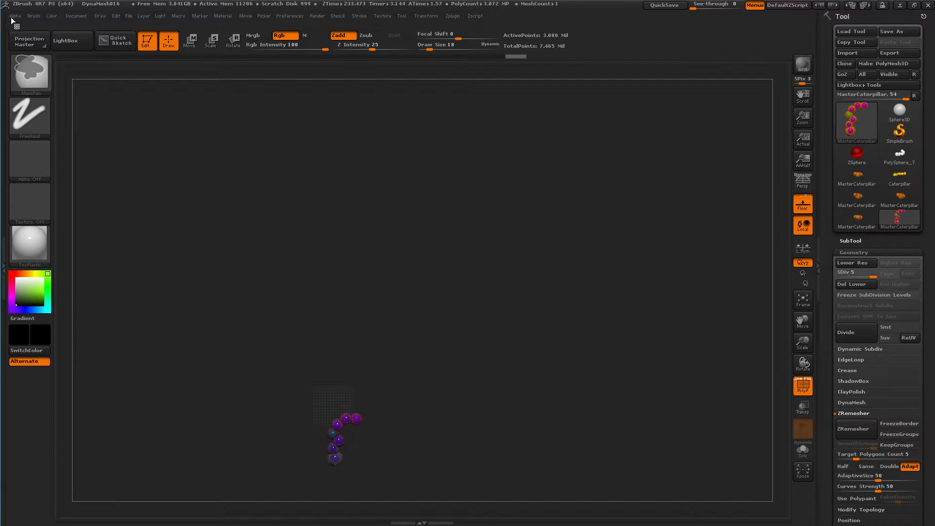
pyautogui.press('f')
pyautogui.keyDown('ctrl'); pyautogui.moveTo(414, 253); pyautogui.dragTo(37, 20, button='right'); pyautogui.keyUp('ctrl')
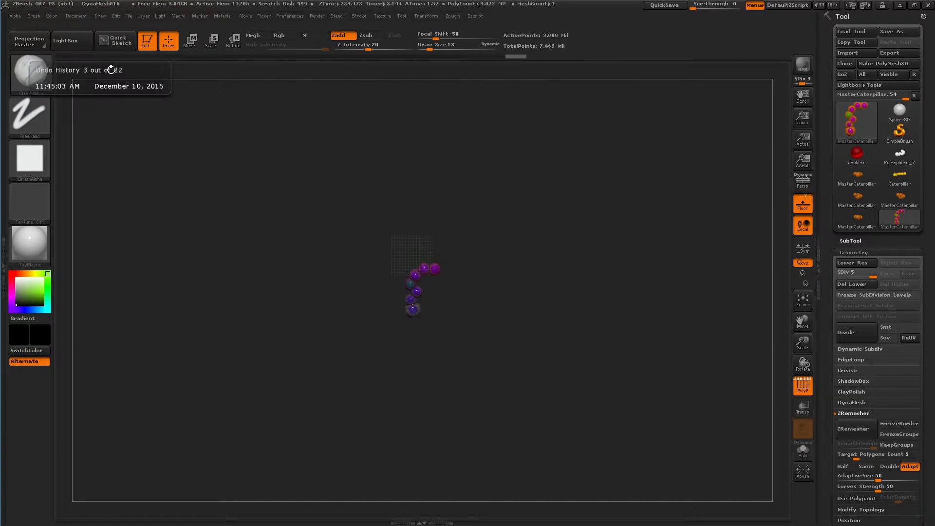
pyautogui.press('f')
pyautogui.keyDown('ctrl'); pyautogui.moveTo(453, 254); pyautogui.dragTo(493, 358, button='right'); pyautogui.keyUp('ctrl')
pyautogui.keyDown('ctrl'); pyautogui.moveTo(437, 269); pyautogui.dragTo(826, 467, button='right'); pyautogui.keyUp('ctrl')
pyautogui.moveTo(545, 258)
pyautogui.keyDown('ctrl'); pyautogui.mouseDown(button='right')
pyautogui.moveTo(578, 358)
pyautogui.moveTo(629, 458)
pyautogui.mouseUp(button='right'); pyautogui.keyUp('ctrl')
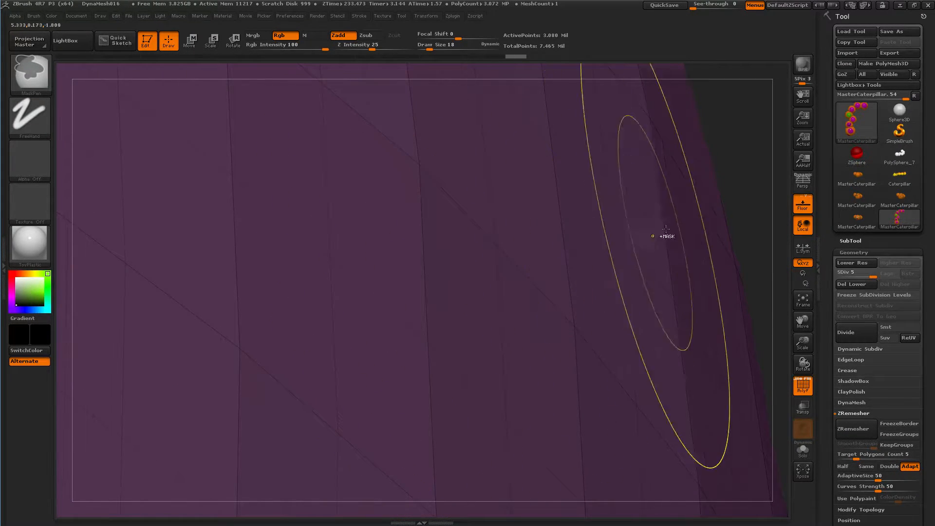
pyautogui.keyDown('ctrl'); pyautogui.moveTo(738, 199); pyautogui.dragTo(423, 75, button='right'); pyautogui.keyUp('ctrl')
pyautogui.keyDown('ctrl'); pyautogui.moveTo(657, 357); pyautogui.dragTo(535, 309, button='right'); pyautogui.keyUp('ctrl')
pyautogui.press('f')
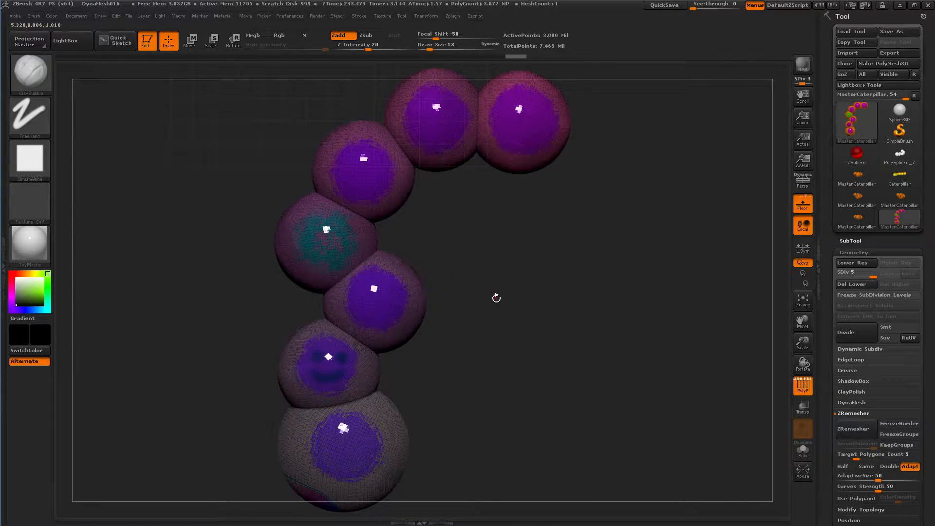
pyautogui.press('ctrl')
pyautogui.hotkey('shift', 'f')
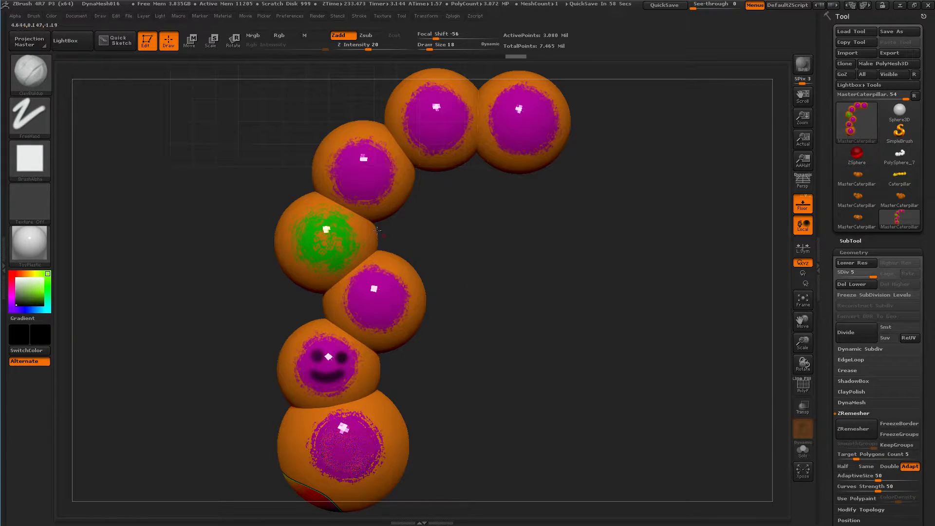
# Inspect the speckled purple patch under the head and the painted upper side and face of the caterpillar
pyautogui.moveTo(217, 215)
pyautogui.mouseDown()
pyautogui.moveTo(226, 230)
pyautogui.moveTo(215, 229)
pyautogui.moveTo(210, 207)
pyautogui.moveTo(216, 224)
pyautogui.mouseUp()
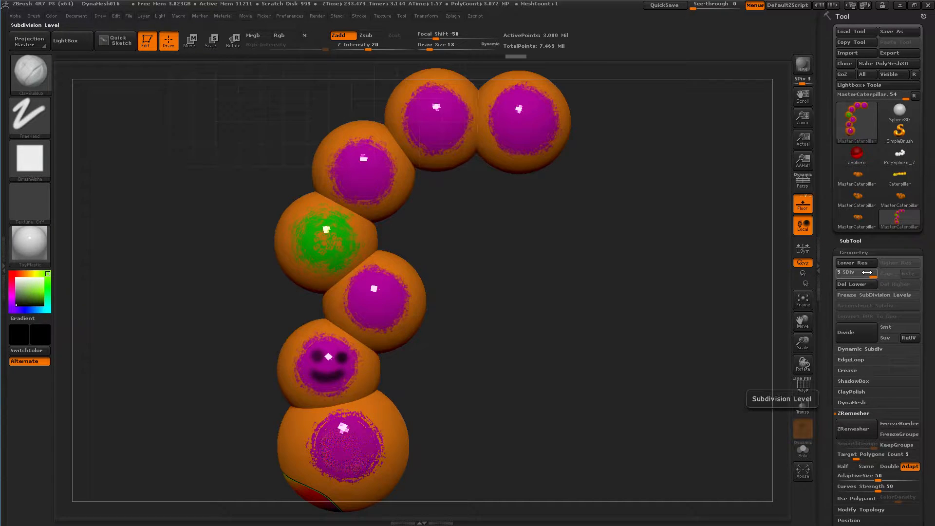
pyautogui.moveTo(511, 417)
pyautogui.keyDown('alt'); pyautogui.mouseDown(button='right')
pyautogui.moveTo(551, 323)
pyautogui.moveTo(532, 324)
pyautogui.moveTo(543, 421)
pyautogui.mouseUp(button='right'); pyautogui.keyUp('alt')
pyautogui.keyDown('alt'); pyautogui.moveTo(522, 327); pyautogui.dragTo(588, 186); pyautogui.keyUp('alt')
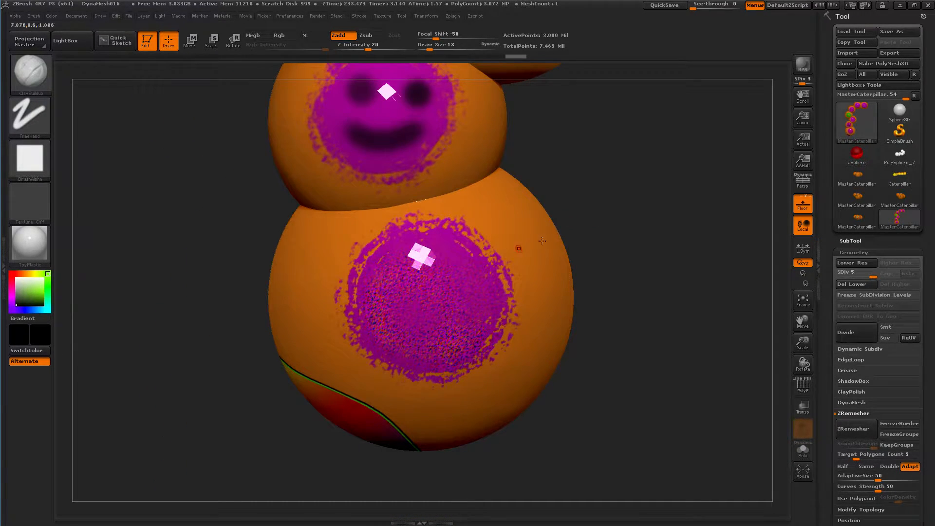
pyautogui.moveTo(592, 219); pyautogui.dragTo(588, 303)
pyautogui.moveTo(532, 180); pyautogui.dragTo(522, 202)
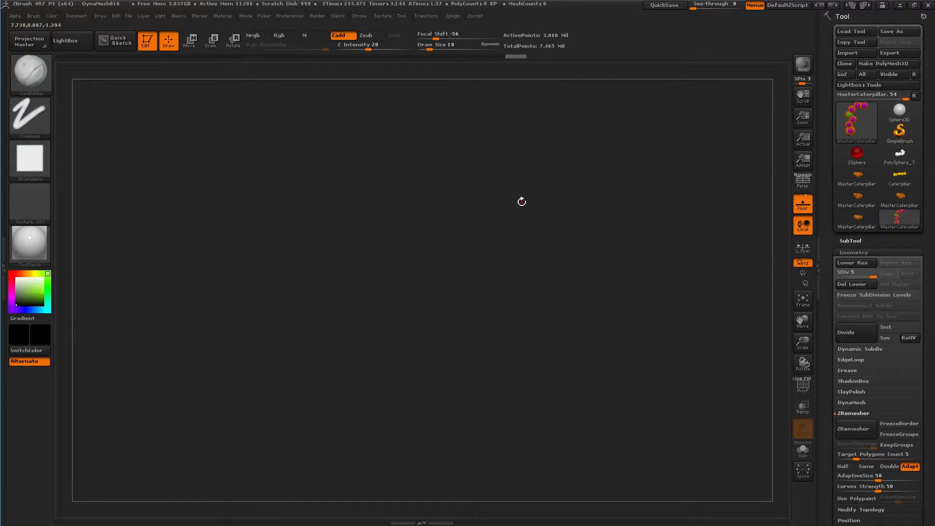
pyautogui.press('f')
pyautogui.moveTo(290, 408); pyautogui.dragTo(411, 421)
pyautogui.moveTo(389, 334)
pyautogui.keyDown('ctrl'); pyautogui.mouseDown(button='right')
pyautogui.moveTo(394, 363)
pyautogui.moveTo(419, 385)
pyautogui.mouseUp(button='right'); pyautogui.keyUp('ctrl')
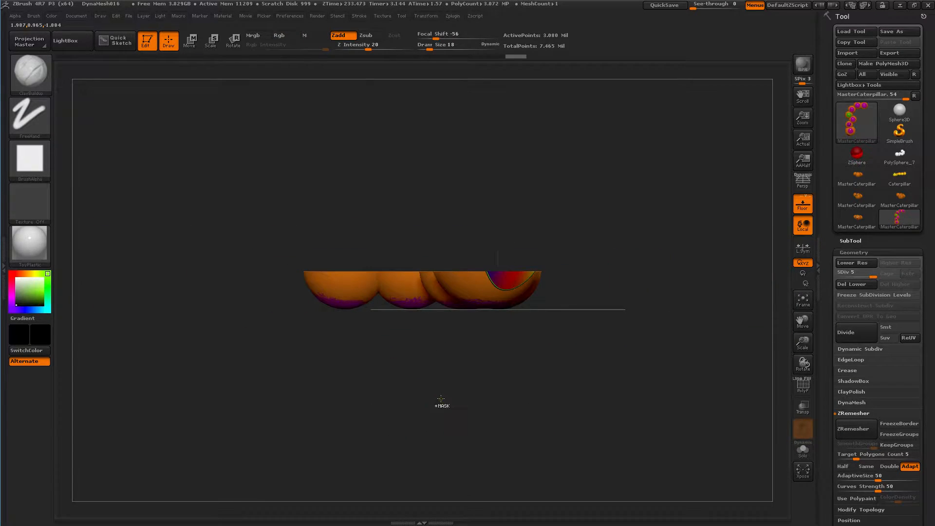
pyautogui.keyDown('ctrl'); pyautogui.keyDown('shift'); pyautogui.click(547, 383); pyautogui.keyUp('shift'); pyautogui.keyUp('ctrl')
pyautogui.moveTo(549, 369)
pyautogui.mouseDown()
pyautogui.moveTo(537, 365)
pyautogui.moveTo(528, 390)
pyautogui.moveTo(536, 425)
pyautogui.moveTo(559, 362)
pyautogui.mouseUp()
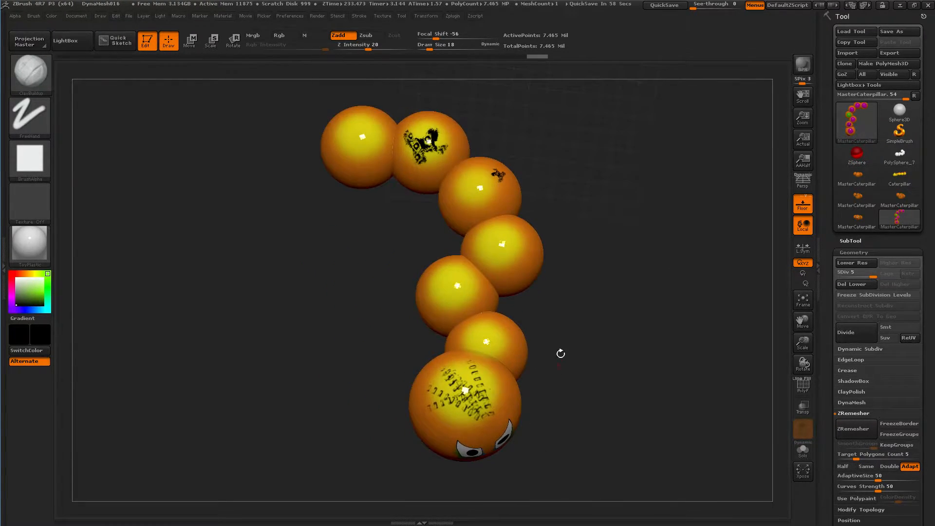
pyautogui.moveTo(564, 253); pyautogui.dragTo(581, 384)
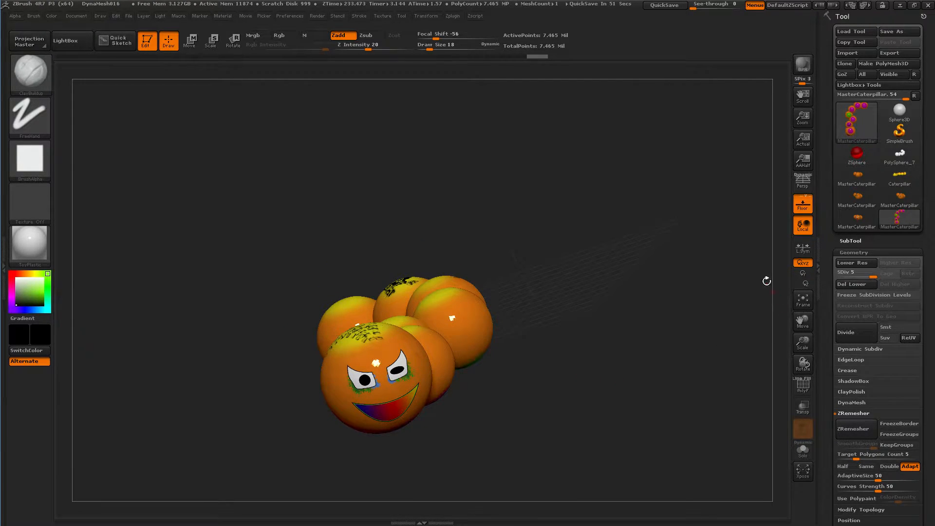
# QuickSave the project, and save the current document as the startup document
pyautogui.click(449, 16)
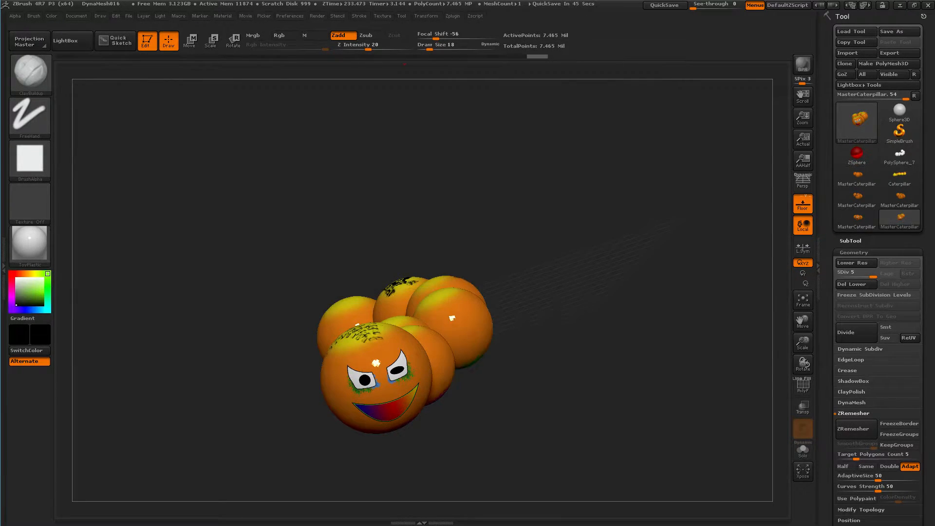
pyautogui.click(658, 6)
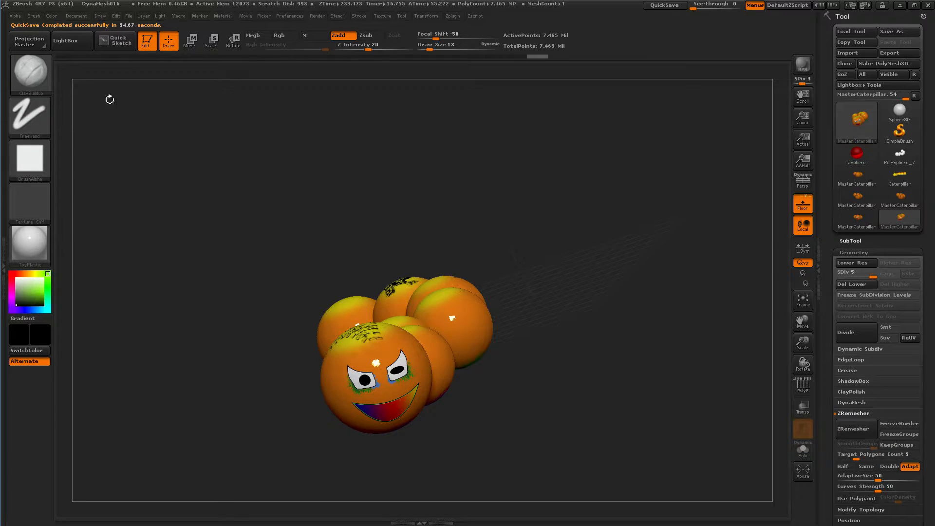
pyautogui.keyDown('ctrl'); pyautogui.moveTo(486, 244); pyautogui.dragTo(469, 240, button='right'); pyautogui.keyUp('ctrl')
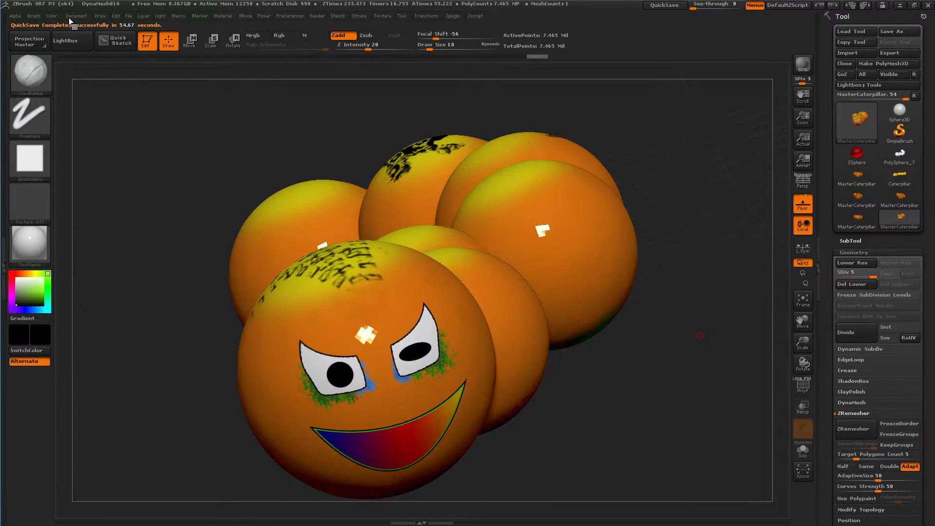
pyautogui.click(67, 16)
pyautogui.click(124, 131)
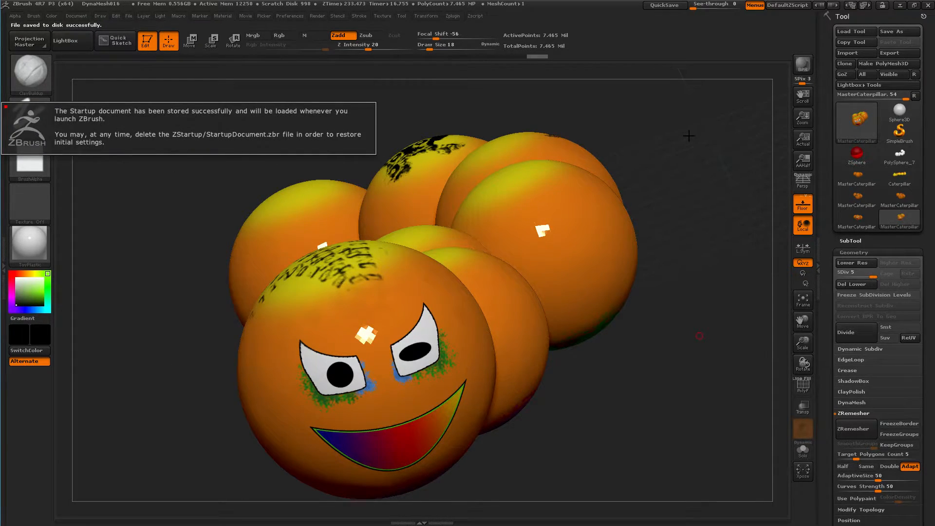
# Try to flatten the caterpillar's UVs with UV Master at subdivision level 5 and again at level 1, and return to level 5
pyautogui.press('ctrl')
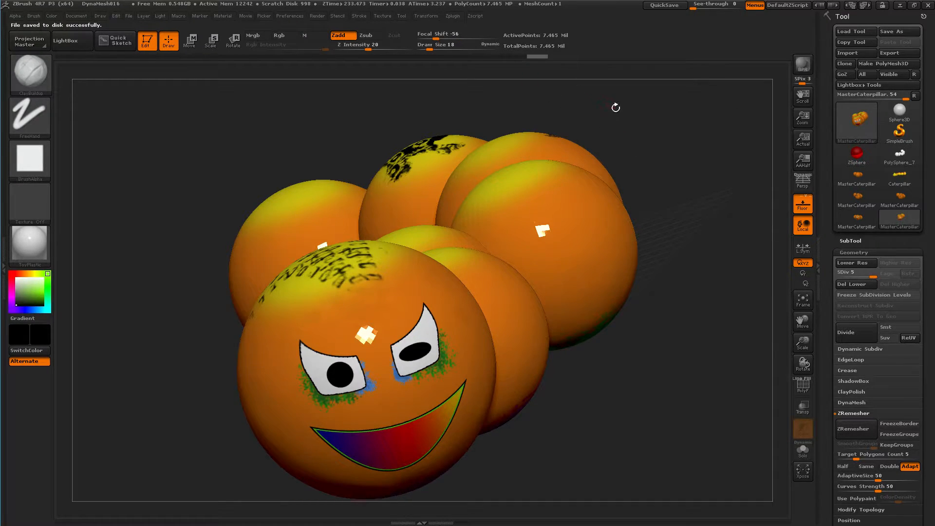
pyautogui.moveTo(624, 119)
pyautogui.keyDown('ctrl'); pyautogui.mouseDown(button='right')
pyautogui.moveTo(541, 240)
pyautogui.moveTo(492, 142)
pyautogui.moveTo(428, 68)
pyautogui.mouseUp(button='right'); pyautogui.keyUp('ctrl')
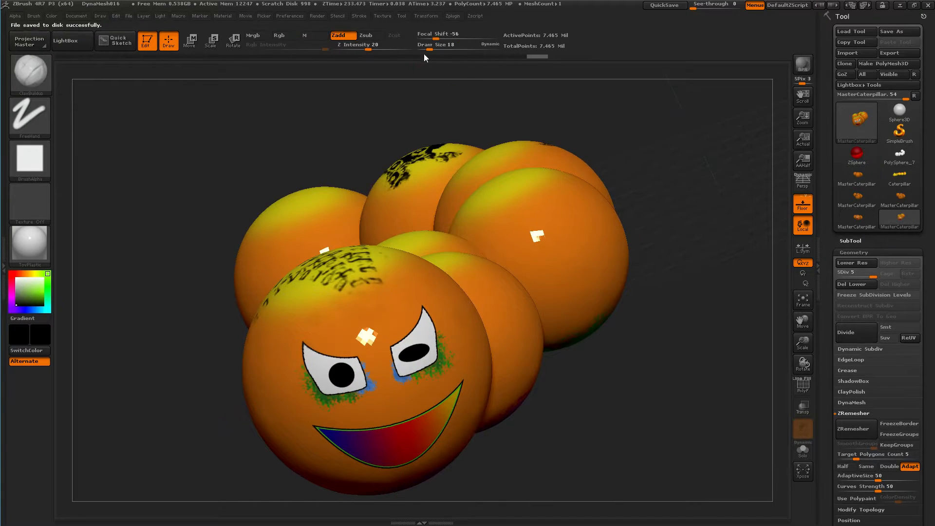
pyautogui.click(434, 15)
pyautogui.click(450, 14)
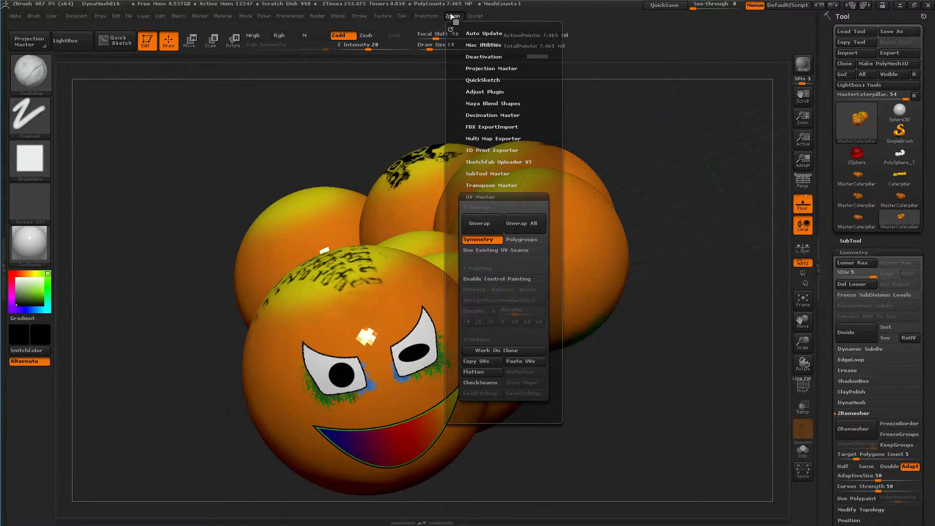
pyautogui.click(492, 372)
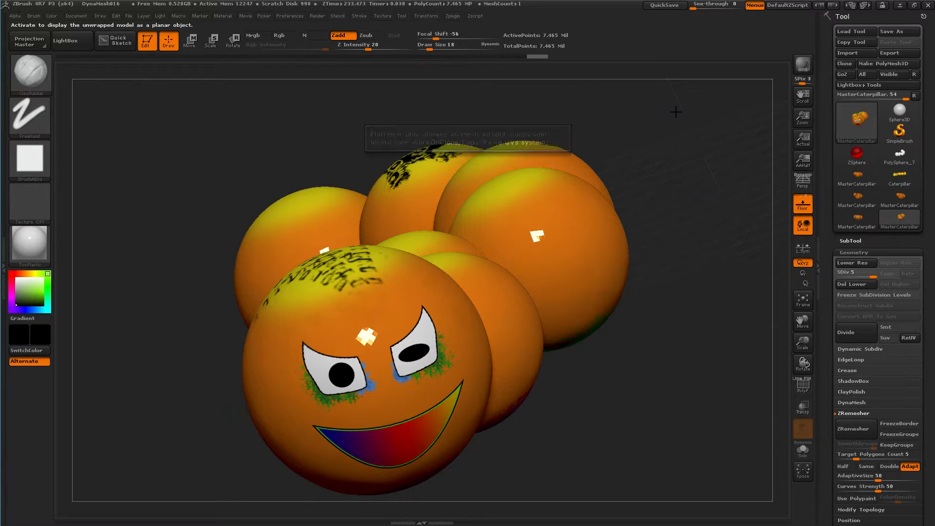
pyautogui.moveTo(859, 274); pyautogui.dragTo(842, 273)
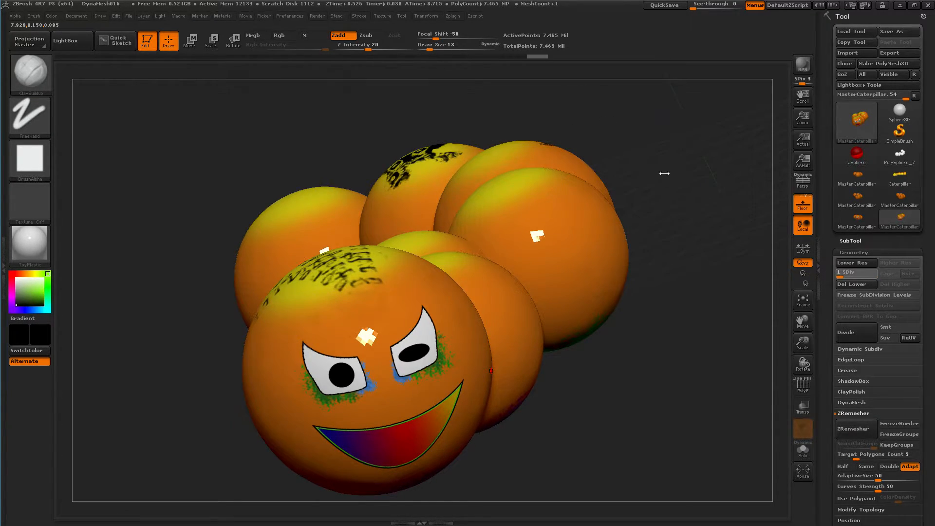
pyautogui.click(457, 16)
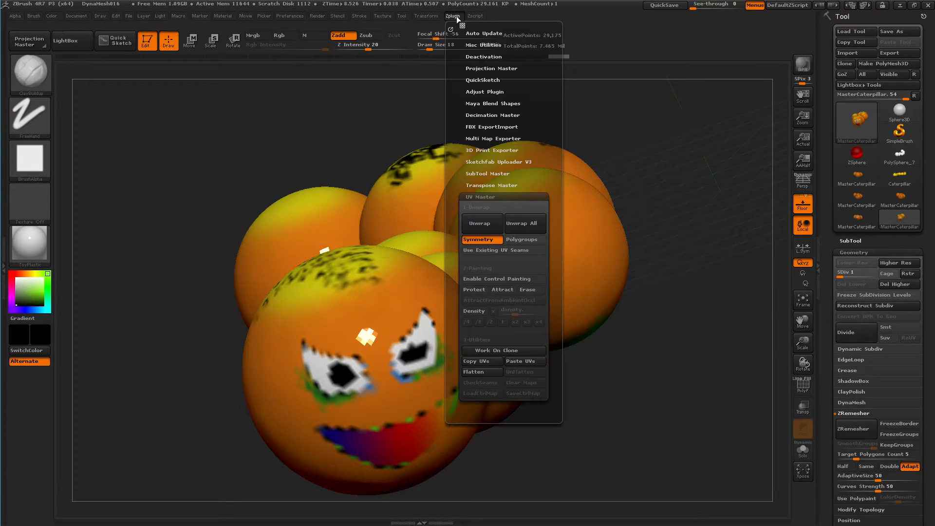
pyautogui.click(478, 373)
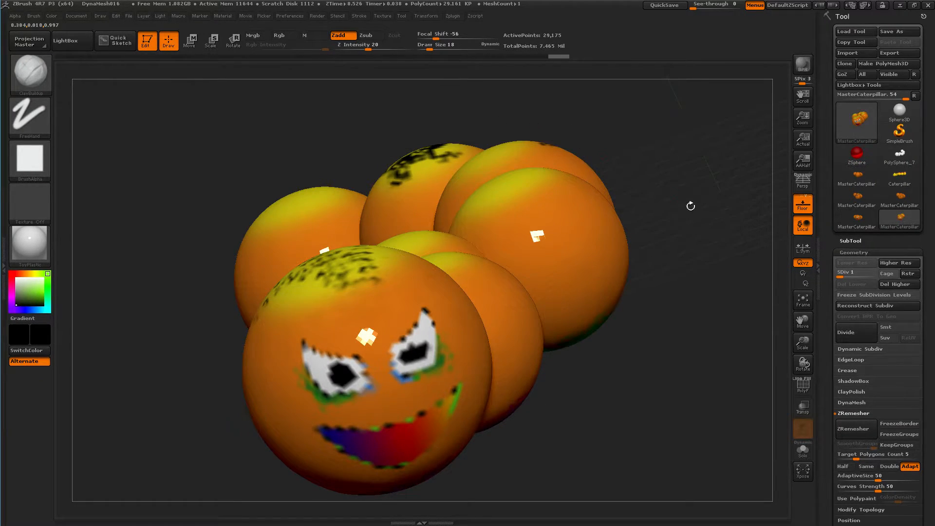
pyautogui.moveTo(845, 272); pyautogui.dragTo(867, 270)
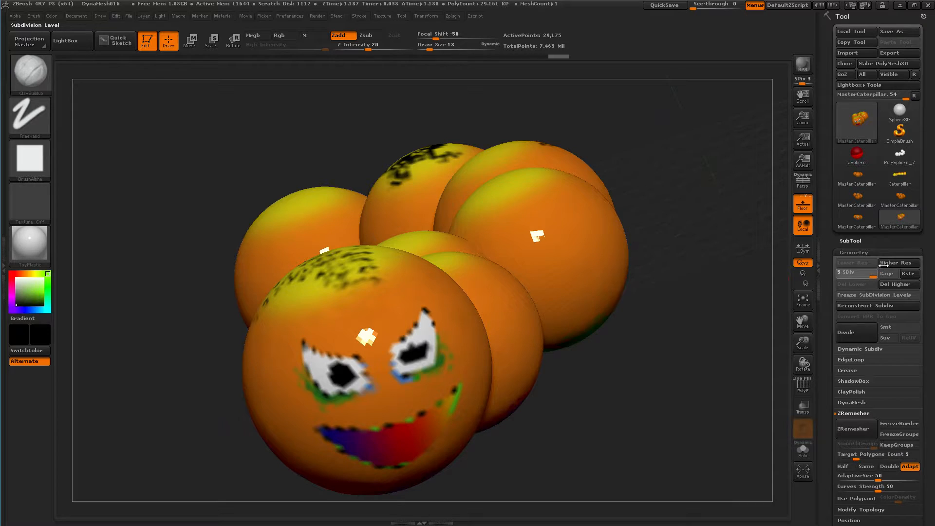
# Create a UV Master work clone of the caterpillar, and flatten and unflatten it to view the UV layout
pyautogui.click(453, 16)
pyautogui.click(496, 351)
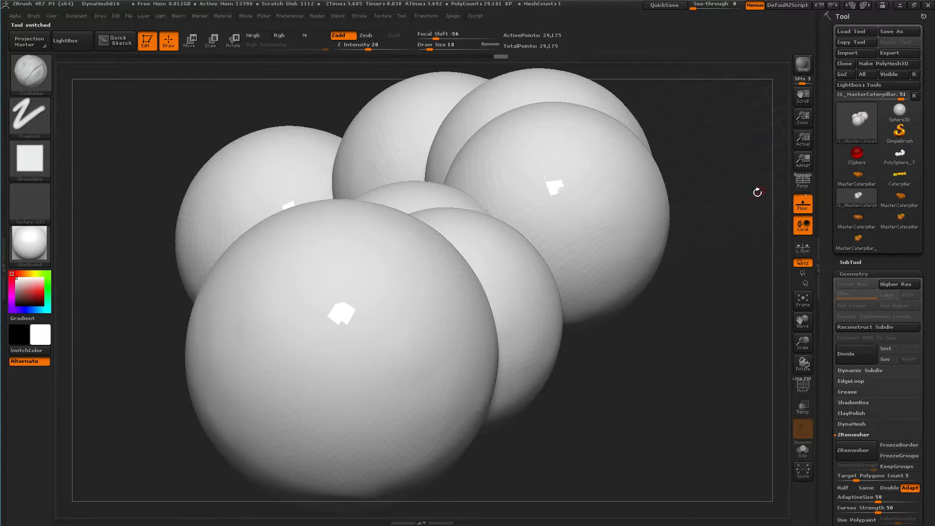
pyautogui.click(458, 19)
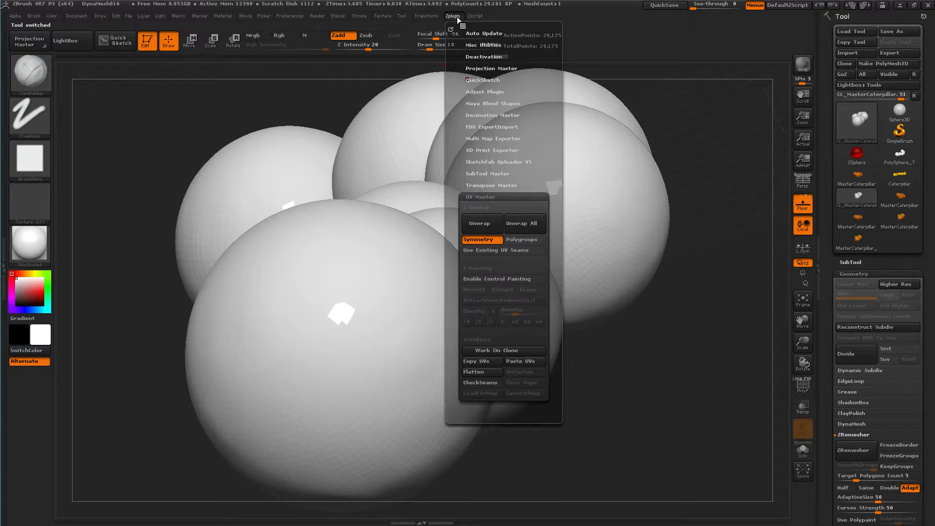
pyautogui.click(481, 373)
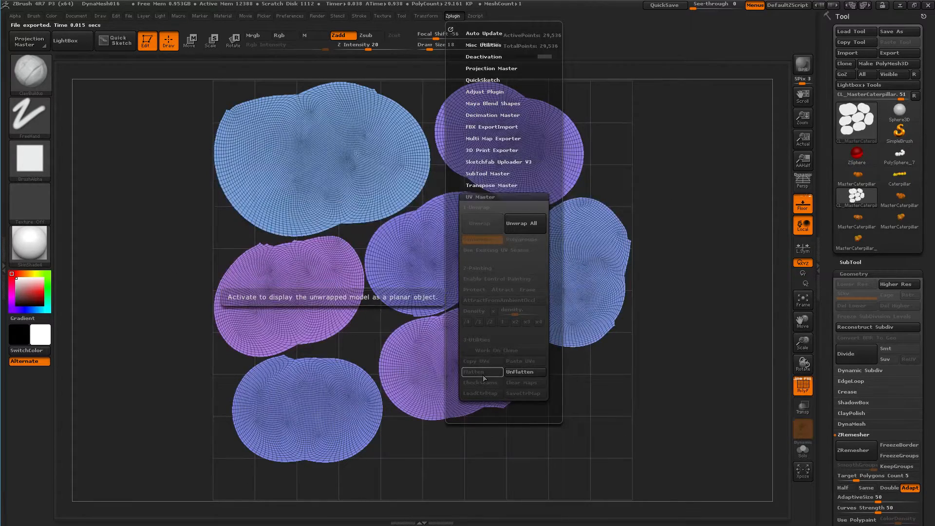
pyautogui.click(526, 373)
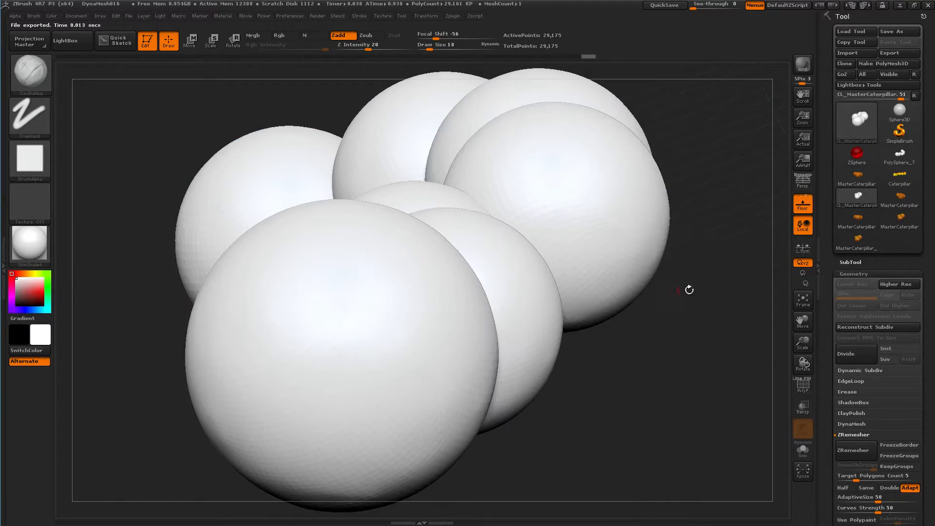
# Make the polypainted MasterCaterpillar_1 the active tool and open its UV map size settings
pyautogui.click(867, 223)
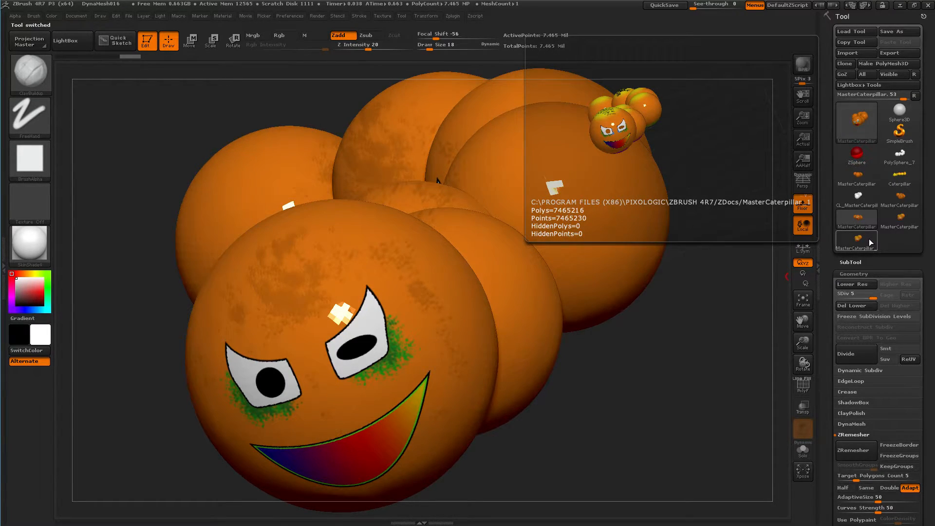
pyautogui.click(869, 239)
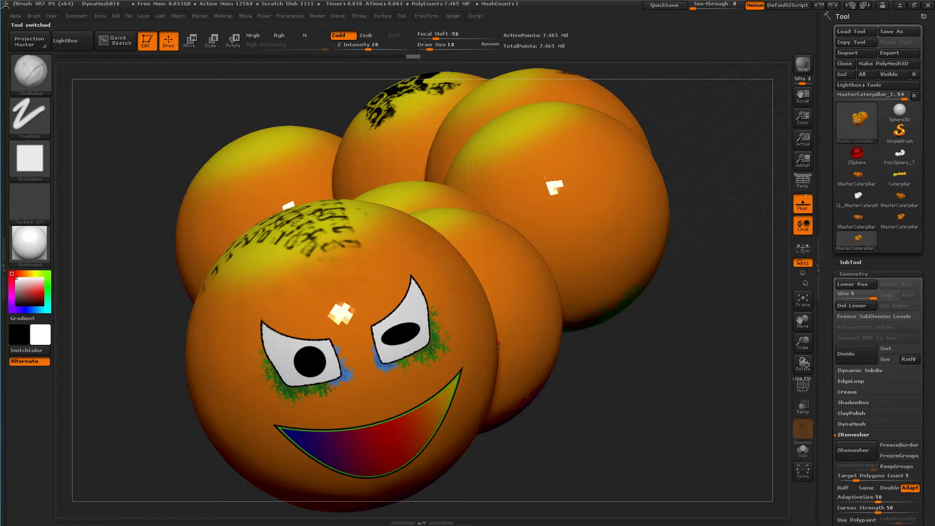
pyautogui.scroll(-10, 840, 288)
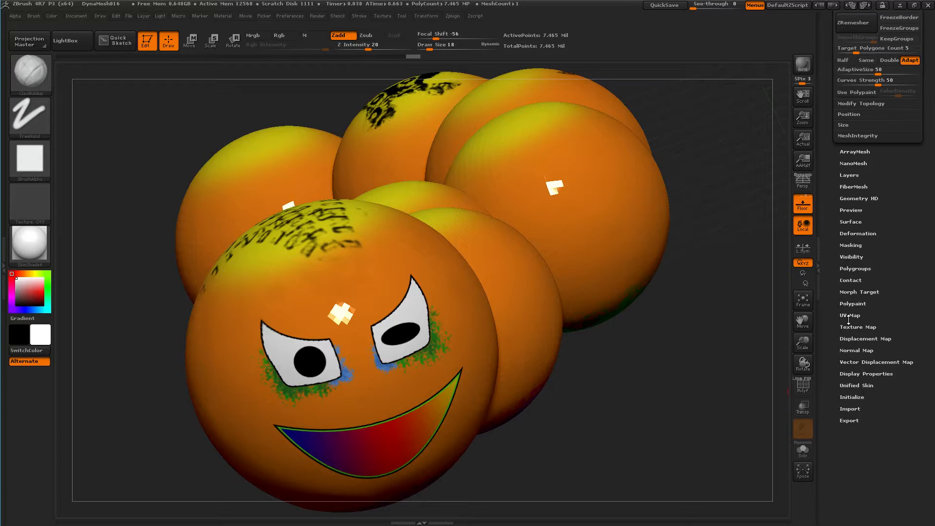
pyautogui.click(847, 315)
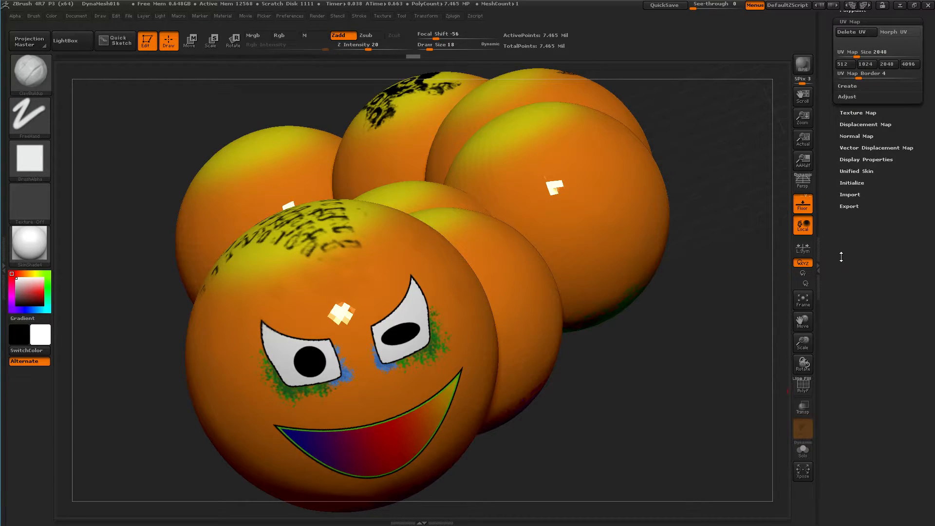
pyautogui.moveTo(841, 255); pyautogui.dragTo(843, 315)
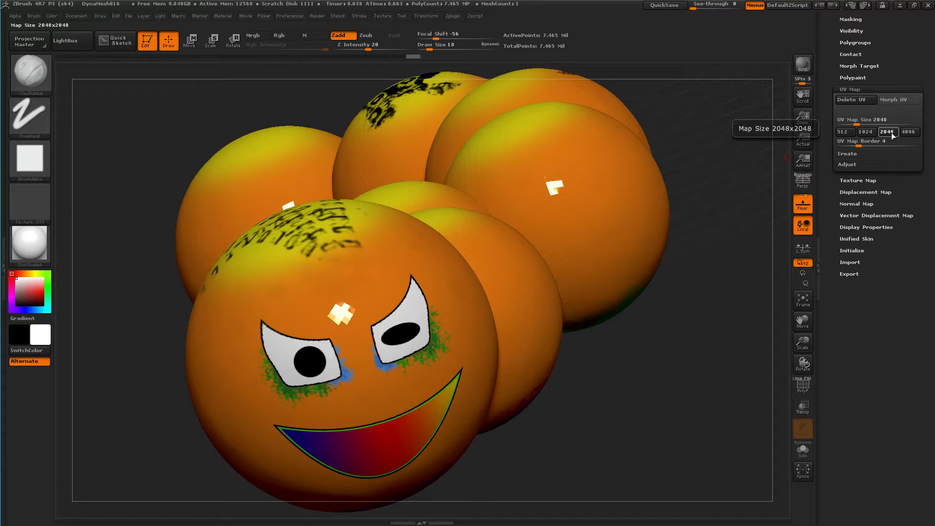
# Create a new texture map for the caterpillar from its polypaint and preview the map
pyautogui.click(863, 180)
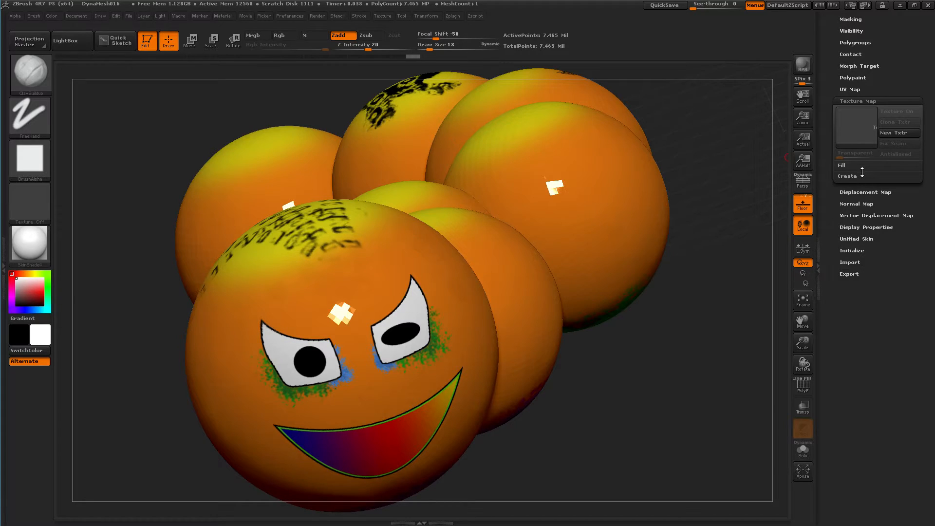
pyautogui.click(849, 176)
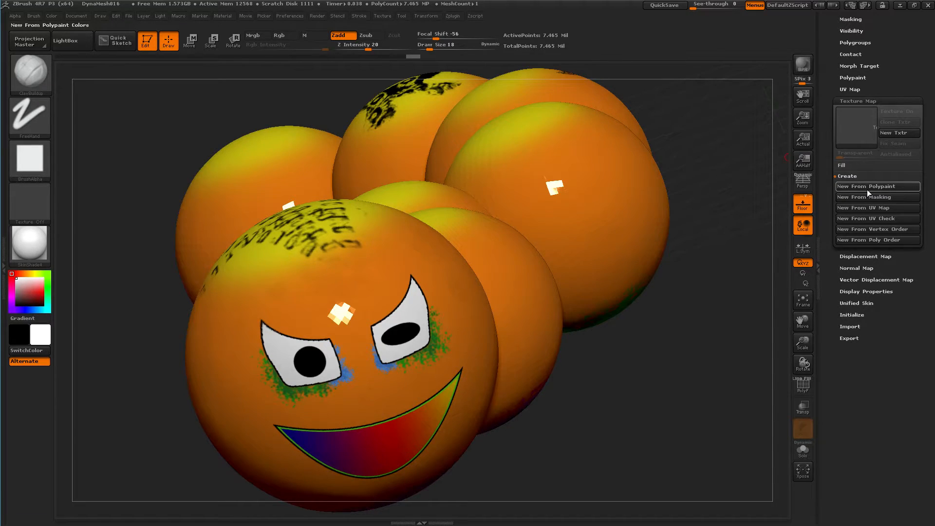
pyautogui.click(867, 189)
pyautogui.moveTo(851, 126)
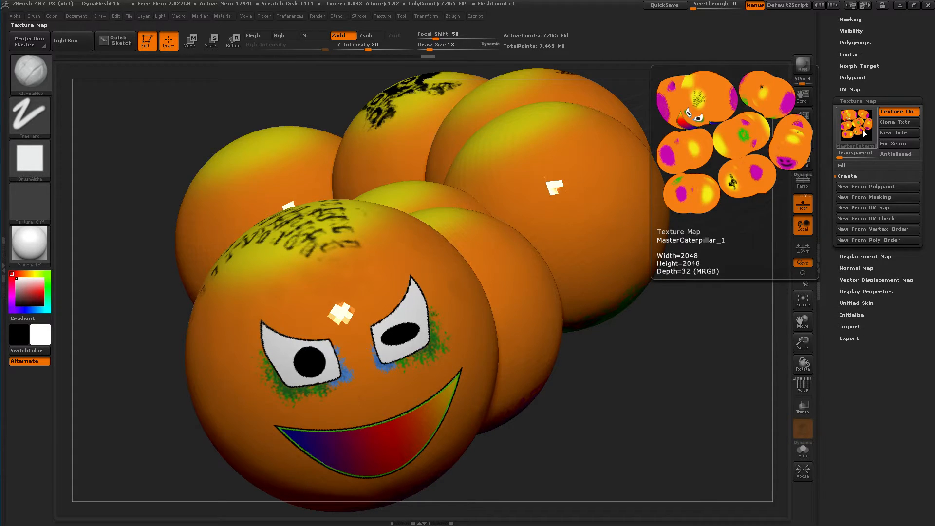
# Zoom in on the caterpillar's face and lower the model to subdivision level 3
pyautogui.scroll(5, 828, 150)
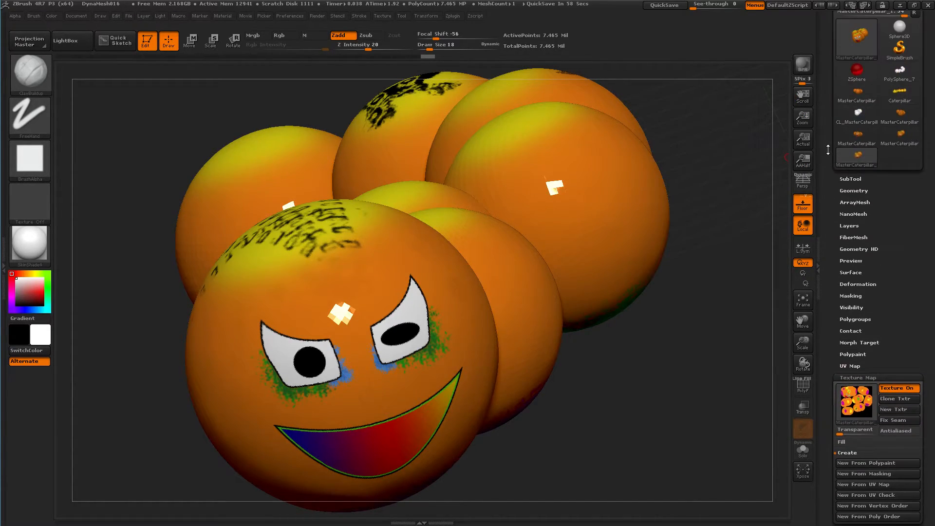
pyautogui.click(843, 191)
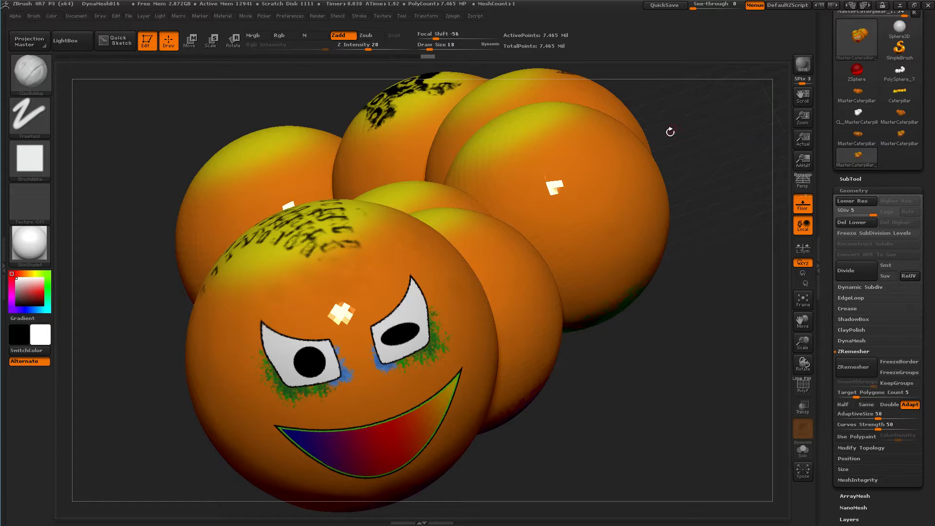
pyautogui.moveTo(567, 411)
pyautogui.keyDown('ctrl'); pyautogui.mouseDown(button='right')
pyautogui.moveTo(616, 429)
pyautogui.moveTo(687, 434)
pyautogui.moveTo(734, 425)
pyautogui.moveTo(757, 380)
pyautogui.mouseUp(button='right'); pyautogui.keyUp('ctrl')
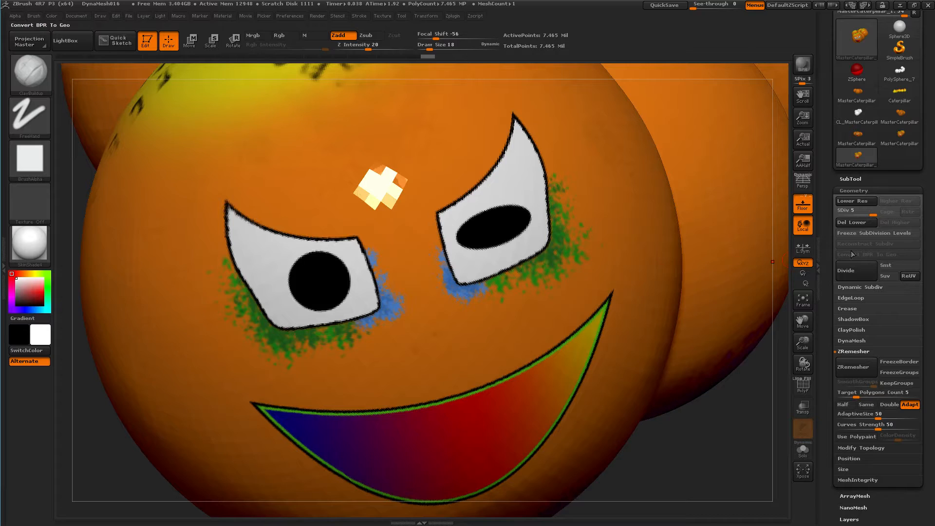
pyautogui.moveTo(865, 212); pyautogui.dragTo(864, 212)
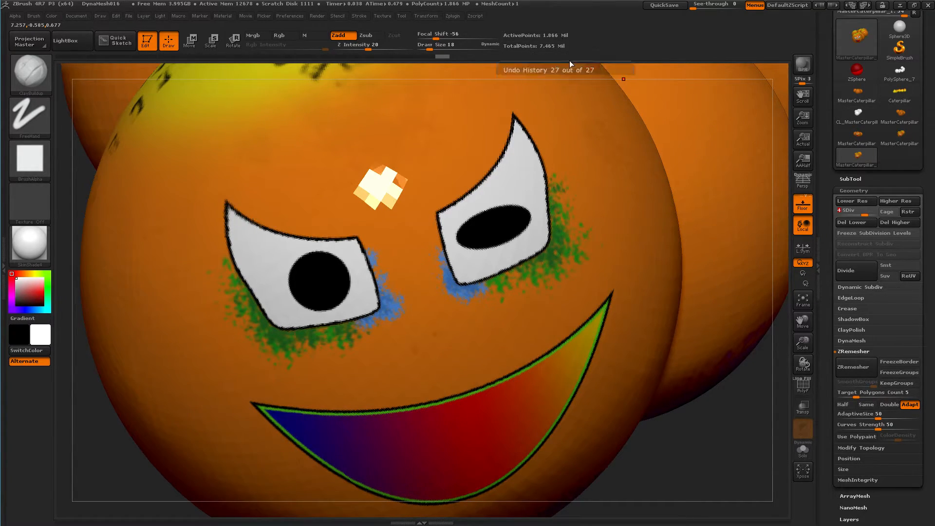
pyautogui.click(857, 213)
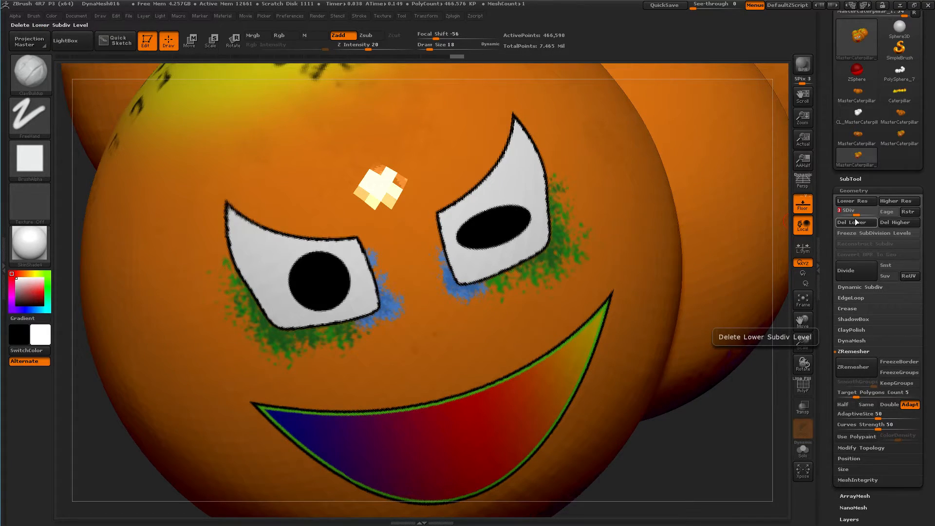
# Show the polygon wireframe, lower the caterpillar to subdivision level 1, and hide the wireframe again
pyautogui.hotkey('shift', 'f')
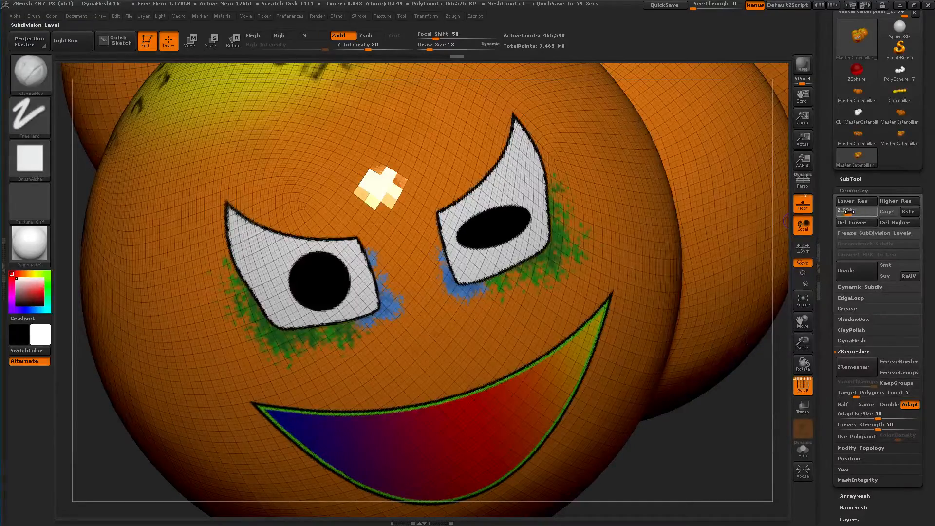
pyautogui.click(848, 213)
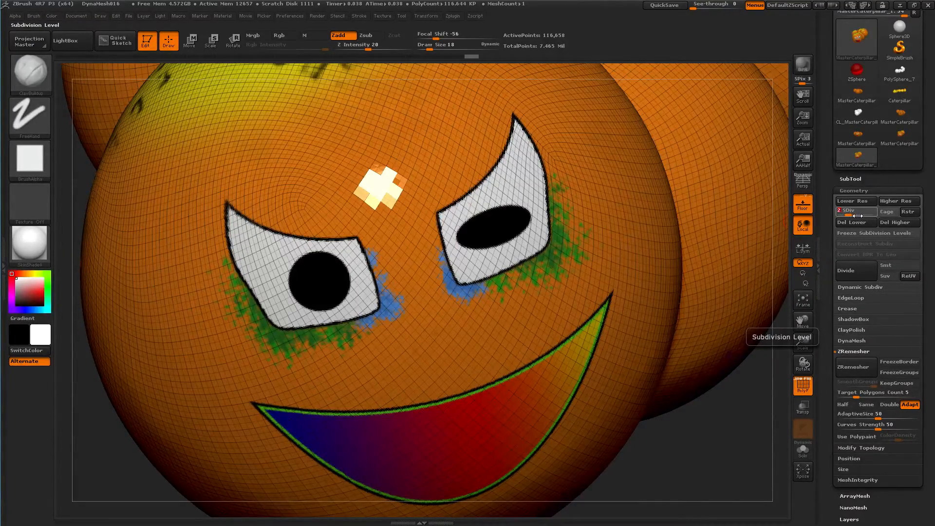
pyautogui.click(840, 215)
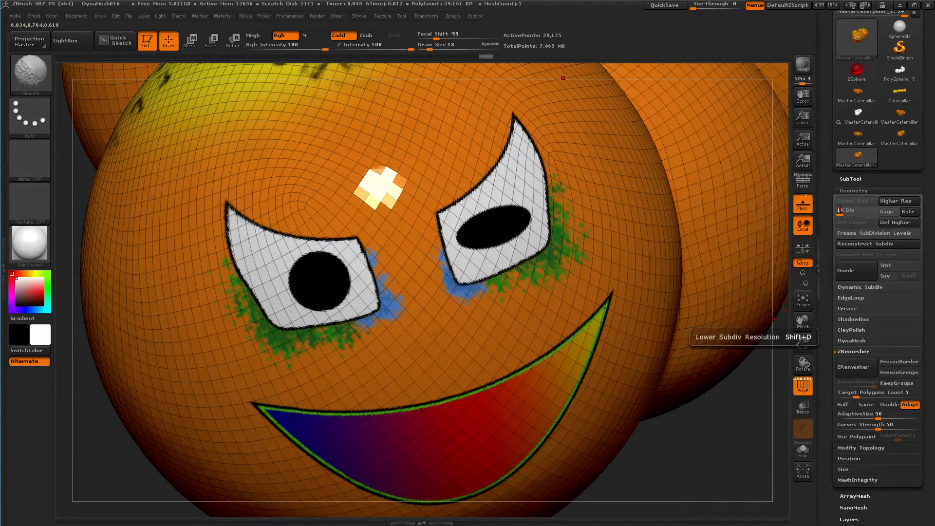
pyautogui.hotkey('shift', 'f')
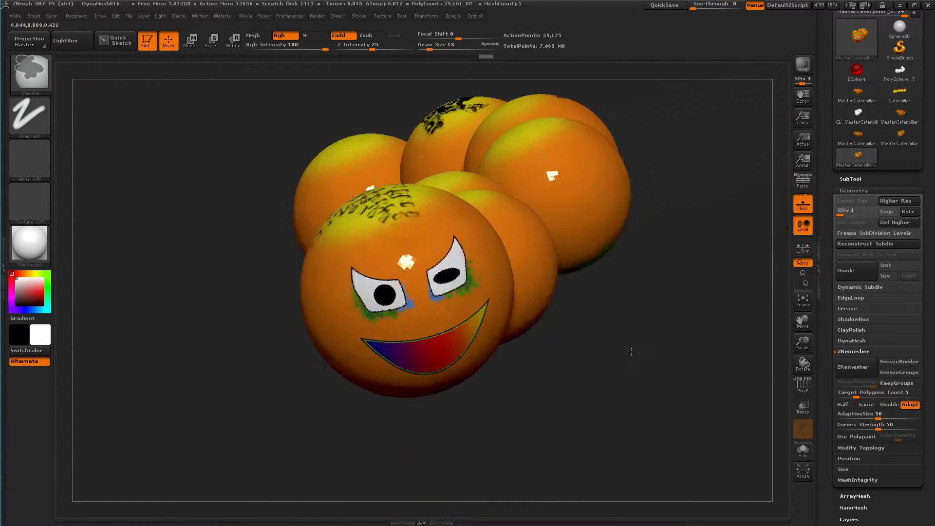
pyautogui.moveTo(632, 352)
pyautogui.keyDown('ctrl'); pyautogui.mouseDown(button='right')
pyautogui.moveTo(596, 369)
pyautogui.moveTo(605, 407)
pyautogui.moveTo(589, 365)
pyautogui.moveTo(650, 395)
pyautogui.moveTo(641, 255)
pyautogui.moveTo(637, 283)
pyautogui.mouseUp(button='right'); pyautogui.keyUp('ctrl')
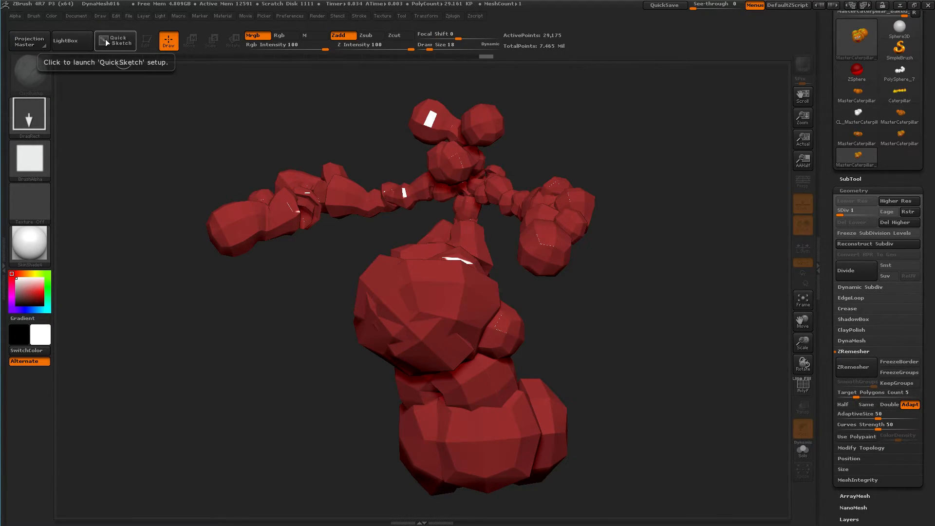
# Load MasterCaterpillar_Baked_Texture.ZTL from the Lightbox documents and hide Lightbox
pyautogui.click(74, 16)
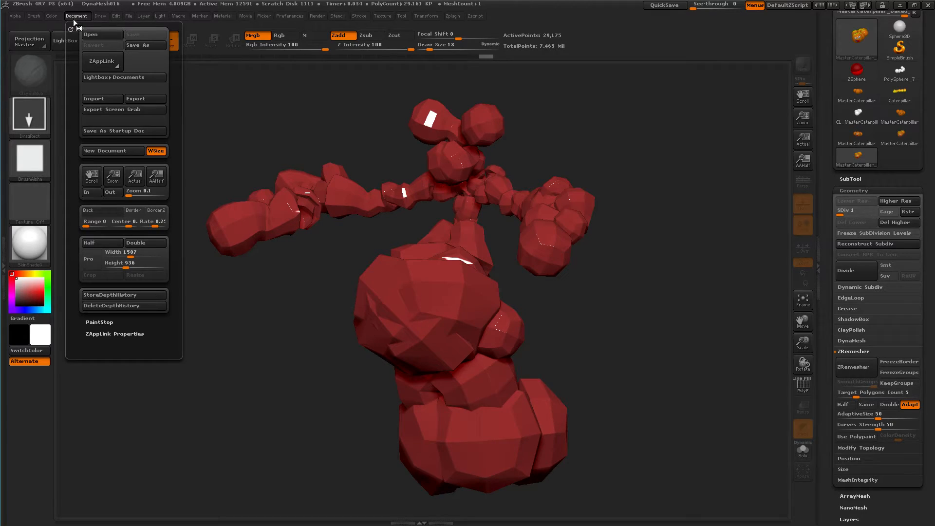
pyautogui.click(99, 77)
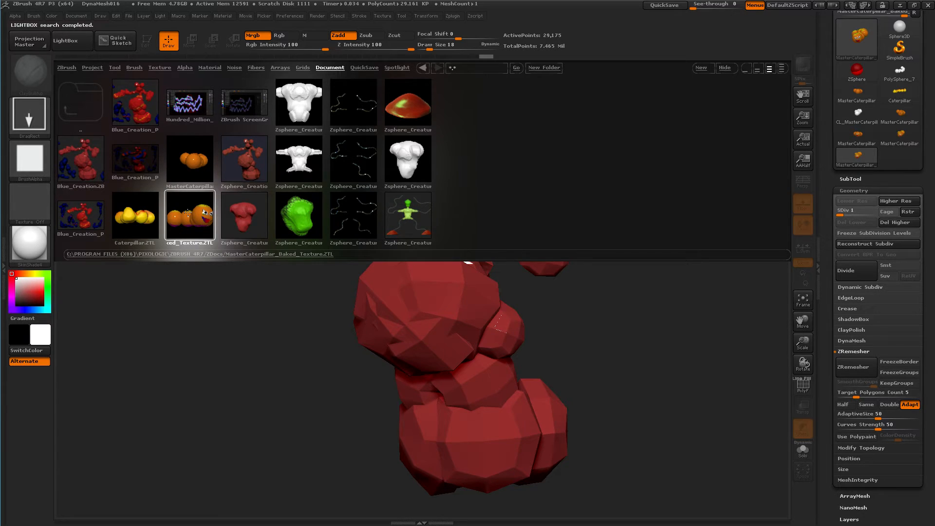
pyautogui.doubleClick(188, 213)
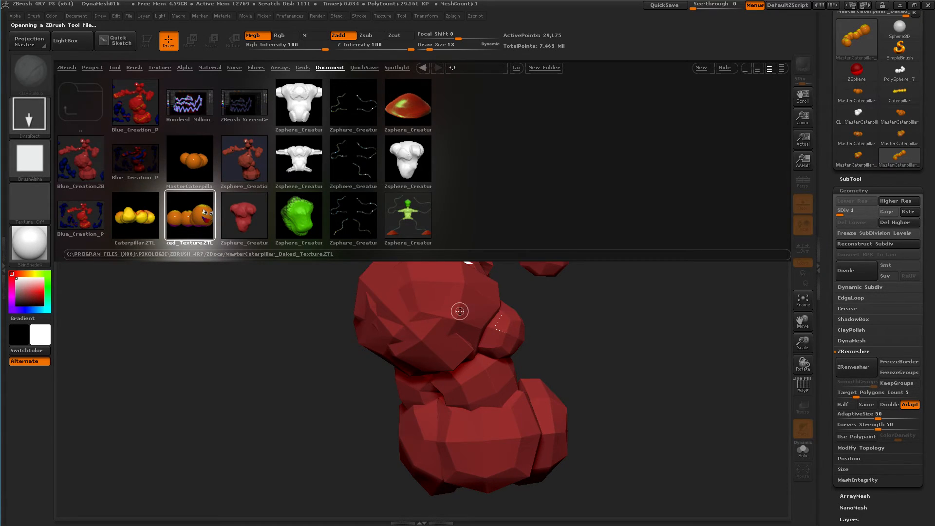
pyautogui.click(727, 70)
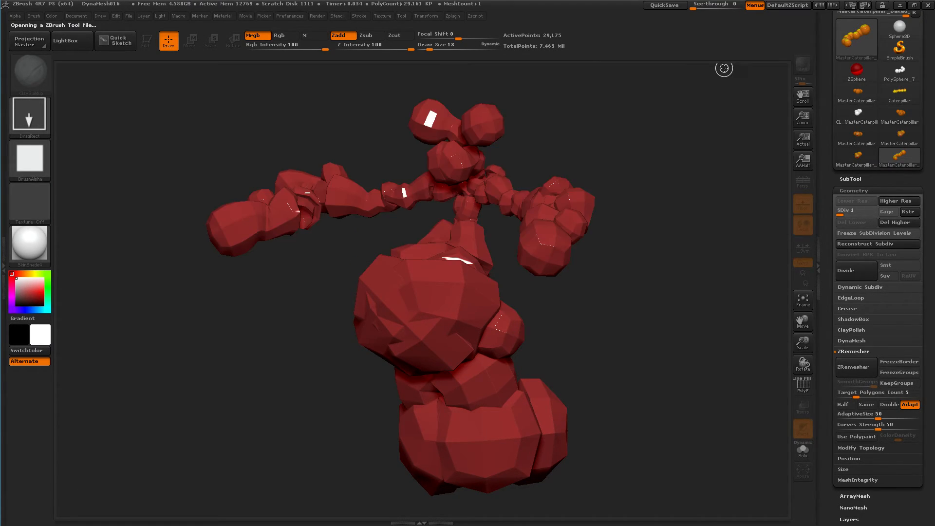
# Clear the canvas, draw the loaded baked caterpillar in Edit mode, and view its face and upper side
pyautogui.moveTo(899, 155)
pyautogui.hotkey('ctrl', 'n')
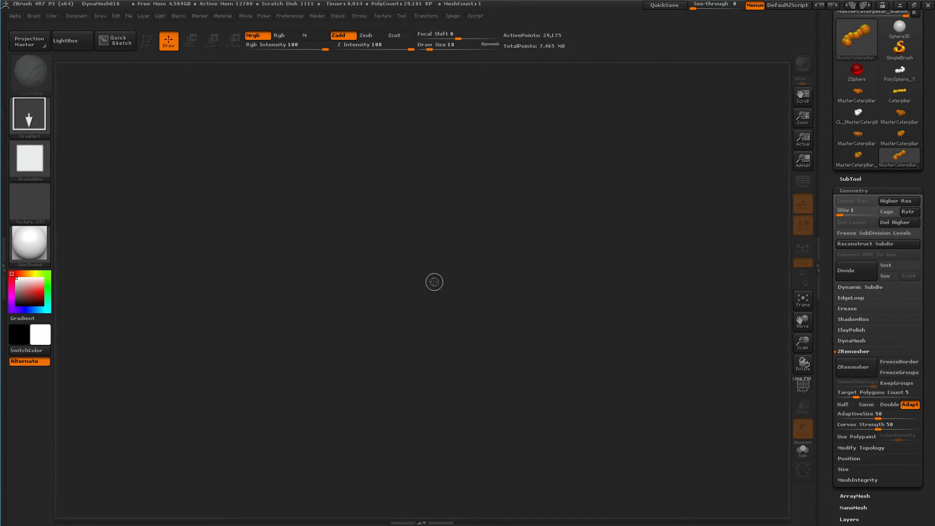
pyautogui.moveTo(412, 265); pyautogui.dragTo(420, 319)
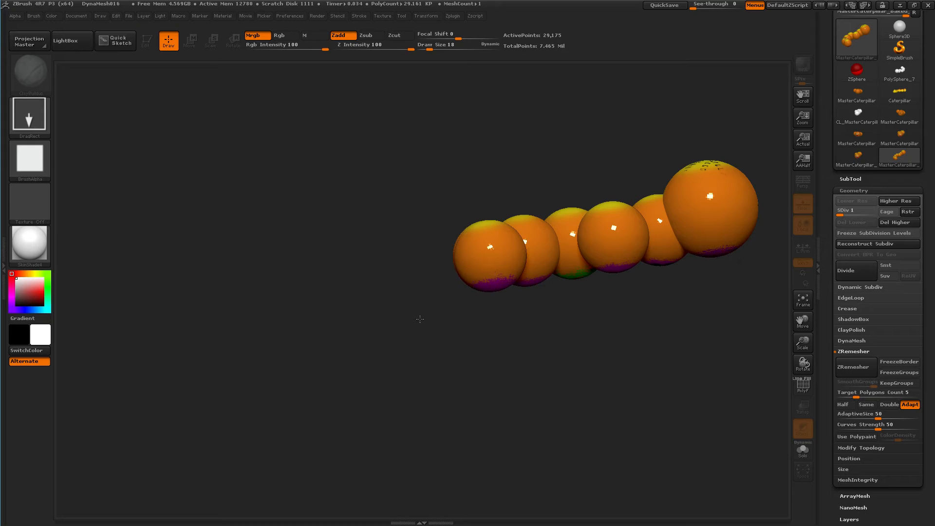
pyautogui.click(145, 40)
pyautogui.moveTo(449, 184)
pyautogui.mouseDown()
pyautogui.moveTo(487, 165)
pyautogui.moveTo(447, 195)
pyautogui.mouseUp()
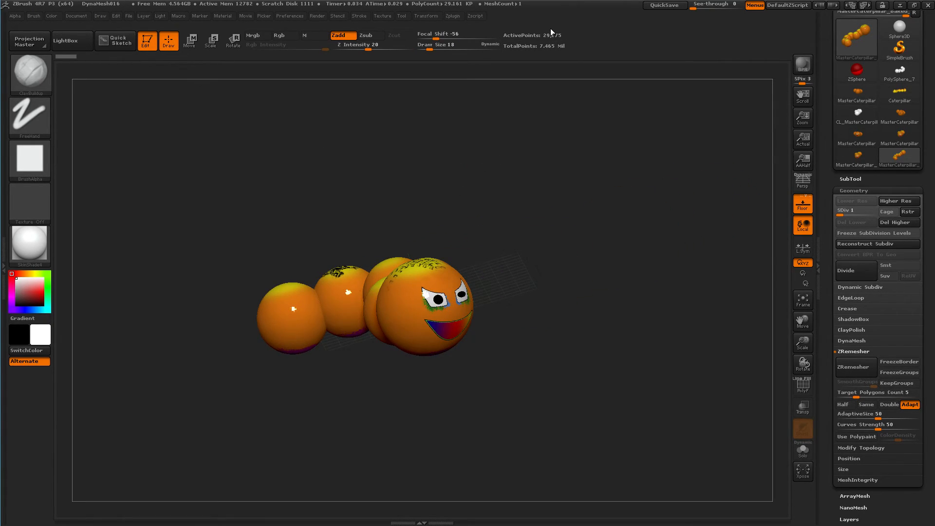
pyautogui.moveTo(542, 215)
pyautogui.mouseDown(button='right')
pyautogui.moveTo(478, 229)
pyautogui.moveTo(480, 319)
pyautogui.mouseUp(button='right')
pyautogui.keyDown('alt'); pyautogui.moveTo(456, 280); pyautogui.dragTo(606, 148, button='right'); pyautogui.keyUp('alt')
pyautogui.moveTo(612, 204)
pyautogui.keyDown('alt'); pyautogui.mouseDown(button='right')
pyautogui.moveTo(697, 197)
pyautogui.moveTo(673, 179)
pyautogui.moveTo(675, 222)
pyautogui.moveTo(651, 162)
pyautogui.moveTo(665, 272)
pyautogui.moveTo(693, 294)
pyautogui.moveTo(654, 244)
pyautogui.moveTo(676, 260)
pyautogui.moveTo(638, 347)
pyautogui.moveTo(637, 338)
pyautogui.moveTo(645, 360)
pyautogui.moveTo(574, 351)
pyautogui.moveTo(789, 282)
pyautogui.moveTo(824, 364)
pyautogui.moveTo(714, 326)
pyautogui.mouseUp(button='right'); pyautogui.keyUp('alt')
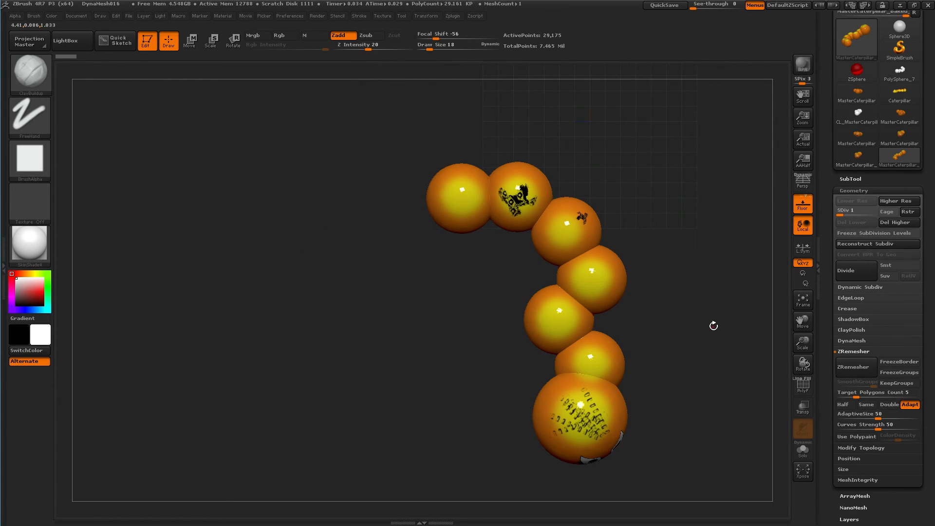